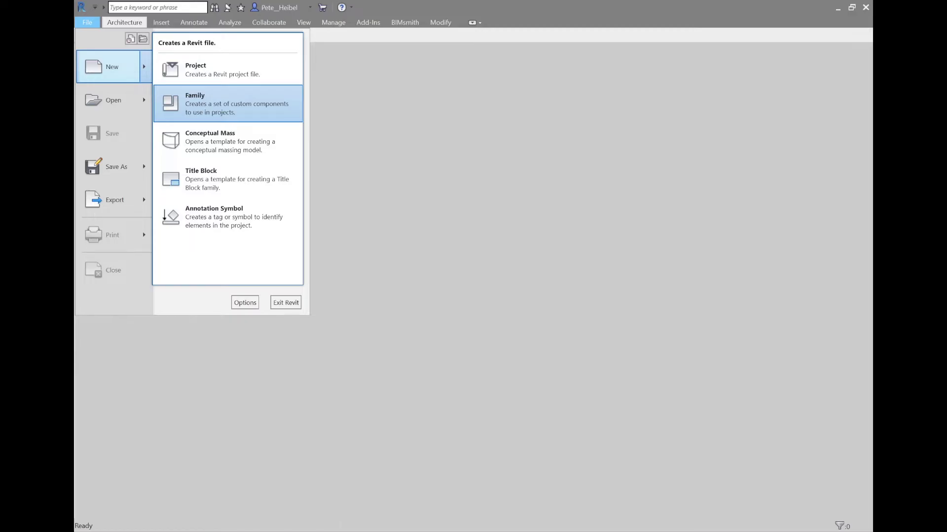
Create a new family from the face-based Generic Model template
{"action": "left_click", "coordinate": [222, 104]}
{"action": "mouse_move", "coordinate": [771, 137]}
{"action": "left_mouse_down"}
{"action": "mouse_move", "coordinate": [790, 373]}
{"action": "mouse_move", "coordinate": [773, 365]}
{"action": "mouse_move", "coordinate": [771, 250]}
{"action": "left_mouse_up"}
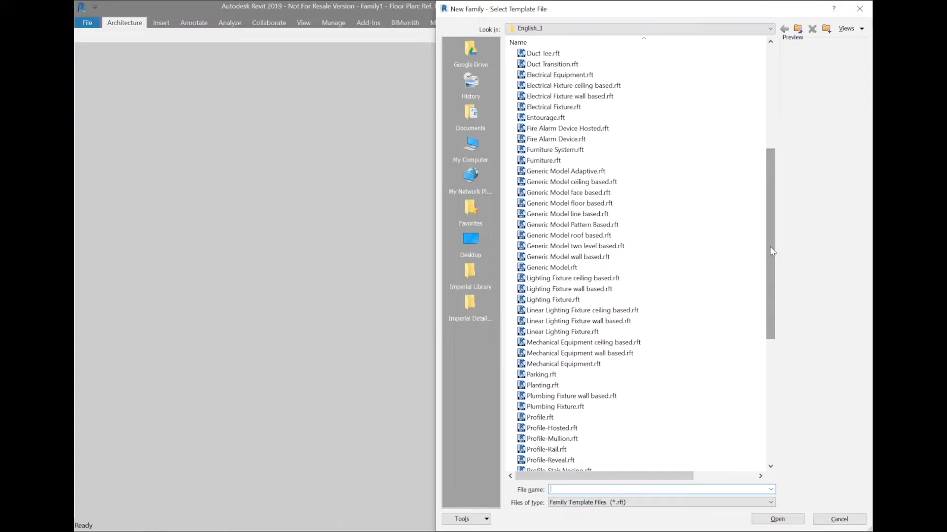
{"action": "left_click", "coordinate": [694, 193]}
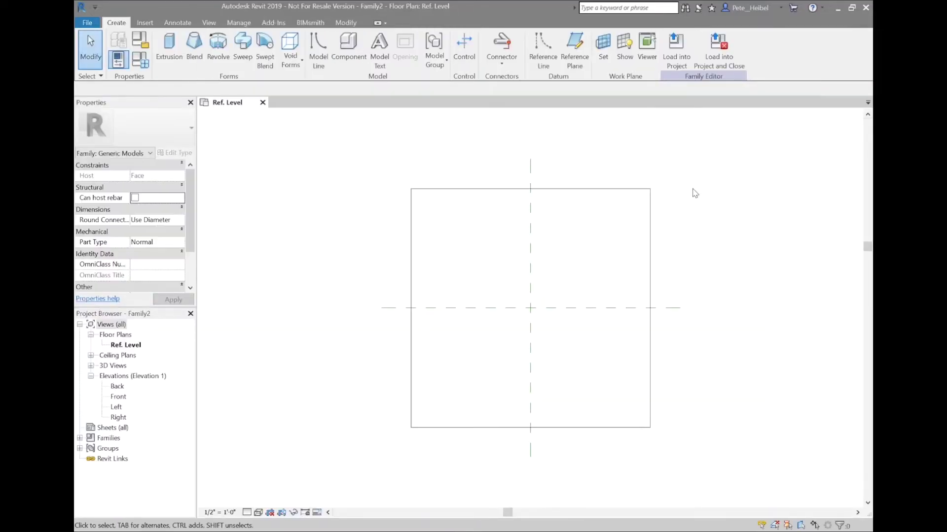
Set the plan view to 1" = 1'-0" scale with Fine detail level, and choose its visual style
{"action": "left_click", "coordinate": [247, 512]}
{"action": "left_click", "coordinate": [252, 501]}
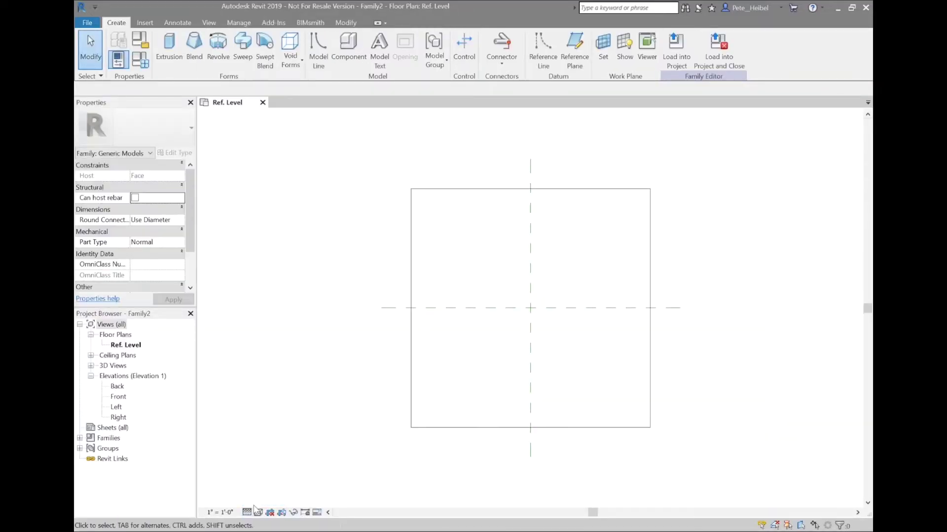
{"action": "left_click", "coordinate": [257, 512]}
{"action": "left_click", "coordinate": [279, 458]}
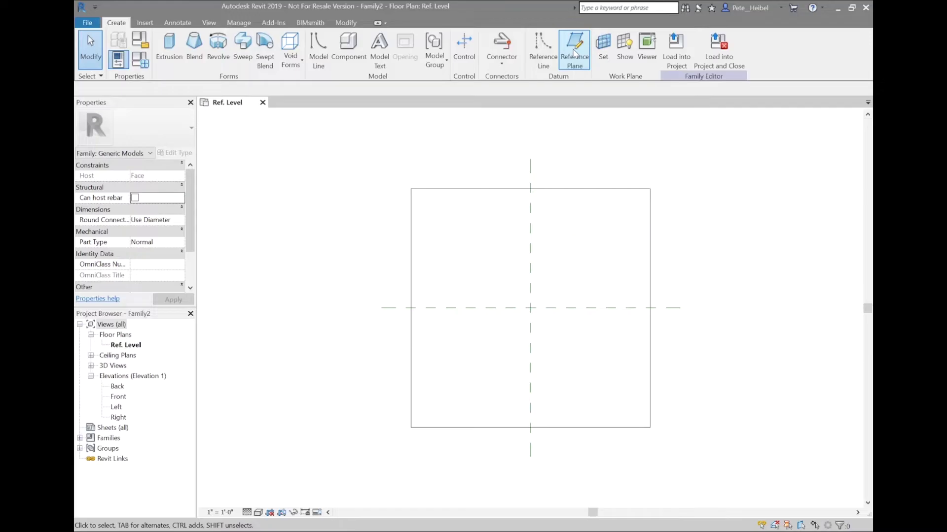
Draw a vertical reference plane across the host square, about 2'-2" left of the vertical centre plane
{"action": "left_click", "coordinate": [574, 54]}
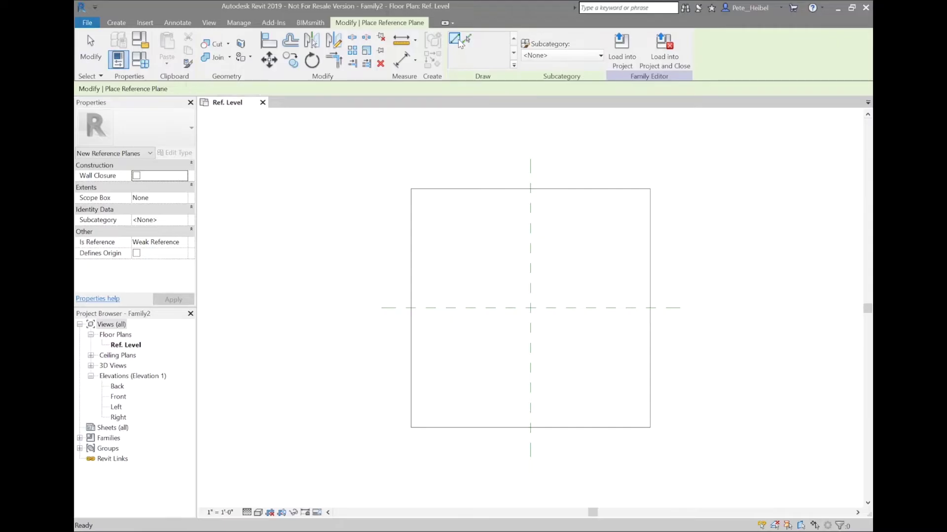
{"action": "left_click", "coordinate": [465, 160]}
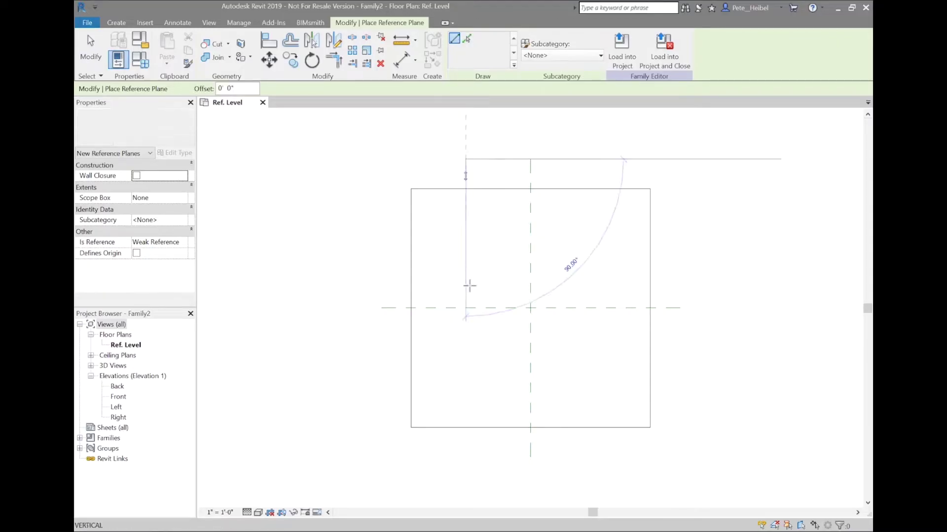
{"action": "left_click", "coordinate": [465, 457]}
{"action": "key", "text": "Escape"}
{"action": "key", "text": "Escape"}
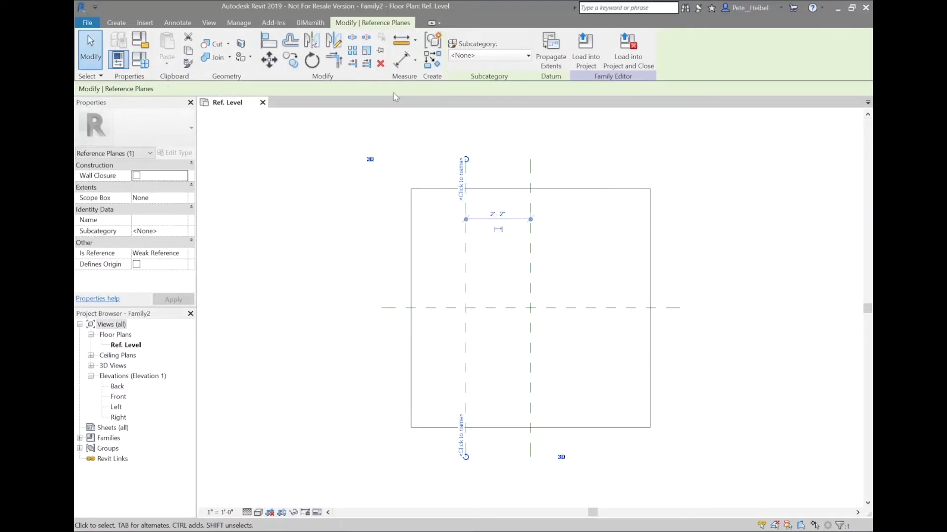
Mirror a copy of the new vertical reference plane to the other side by drawing an axis along the vertical centre plane
{"action": "left_click", "coordinate": [334, 41]}
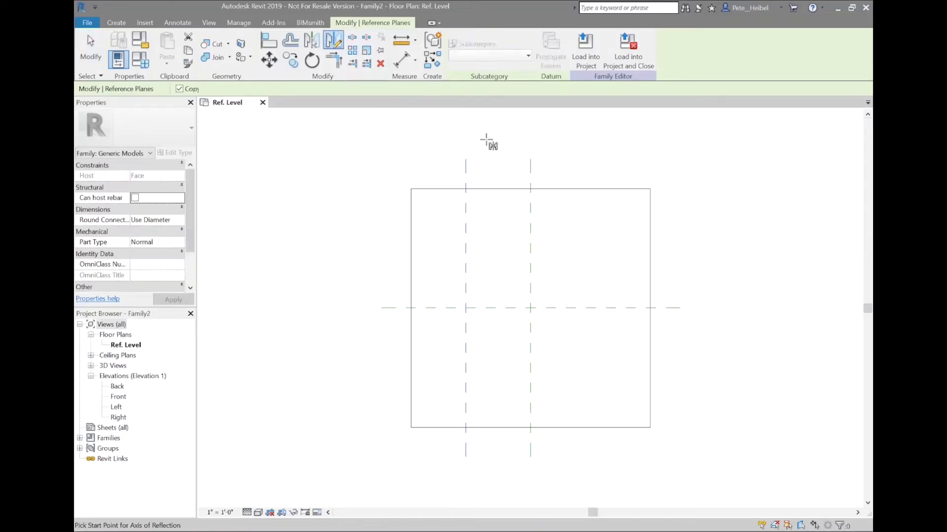
{"action": "left_click", "coordinate": [530, 159]}
{"action": "left_click", "coordinate": [528, 215]}
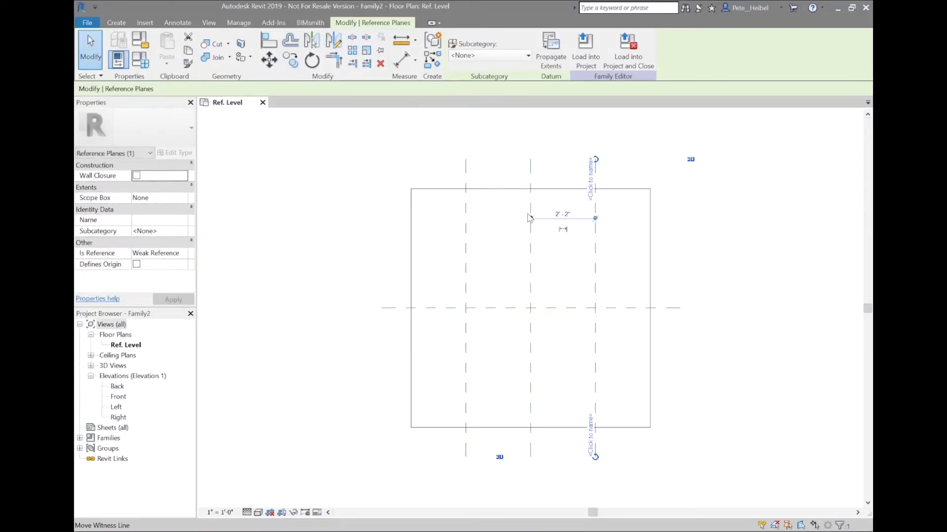
{"action": "key", "text": "Escape"}
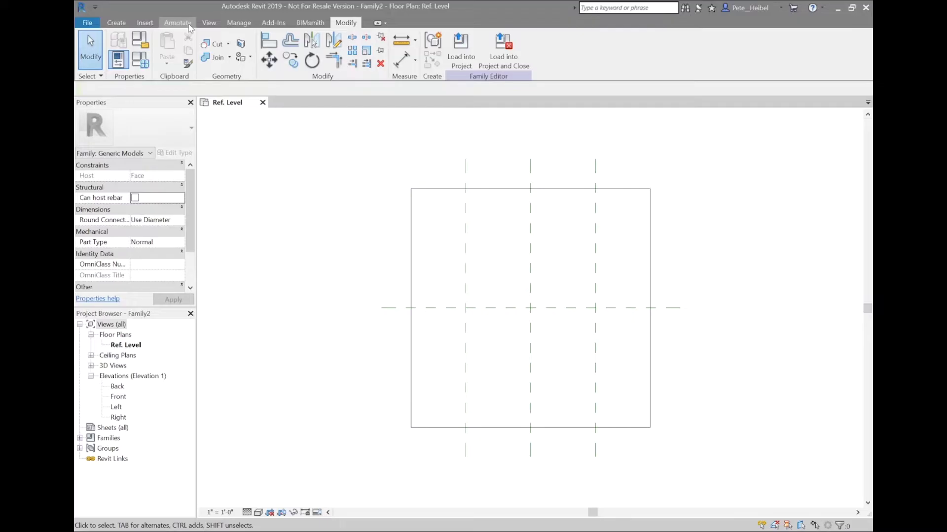
Place an aligned dimension string across the three vertical reference planes and constrain its segments to be equal
{"action": "left_click", "coordinate": [177, 23]}
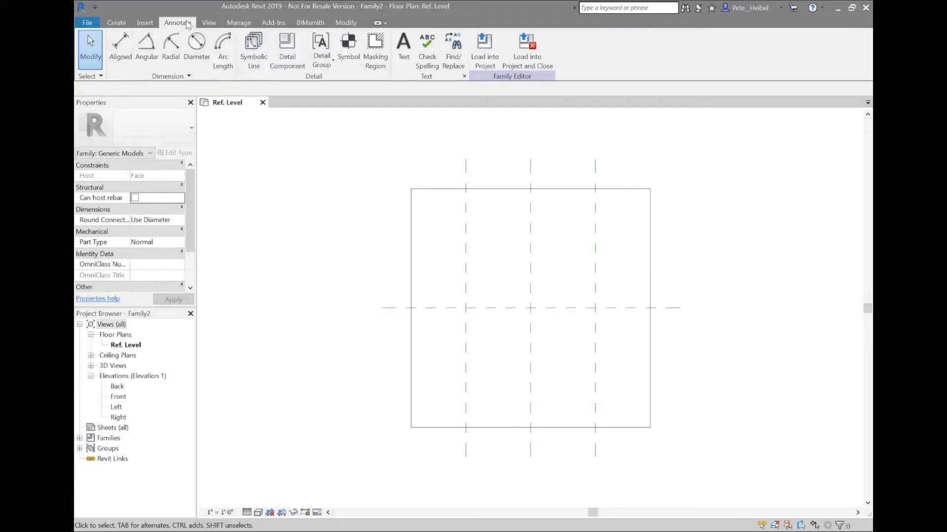
{"action": "left_click", "coordinate": [120, 45]}
{"action": "left_click", "coordinate": [464, 230]}
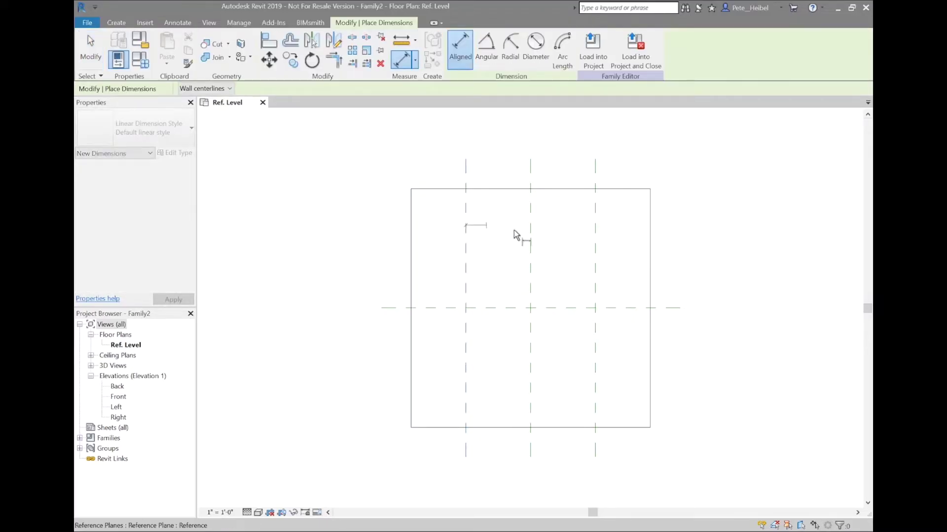
{"action": "left_click", "coordinate": [530, 241]}
{"action": "left_click", "coordinate": [594, 241]}
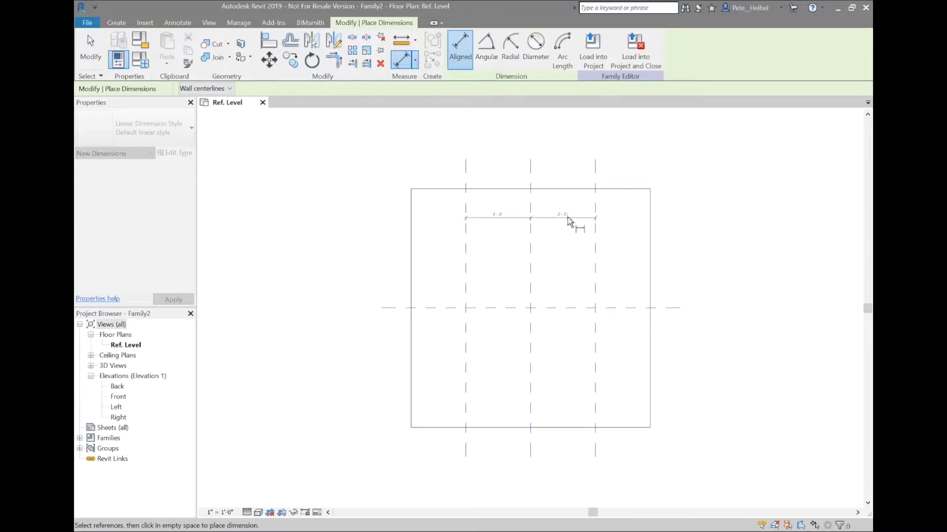
{"action": "left_click", "coordinate": [566, 216]}
{"action": "left_click", "coordinate": [530, 203]}
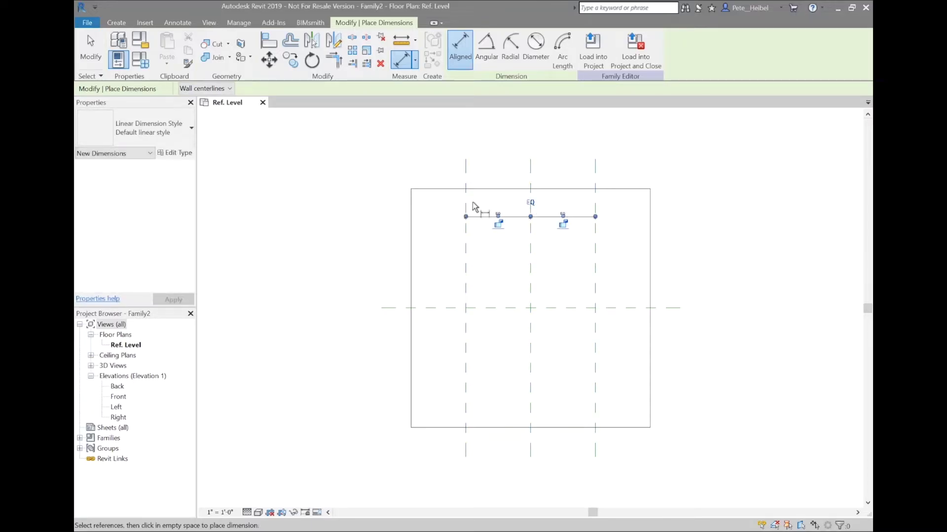
Add an overall aligned dimension between the two outer vertical reference planes, above the equality string
{"action": "left_click", "coordinate": [466, 206]}
{"action": "left_click", "coordinate": [595, 203]}
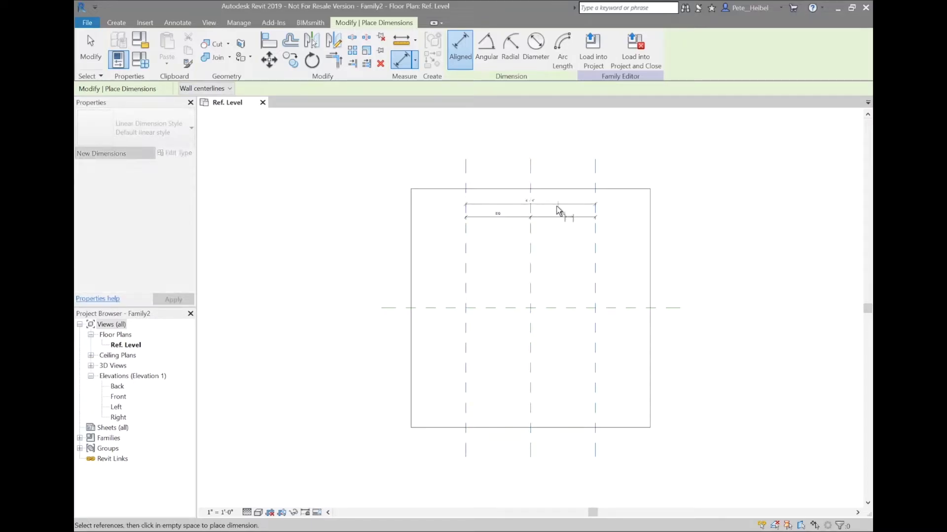
{"action": "left_click", "coordinate": [560, 204]}
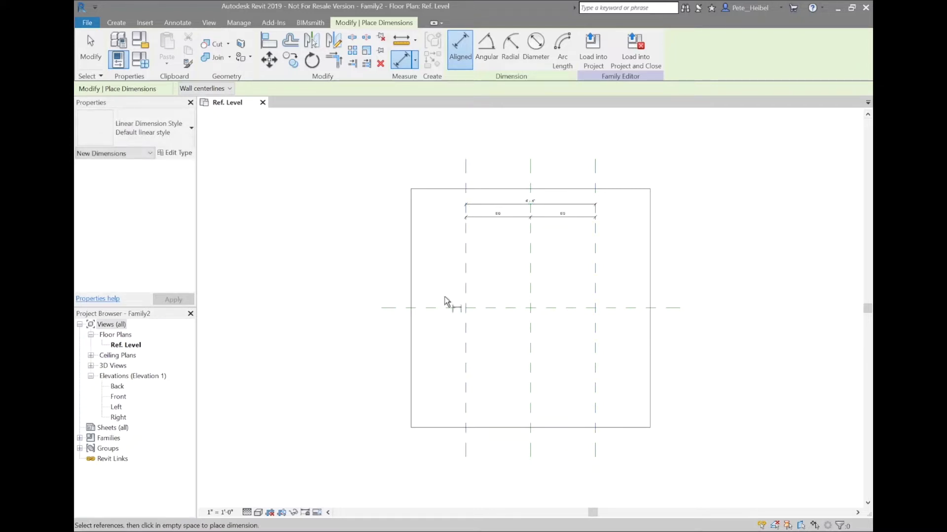
Draw a horizontal reference plane across the host square, about 1'-1" above the horizontal centre plane
{"action": "key", "text": "r"}
{"action": "key", "text": "p"}
{"action": "left_click", "coordinate": [381, 275]}
{"action": "left_click", "coordinate": [675, 277]}
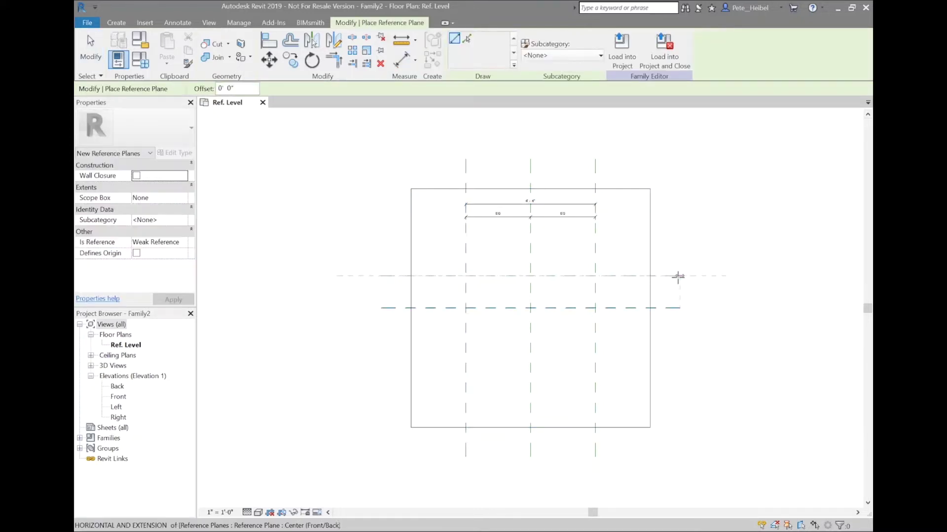
{"action": "key", "text": "Escape"}
{"action": "key", "text": "Escape"}
Mirror a copy of the new horizontal reference plane below the horizontal centre plane, drawing the axis along that centre plane
{"action": "left_click", "coordinate": [669, 279]}
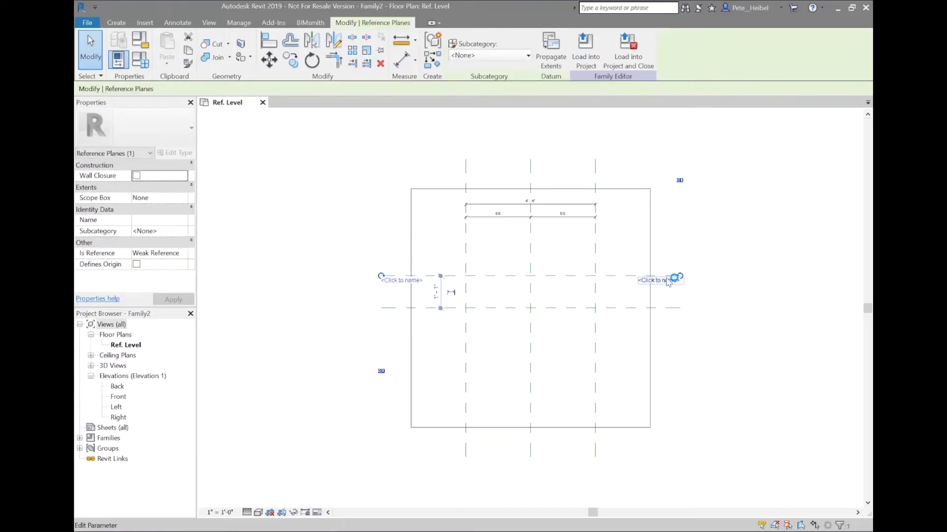
{"action": "key", "text": "d"}
{"action": "key", "text": "m"}
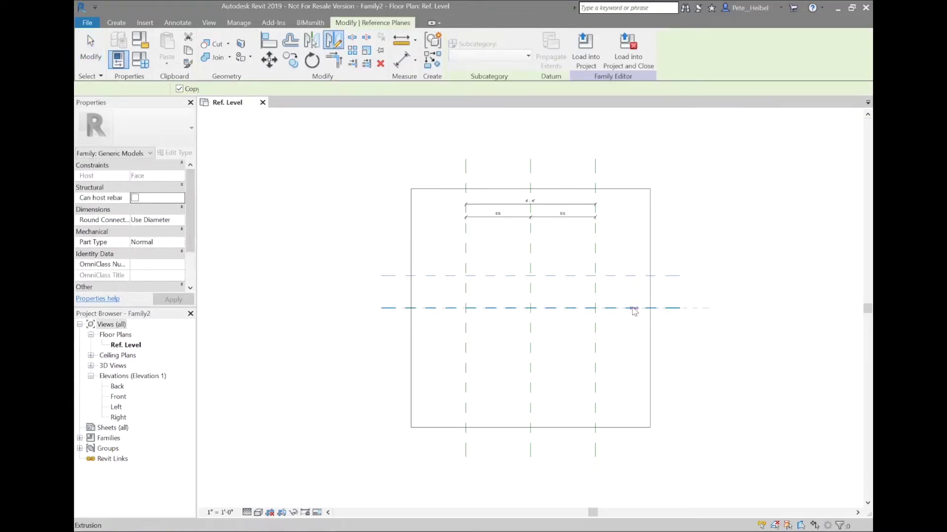
{"action": "left_click", "coordinate": [631, 308]}
{"action": "key", "text": "Escape"}
Place an aligned dimension string across the three horizontal reference planes and constrain its segments to be equal
{"action": "key", "text": "d"}
{"action": "key", "text": "i"}
{"action": "left_click", "coordinate": [443, 283]}
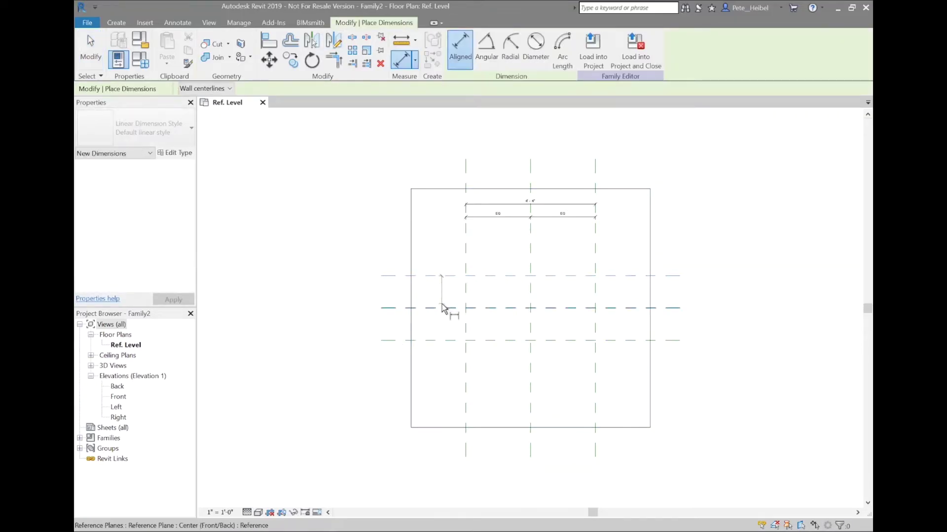
{"action": "left_click", "coordinate": [442, 308]}
{"action": "left_click", "coordinate": [442, 339]}
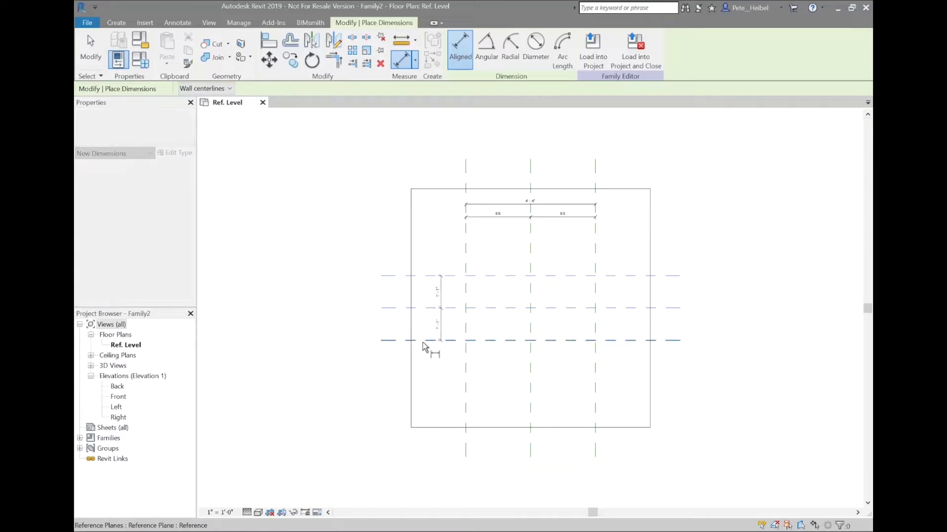
{"action": "left_click", "coordinate": [447, 353]}
{"action": "left_click", "coordinate": [462, 310]}
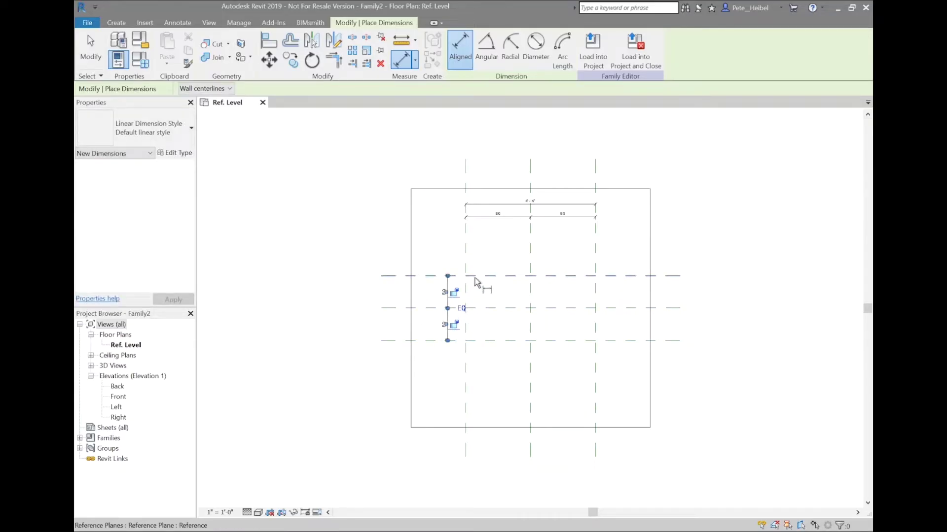
Add an overall aligned dimension between the two outer horizontal reference planes, left of the equality string
{"action": "left_click", "coordinate": [425, 369]}
{"action": "key", "text": "Escape"}
{"action": "key", "text": "Escape"}
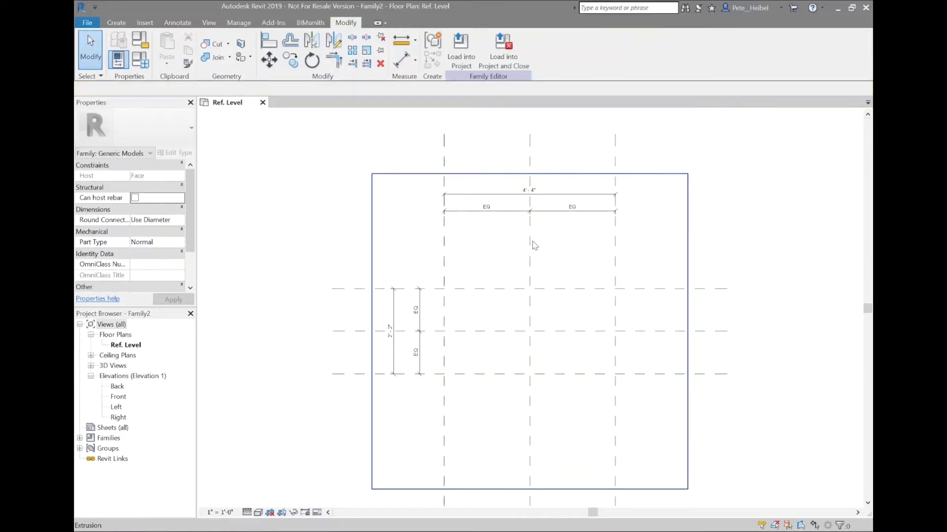
Label the overall horizontal dimension with a new family type parameter named Width
{"action": "scroll", "coordinate": [535, 241], "scroll_direction": "up", "scroll_amount": 3}
{"action": "left_click", "coordinate": [546, 200]}
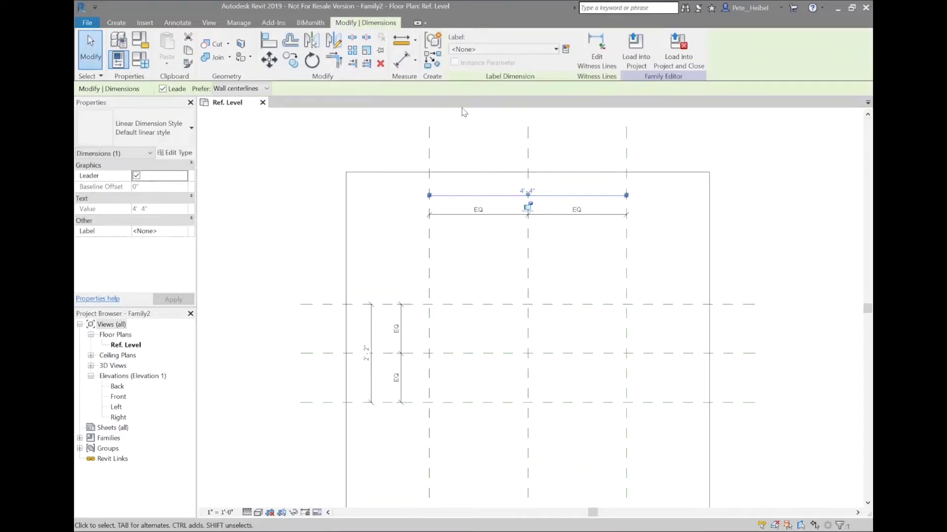
{"action": "left_click", "coordinate": [513, 50]}
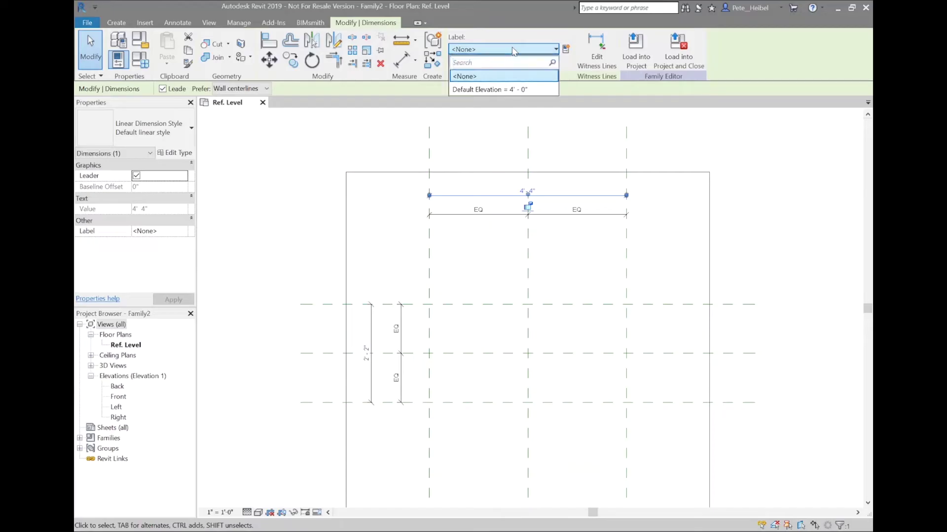
{"action": "left_click", "coordinate": [567, 50]}
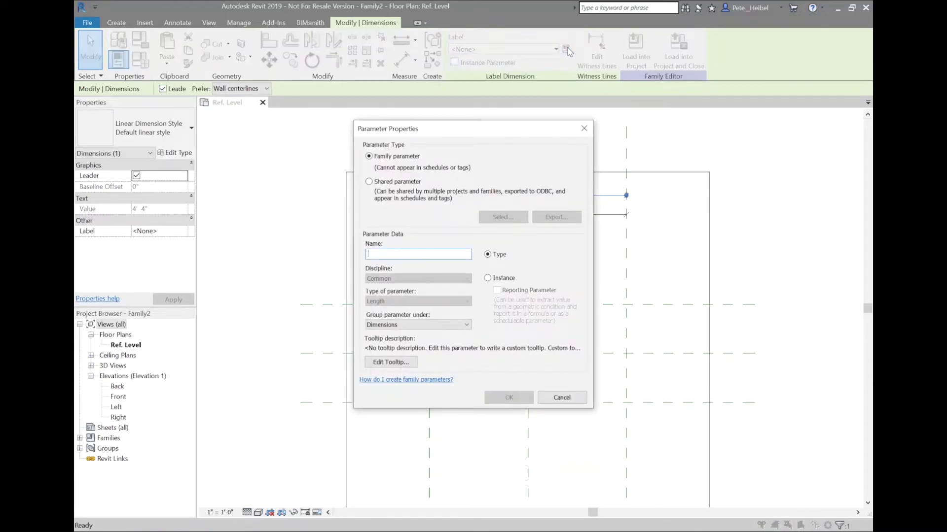
{"action": "type", "text": "Width"}
{"action": "key", "text": "Return"}
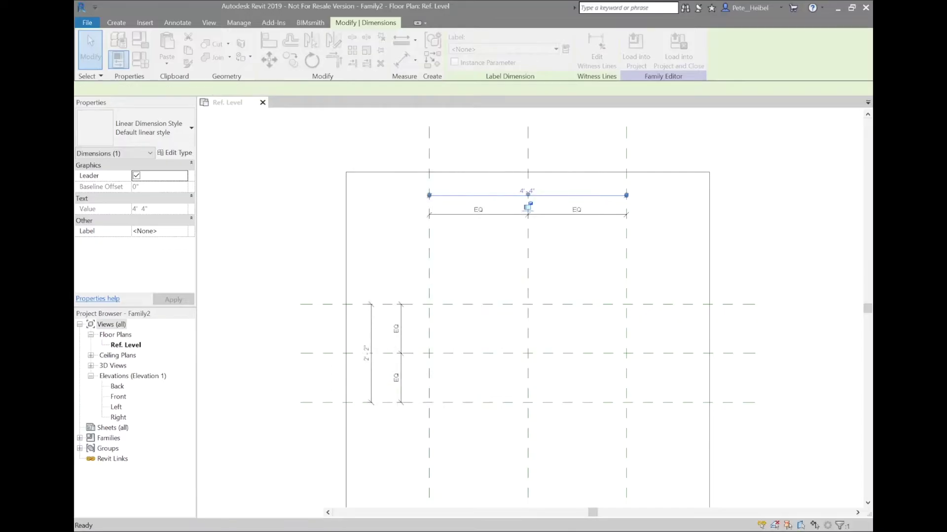
{"action": "key", "text": "Escape"}
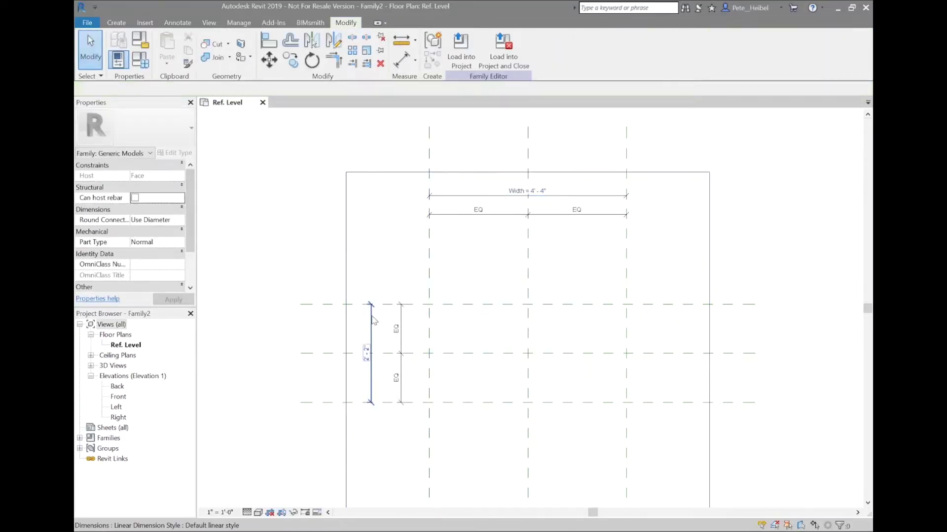
Label the overall vertical dimension with a new family type parameter named Depth
{"action": "left_click", "coordinate": [372, 308]}
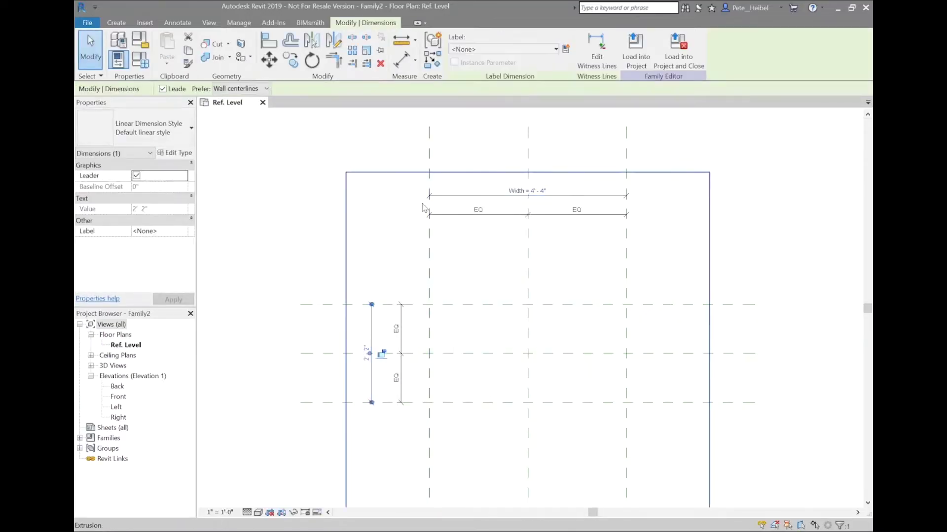
{"action": "left_click", "coordinate": [566, 48]}
{"action": "type", "text": "Depth"}
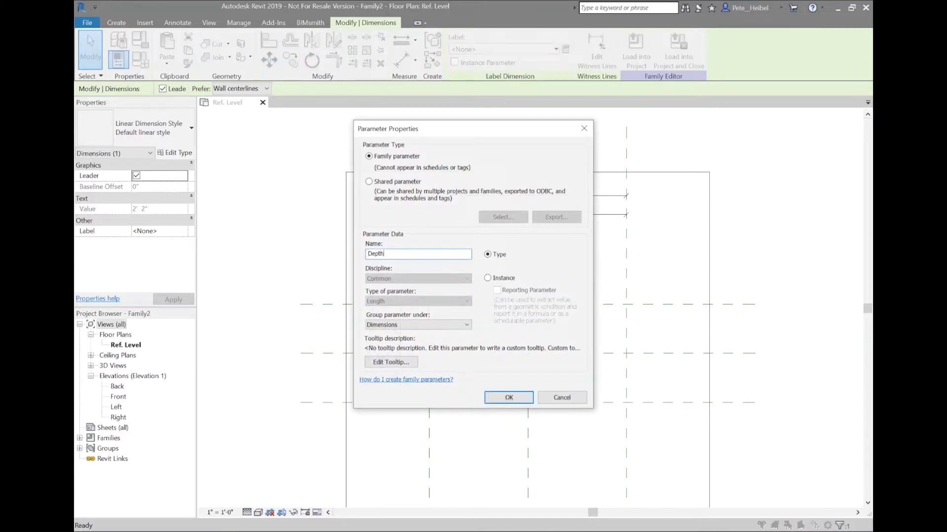
{"action": "key", "text": "Return"}
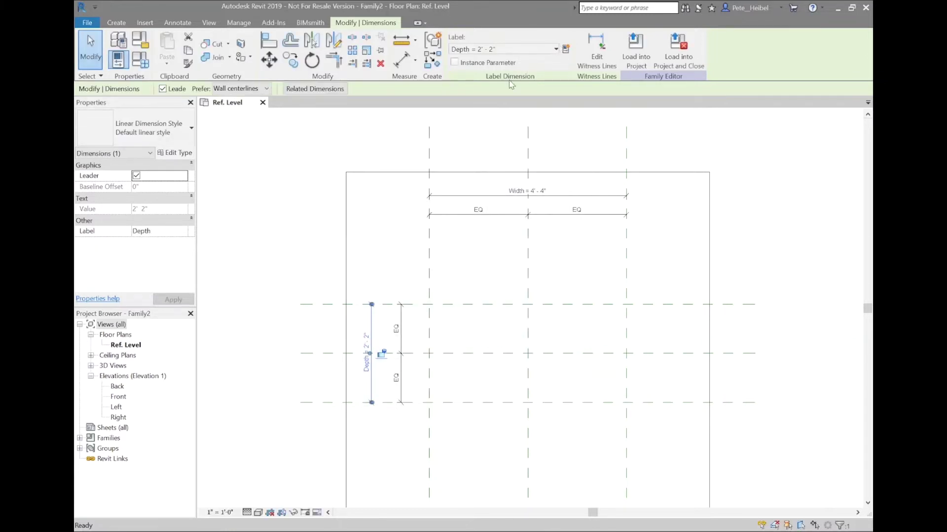
{"action": "key", "text": "Escape"}
Set the family's Depth and Width parameters to 3'-0" each and apply the values
{"action": "left_click", "coordinate": [141, 59]}
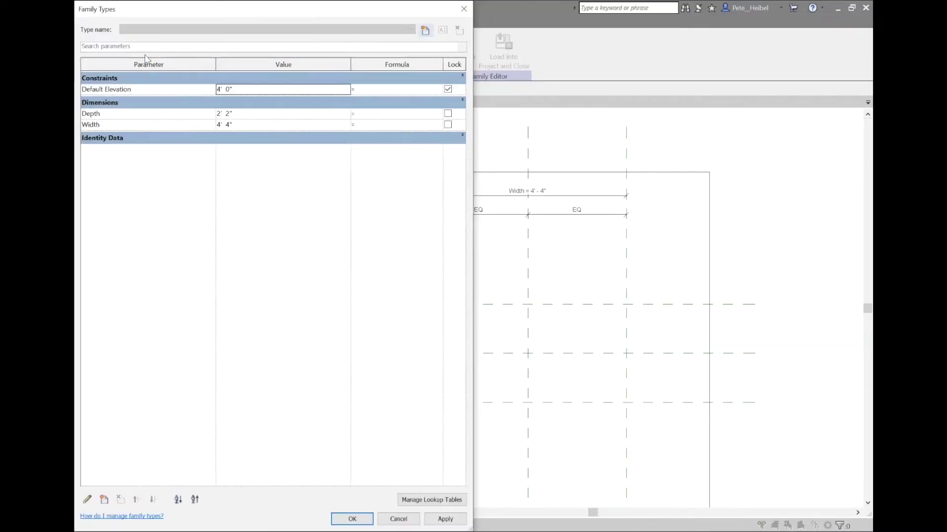
{"action": "left_click", "coordinate": [253, 114]}
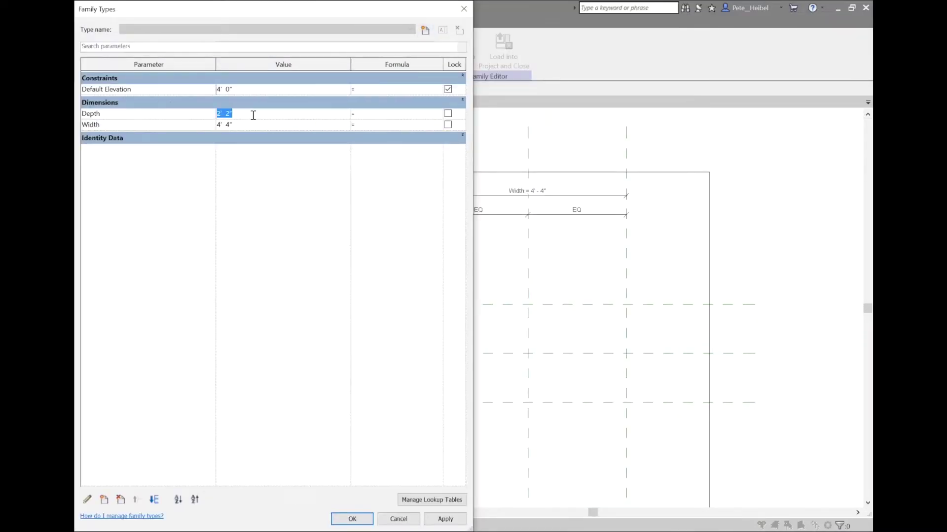
{"action": "type", "text": "3"}
{"action": "left_click", "coordinate": [257, 124]}
{"action": "type", "text": "3"}
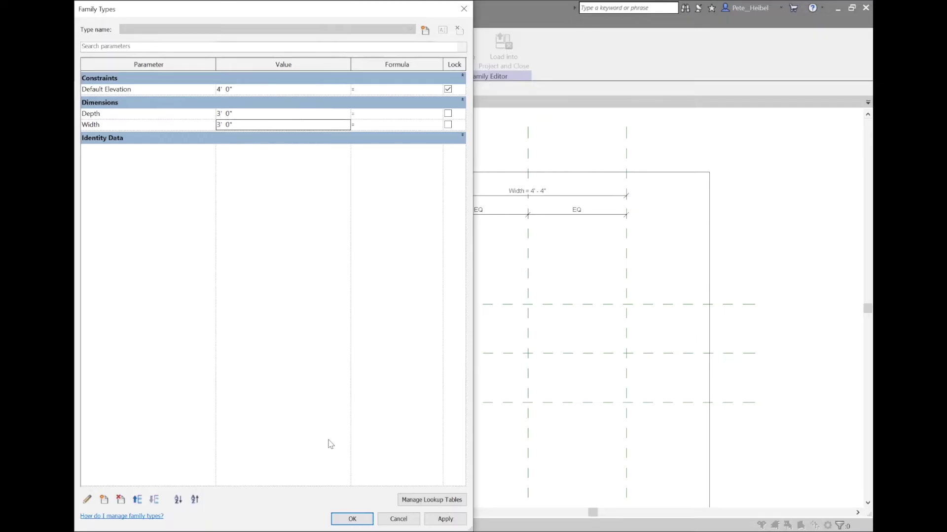
{"action": "left_click", "coordinate": [351, 519]}
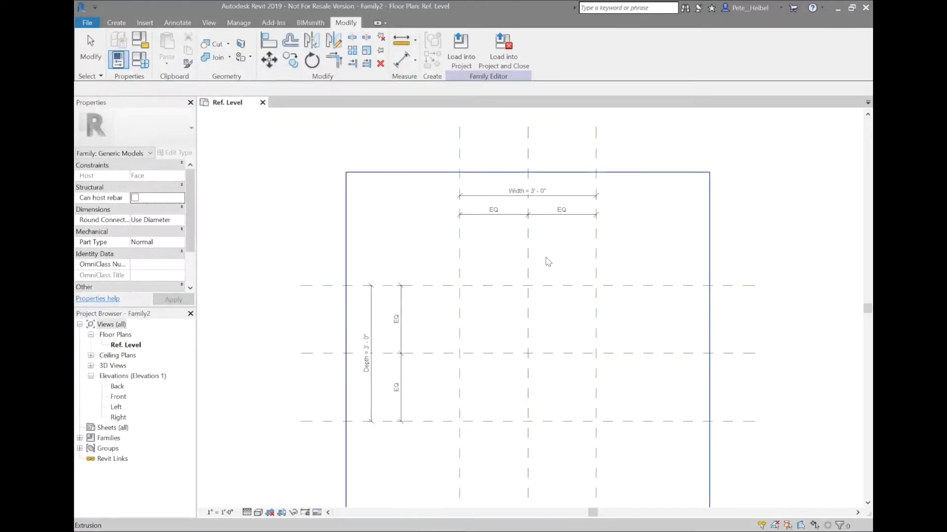
Flex the reference planes by setting Width to 2'-0" and Depth to 5'-0", and undo both changes
{"action": "left_click", "coordinate": [527, 191]}
{"action": "left_click", "coordinate": [527, 191]}
{"action": "type", "text": "2"}
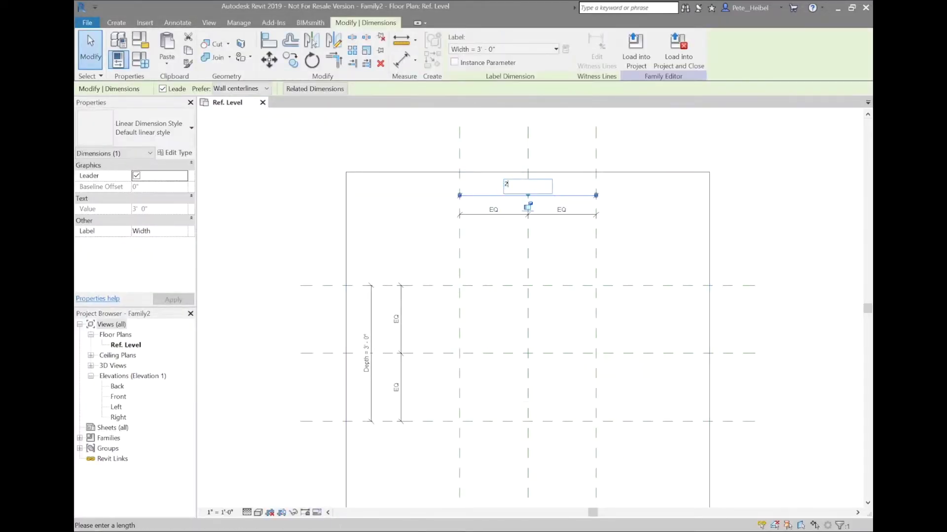
{"action": "key", "text": "Return"}
{"action": "left_click", "coordinate": [368, 353]}
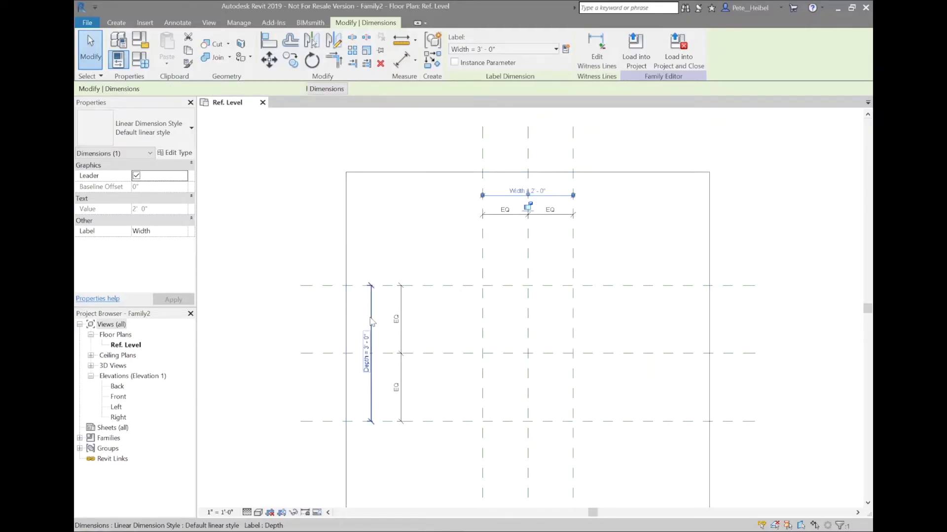
{"action": "left_click", "coordinate": [367, 353]}
{"action": "type", "text": "5"}
{"action": "key", "text": "Return"}
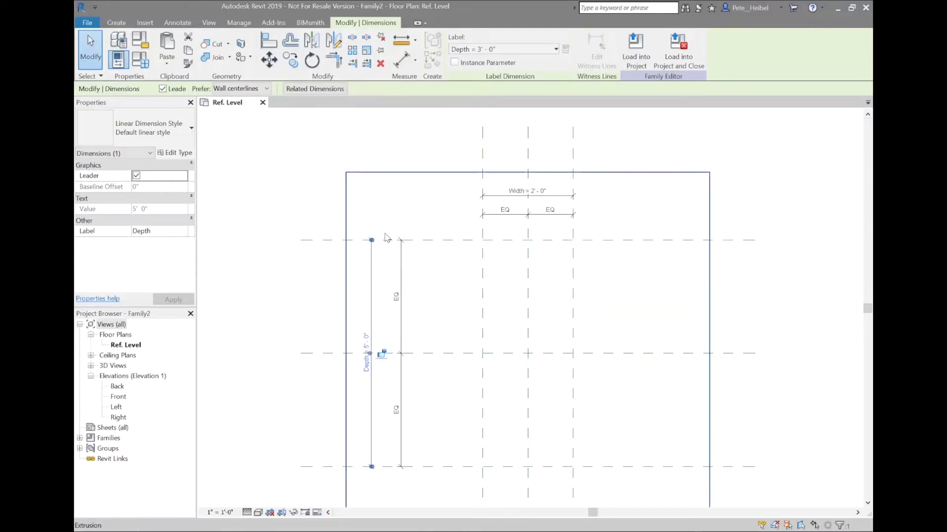
{"action": "key", "text": "ctrl+z"}
{"action": "key", "text": "ctrl+z"}
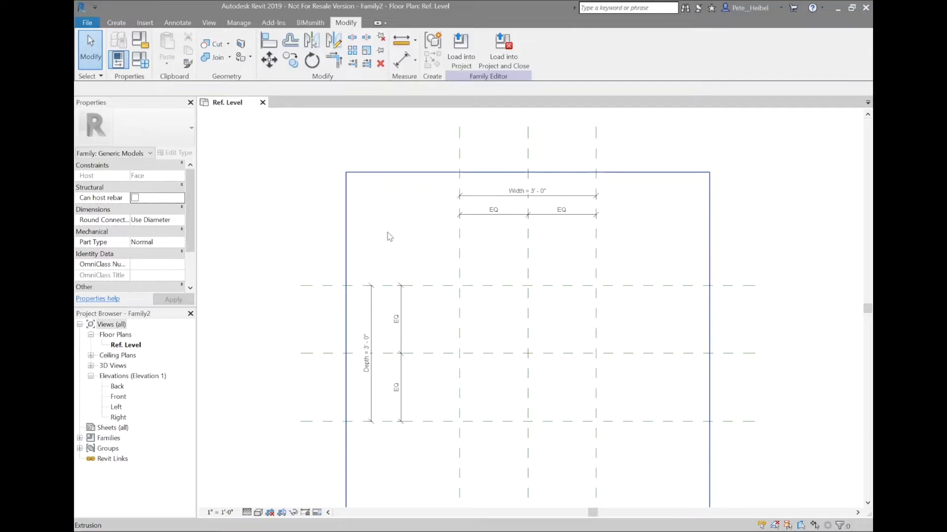
Fit the whole plan in view and inspect the reference properties of the Center (Front/Back) and Center (Left/Right) planes
{"action": "key", "text": "z"}
{"action": "key", "text": "f"}
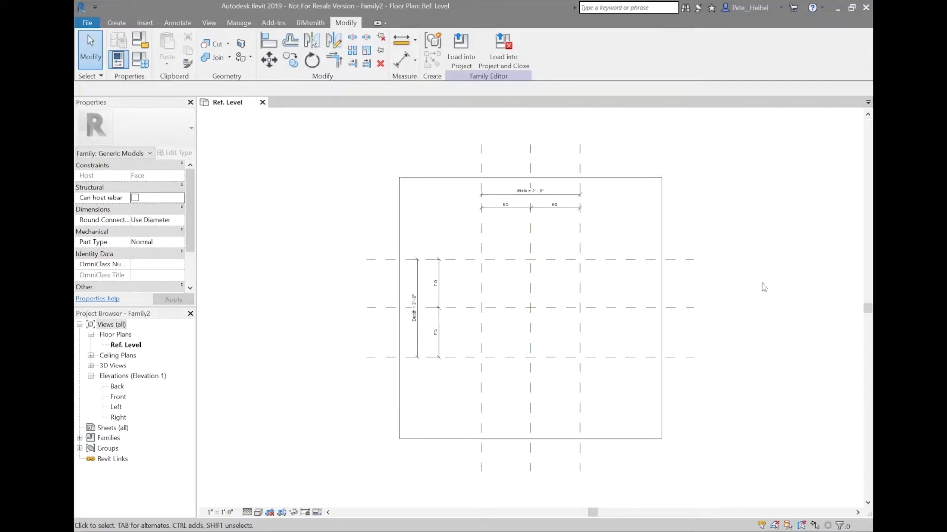
{"action": "left_click", "coordinate": [686, 316]}
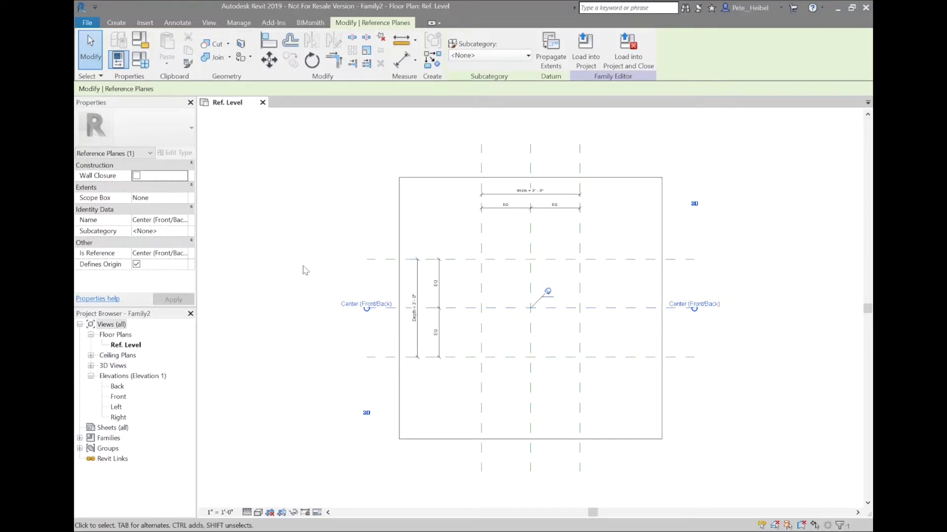
{"action": "left_click", "coordinate": [530, 232]}
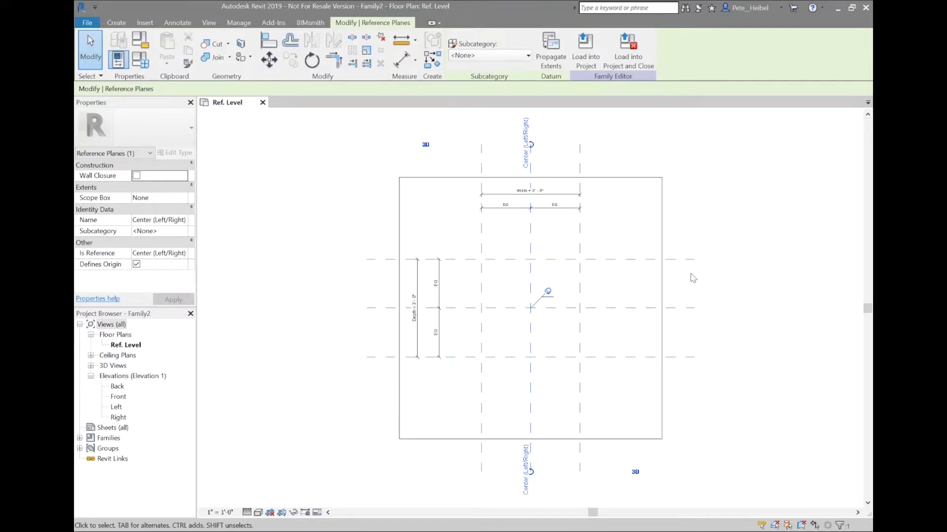
Set the upper horizontal reference plane's Is Reference property to Back and name the plane Back
{"action": "left_click", "coordinate": [648, 260]}
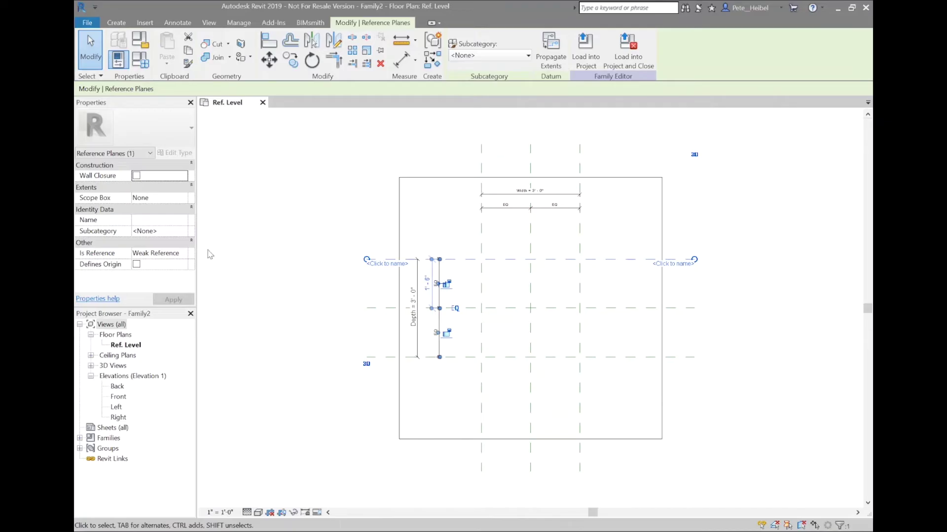
{"action": "left_click", "coordinate": [187, 256]}
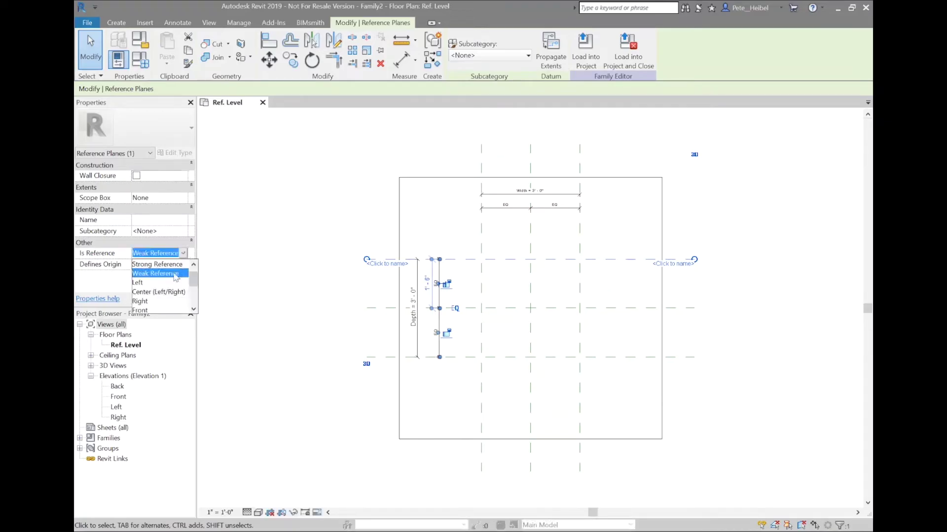
{"action": "scroll", "coordinate": [174, 280], "scroll_direction": "down", "scroll_amount": 2}
{"action": "scroll", "coordinate": [172, 284], "scroll_direction": "up", "scroll_amount": 3}
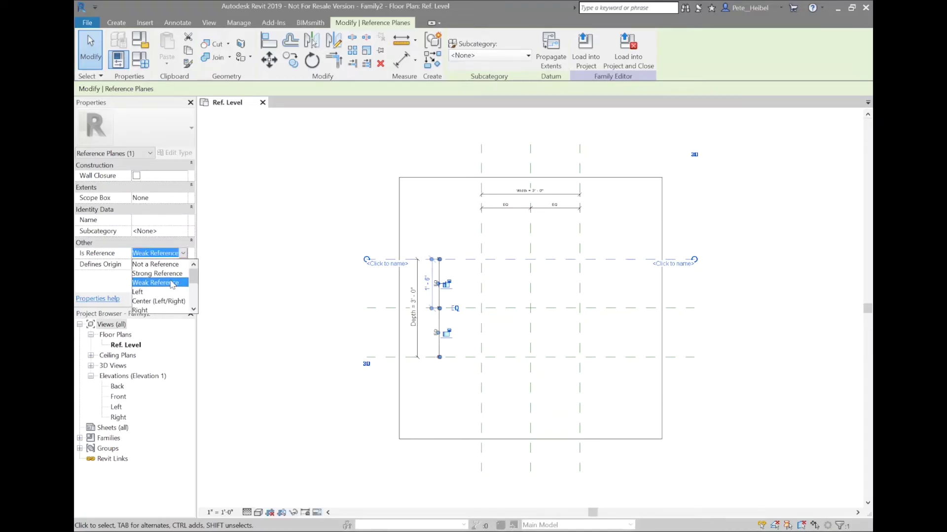
{"action": "scroll", "coordinate": [172, 285], "scroll_direction": "down", "scroll_amount": 2}
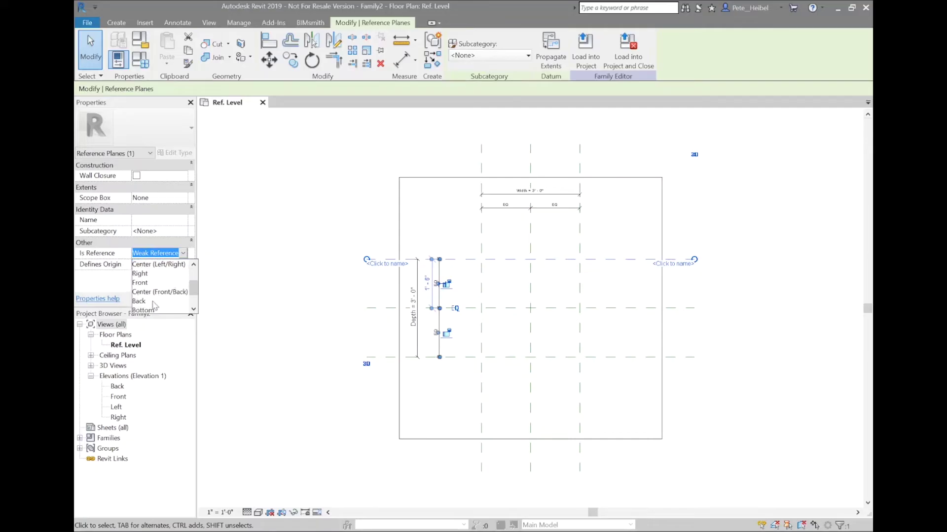
{"action": "left_click", "coordinate": [153, 301]}
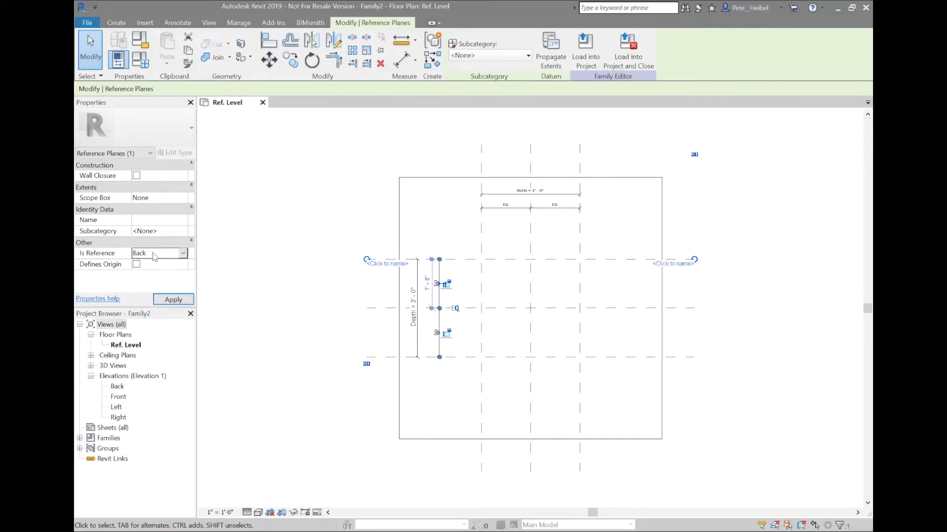
{"action": "left_click", "coordinate": [161, 221]}
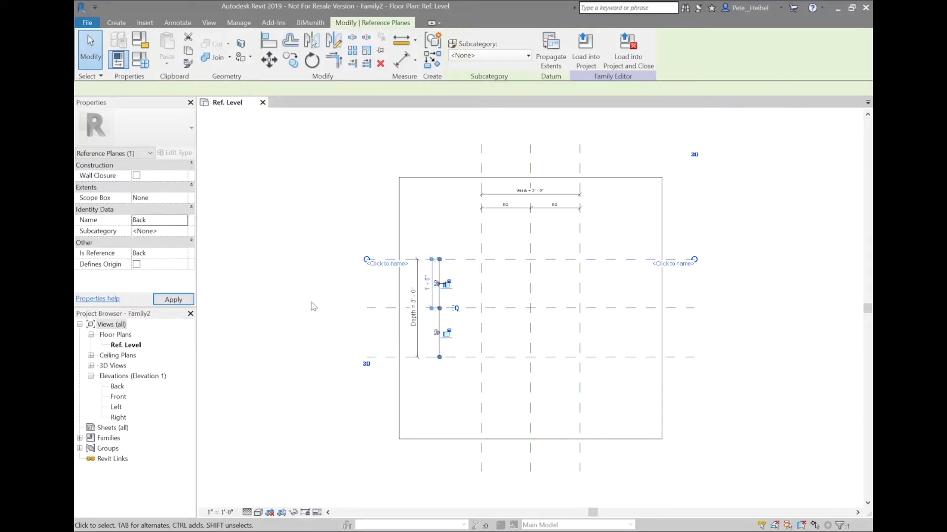
Set the lower horizontal reference plane's Is Reference property to Front and name the plane Front
{"action": "left_click", "coordinate": [382, 357]}
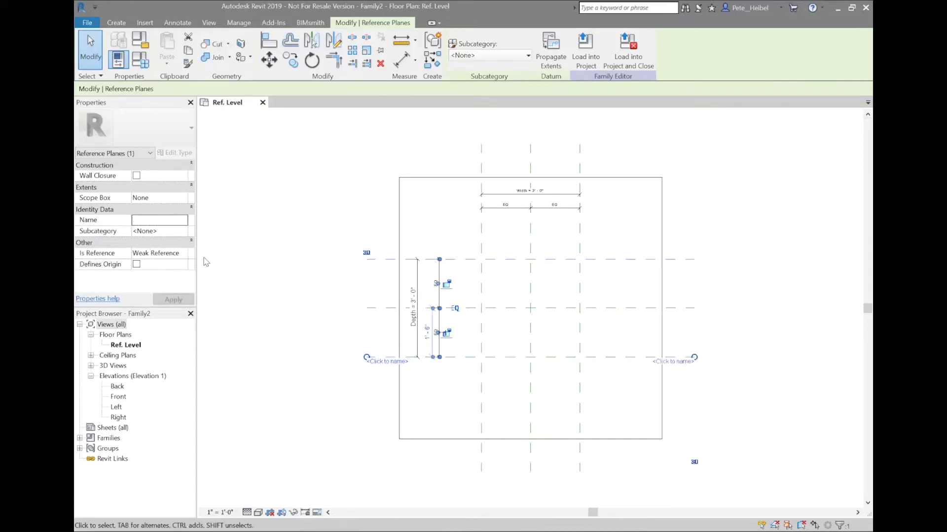
{"action": "left_click", "coordinate": [185, 254]}
{"action": "scroll", "coordinate": [170, 274], "scroll_direction": "down", "scroll_amount": 2}
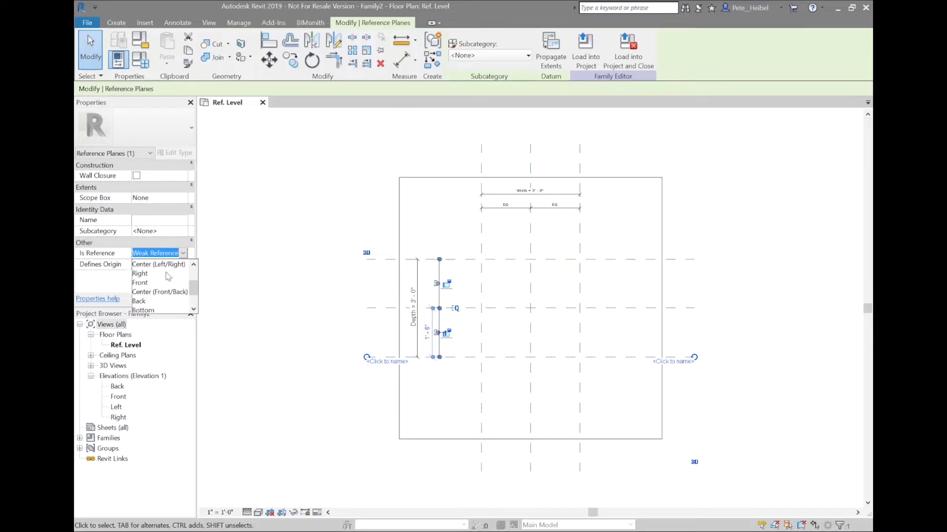
{"action": "left_click", "coordinate": [159, 284]}
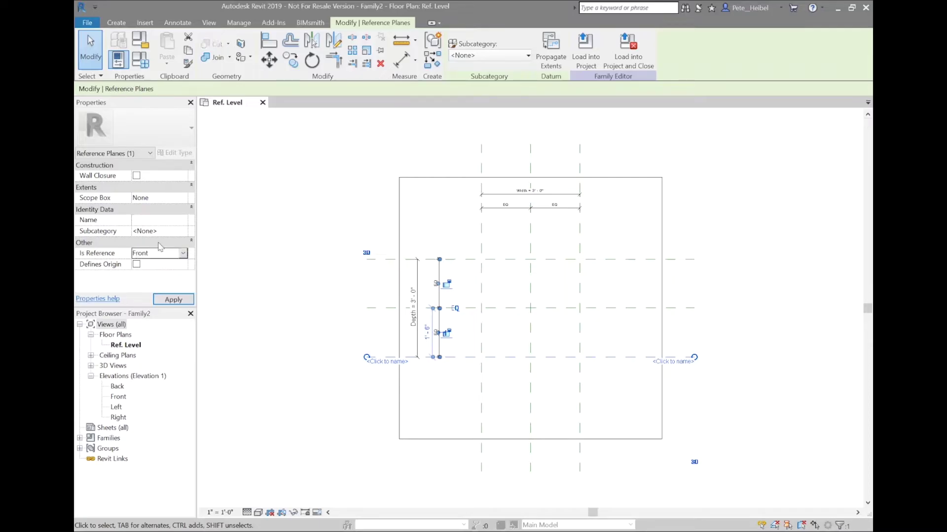
{"action": "left_click", "coordinate": [159, 224]}
{"action": "type", "text": "Front"}
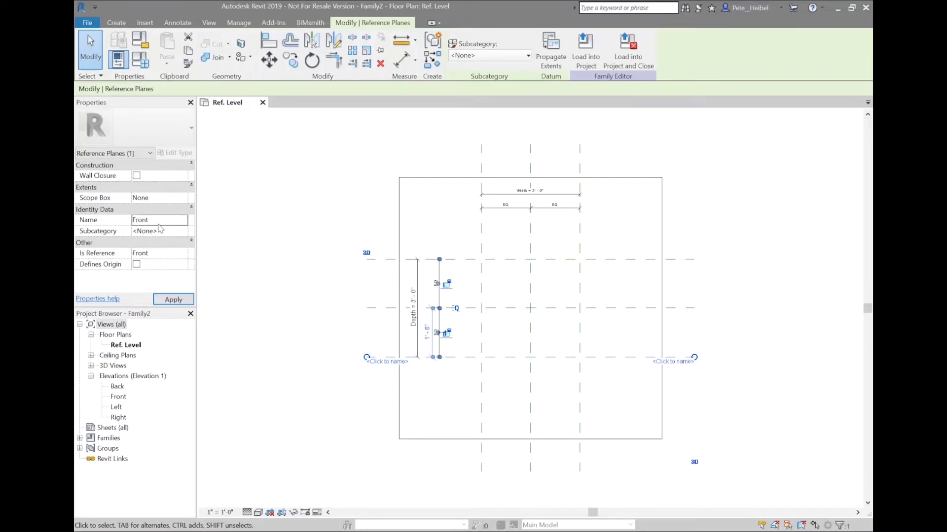
{"action": "left_click", "coordinate": [242, 224]}
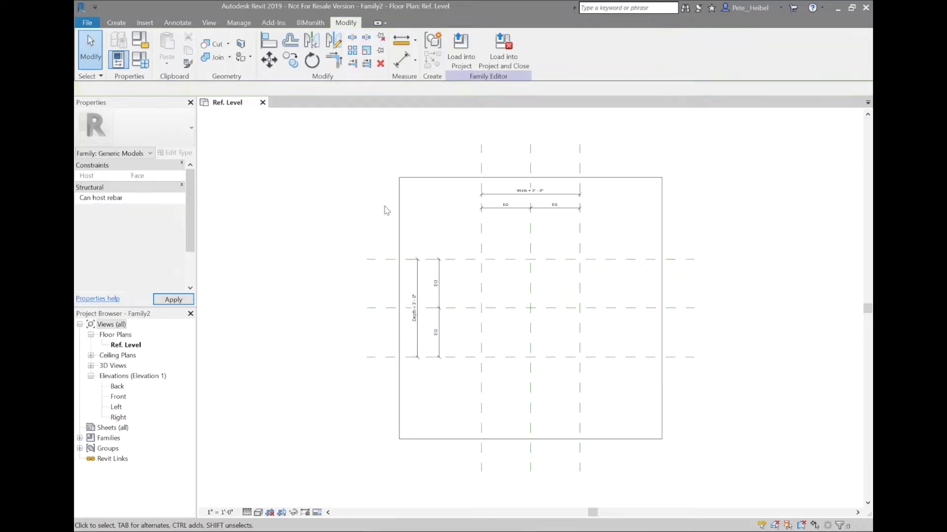
Set the left vertical reference plane's Is Reference property to Left and name the plane Left
{"action": "left_click", "coordinate": [481, 232]}
{"action": "left_click", "coordinate": [181, 255]}
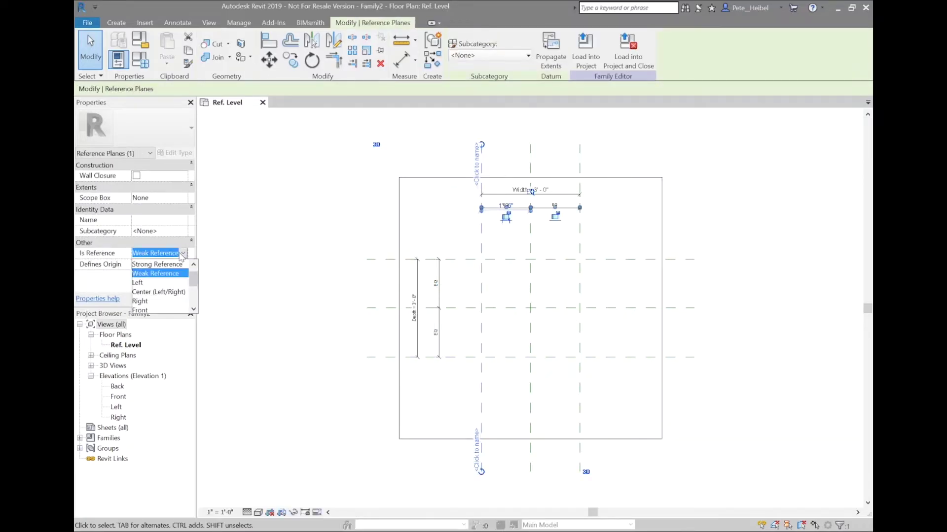
{"action": "left_click", "coordinate": [148, 283]}
{"action": "left_click", "coordinate": [164, 223]}
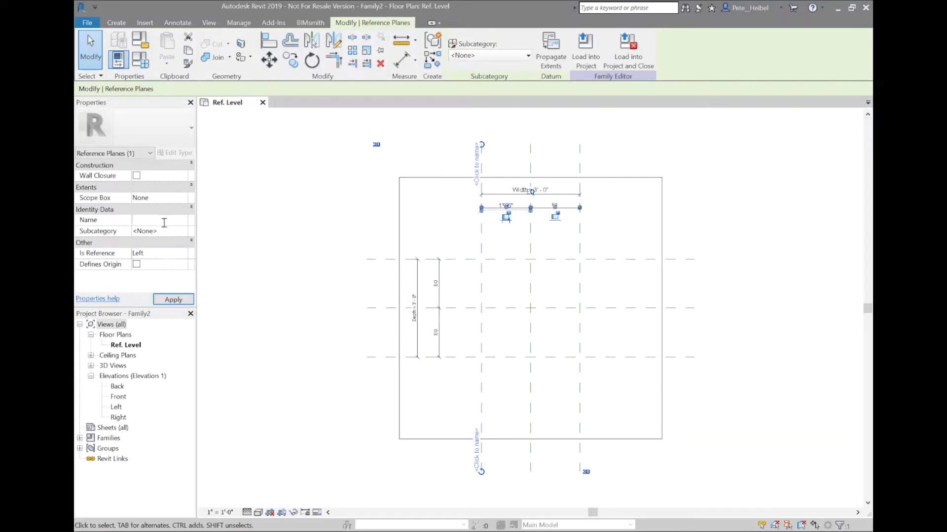
{"action": "type", "text": "Left"}
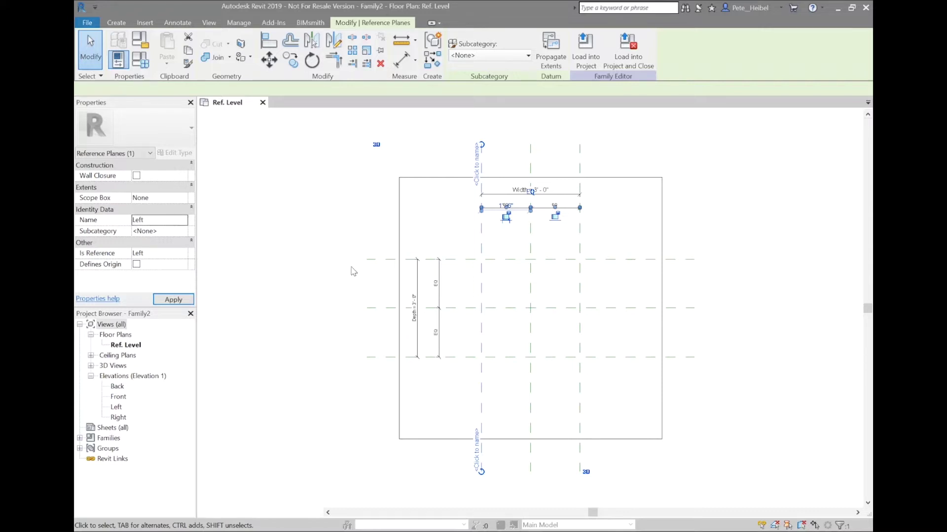
{"action": "key", "text": "Return"}
Set the right vertical reference plane's Is Reference property to Right and name the plane Right
{"action": "left_click", "coordinate": [580, 241]}
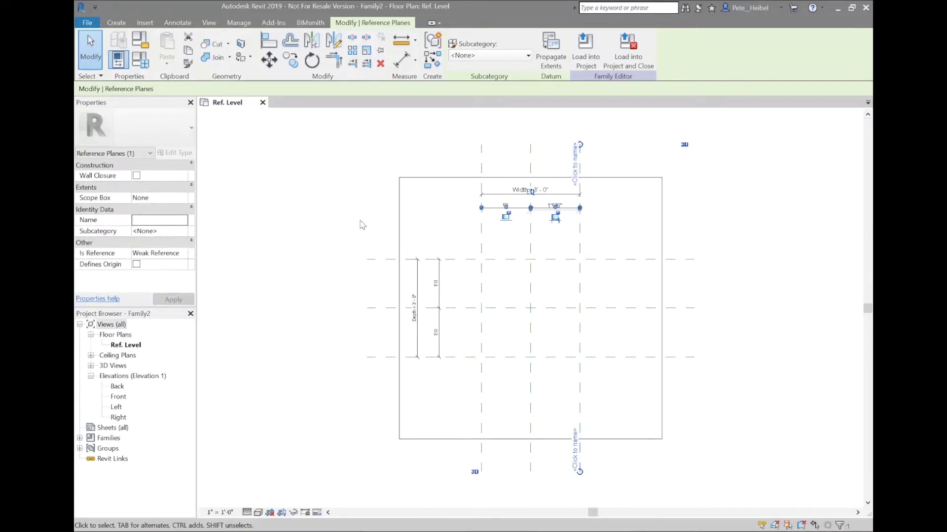
{"action": "left_click", "coordinate": [186, 254]}
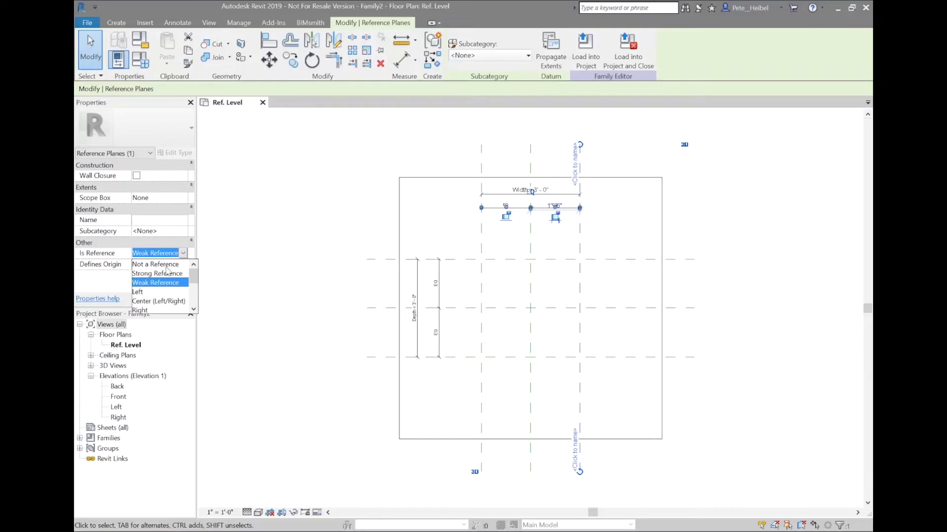
{"action": "scroll", "coordinate": [167, 270], "scroll_direction": "down", "scroll_amount": 2}
{"action": "left_click", "coordinate": [140, 275]}
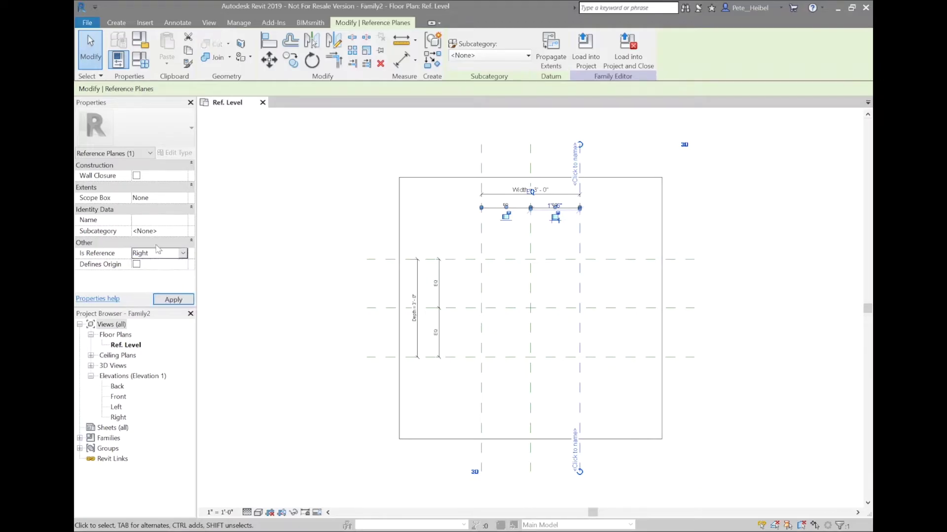
{"action": "left_click", "coordinate": [172, 220]}
{"action": "type", "text": "Right"}
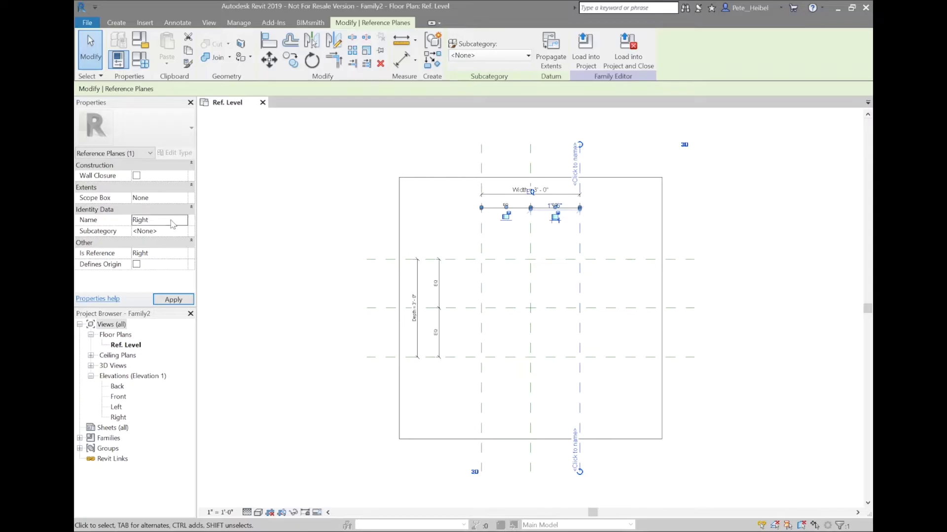
{"action": "left_click", "coordinate": [289, 239]}
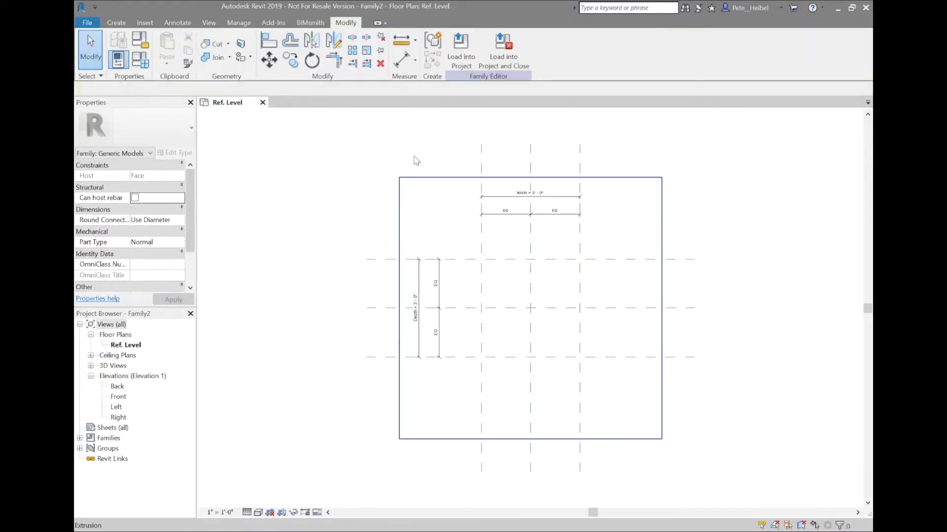
Start a solid extrusion on the Ref. Level work plane
{"action": "left_click", "coordinate": [117, 23]}
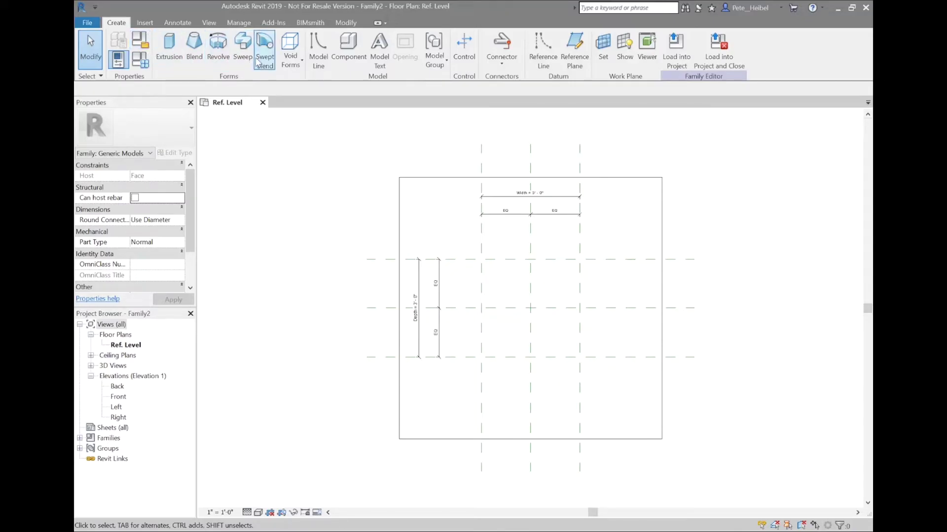
{"action": "left_click", "coordinate": [289, 62]}
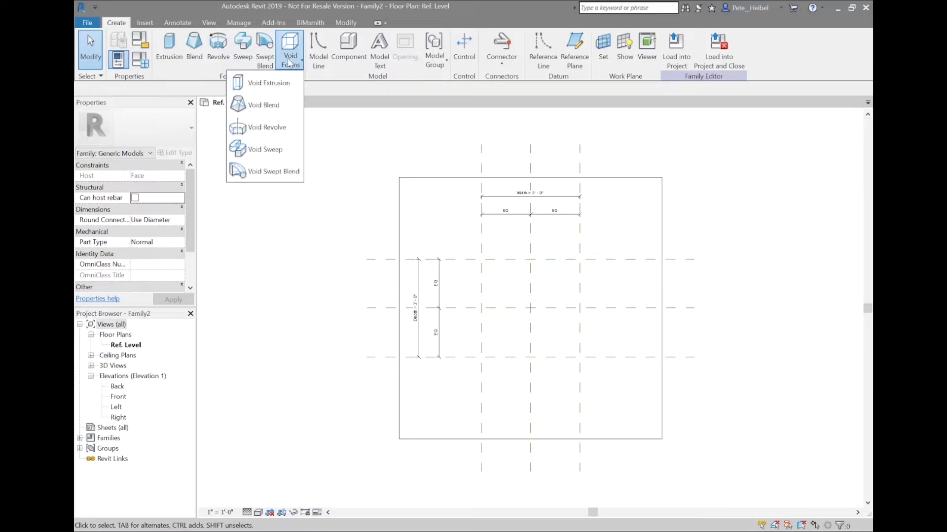
{"action": "left_click", "coordinate": [167, 62]}
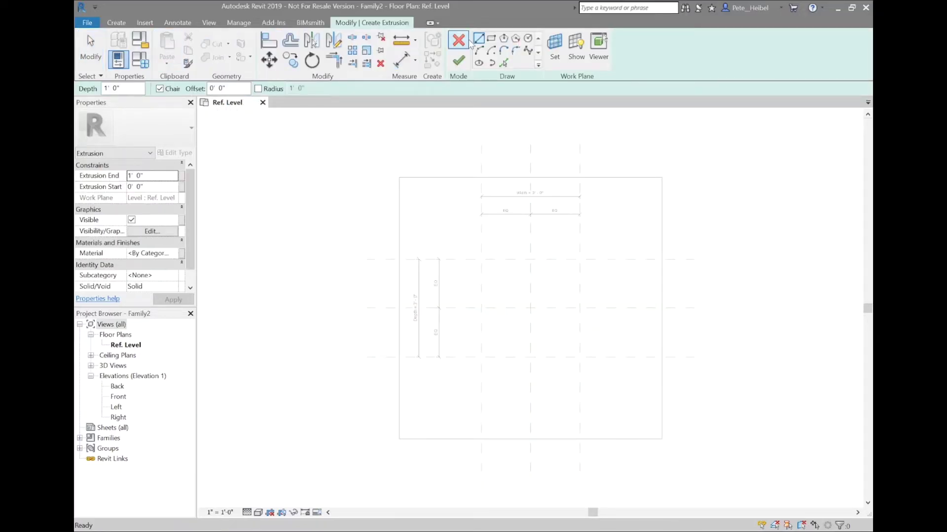
Try sketching a 3'-0" by 3'-0" rectangle on the outer reference planes and locking its edges to them
{"action": "left_click", "coordinate": [489, 39]}
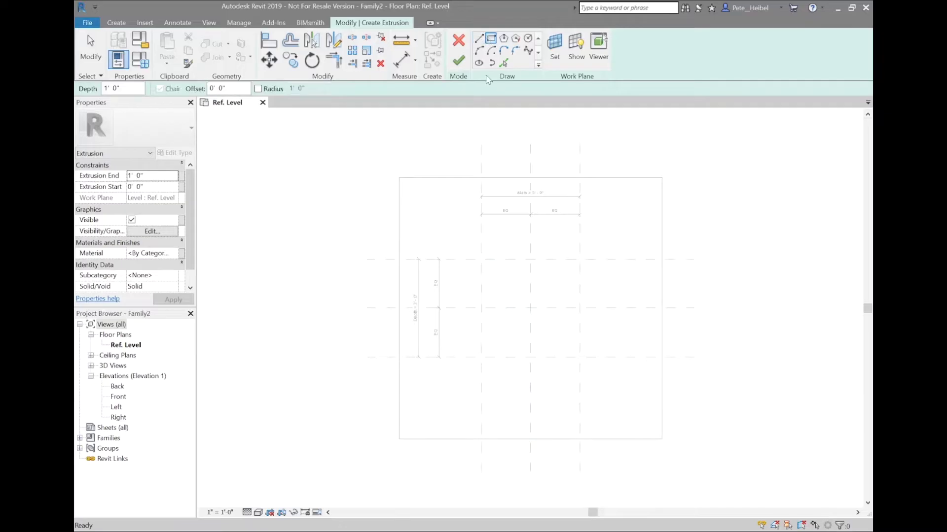
{"action": "left_click", "coordinate": [481, 259]}
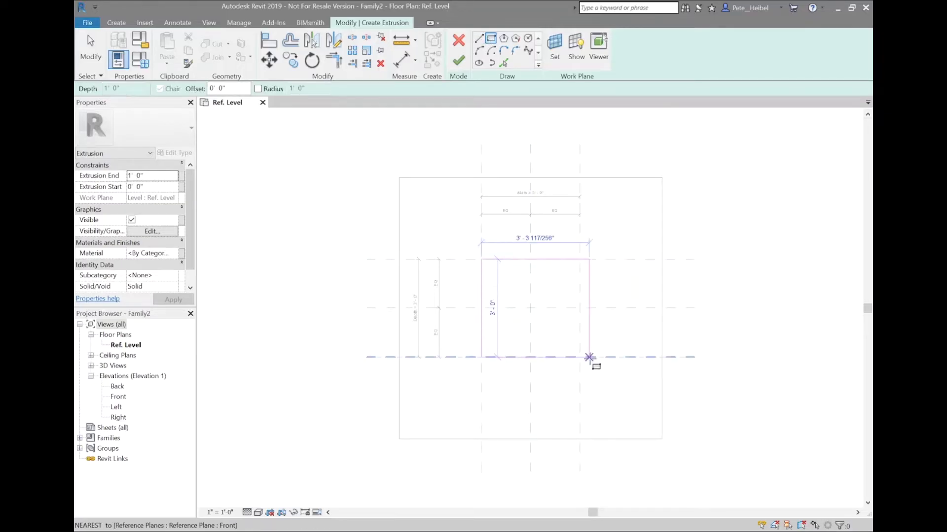
{"action": "left_click", "coordinate": [579, 357]}
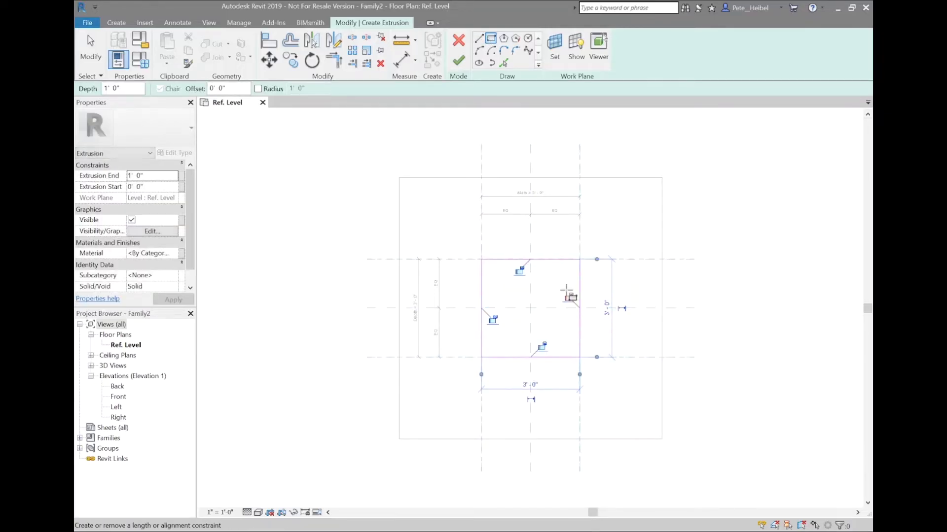
{"action": "left_click", "coordinate": [569, 297]}
{"action": "left_click", "coordinate": [519, 270]}
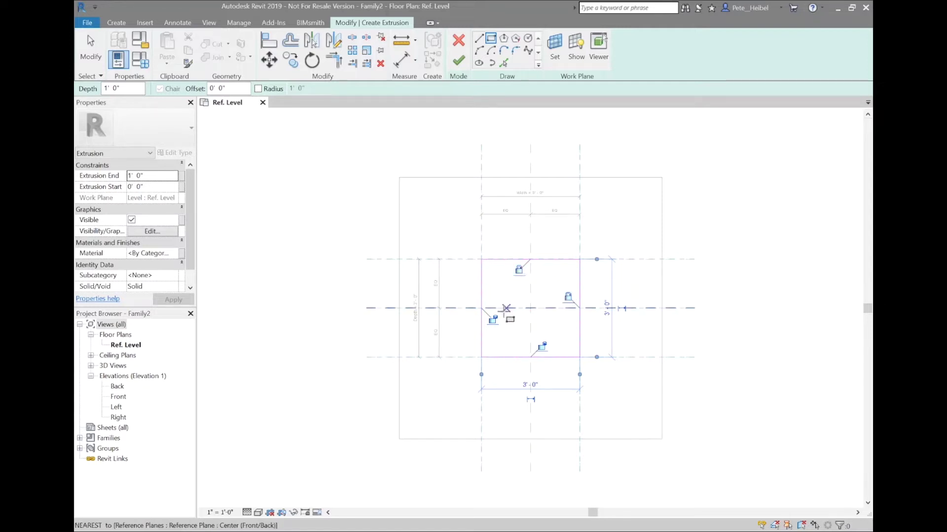
{"action": "left_click", "coordinate": [492, 319]}
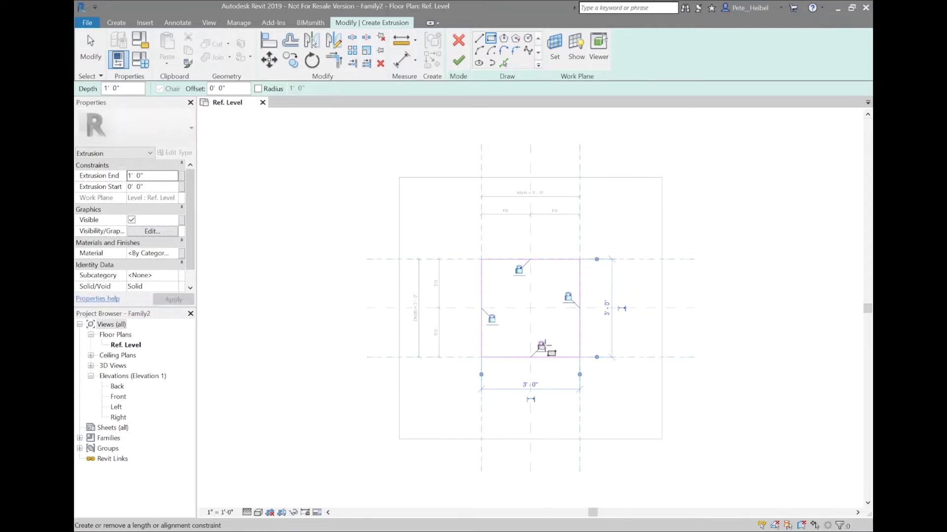
{"action": "key", "text": "Escape"}
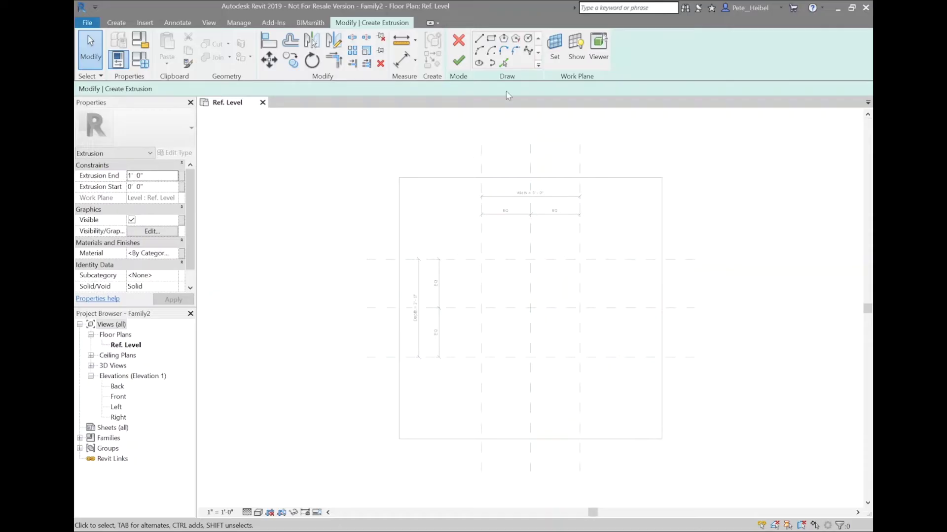
Sketch lines locked to the four outer reference planes as the extrusion's boundary
{"action": "left_click", "coordinate": [503, 63]}
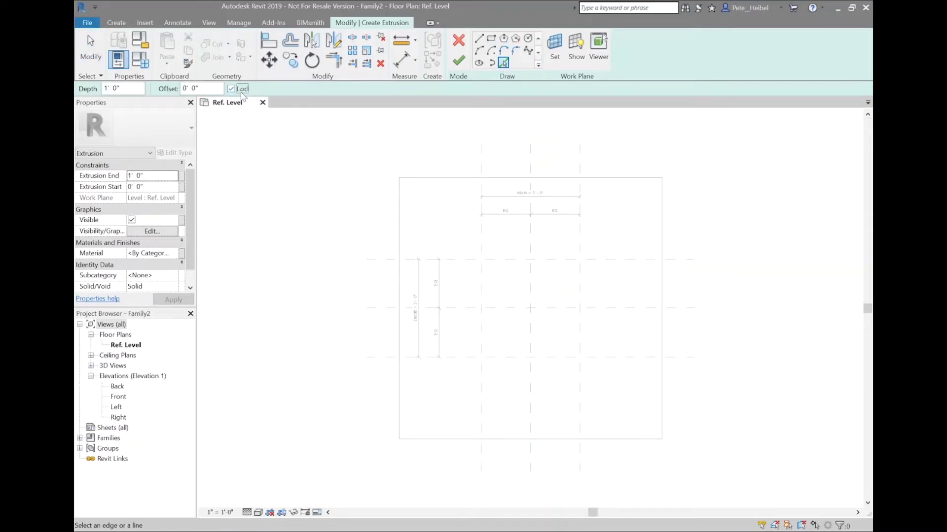
{"action": "left_click", "coordinate": [501, 262]}
{"action": "left_click", "coordinate": [579, 289]}
{"action": "left_click", "coordinate": [606, 358]}
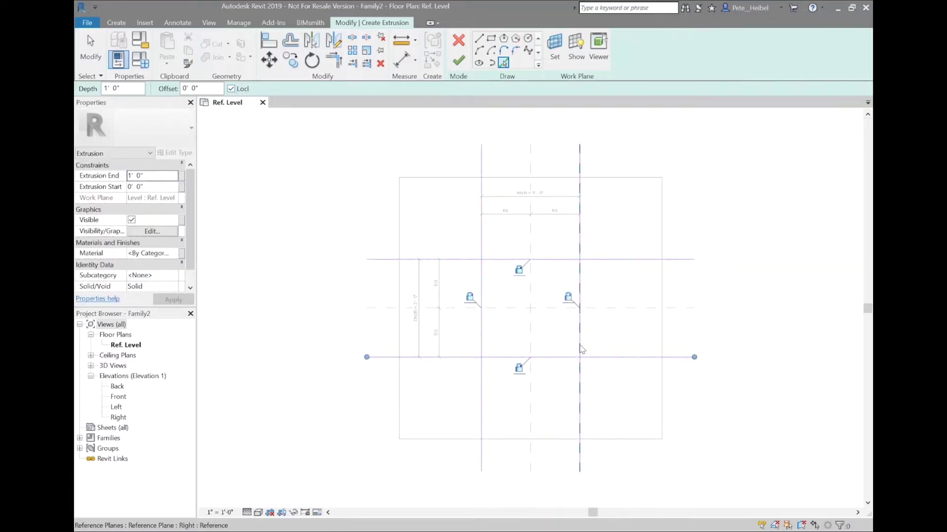
Trim the four sketch lines into a closed rectangle at the reference plane intersections and finish the extrusion
{"action": "left_click", "coordinate": [334, 59]}
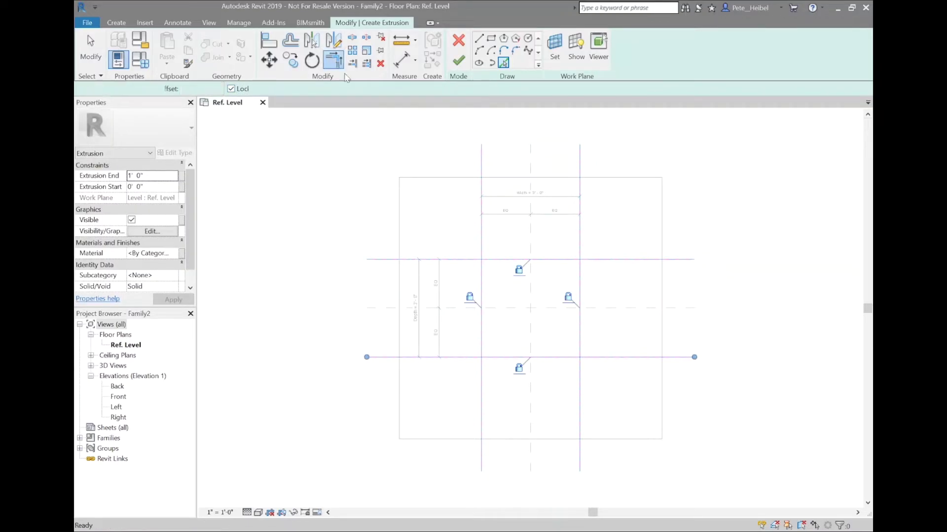
{"action": "left_click", "coordinate": [493, 259]}
{"action": "left_click", "coordinate": [481, 271]}
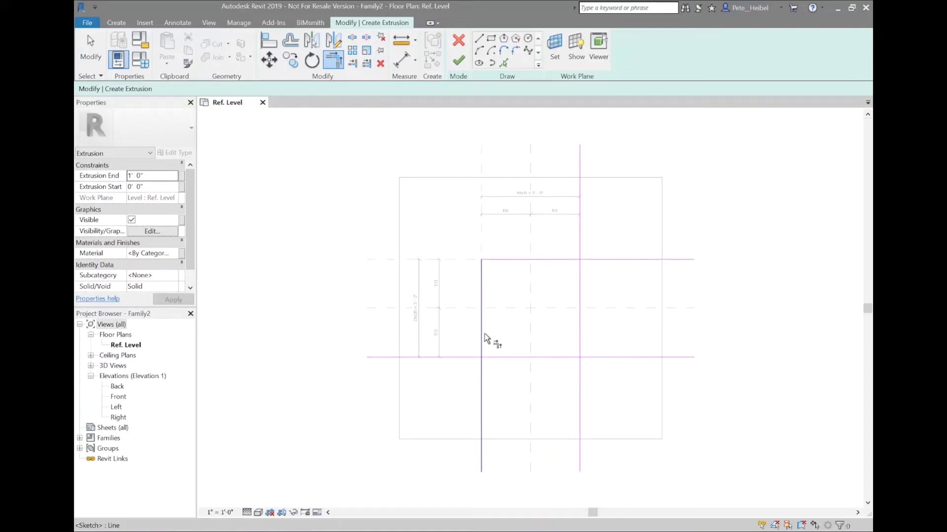
{"action": "left_click", "coordinate": [557, 357]}
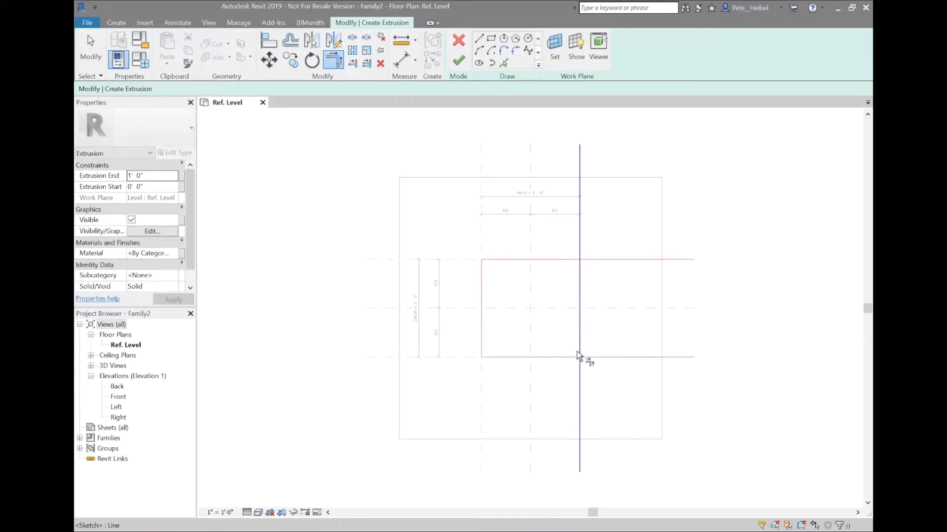
{"action": "left_click", "coordinate": [578, 285]}
{"action": "left_click", "coordinate": [571, 260]}
{"action": "key", "text": "Escape"}
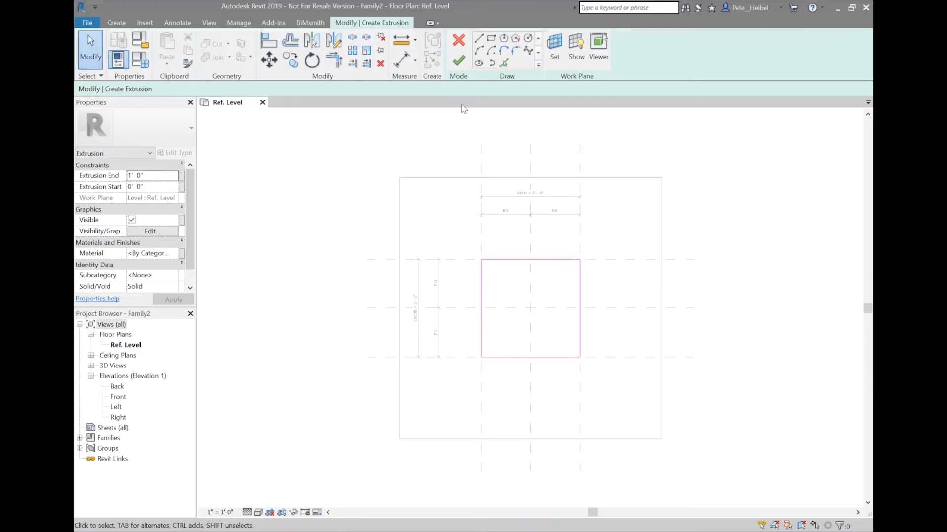
{"action": "left_click", "coordinate": [458, 64]}
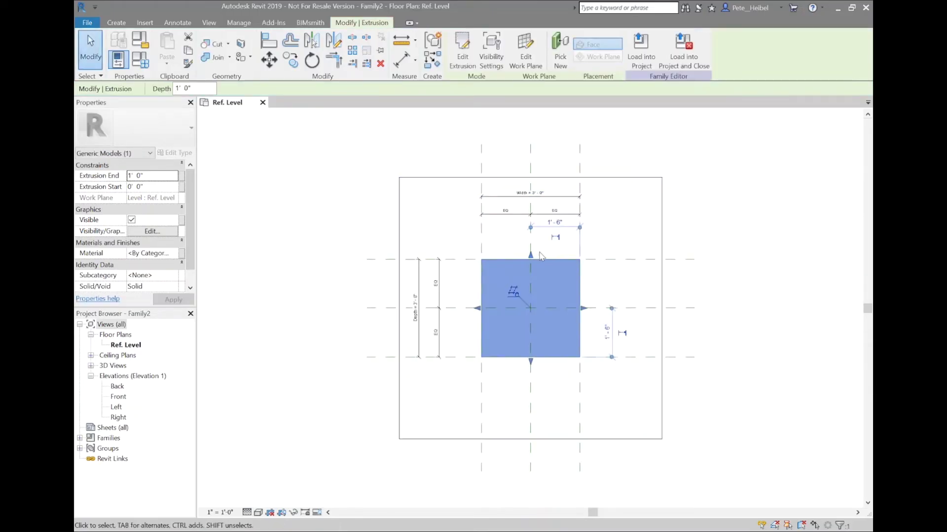
Set the Width dimension to 4'-0" to test how the extrusion responds
{"action": "scroll", "coordinate": [545, 255], "scroll_direction": "up", "scroll_amount": 3}
{"action": "key", "text": "Escape"}
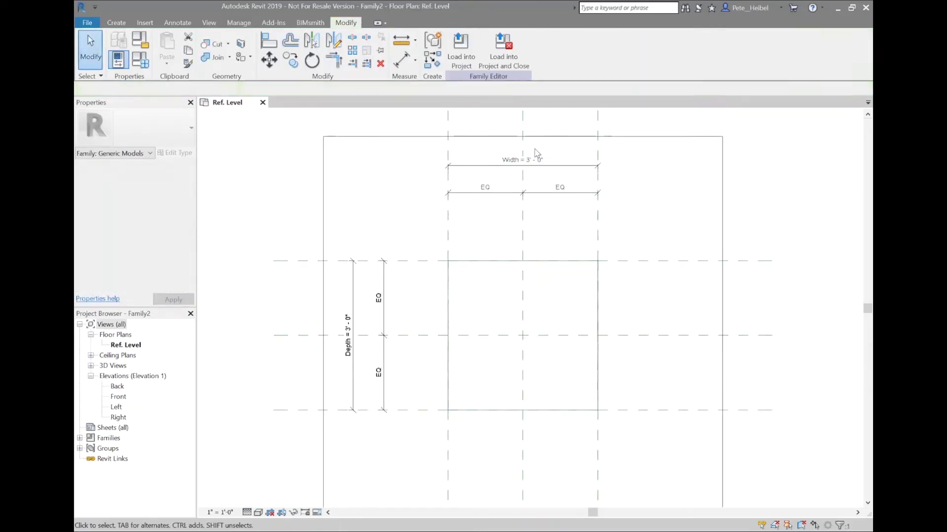
{"action": "left_click", "coordinate": [536, 164]}
{"action": "left_click", "coordinate": [537, 159]}
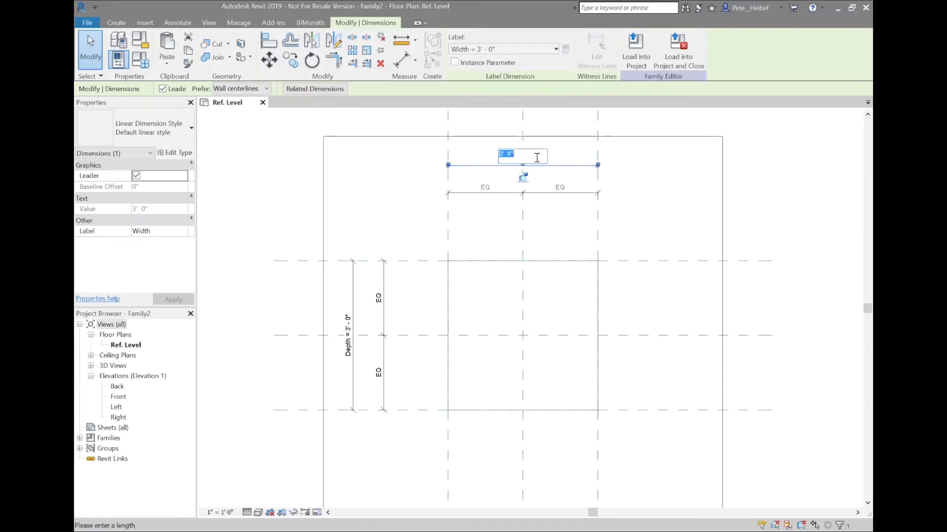
{"action": "type", "text": "4"}
{"action": "key", "text": "Return"}
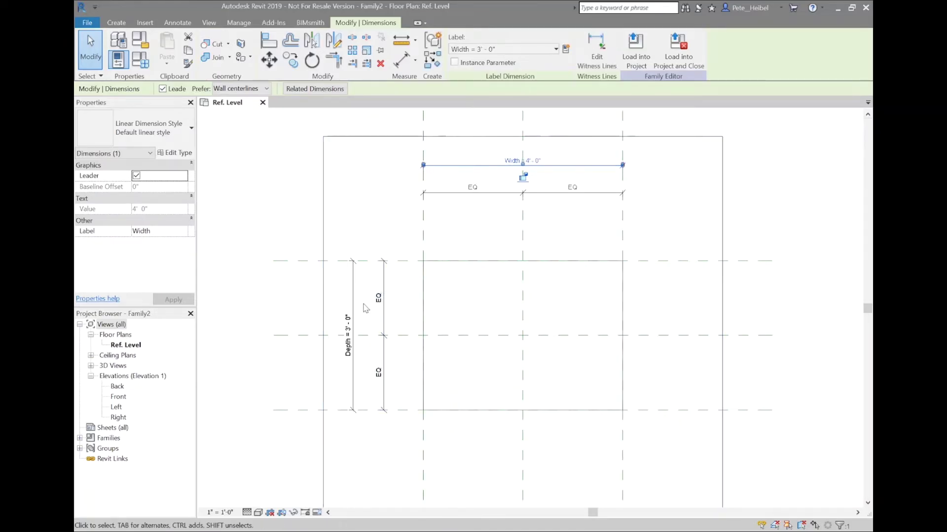
Set the Depth dimension to 1'-0" as a test, and undo both the Depth and Width changes
{"action": "left_click", "coordinate": [351, 318]}
{"action": "left_click", "coordinate": [348, 336]}
{"action": "type", "text": "1"}
{"action": "key", "text": "Return"}
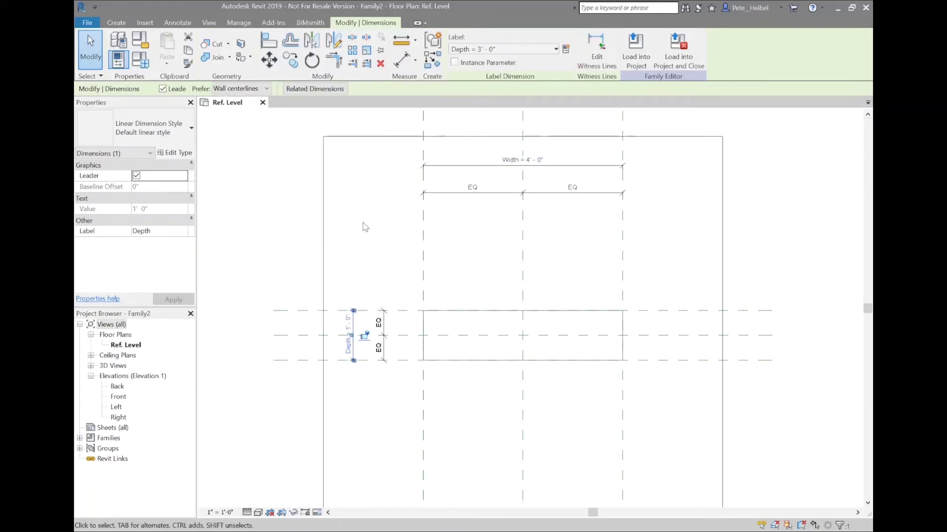
{"action": "key", "text": "ctrl+z"}
{"action": "key", "text": "ctrl+z"}
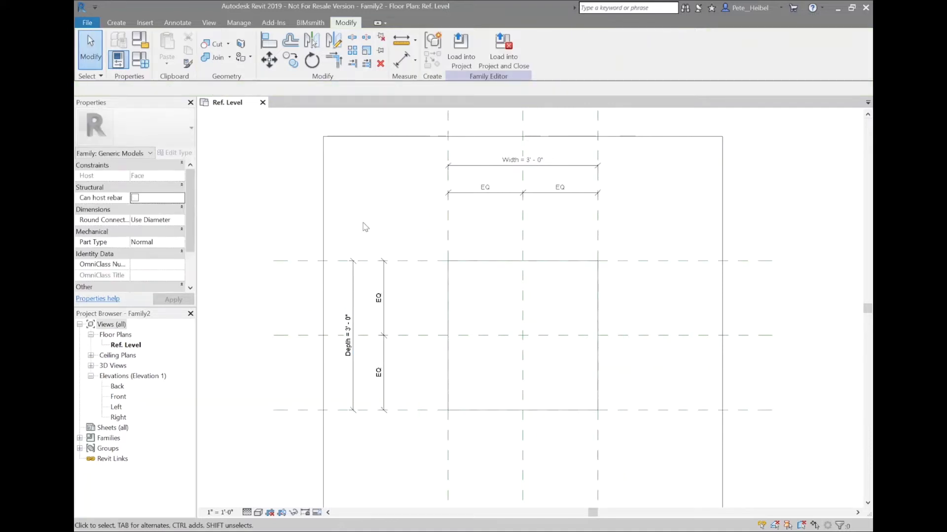
In the Front elevation, stretch the extrusion's top face upward and raise its bottom face clear of the host
{"action": "double_click", "coordinate": [120, 397]}
{"action": "scroll", "coordinate": [484, 409], "scroll_direction": "up", "scroll_amount": 3}
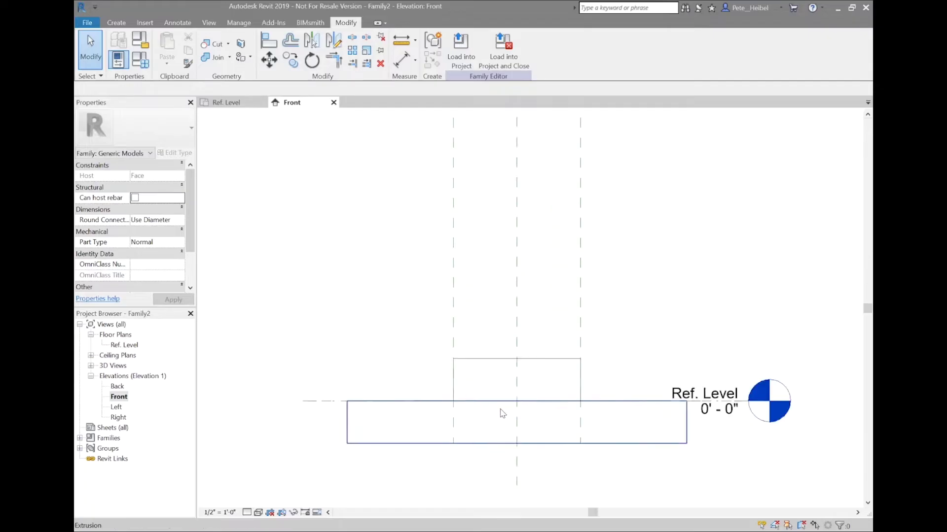
{"action": "left_click", "coordinate": [531, 353]}
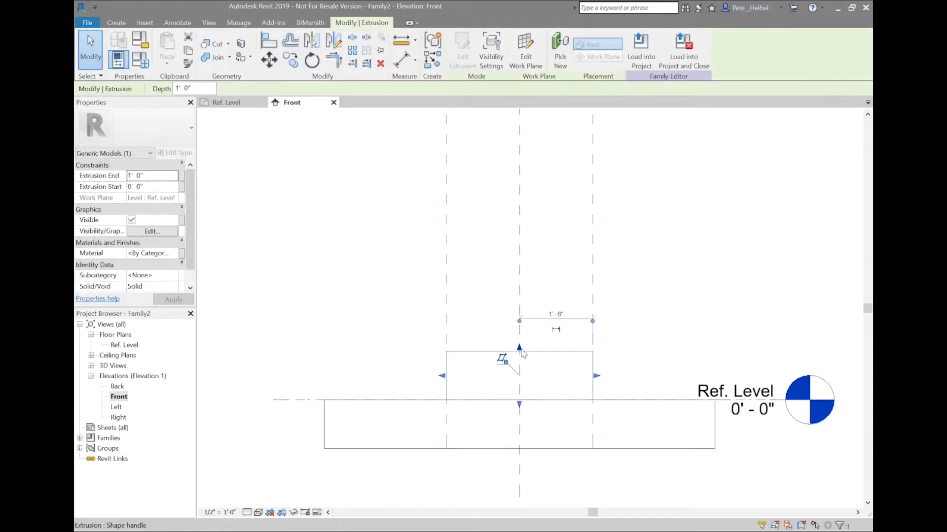
{"action": "left_click_drag", "start_coordinate": [519, 350], "coordinate": [520, 269]}
{"action": "left_click_drag", "start_coordinate": [515, 400], "coordinate": [512, 307]}
{"action": "left_click", "coordinate": [416, 268]}
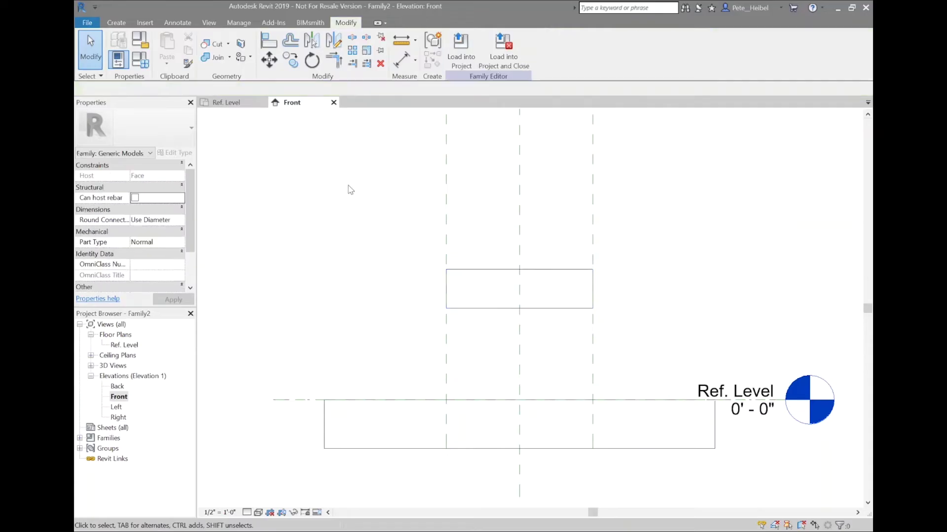
Draw a horizontal reference plane above the extrusion, about 3'-11" above Ref. Level
{"action": "left_click", "coordinate": [109, 22]}
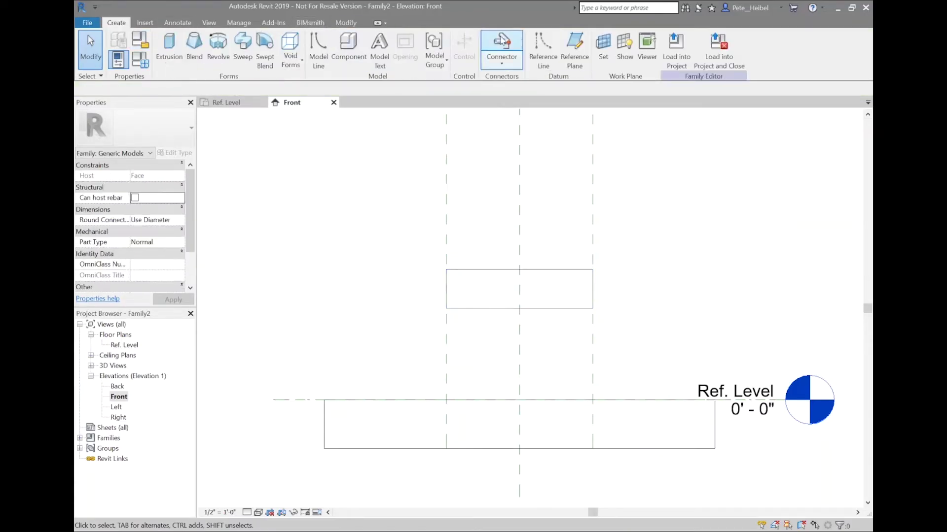
{"action": "left_click", "coordinate": [571, 47]}
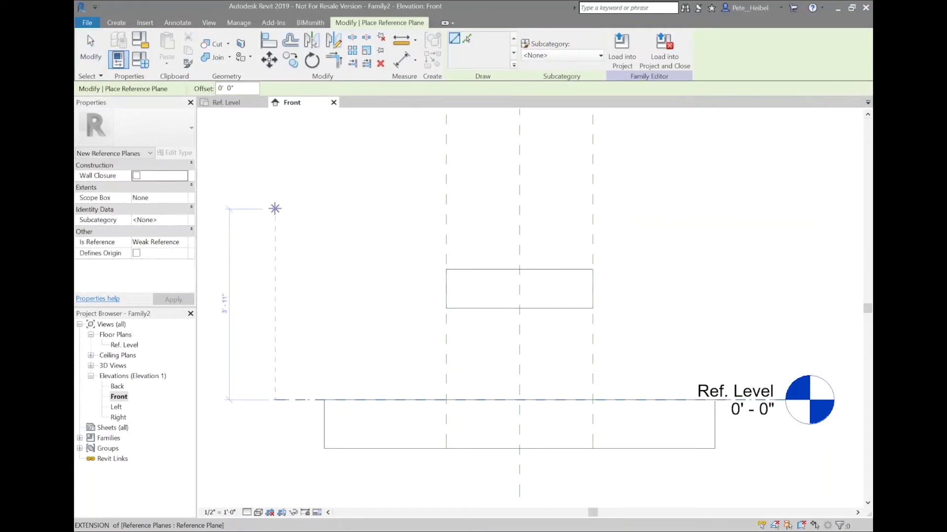
{"action": "left_click", "coordinate": [433, 215]}
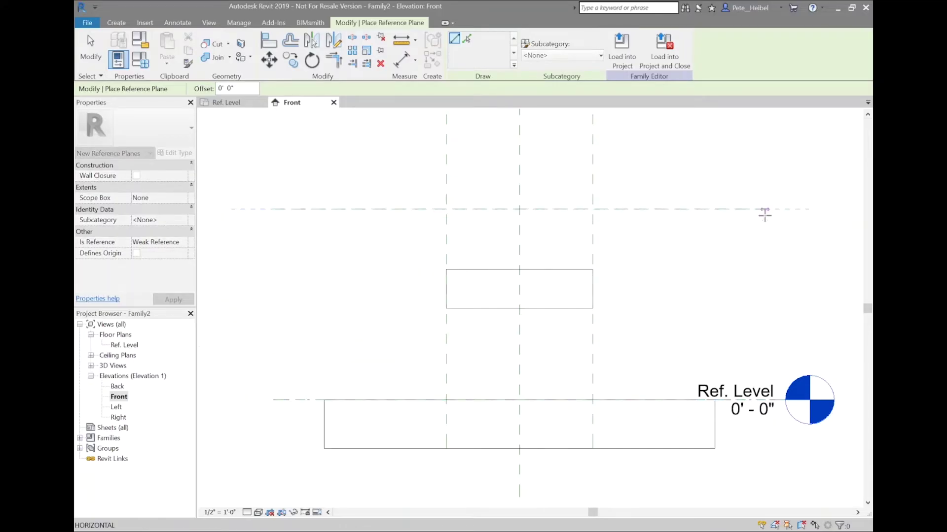
{"action": "left_click", "coordinate": [784, 209]}
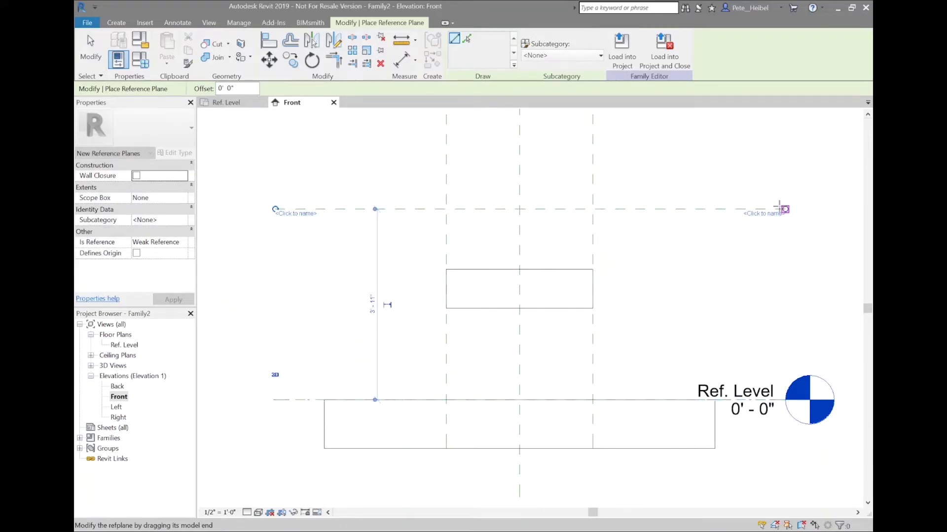
{"action": "key", "text": "Escape"}
{"action": "key", "text": "Escape"}
Set the new horizontal reference plane's Is Reference property to Top and name the plane Top
{"action": "left_click", "coordinate": [733, 211]}
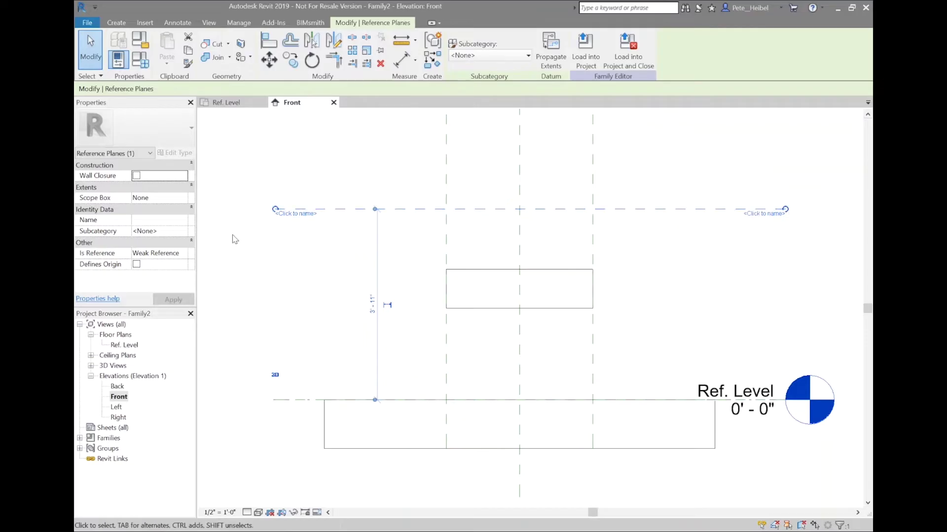
{"action": "left_click", "coordinate": [183, 253]}
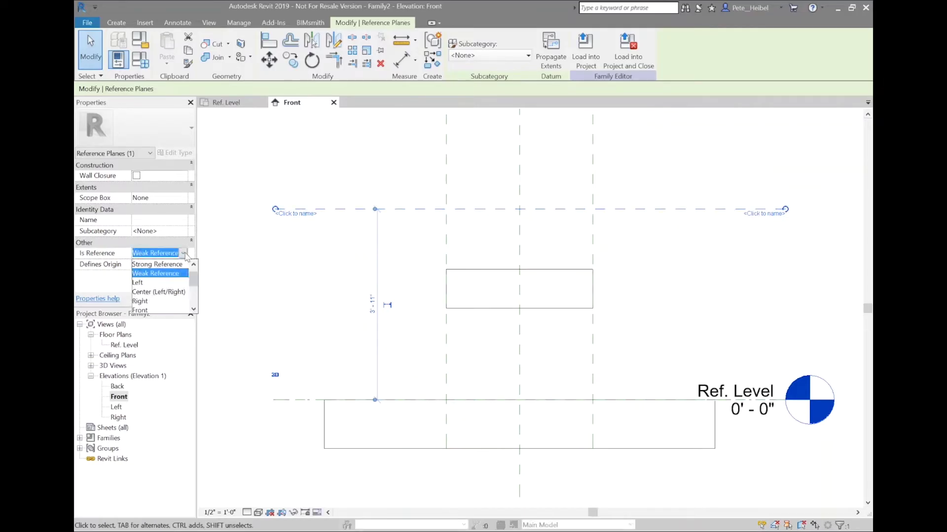
{"action": "scroll", "coordinate": [159, 282], "scroll_direction": "down", "scroll_amount": 2}
{"action": "left_click", "coordinate": [138, 302]}
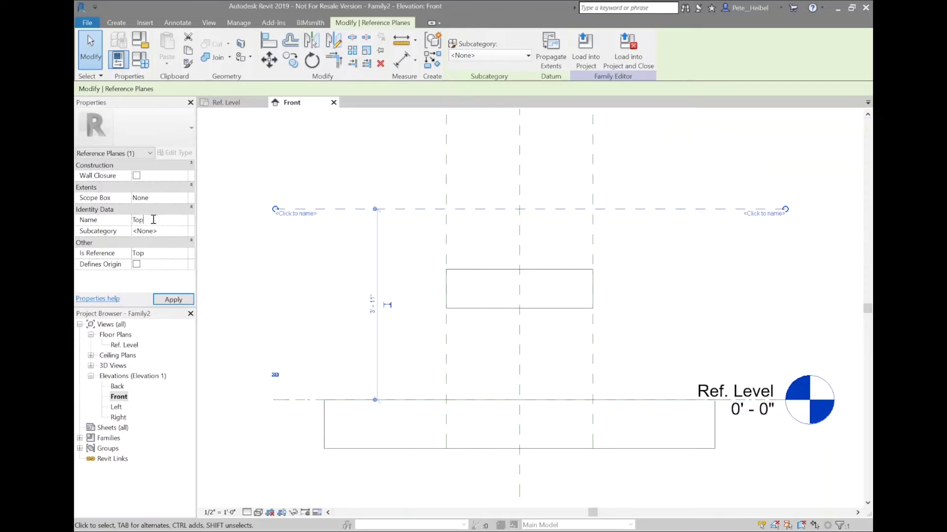
{"action": "left_click", "coordinate": [173, 300]}
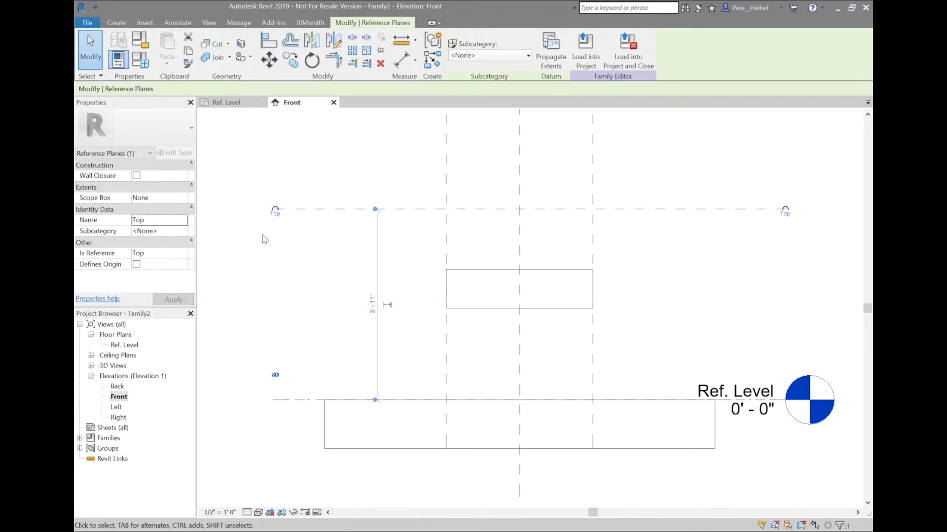
Place an aligned dimension between the Top reference plane and Ref. Level, beside the extrusion
{"action": "key", "text": "d"}
{"action": "key", "text": "i"}
{"action": "left_click", "coordinate": [330, 209]}
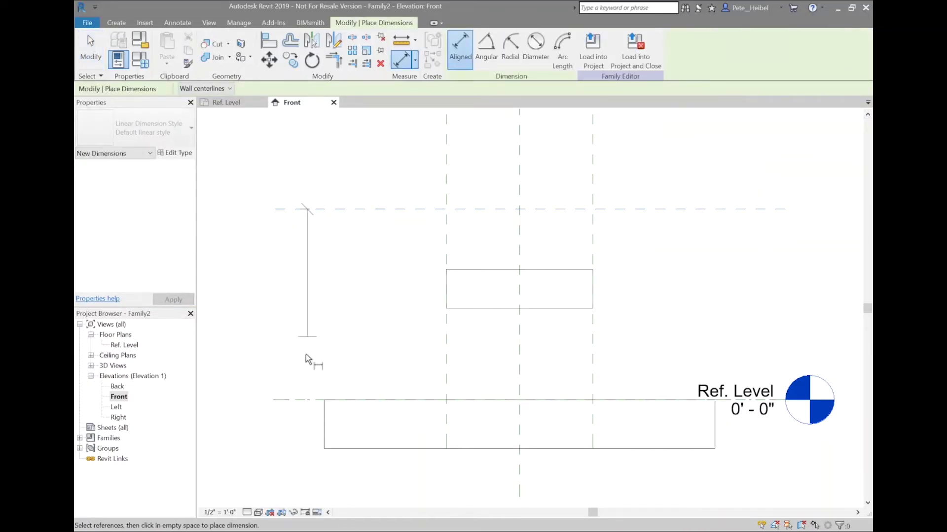
{"action": "left_click", "coordinate": [301, 400]}
{"action": "left_click", "coordinate": [299, 365]}
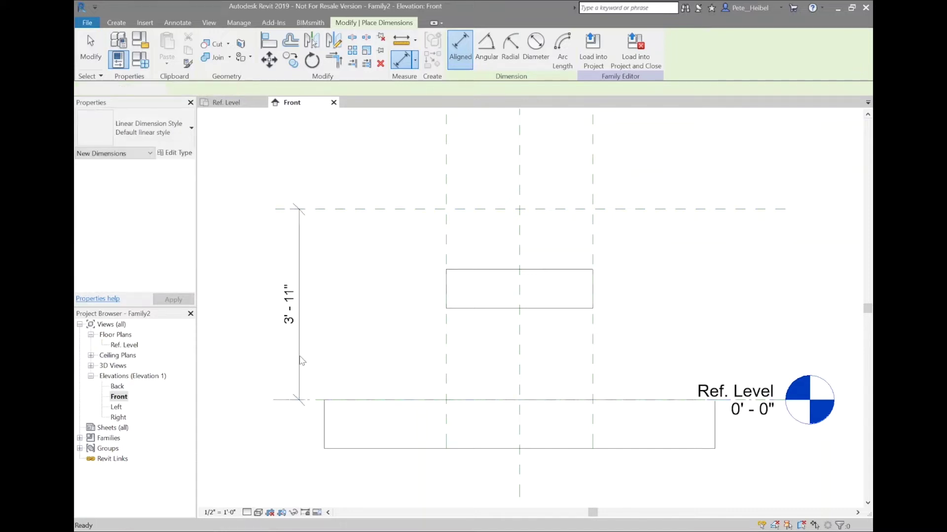
{"action": "key", "text": "Escape"}
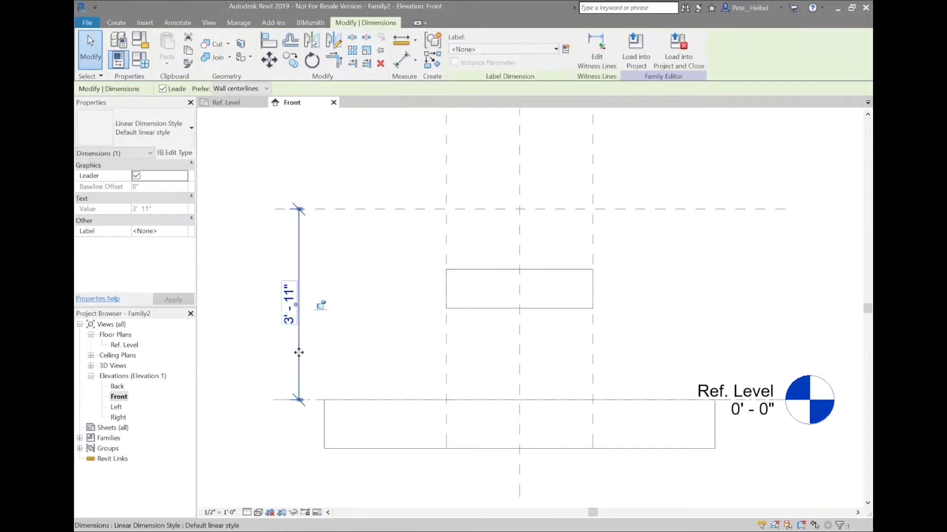
Label the vertical dimension with a new type-based family parameter named Height
{"action": "left_click", "coordinate": [566, 50]}
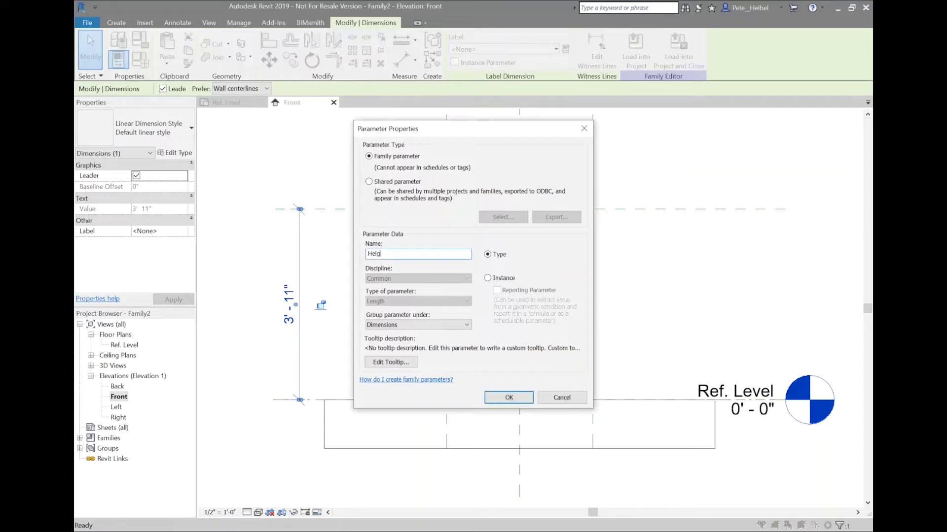
{"action": "key", "text": "Return"}
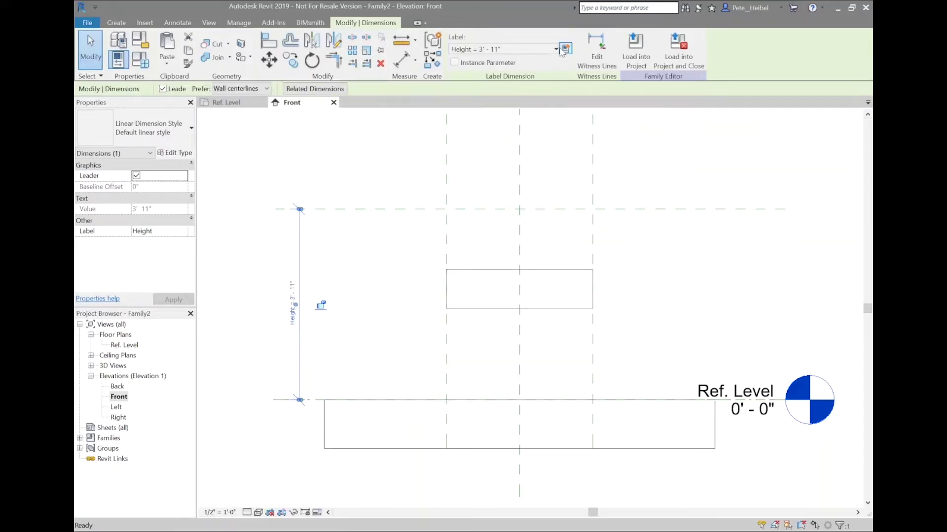
{"action": "key", "text": "Escape"}
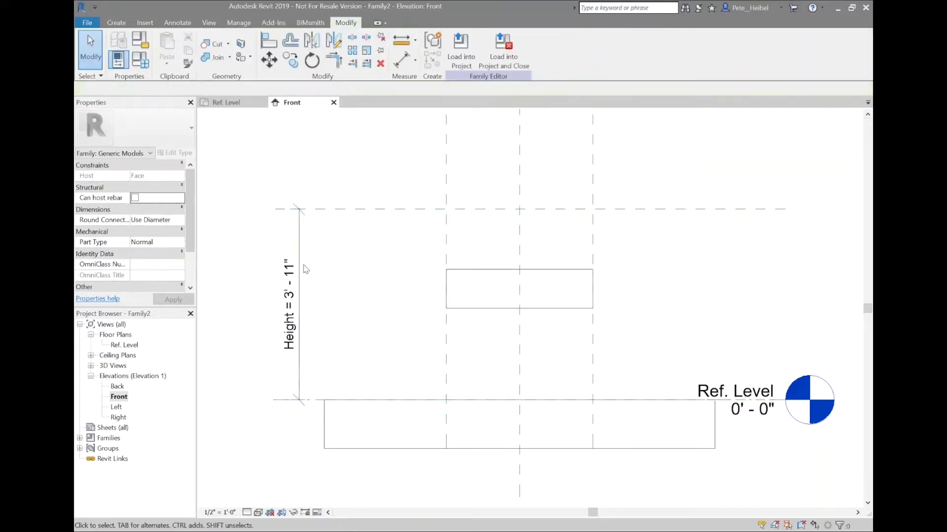
Set the Height dimension to 3'-0"
{"action": "left_click", "coordinate": [290, 276]}
{"action": "left_click", "coordinate": [304, 287]}
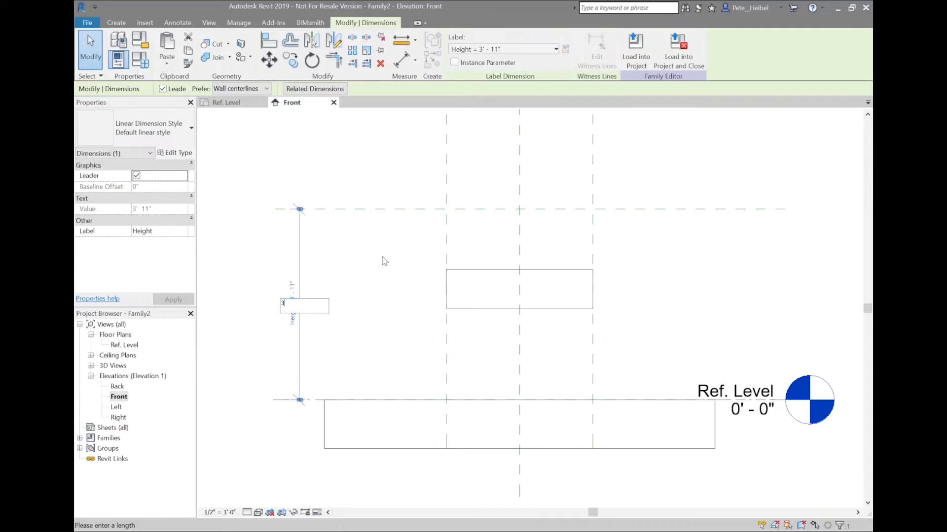
{"action": "type", "text": "3"}
{"action": "key", "text": "Return"}
{"action": "key", "text": "Escape"}
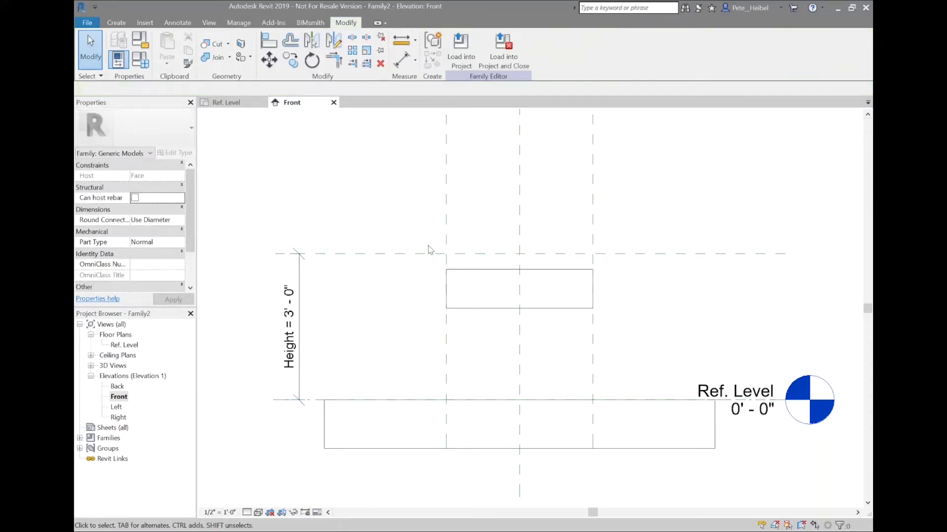
Copy the Top reference plane 4" straight down, level with the extrusion's top face
{"action": "left_click", "coordinate": [429, 253]}
{"action": "key", "text": "r"}
{"action": "key", "text": "o"}
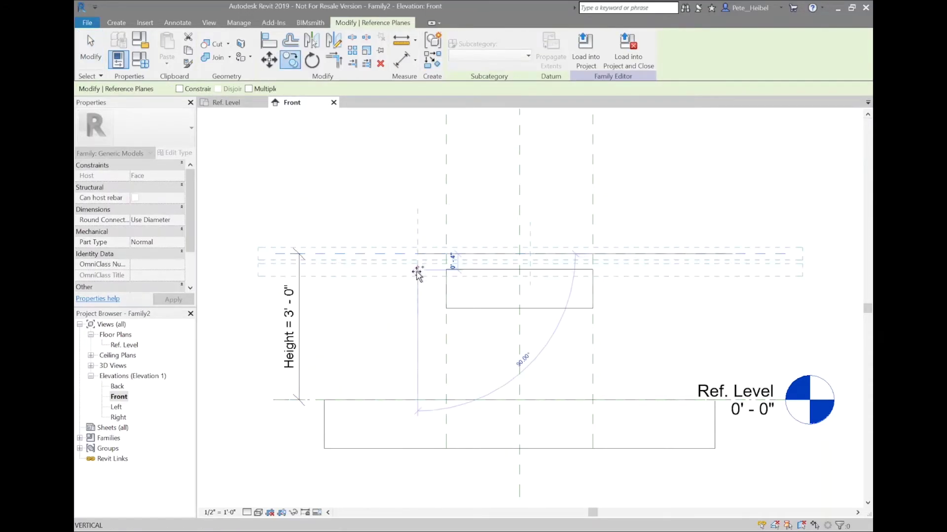
{"action": "key", "text": "Escape"}
{"action": "key", "text": "Escape"}
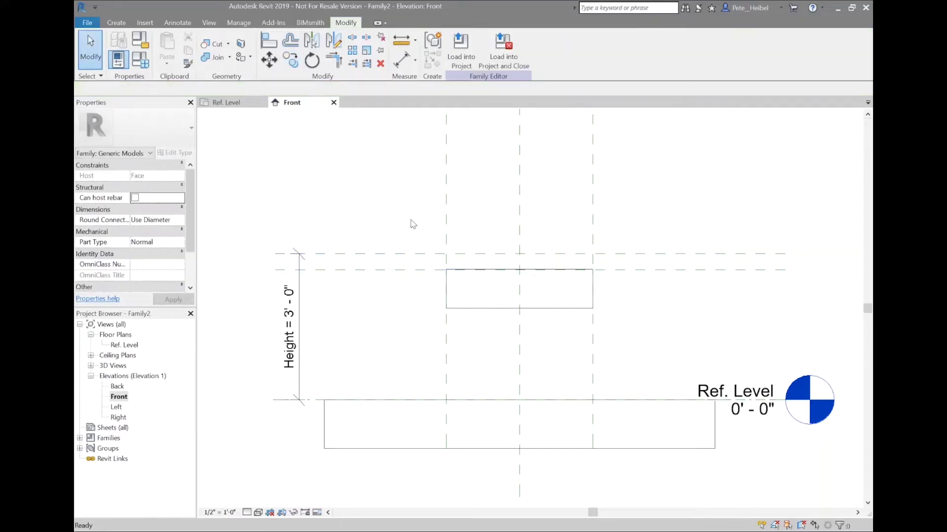
Add an aligned dimension between the Top reference plane and its copy below, and select that dimension
{"action": "key", "text": "d"}
{"action": "key", "text": "i"}
{"action": "left_click", "coordinate": [390, 254]}
{"action": "left_click", "coordinate": [383, 270]}
{"action": "left_click", "coordinate": [327, 270]}
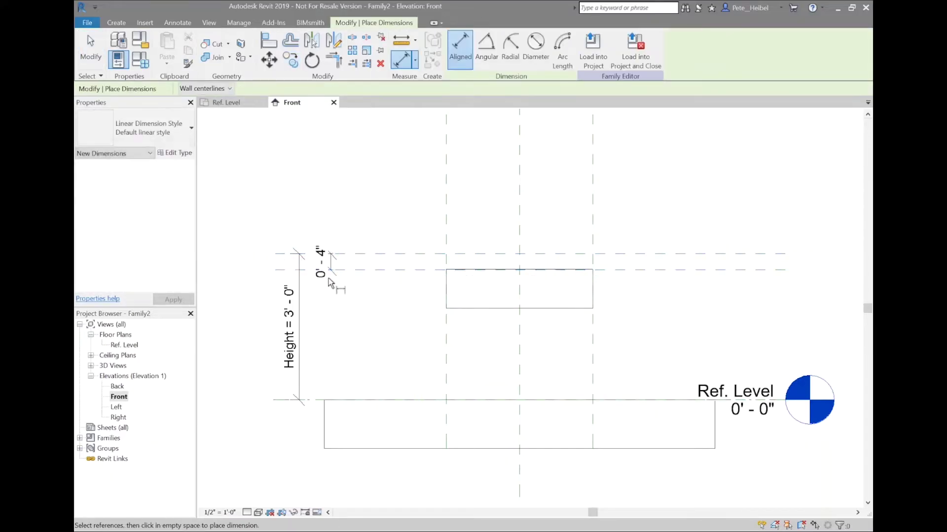
{"action": "key", "text": "Escape"}
{"action": "key", "text": "Escape"}
{"action": "left_click", "coordinate": [329, 270]}
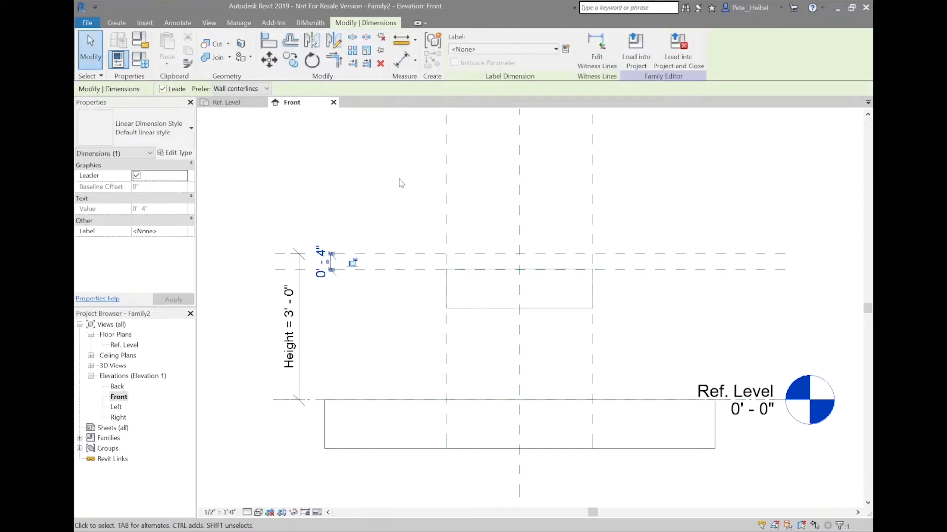
Label the selected 4" dimension with a new type-based family parameter named Thickness
{"action": "left_click", "coordinate": [566, 49]}
{"action": "type", "text": "Thickness"}
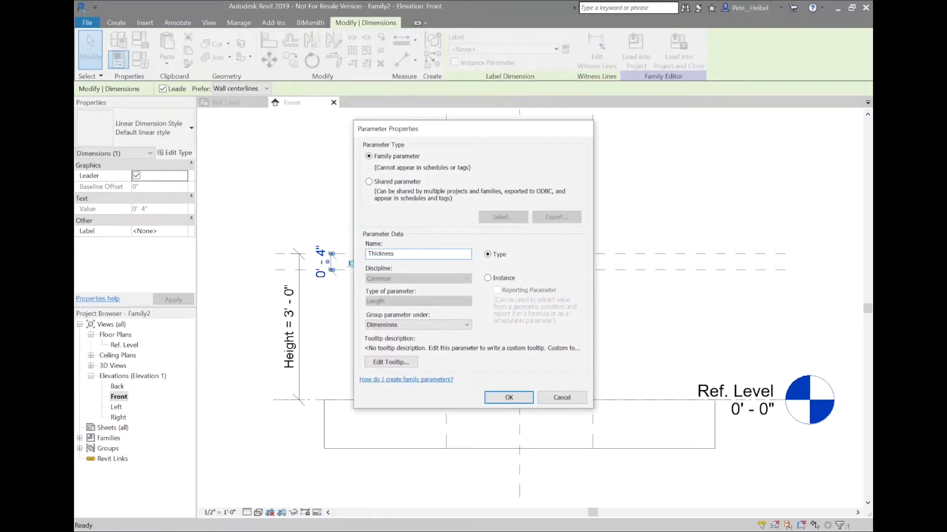
{"action": "key", "text": "Return"}
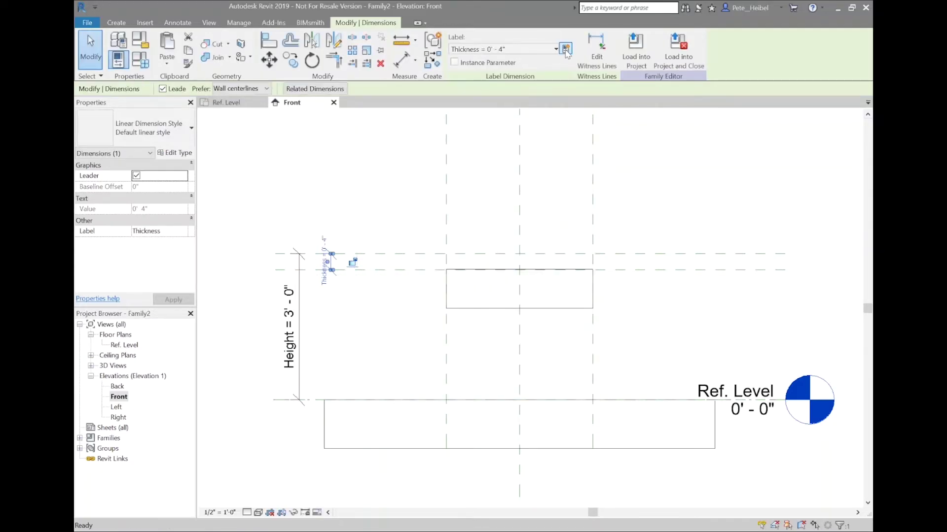
{"action": "left_click", "coordinate": [398, 159]}
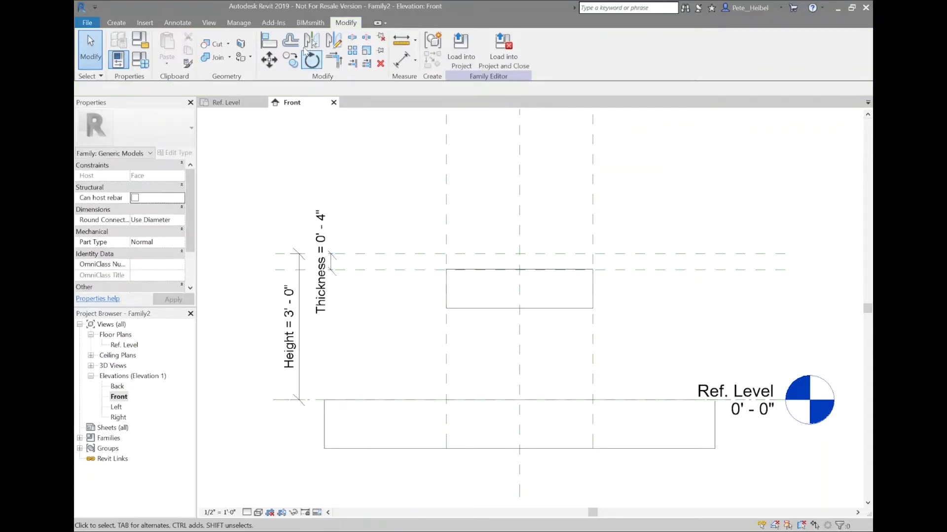
Align and lock the extrusion's top edge to the Top reference plane and its bottom edge to the reference plane below
{"action": "left_click", "coordinate": [268, 39]}
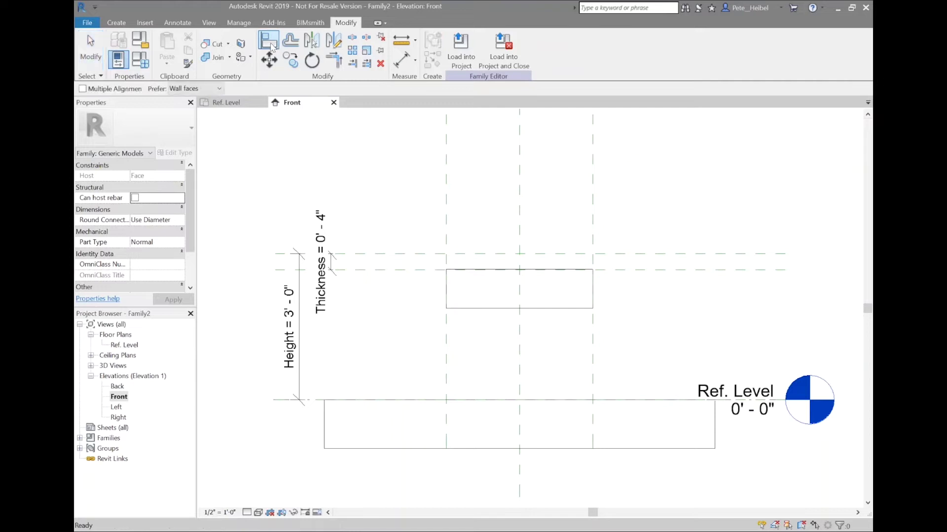
{"action": "left_click", "coordinate": [392, 255]}
{"action": "left_click", "coordinate": [462, 270]}
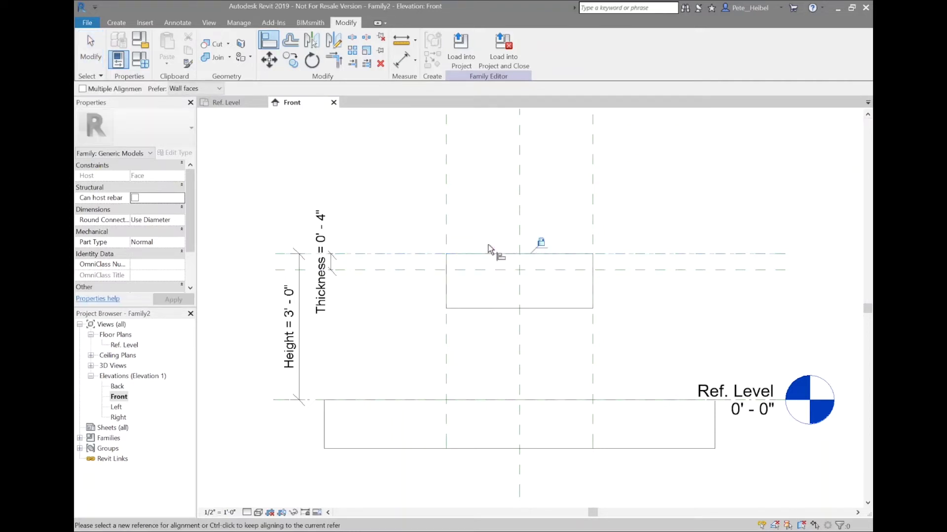
{"action": "left_click", "coordinate": [421, 269]}
{"action": "left_click", "coordinate": [459, 308]}
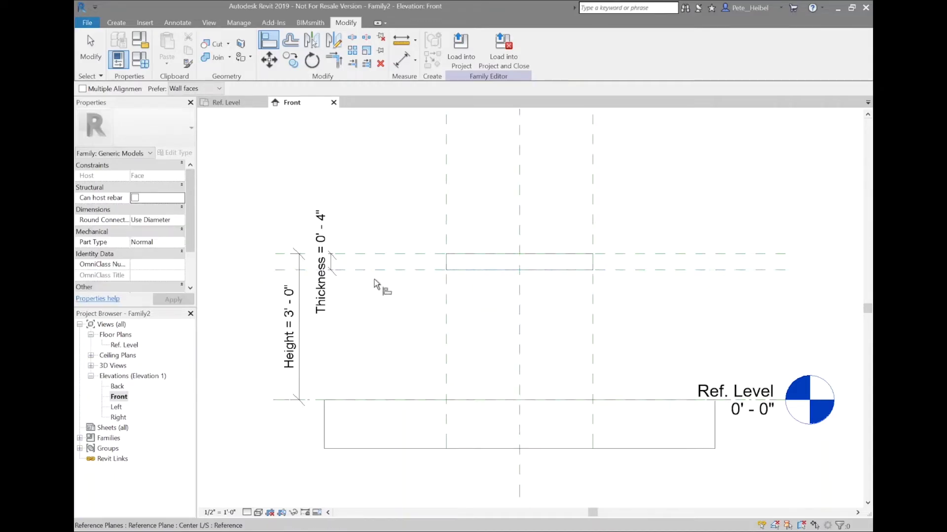
{"action": "key", "text": "Escape"}
Set the Thickness dimension to 0'-1"
{"action": "left_click", "coordinate": [325, 261]}
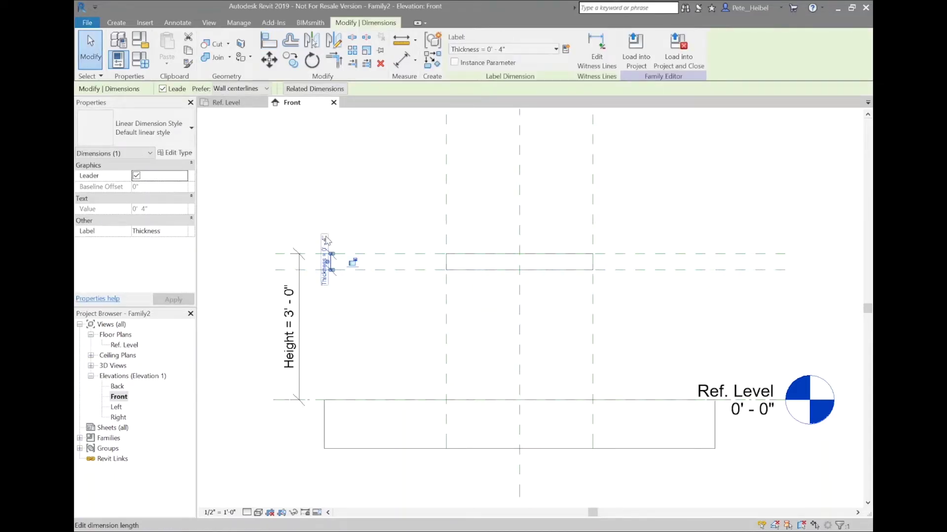
{"action": "left_click", "coordinate": [326, 240]}
{"action": "key", "text": "Return"}
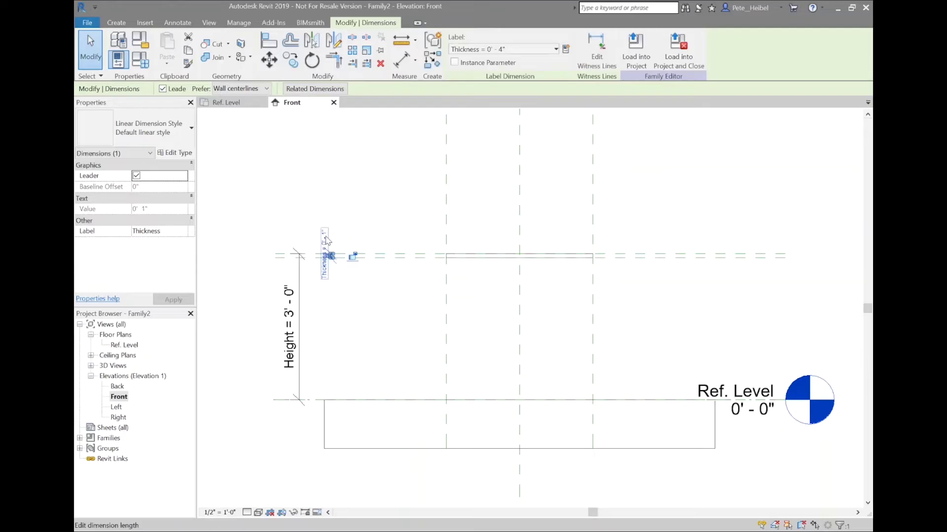
{"action": "left_click", "coordinate": [365, 200]}
Test the constraints by setting the Height dimension to 4'-0", and undo the change
{"action": "left_click", "coordinate": [292, 301]}
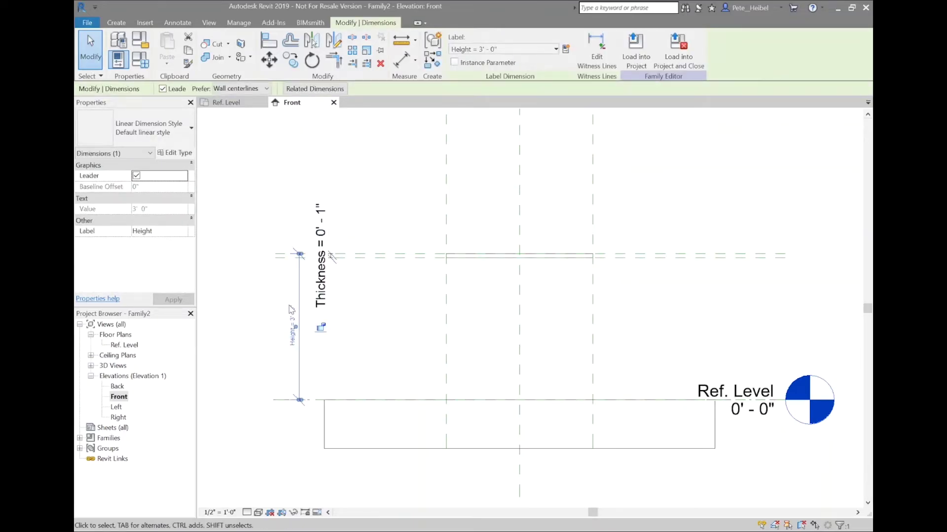
{"action": "left_click", "coordinate": [291, 310]}
{"action": "type", "text": "4"}
{"action": "key", "text": "Return"}
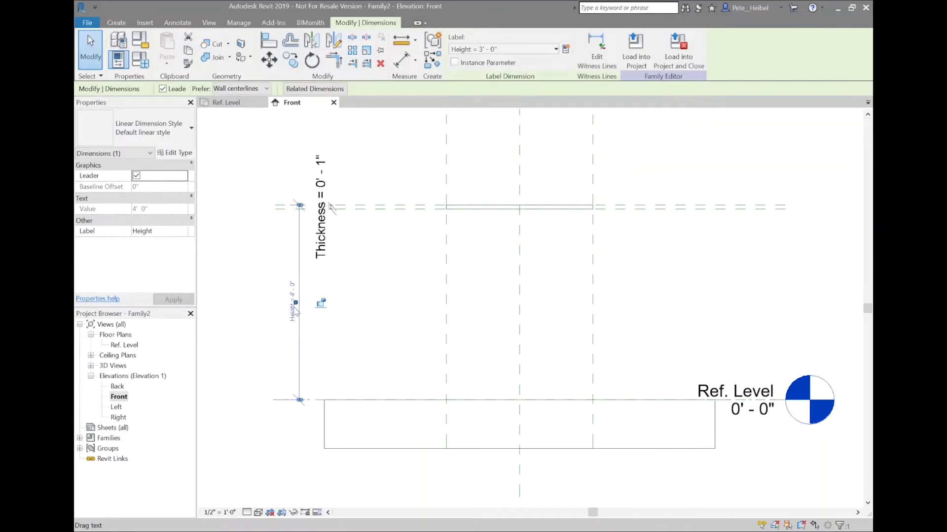
{"action": "left_click", "coordinate": [382, 308]}
{"action": "key", "text": "ctrl+z"}
Create a new family from the Generic Model.rft template
{"action": "left_click", "coordinate": [226, 102]}
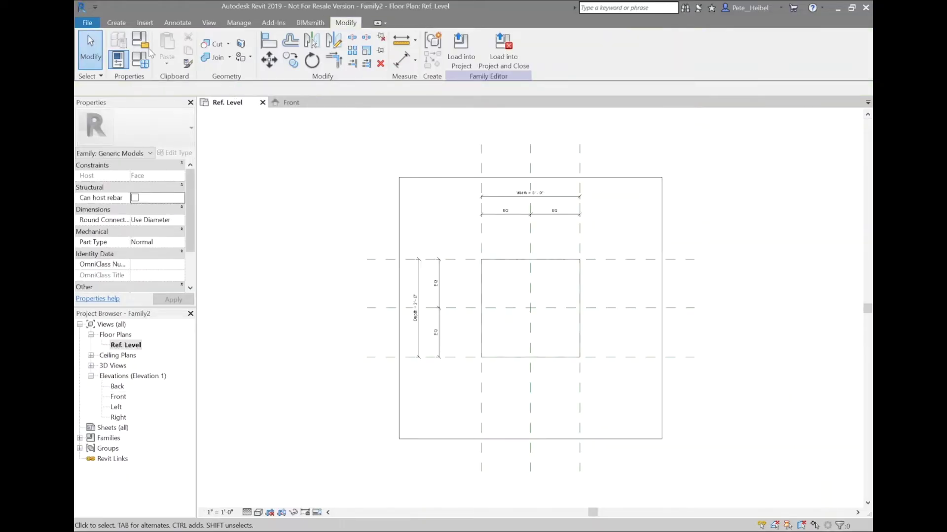
{"action": "left_click", "coordinate": [85, 23]}
{"action": "mouse_move", "coordinate": [96, 69]}
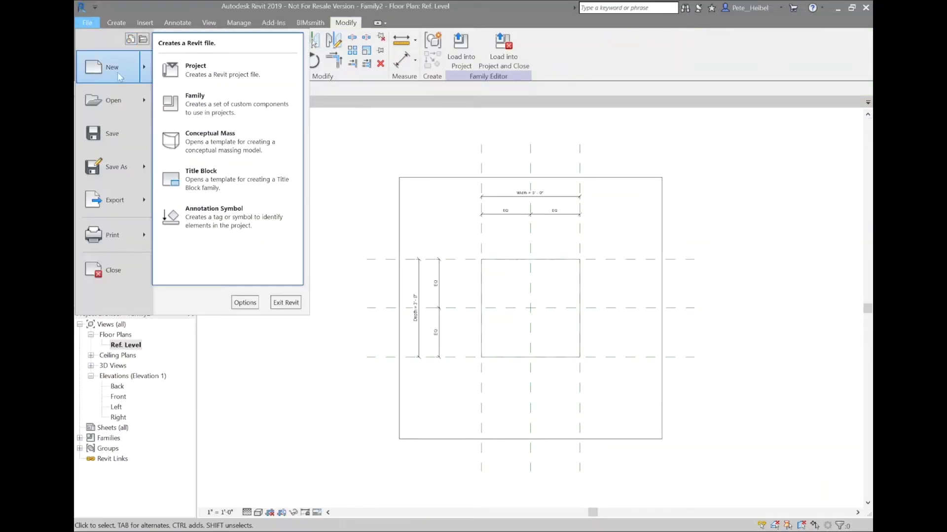
{"action": "left_click", "coordinate": [233, 115]}
{"action": "scroll", "coordinate": [676, 274], "scroll_direction": "down", "scroll_amount": 4}
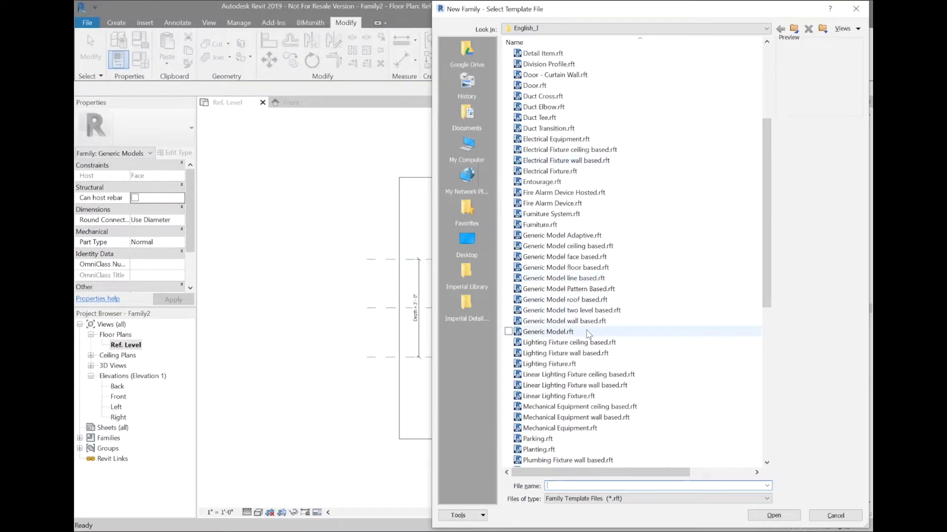
{"action": "left_click", "coordinate": [587, 332]}
{"action": "left_click", "coordinate": [775, 516]}
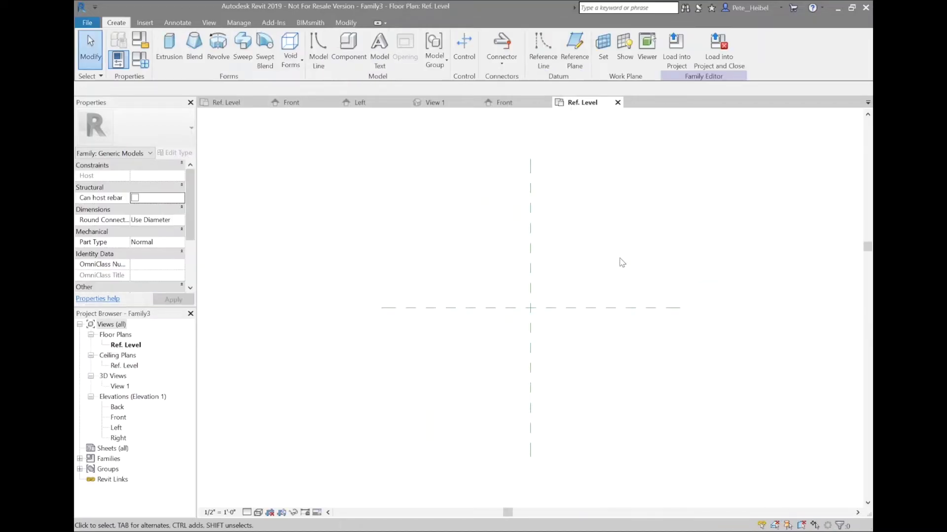
Start an extrusion and sketch a circle of about 1" radius centered on the intersection of the two center reference planes
{"action": "left_click", "coordinate": [169, 49]}
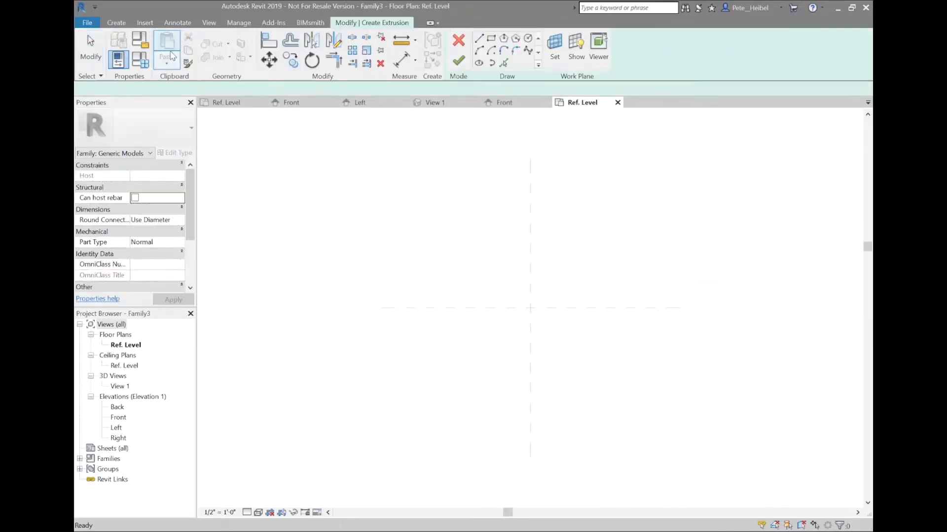
{"action": "left_click", "coordinate": [530, 41]}
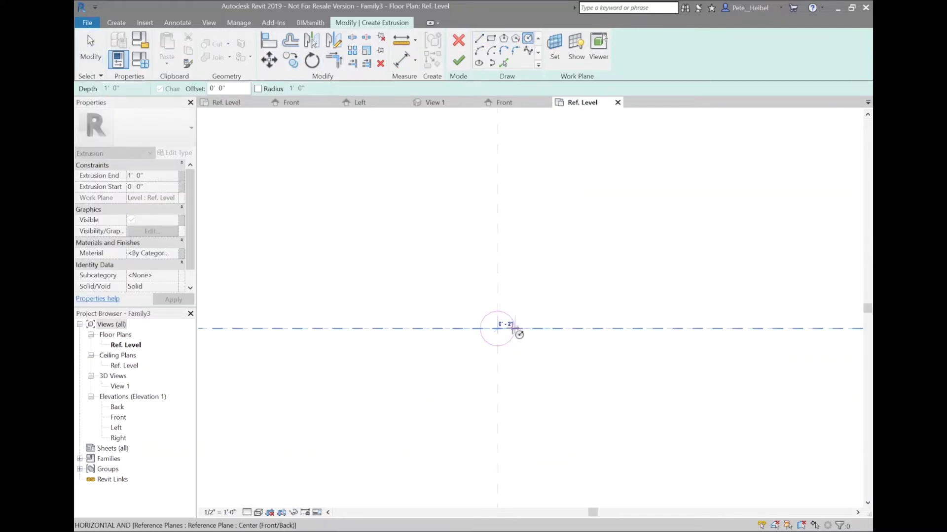
{"action": "left_click", "coordinate": [498, 328]}
{"action": "left_click", "coordinate": [513, 329]}
{"action": "key", "text": "Escape"}
{"action": "key", "text": "Escape"}
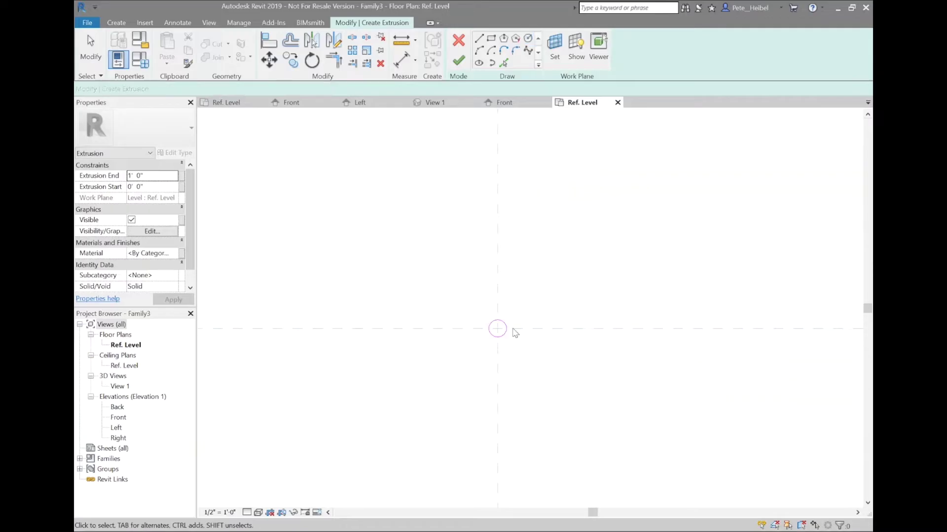
Make the center mark visible on the sketched circle
{"action": "left_click", "coordinate": [499, 340]}
{"action": "scroll", "coordinate": [500, 344], "scroll_direction": "up", "scroll_amount": 5}
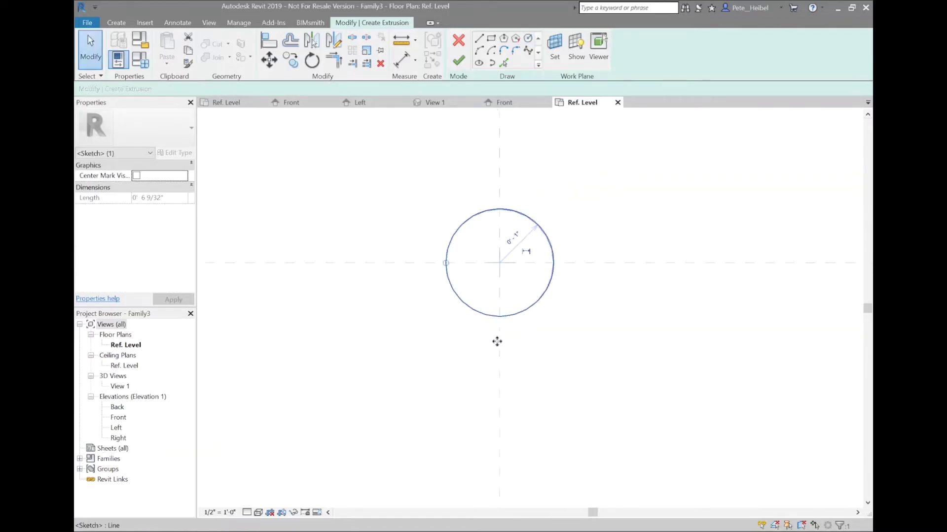
{"action": "left_click", "coordinate": [138, 177]}
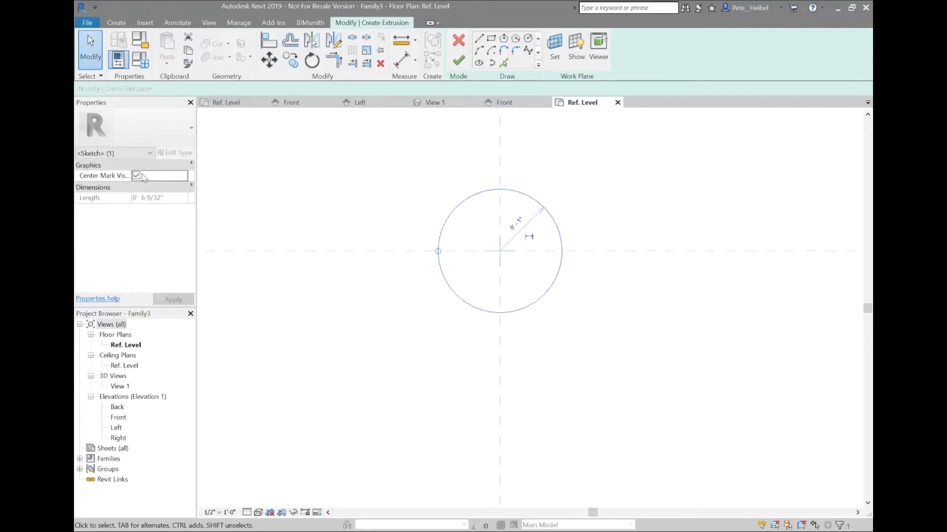
{"action": "left_click", "coordinate": [610, 202]}
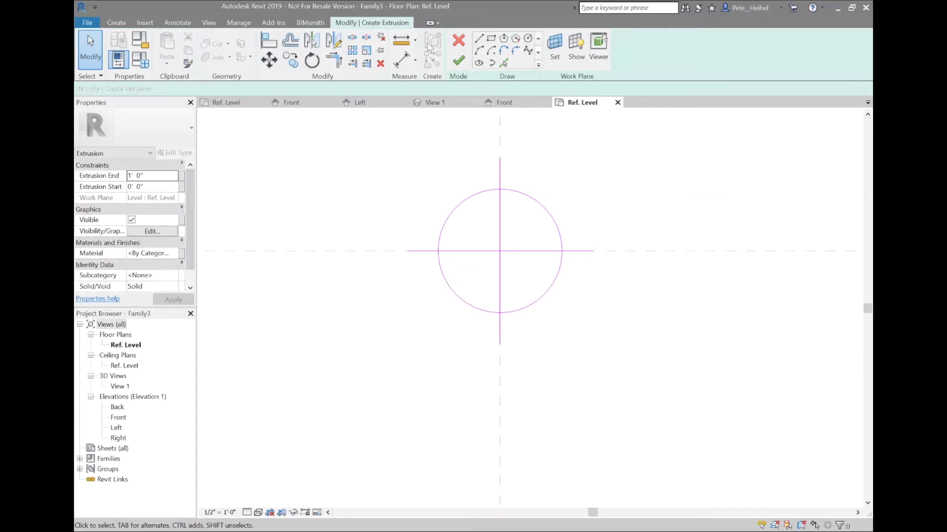
Align and lock the circle's center mark to the vertical and horizontal center reference planes
{"action": "left_click", "coordinate": [269, 40]}
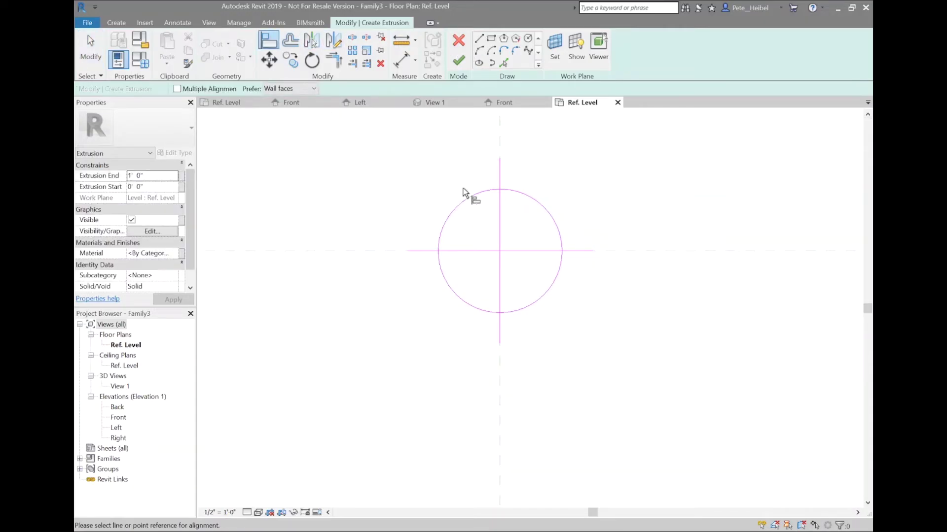
{"action": "left_click", "coordinate": [501, 202]}
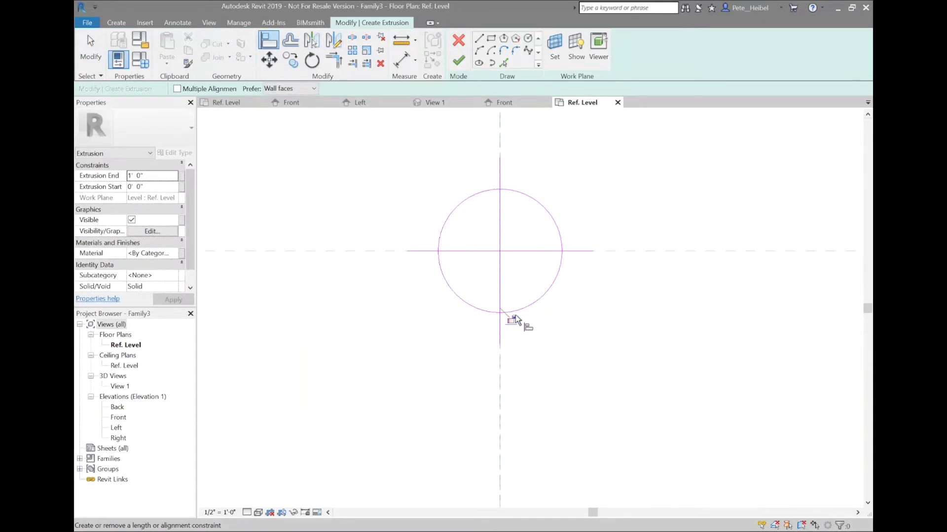
{"action": "left_click", "coordinate": [643, 252]}
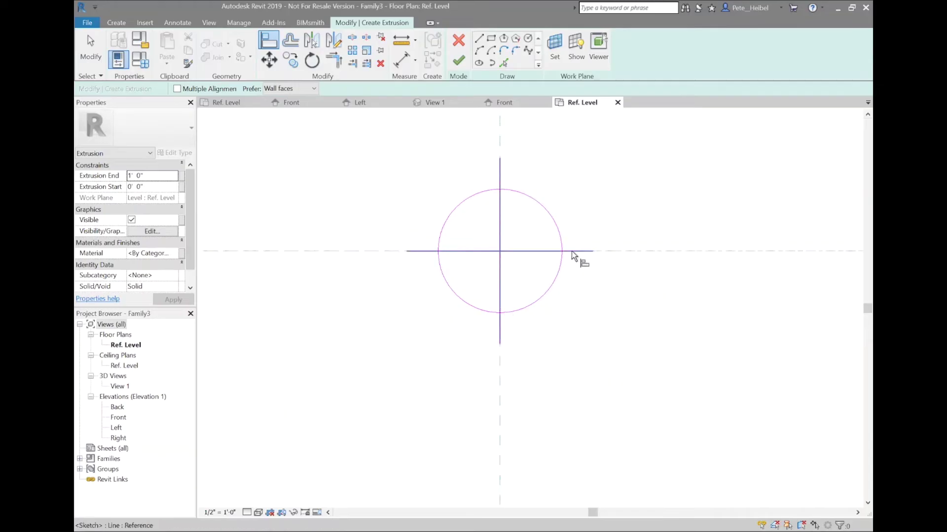
{"action": "left_click", "coordinate": [534, 251]}
{"action": "key", "text": "Escape"}
{"action": "key", "text": "Escape"}
Turn the circle's temporary radius dimension into a permanent dimension
{"action": "left_click", "coordinate": [531, 201]}
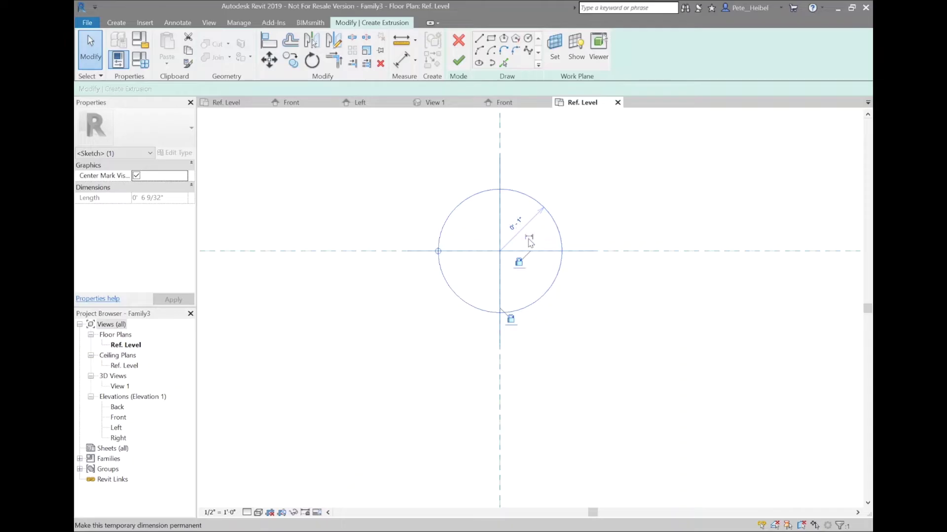
{"action": "left_click", "coordinate": [528, 237]}
{"action": "key", "text": "Escape"}
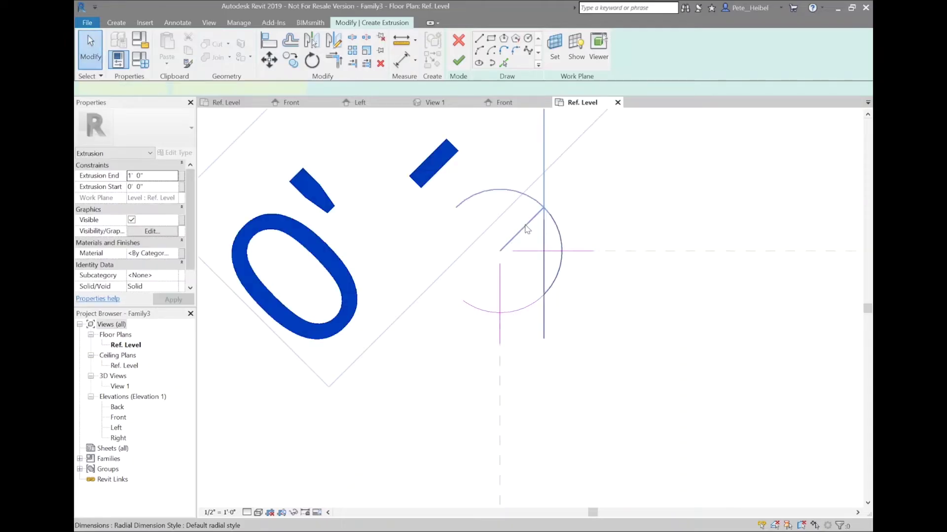
Set the floor plan view scale to 1" = 1'-0" to shrink the dimension text
{"action": "left_click", "coordinate": [527, 229]}
{"action": "scroll", "coordinate": [527, 229], "scroll_direction": "down", "scroll_amount": 4}
{"action": "key", "text": "Escape"}
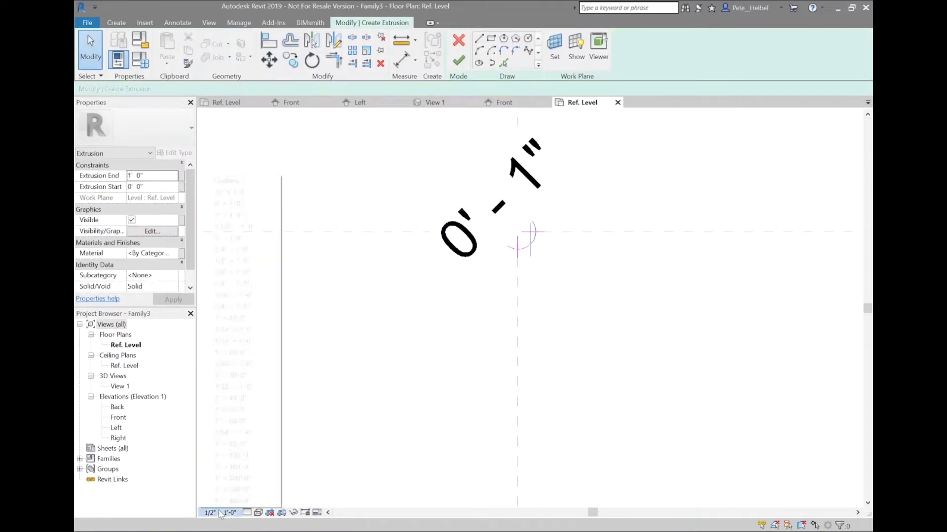
{"action": "left_click", "coordinate": [220, 513]}
{"action": "left_click", "coordinate": [269, 239]}
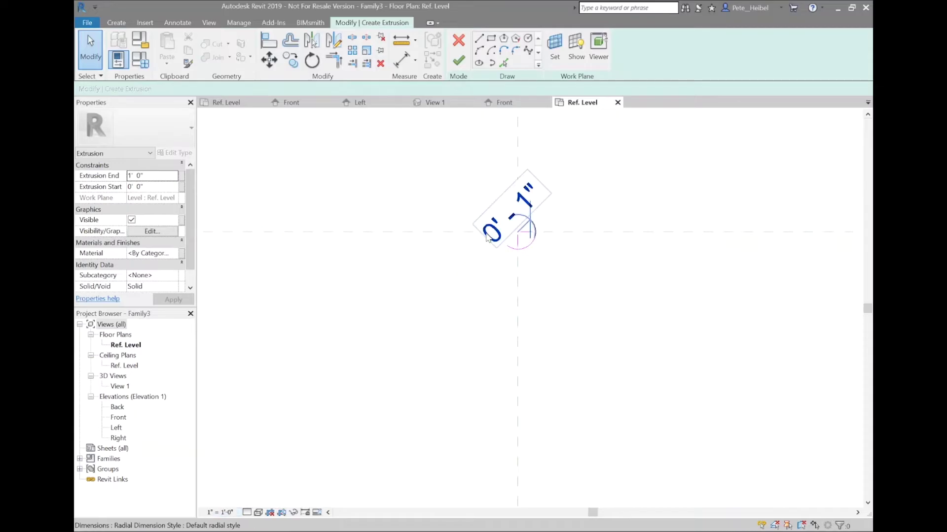
Label the circle's radial dimension with a new type-based family parameter named Radius, and finish the extrusion sketch
{"action": "left_click", "coordinate": [567, 161]}
{"action": "middle_click_drag", "start_coordinate": [567, 162], "coordinate": [482, 244]}
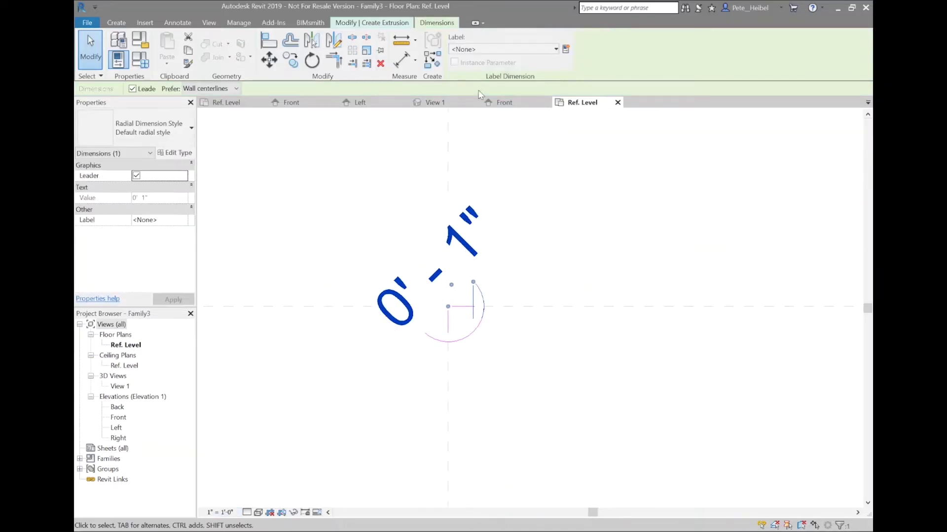
{"action": "left_click", "coordinate": [566, 49]}
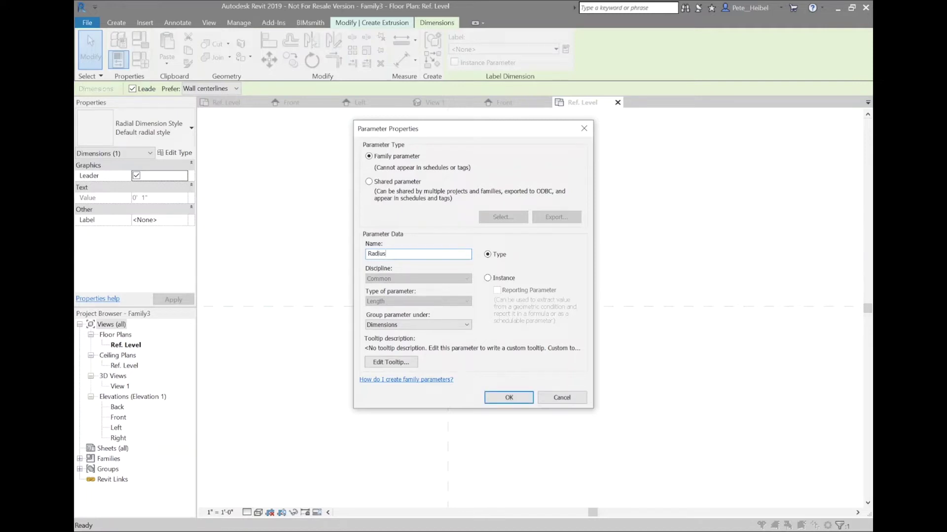
{"action": "type", "text": "Radius"}
{"action": "key", "text": "Return"}
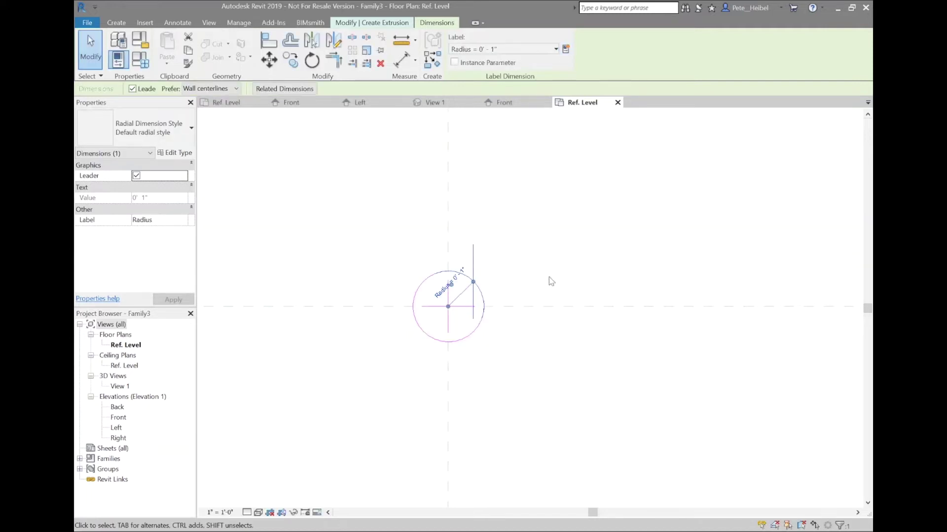
{"action": "key", "text": "Escape"}
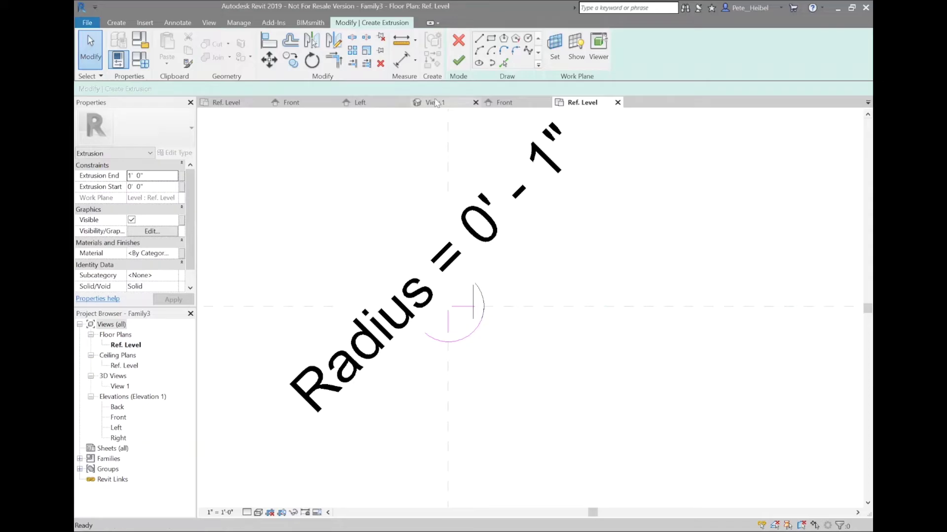
{"action": "left_click", "coordinate": [458, 61]}
{"action": "key", "text": "Escape"}
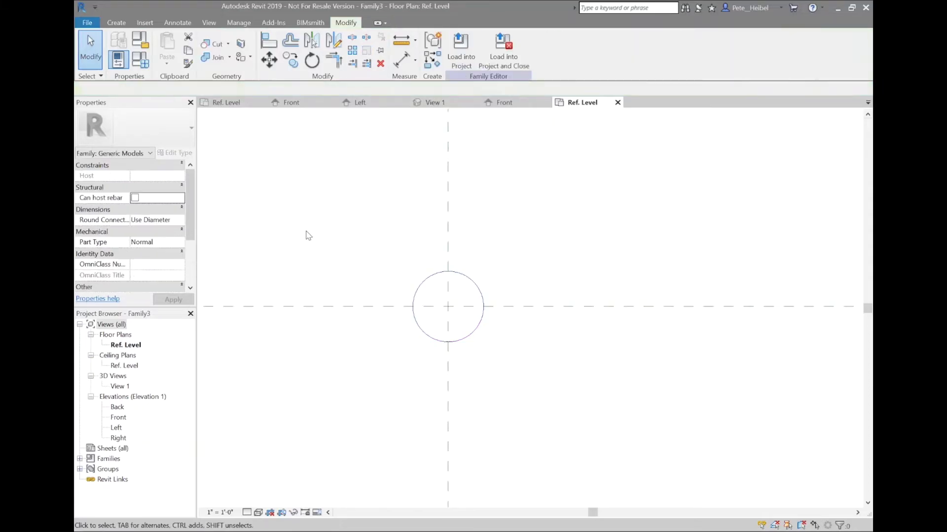
In the Front elevation, draw a horizontal reference plane about 6'-7" above Ref. Level, crossing the center plane
{"action": "double_click", "coordinate": [118, 417]}
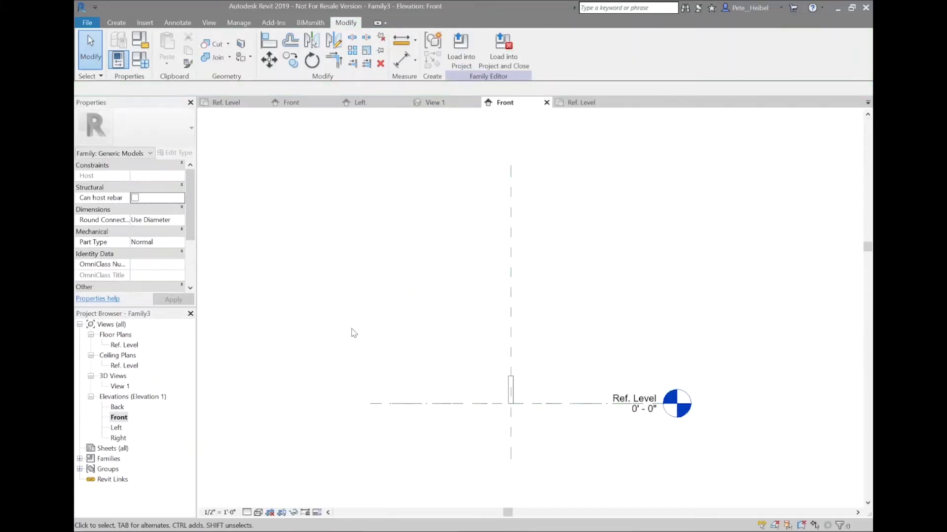
{"action": "middle_click_drag", "start_coordinate": [469, 313], "coordinate": [494, 311]}
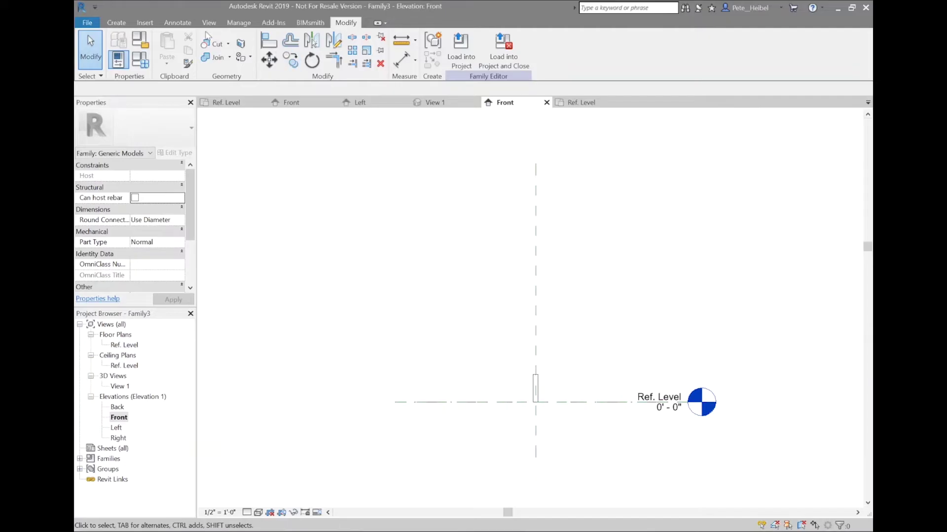
{"action": "left_click", "coordinate": [110, 25]}
{"action": "left_click", "coordinate": [542, 49]}
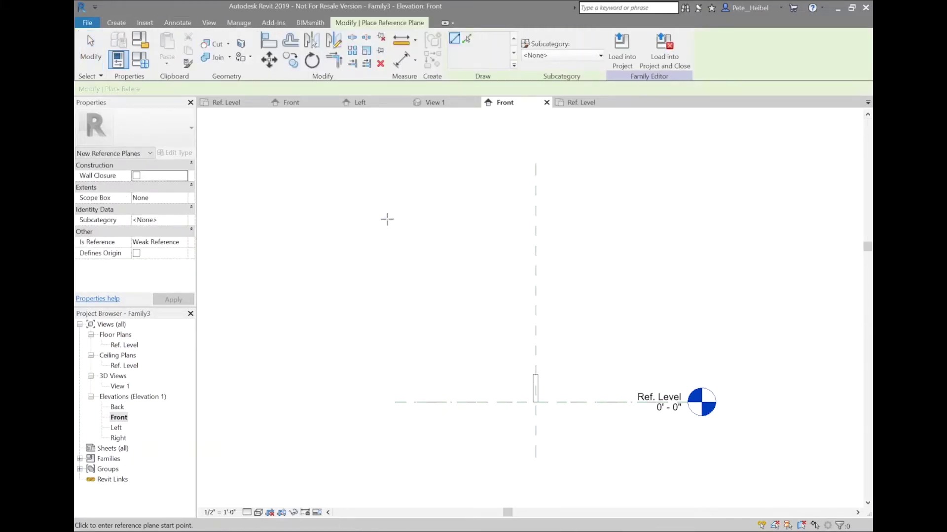
{"action": "left_click", "coordinate": [396, 218]}
{"action": "left_click", "coordinate": [687, 219]}
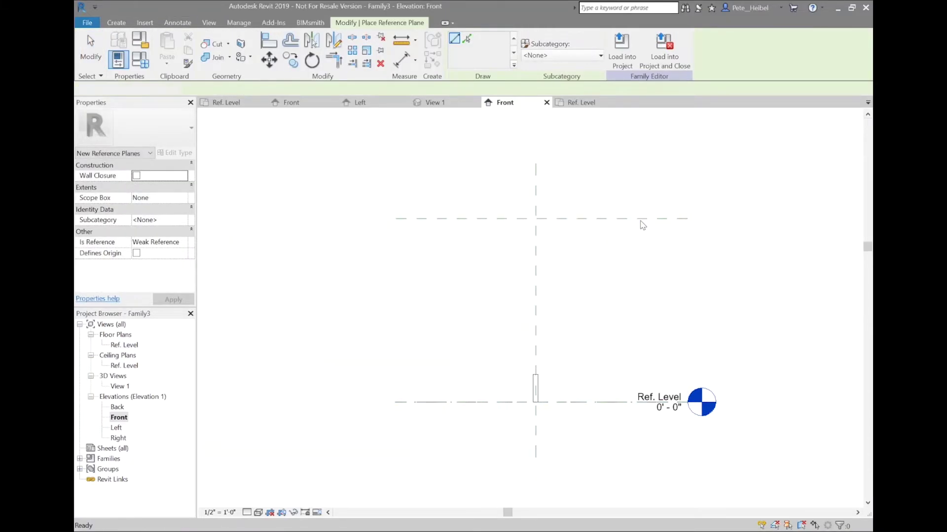
Set the new horizontal reference plane's Is Reference value to Top and name the plane Top
{"action": "key", "text": "Escape"}
{"action": "left_click", "coordinate": [190, 254]}
{"action": "scroll", "coordinate": [158, 291], "scroll_direction": "down", "scroll_amount": 3}
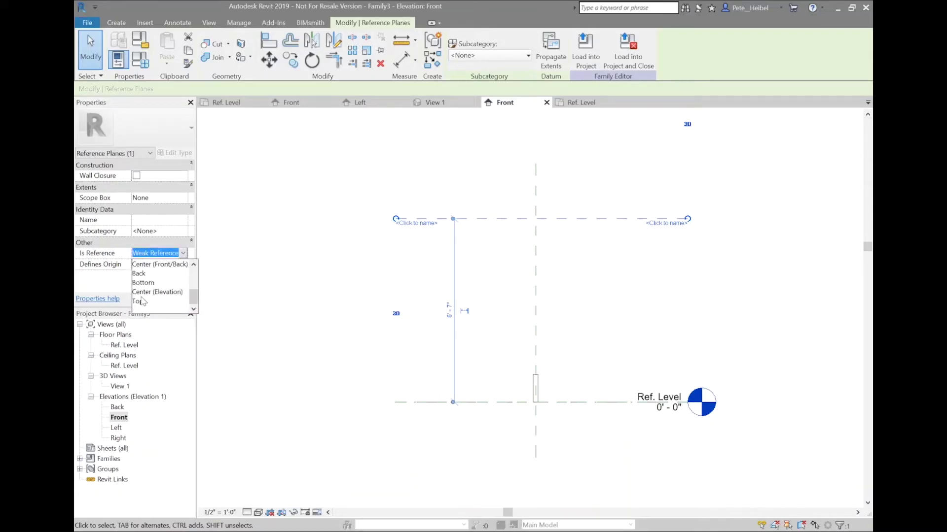
{"action": "left_click", "coordinate": [148, 309]}
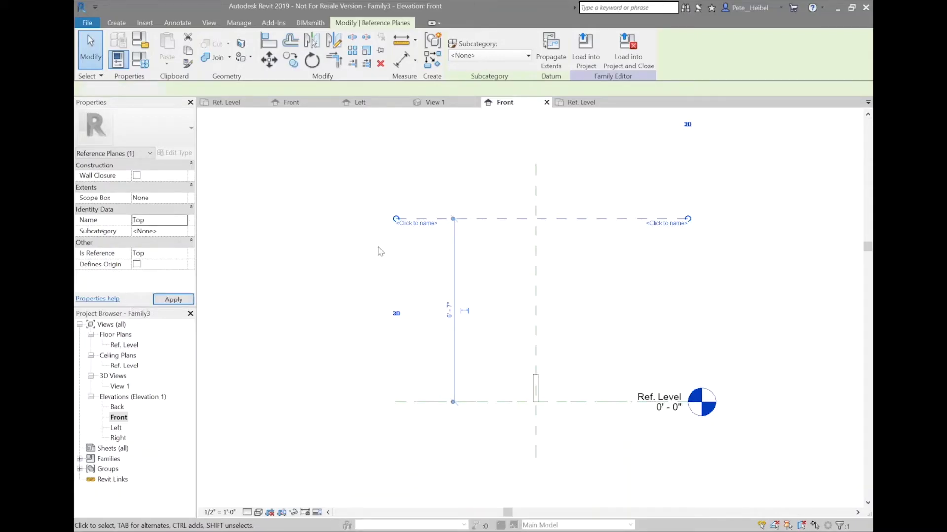
{"action": "left_click", "coordinate": [586, 203]}
Dimension the vertical distance between the Top reference plane and Ref. Level
{"action": "key", "text": "d"}
{"action": "key", "text": "i"}
{"action": "left_click", "coordinate": [473, 218]}
{"action": "left_click", "coordinate": [443, 401]}
{"action": "left_click", "coordinate": [422, 345]}
{"action": "key", "text": "Escape"}
{"action": "key", "text": "Escape"}
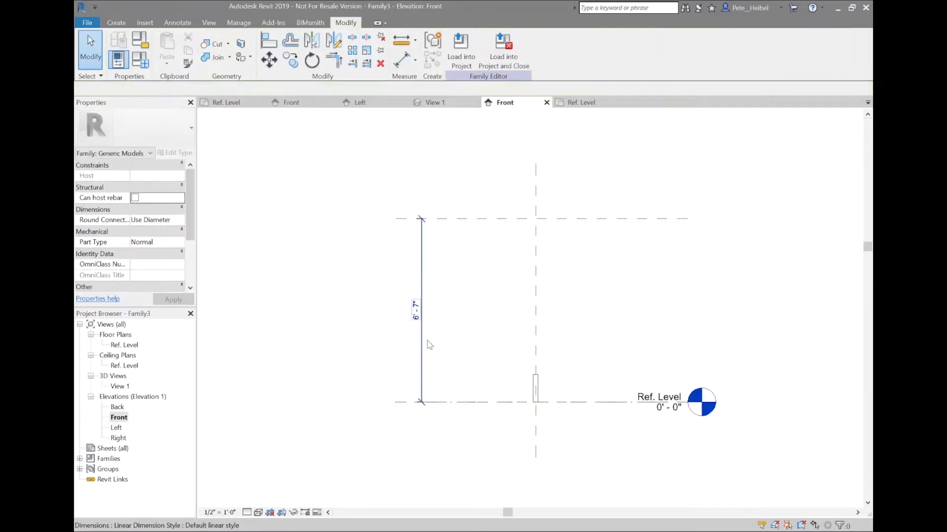
Label the vertical dimension with a new type-based family parameter named Height
{"action": "left_click", "coordinate": [420, 310]}
{"action": "left_click", "coordinate": [565, 48]}
{"action": "type", "text": "Height"}
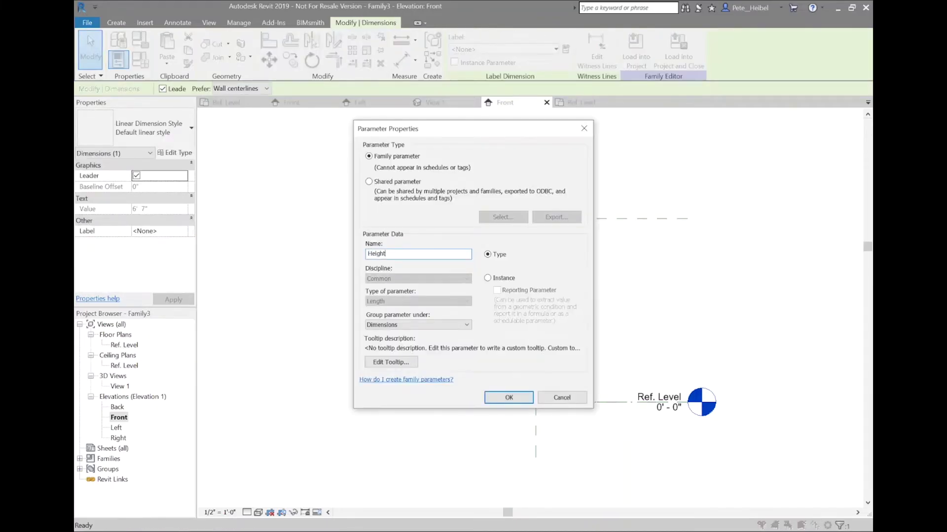
{"action": "key", "text": "Return"}
Set the Top reference plane's distance above Ref. Level to 3'
{"action": "left_click", "coordinate": [475, 219]}
{"action": "left_click", "coordinate": [414, 302]}
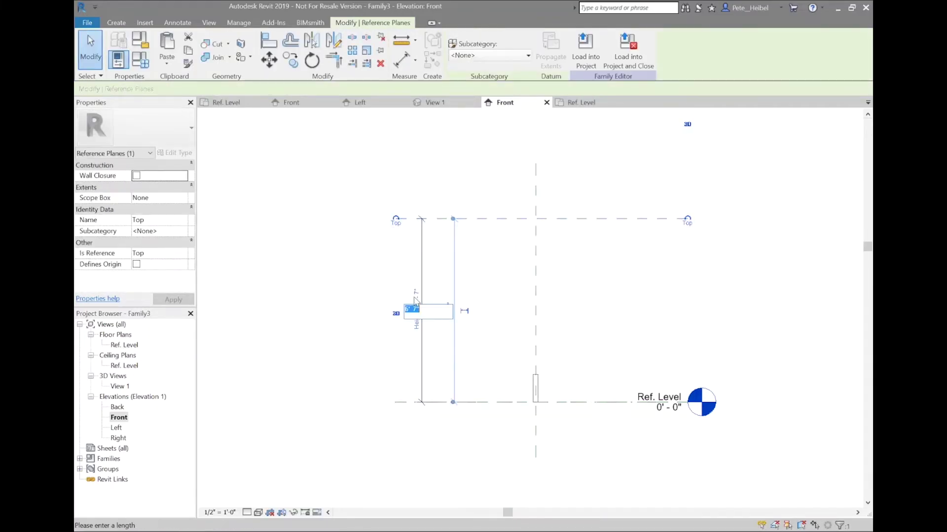
{"action": "type", "text": "3'"}
{"action": "key", "text": "Return"}
Align and lock the extrusion's top to the Top reference plane and its bottom to Ref. Level
{"action": "scroll", "coordinate": [602, 285], "scroll_direction": "up", "scroll_amount": 3}
{"action": "key", "text": "a"}
{"action": "key", "text": "l"}
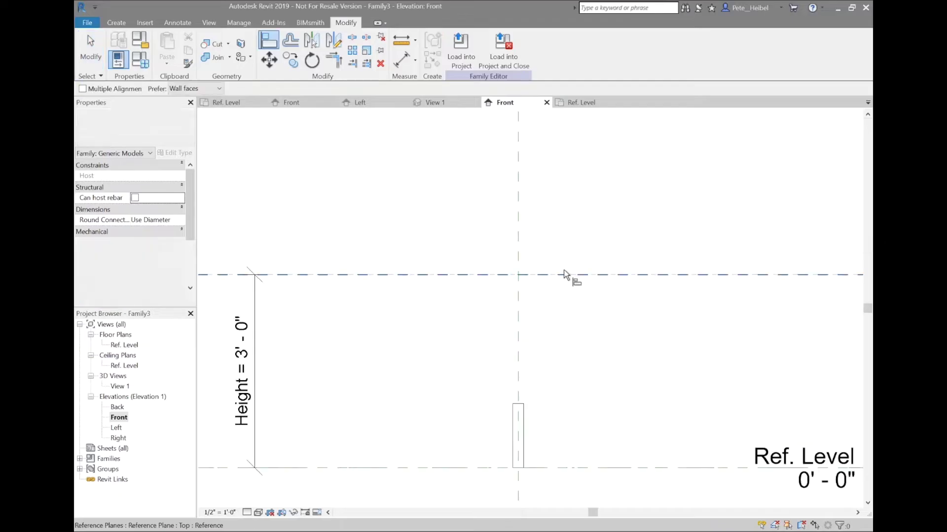
{"action": "left_click", "coordinate": [567, 275]}
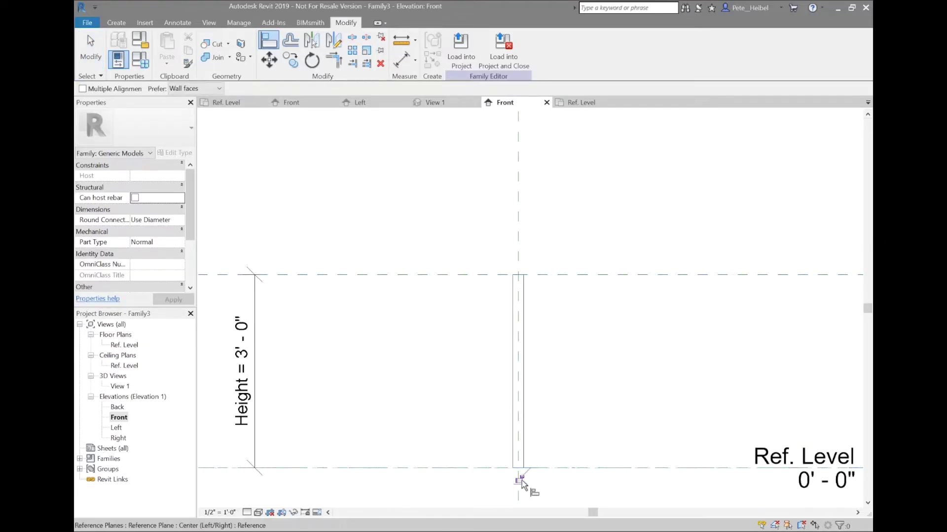
{"action": "scroll", "coordinate": [563, 307], "scroll_direction": "down", "scroll_amount": 2}
Flex the family by setting Height to 4' and Radius to 3", applying the parameter values to the model
{"action": "left_click", "coordinate": [328, 345]}
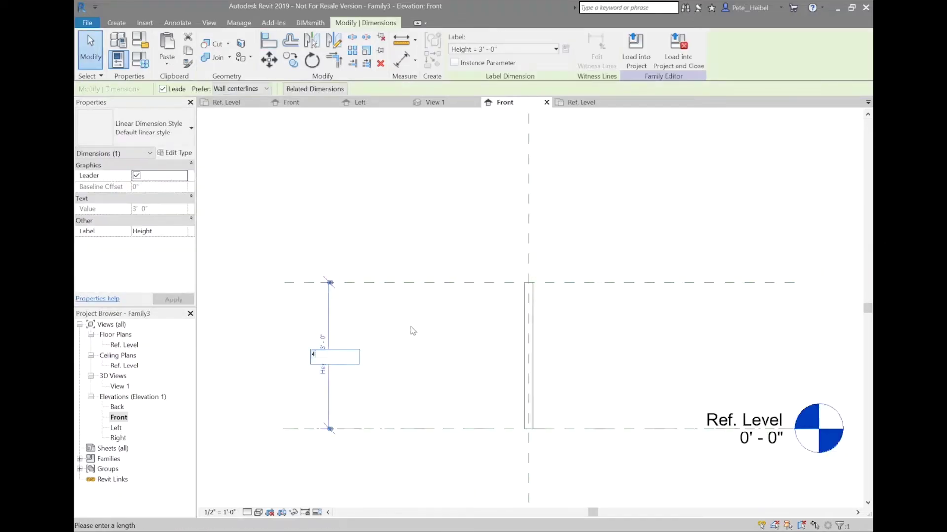
{"action": "left_click", "coordinate": [439, 302]}
{"action": "left_click", "coordinate": [140, 60]}
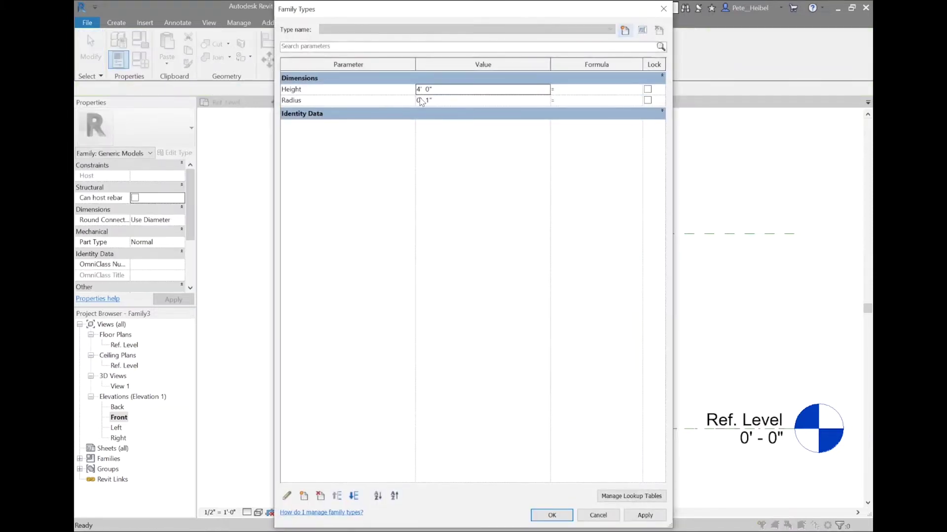
{"action": "left_click", "coordinate": [324, 99]}
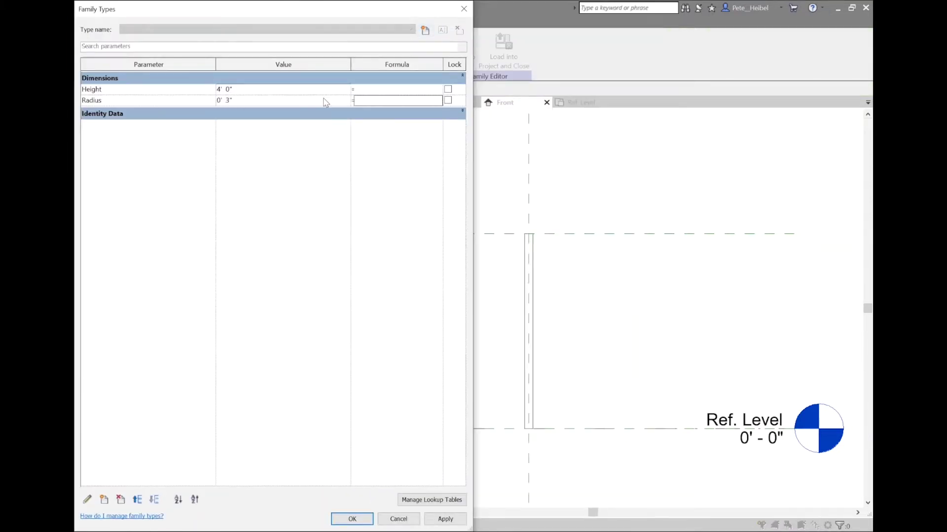
{"action": "left_click", "coordinate": [441, 520]}
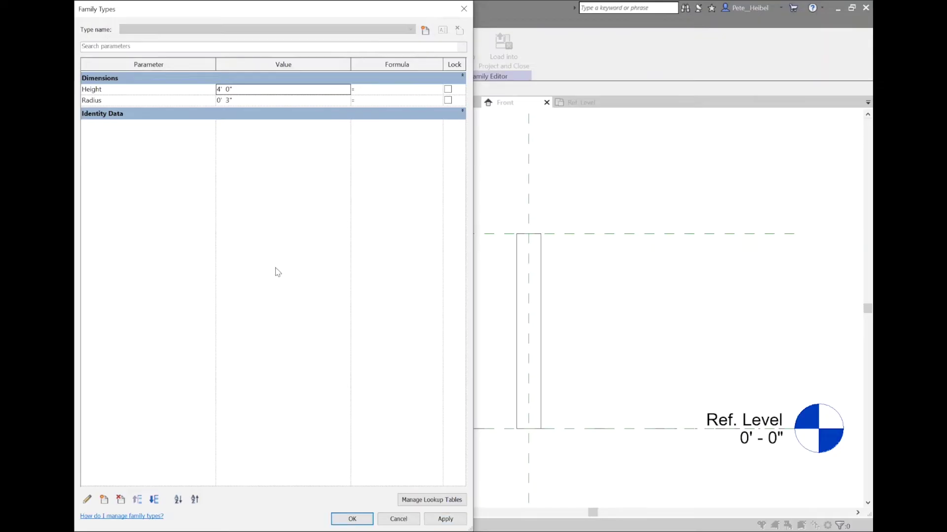
Add a type-based length parameter named Diameter and give Radius the formula Diameter / 2
{"action": "left_click", "coordinate": [104, 500]}
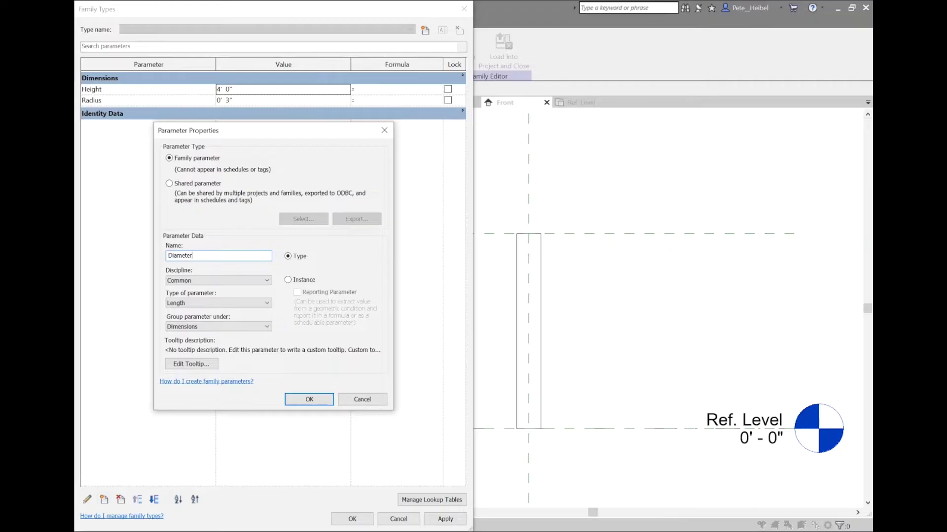
{"action": "key", "text": "Return"}
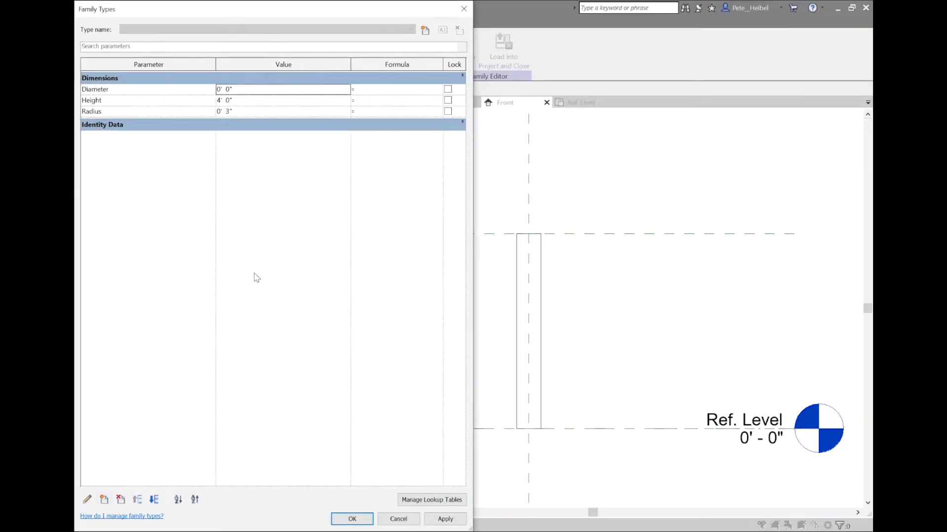
{"action": "left_click", "coordinate": [386, 111]}
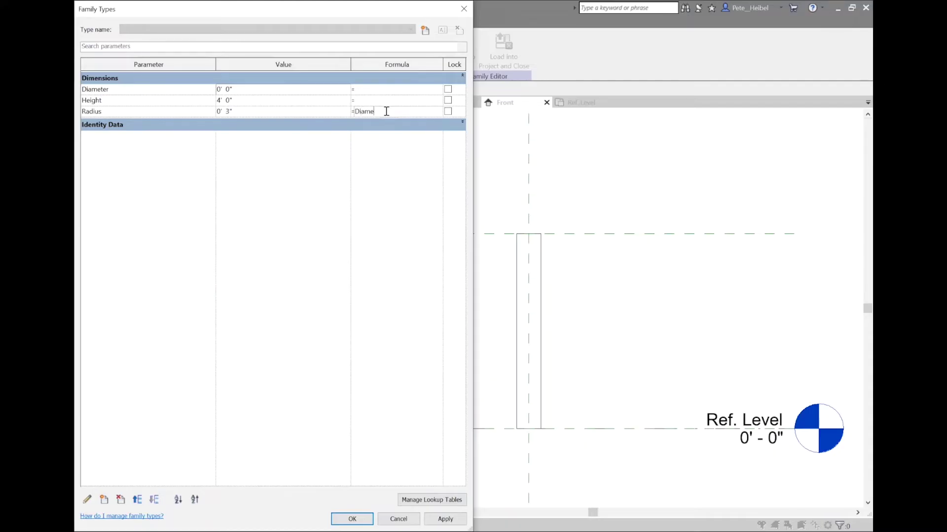
{"action": "key", "text": "Return"}
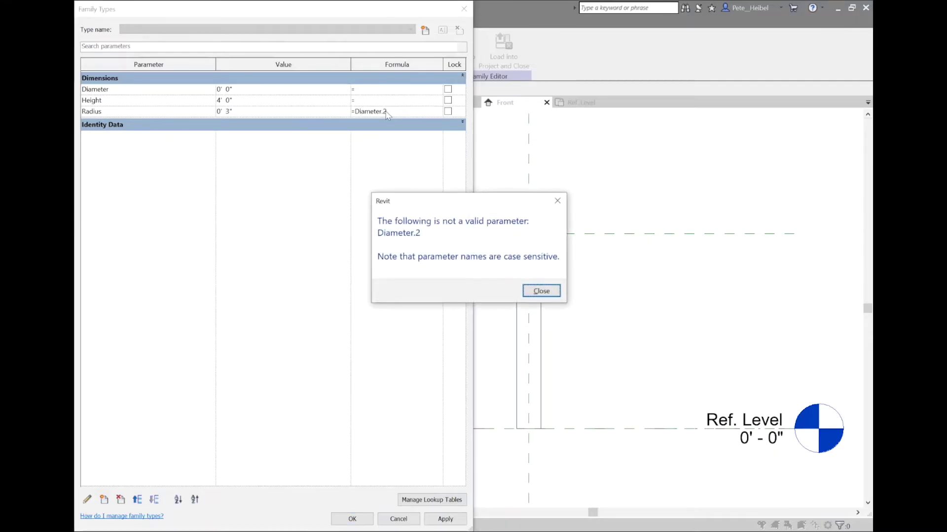
{"action": "key", "text": "Return"}
{"action": "key", "text": "BackSpace"}
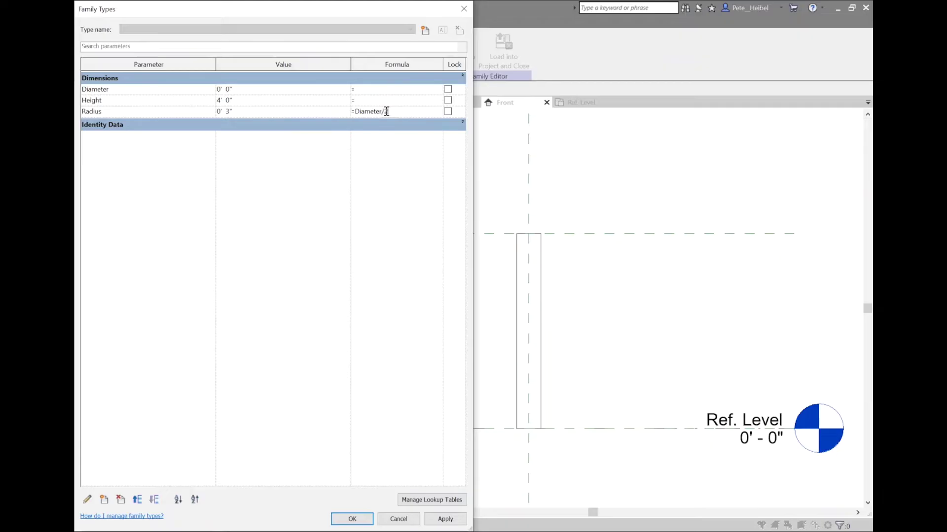
{"action": "type", "text": "2"}
{"action": "key", "text": "Tab"}
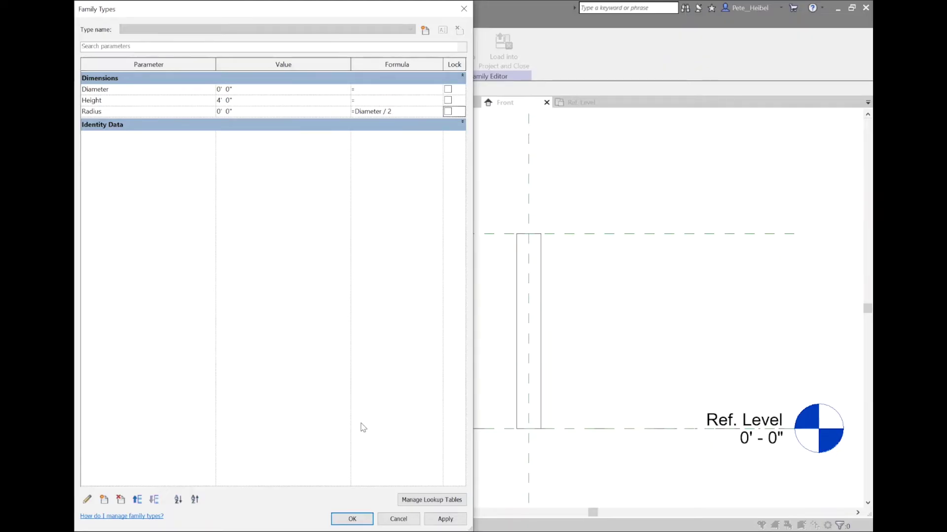
Set the Diameter parameter to 1" and accept the family type values
{"action": "left_click", "coordinate": [278, 88]}
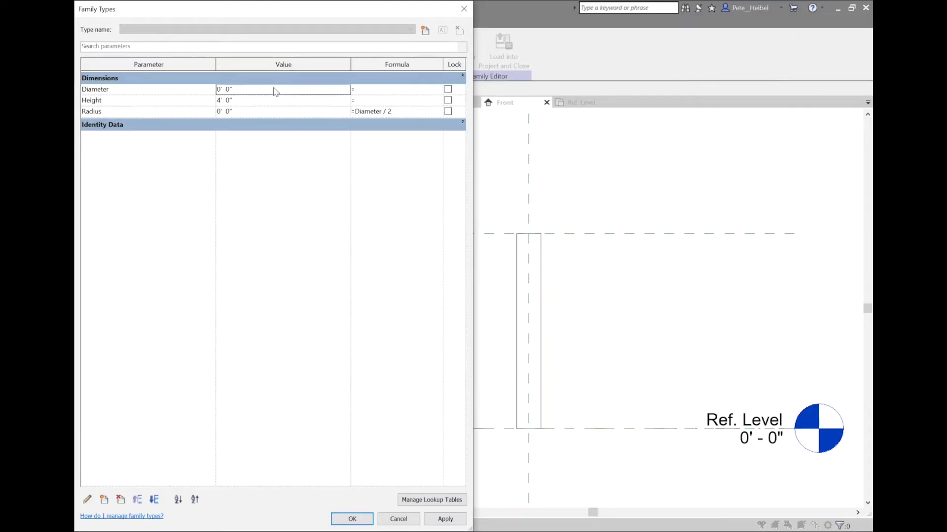
{"action": "type", "text": "1"}
{"action": "key", "text": "Tab"}
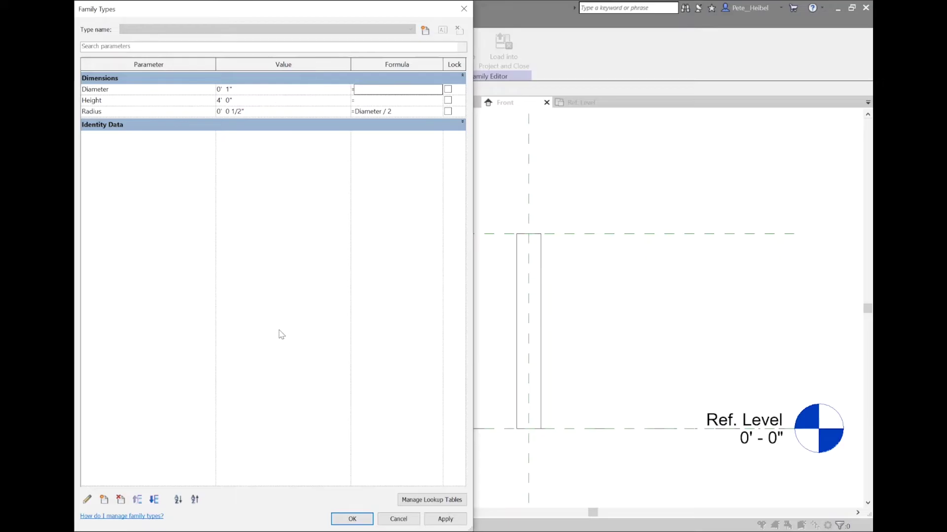
{"action": "left_click", "coordinate": [362, 520]}
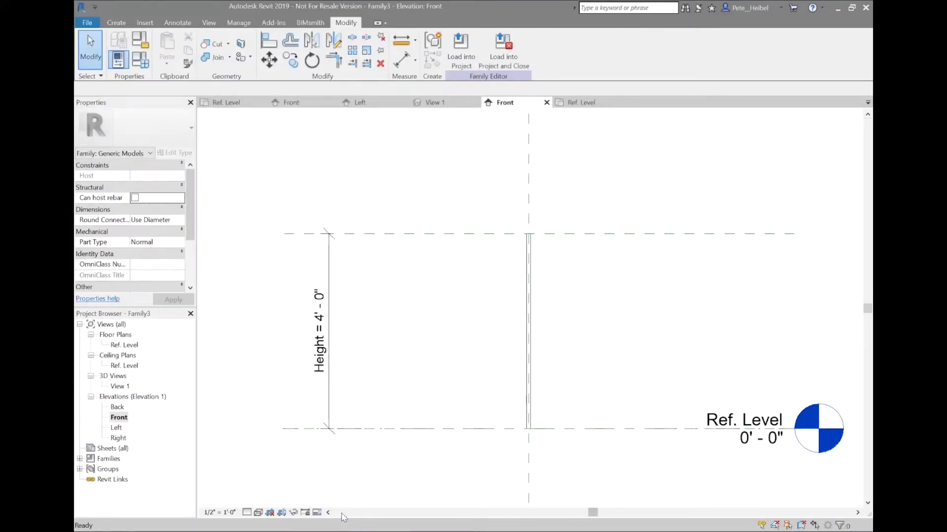
Associate the extrusion's material with a new type-based family parameter named Leg
{"action": "left_click", "coordinate": [513, 312]}
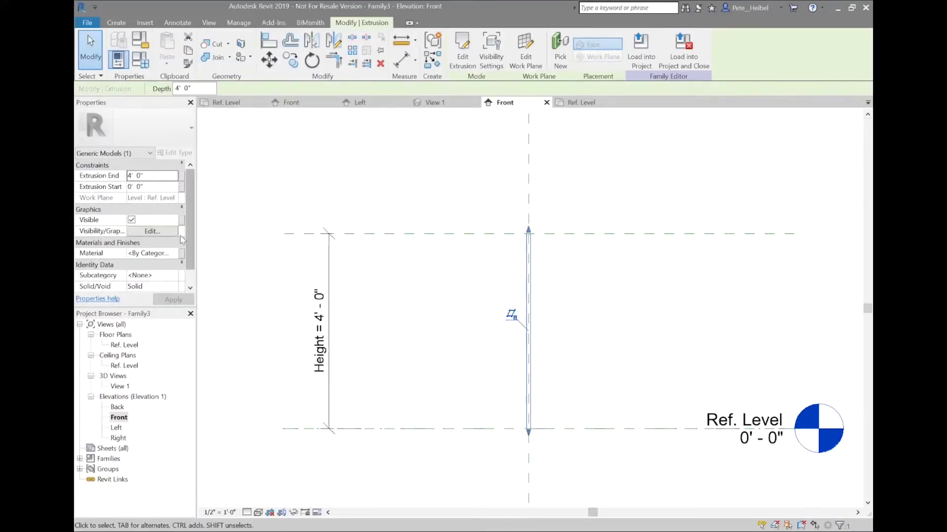
{"action": "left_click", "coordinate": [181, 254]}
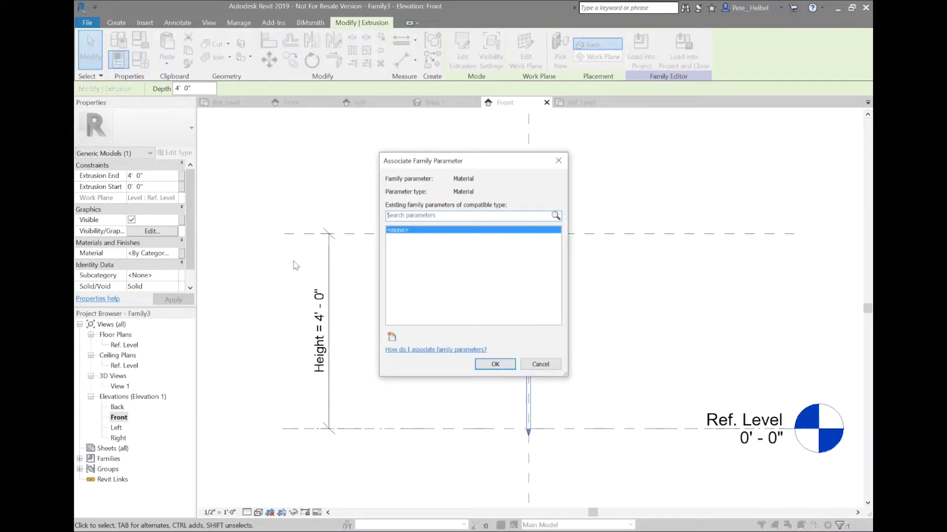
{"action": "left_click", "coordinate": [391, 337]}
{"action": "type", "text": "Leg"}
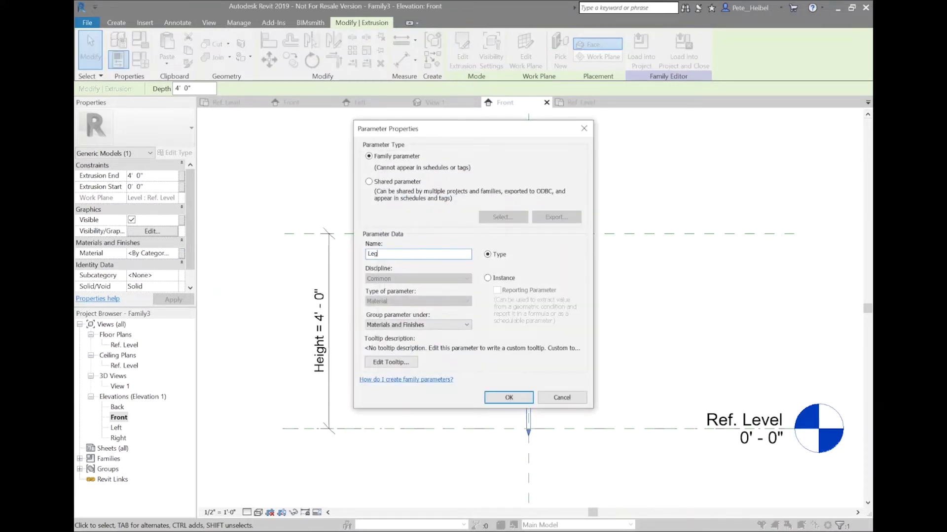
{"action": "key", "text": "Return"}
{"action": "left_click", "coordinate": [540, 365]}
{"action": "left_click", "coordinate": [509, 313]}
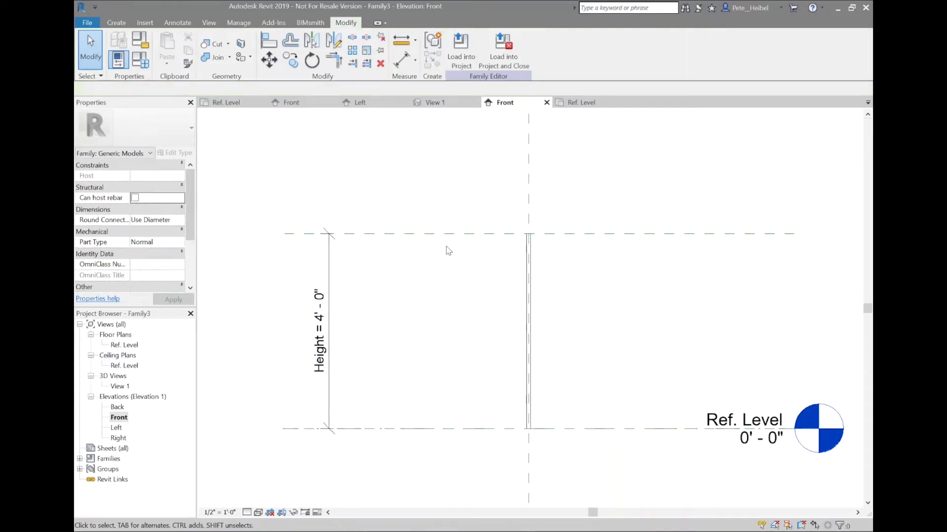
Copy the Top reference plane 1/4" downward and name the copy Fastener
{"action": "left_click", "coordinate": [465, 235]}
{"action": "scroll", "coordinate": [511, 232], "scroll_direction": "up", "scroll_amount": 2}
{"action": "key", "text": "Escape"}
{"action": "left_click", "coordinate": [422, 241]}
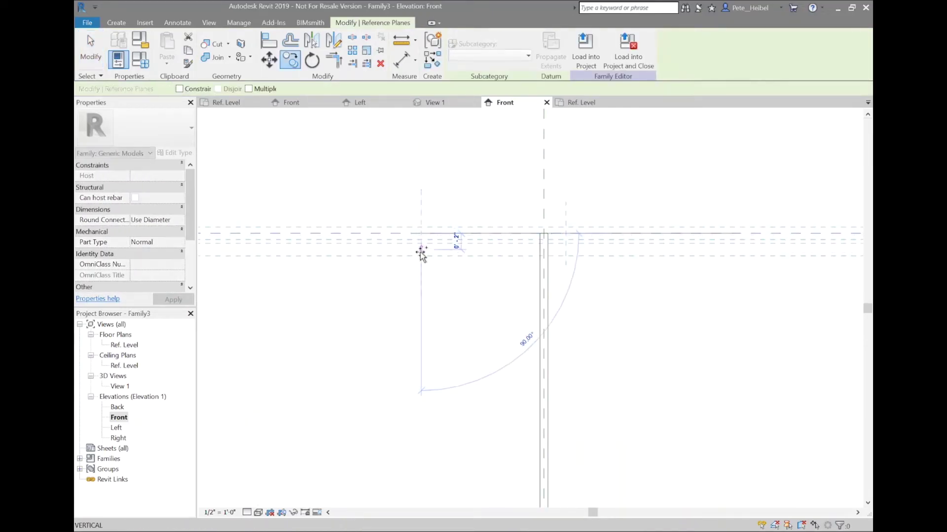
{"action": "left_click", "coordinate": [180, 220]}
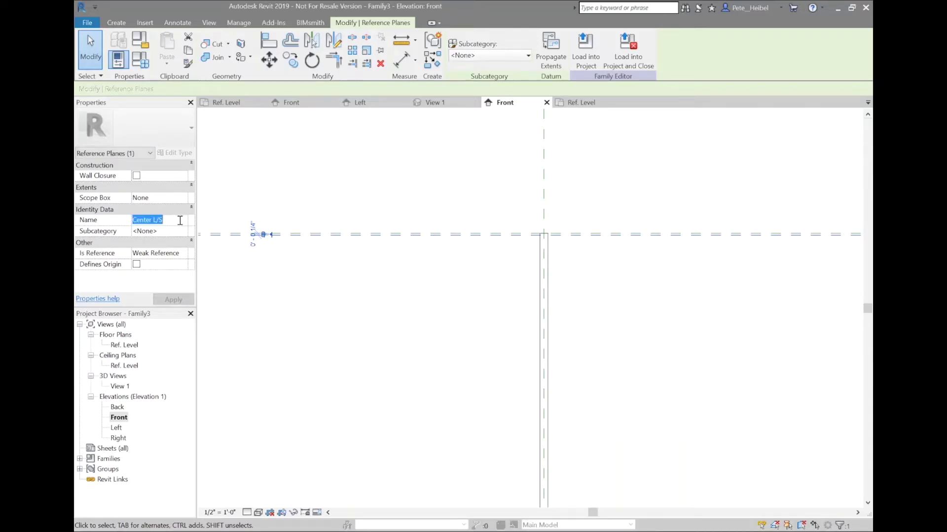
{"action": "type", "text": "Fastener"}
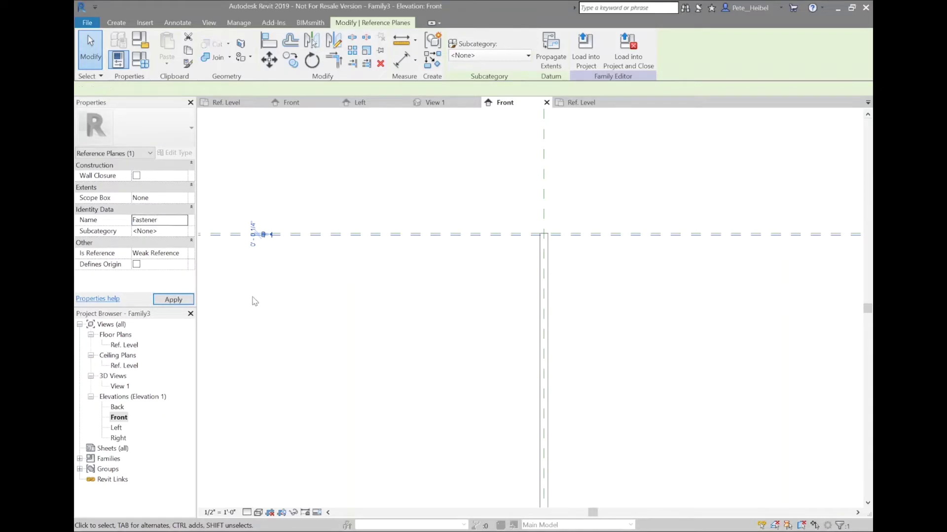
{"action": "left_click", "coordinate": [254, 302]}
In the Ref. Level floor plan, set the work plane to the Fastener reference plane
{"action": "key", "text": "ctrl+Tab"}
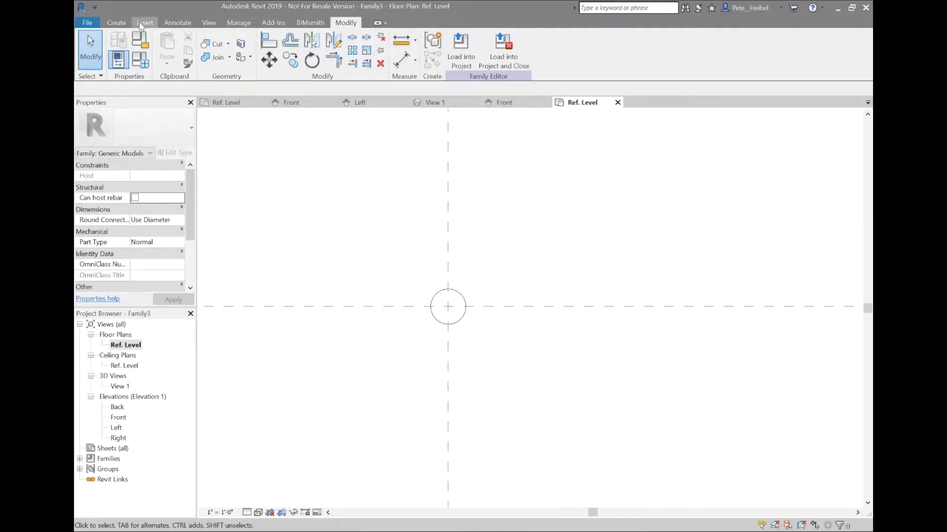
{"action": "left_click", "coordinate": [116, 23]}
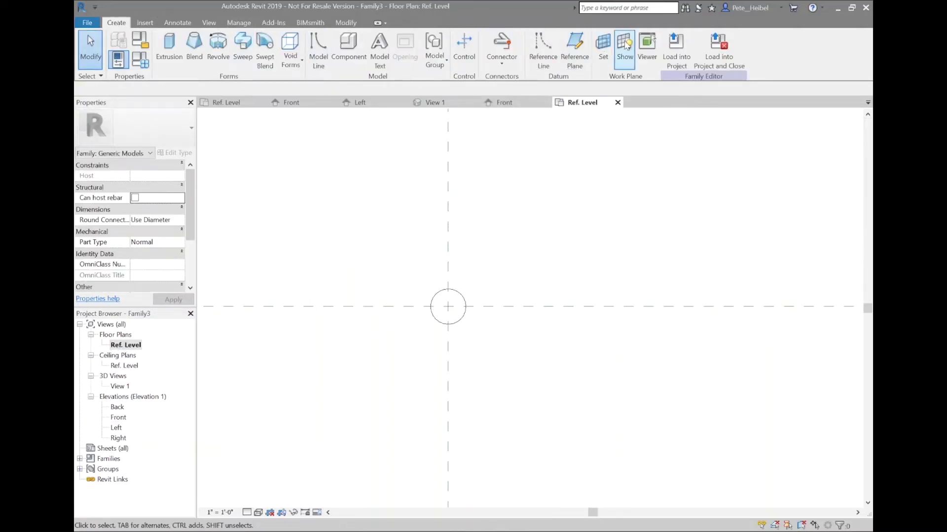
{"action": "left_click", "coordinate": [603, 43]}
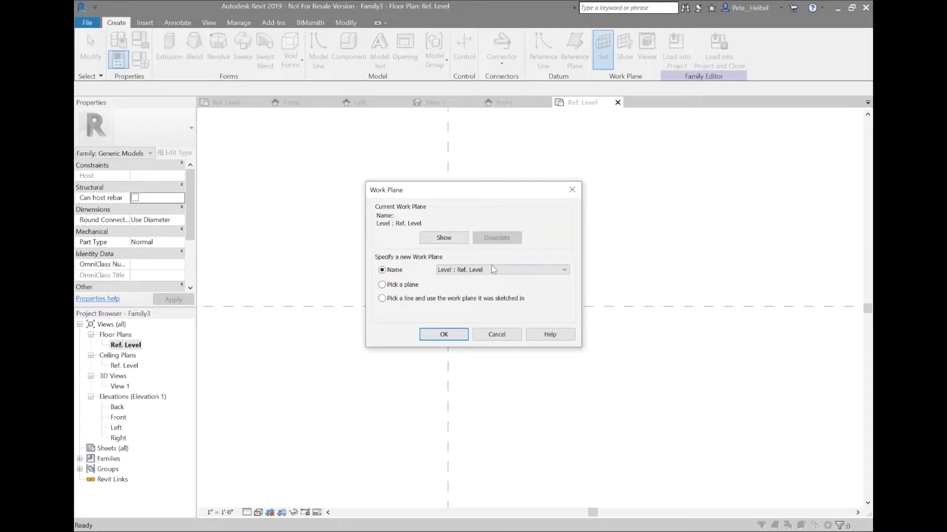
{"action": "left_click", "coordinate": [493, 269]}
{"action": "left_click", "coordinate": [471, 298]}
{"action": "left_click", "coordinate": [455, 335]}
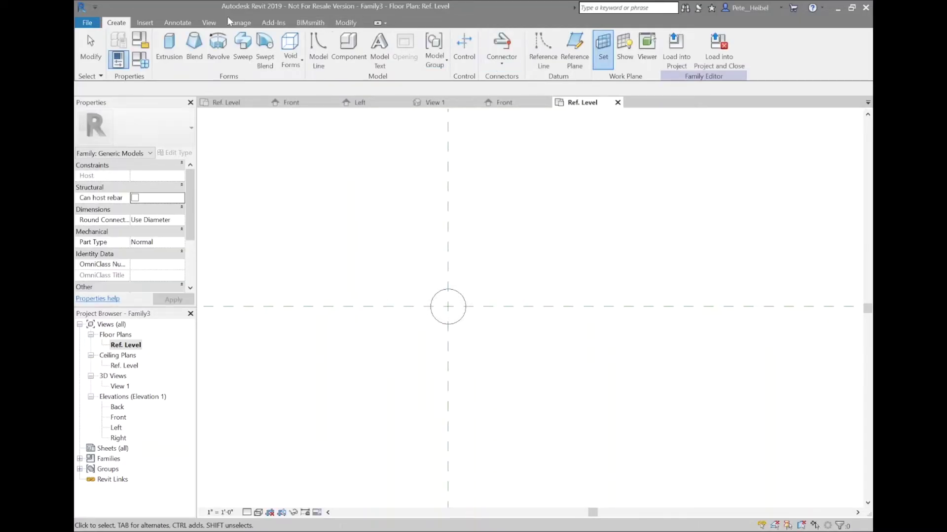
Start an extrusion and sketch a circle of about 1" radius centered on the intersection of the center reference planes
{"action": "left_click", "coordinate": [169, 46]}
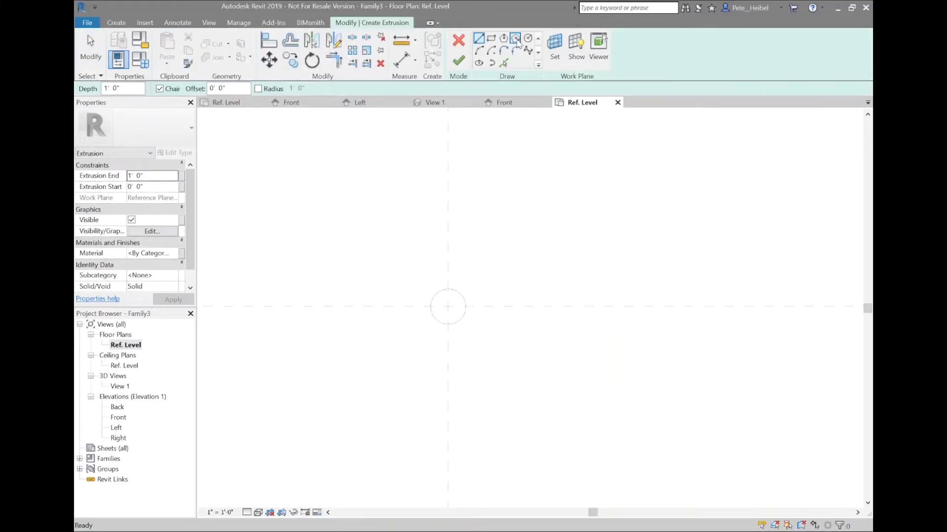
{"action": "left_click", "coordinate": [527, 38]}
{"action": "left_click", "coordinate": [448, 307]}
{"action": "left_click", "coordinate": [483, 307]}
{"action": "key", "text": "Escape"}
{"action": "key", "text": "Escape"}
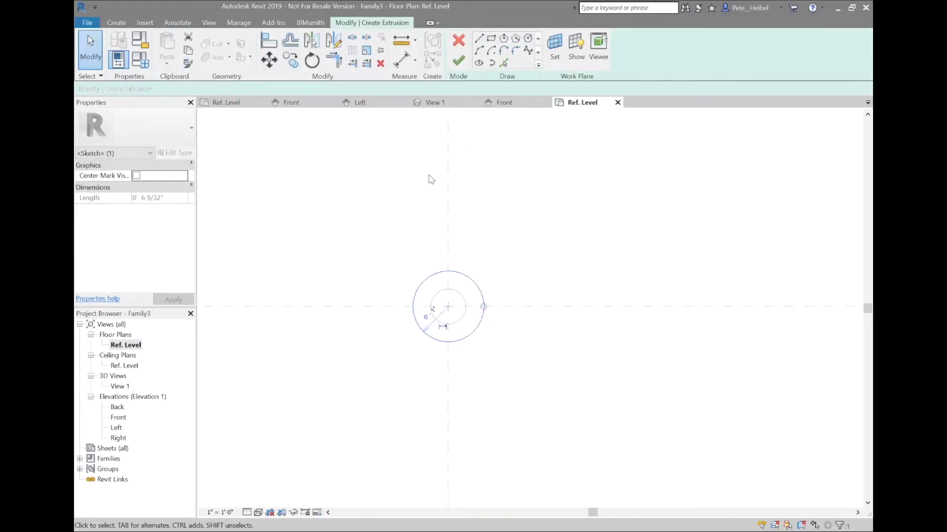
{"action": "key", "text": "a"}
{"action": "key", "text": "l"}
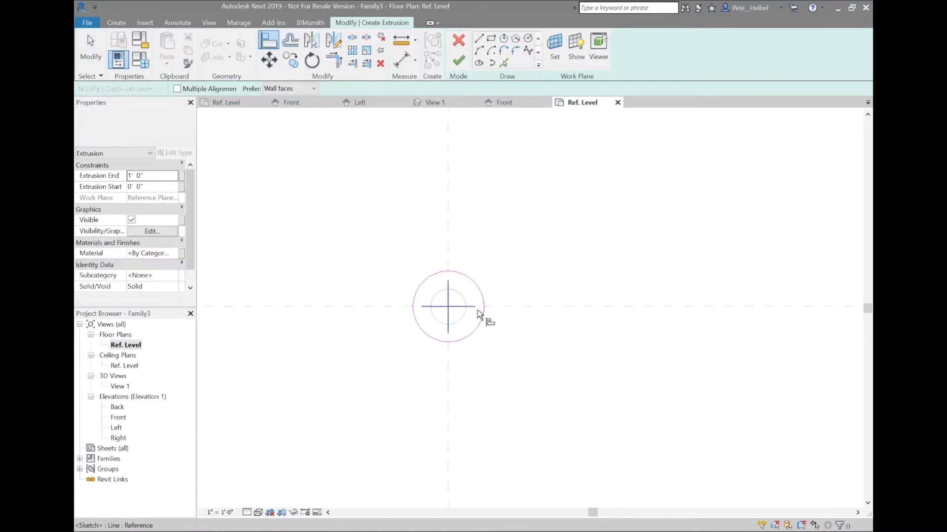
{"action": "key", "text": "Escape"}
Make the circle's radius dimension permanent and label it with a new type parameter RadiusFastener, grouped under Other
{"action": "left_click", "coordinate": [426, 329]}
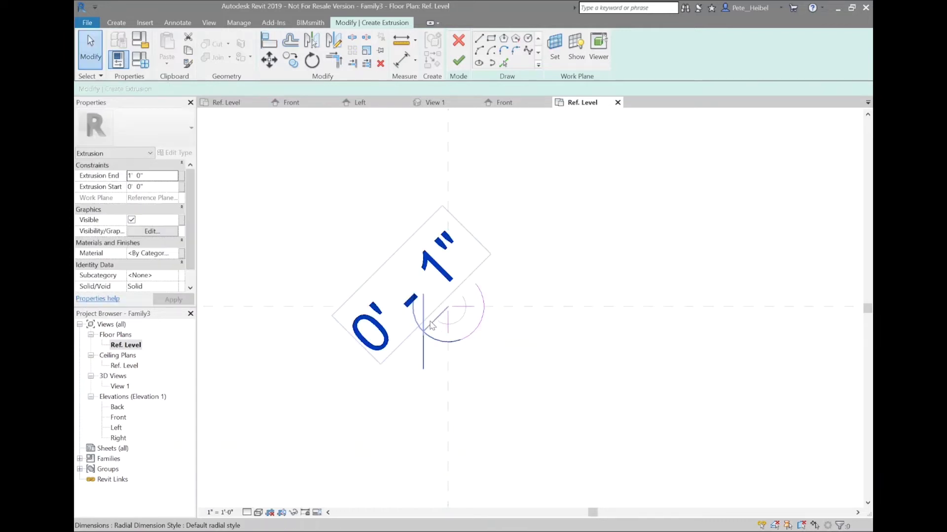
{"action": "left_click", "coordinate": [431, 325]}
{"action": "left_click", "coordinate": [566, 49]}
{"action": "type", "text": "RadiusFastener"}
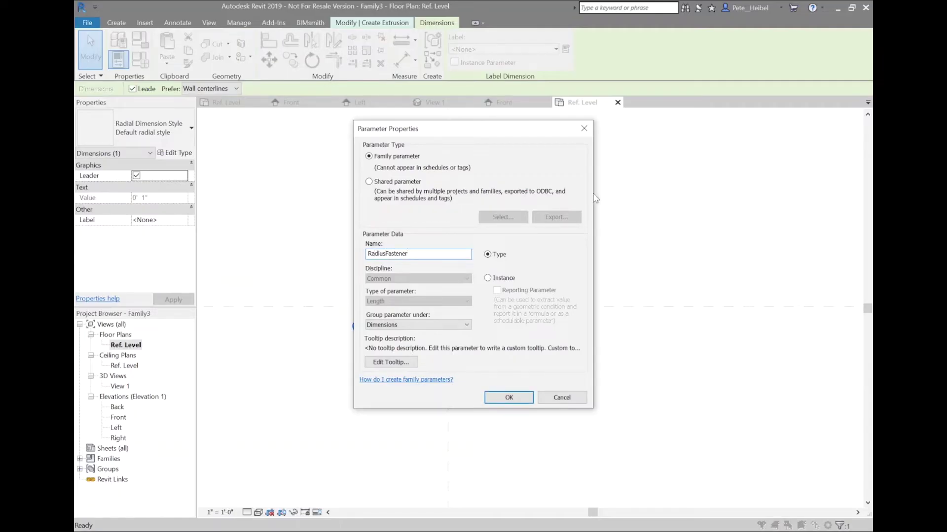
{"action": "left_click", "coordinate": [418, 325]}
{"action": "left_click", "coordinate": [404, 320]}
{"action": "left_click", "coordinate": [508, 397]}
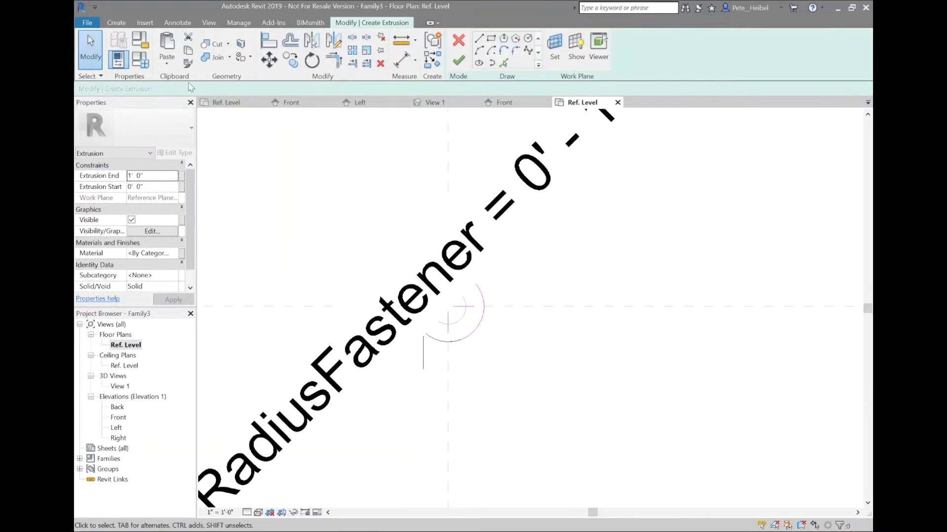
Set the RadiusFastener formula to Radius * 2 and finish the fastener extrusion sketch
{"action": "left_click", "coordinate": [140, 59]}
{"action": "left_click", "coordinate": [597, 159]}
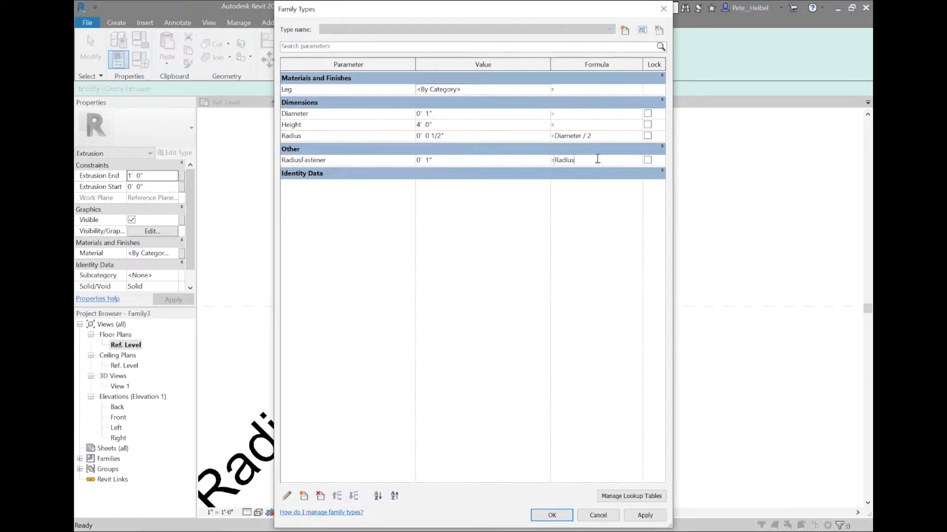
{"action": "type", "text": "Radius * 2"}
{"action": "key", "text": "Tab"}
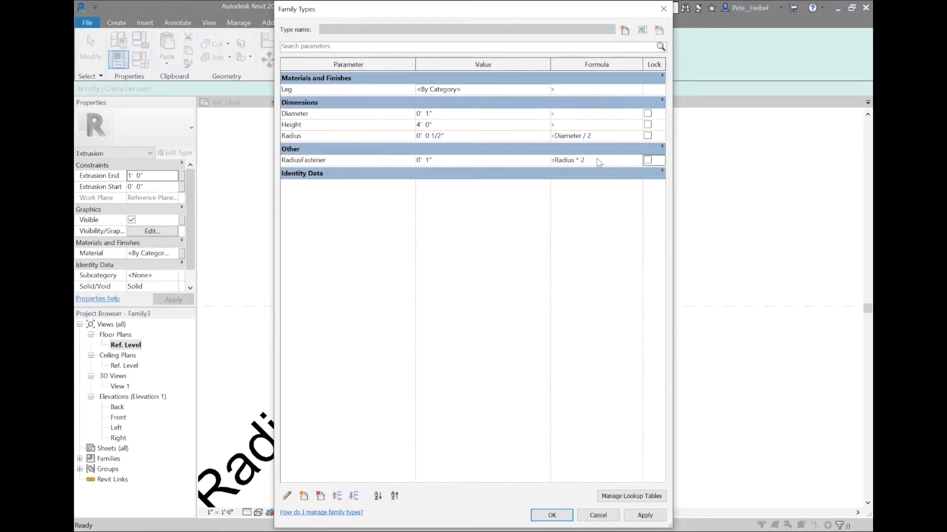
{"action": "left_click", "coordinate": [553, 514]}
{"action": "left_click", "coordinate": [459, 62]}
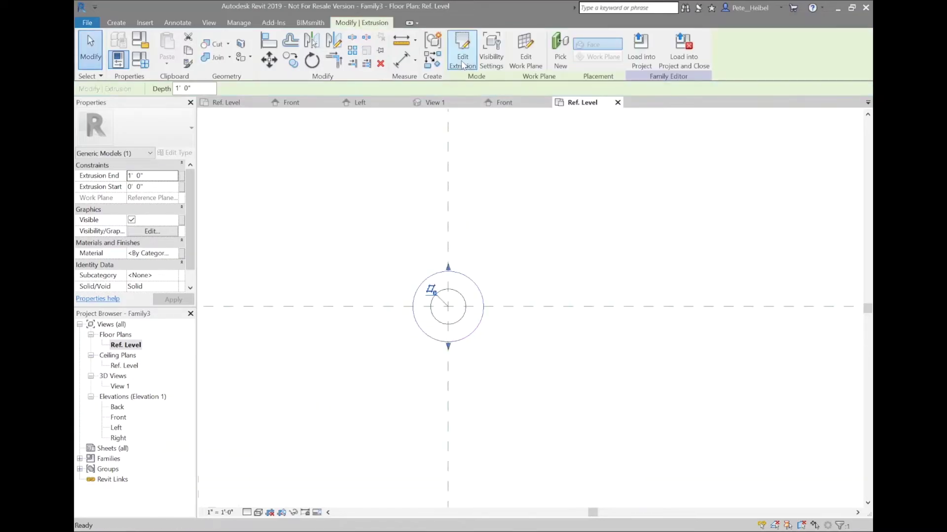
{"action": "left_click", "coordinate": [358, 249]}
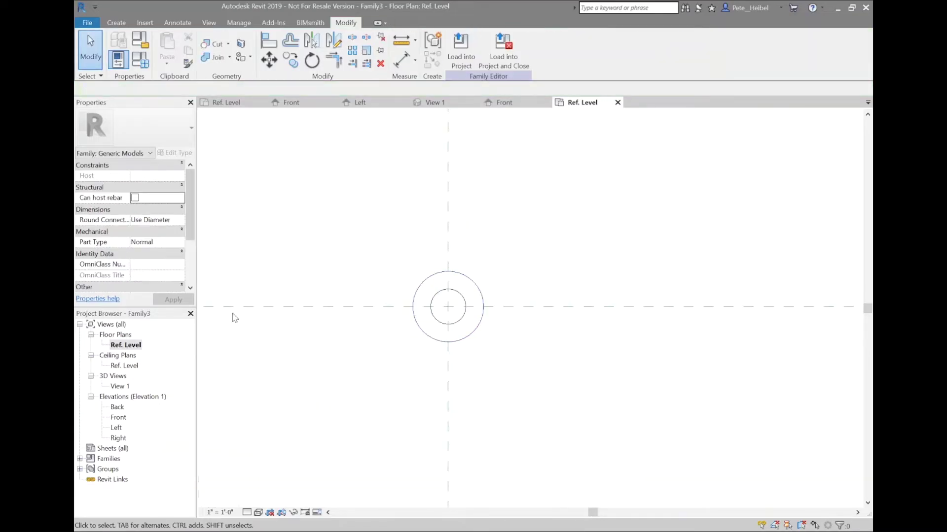
In the Front elevation, align the fastener extrusion's upper face to the Top reference plane and lock it
{"action": "double_click", "coordinate": [118, 417]}
{"action": "key", "text": "a"}
{"action": "key", "text": "l"}
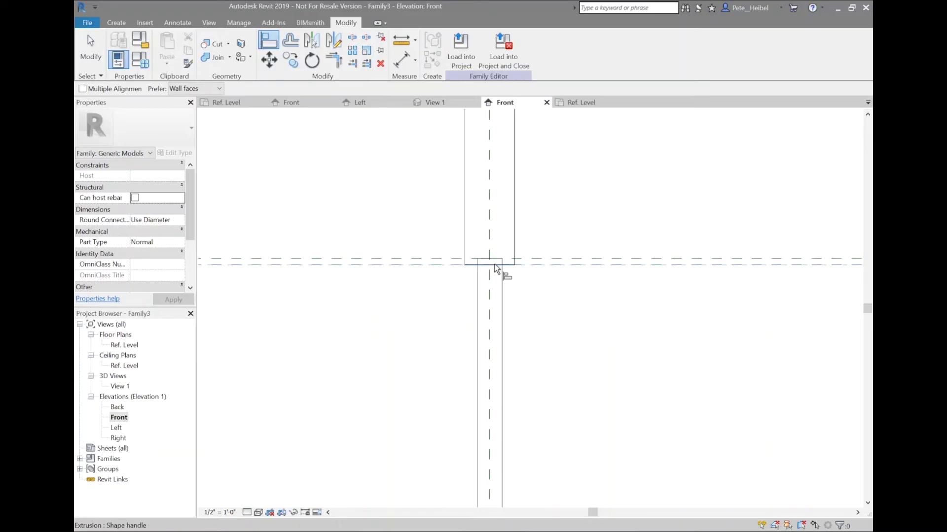
{"action": "scroll", "coordinate": [540, 256], "scroll_direction": "down", "scroll_amount": 3}
{"action": "scroll", "coordinate": [542, 266], "scroll_direction": "up", "scroll_amount": 5}
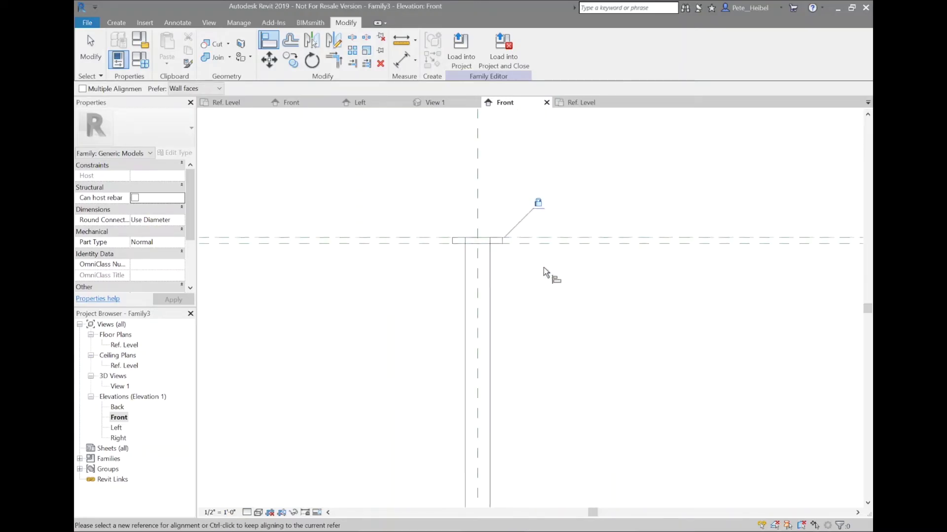
Align the leg extrusion's upper end to the Fastener reference plane
{"action": "left_click", "coordinate": [475, 234]}
{"action": "left_click", "coordinate": [666, 518]}
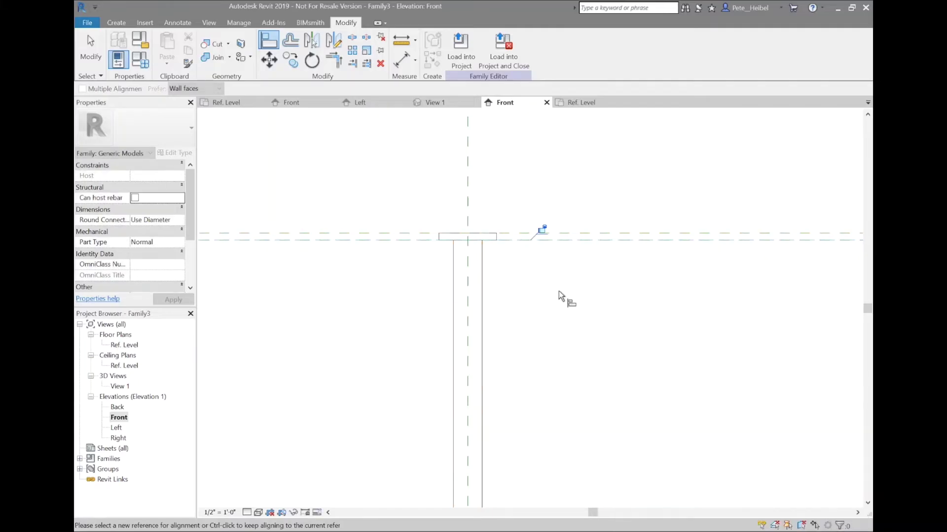
{"action": "mouse_move", "coordinate": [622, 195]}
{"action": "middle_mouse_down"}
{"action": "mouse_move", "coordinate": [563, 173]}
{"action": "mouse_move", "coordinate": [697, 205]}
{"action": "mouse_move", "coordinate": [629, 206]}
{"action": "middle_mouse_up"}
{"action": "key", "text": "Escape"}
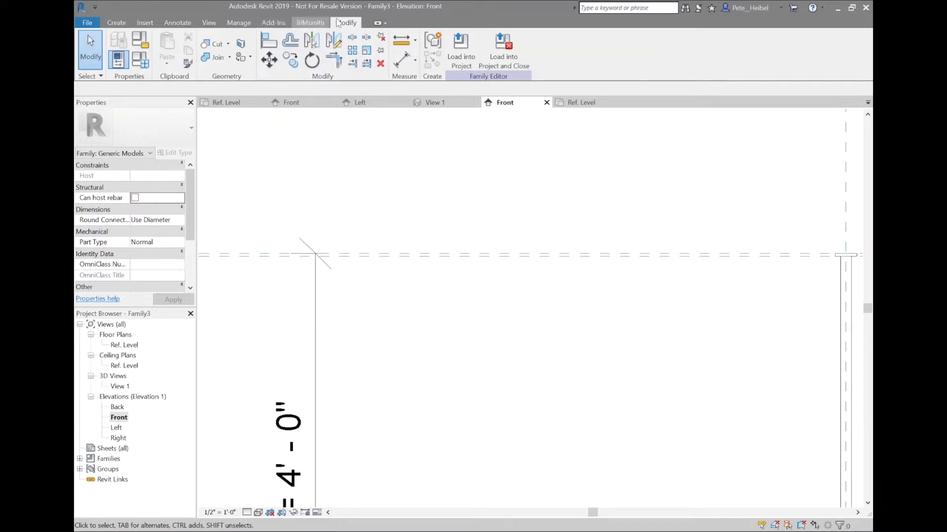
Load the leg family into the slab family, close it, and place one leg in plan beside the slab, about 2'-4" from its center plane
{"action": "left_click", "coordinate": [503, 55]}
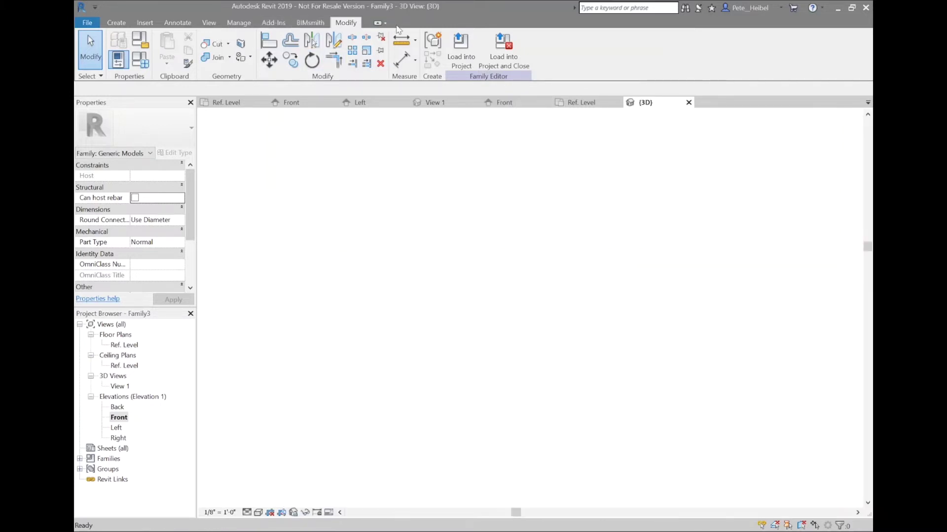
{"action": "left_click", "coordinate": [499, 271]}
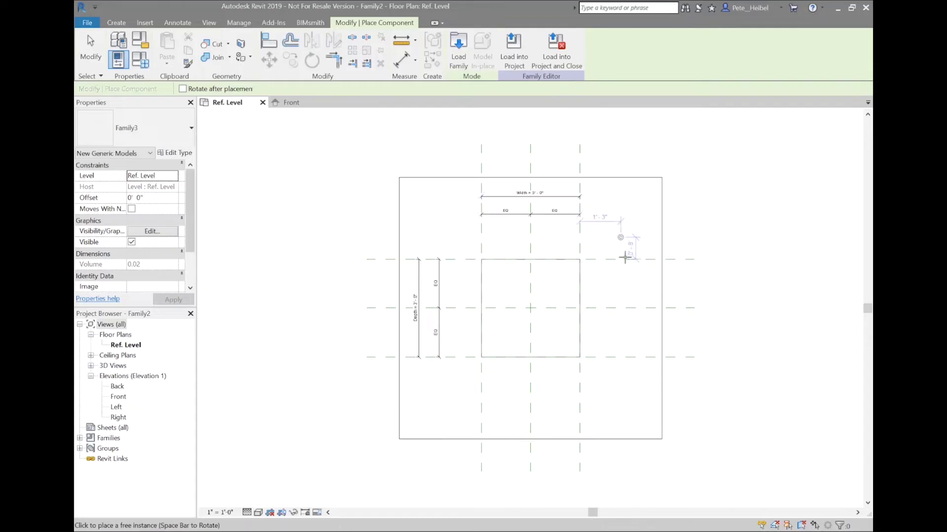
{"action": "scroll", "coordinate": [624, 241], "scroll_direction": "up", "scroll_amount": 3}
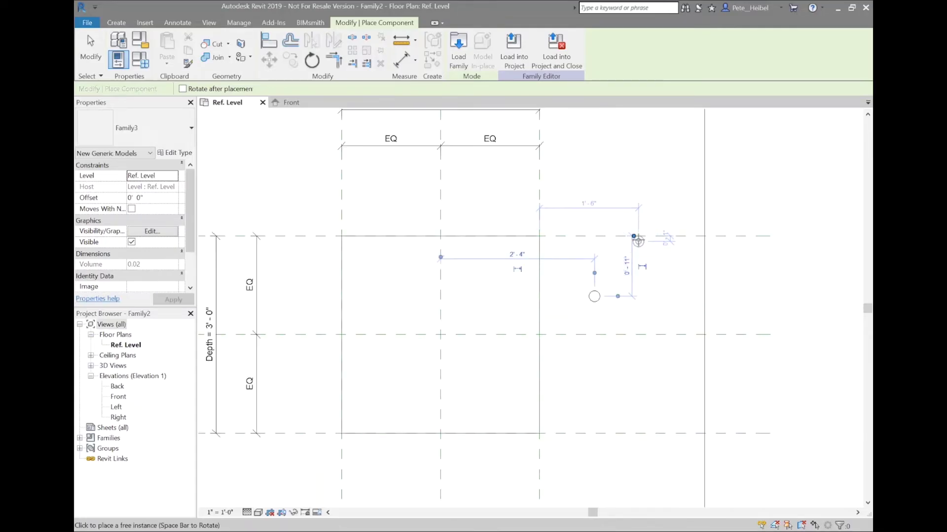
{"action": "key", "text": "Escape"}
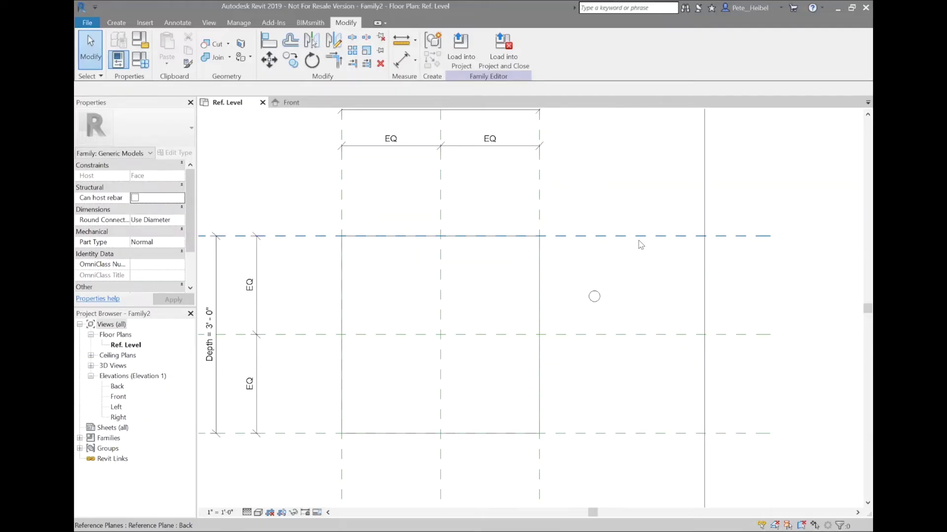
Copy the Back reference plane 2" inward over the slab
{"action": "left_click", "coordinate": [640, 246]}
{"action": "key", "text": "c"}
{"action": "key", "text": "o"}
{"action": "left_click", "coordinate": [638, 238]}
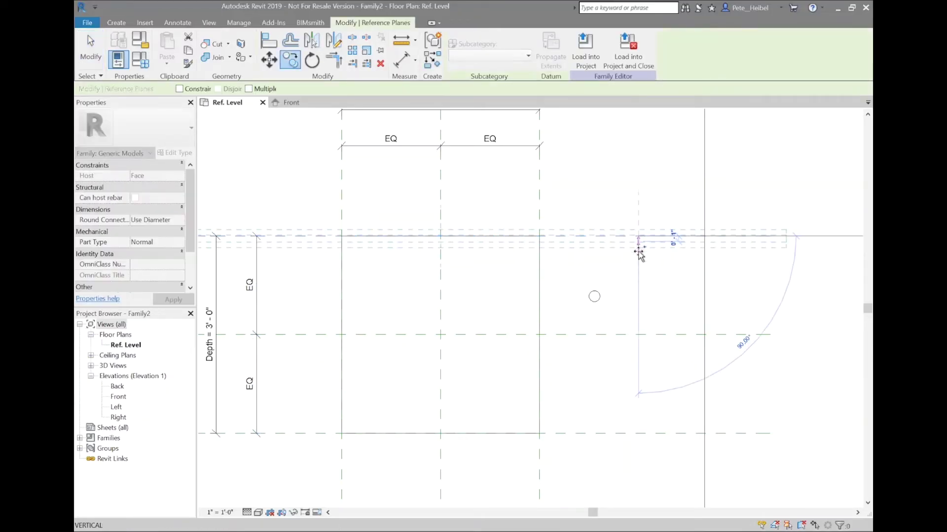
{"action": "type", "text": "0 2"}
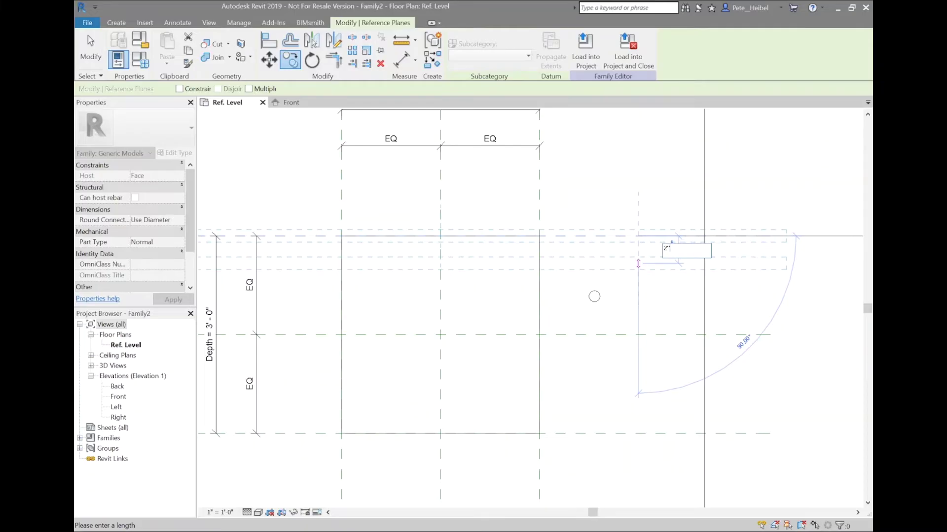
{"action": "key", "text": "Return"}
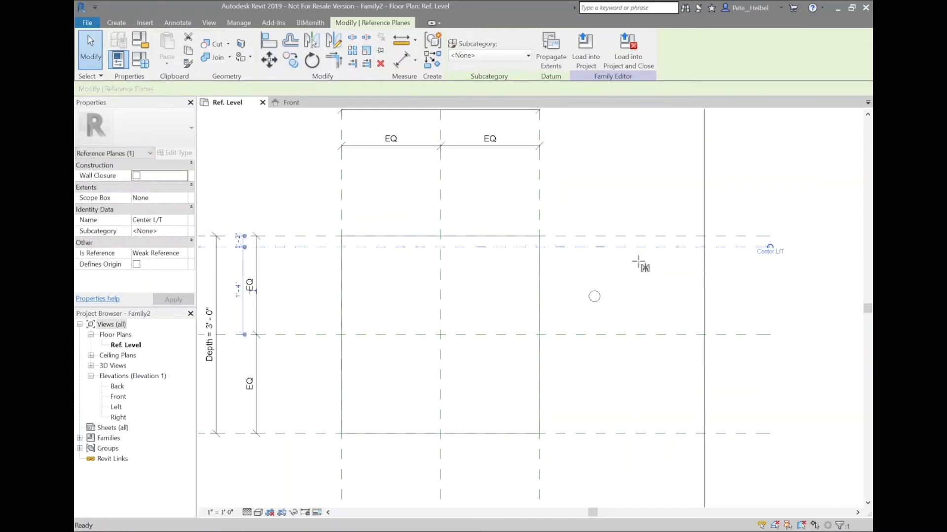
Mirror the inset back reference plane about the Center (Front/Back) plane to create the front inset plane
{"action": "key", "text": "d"}
{"action": "key", "text": "m"}
{"action": "left_click", "coordinate": [634, 335]}
{"action": "left_click", "coordinate": [613, 336]}
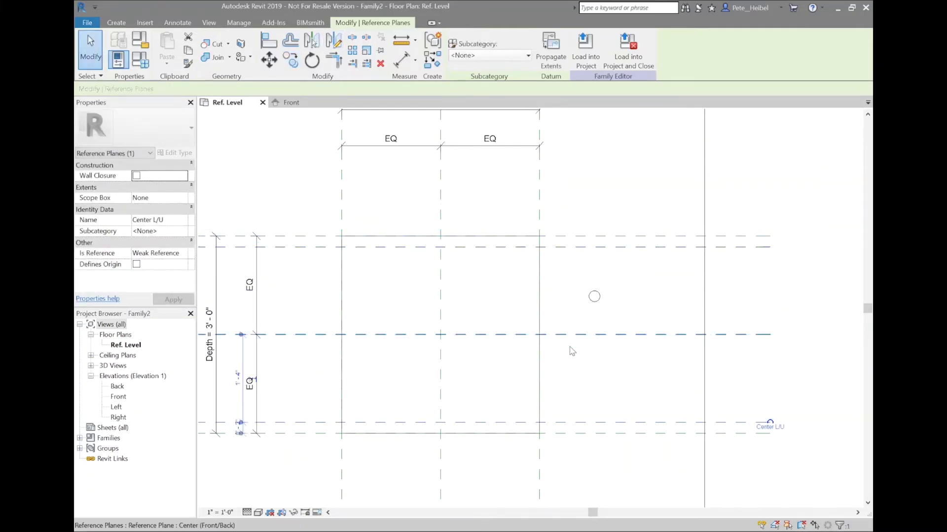
{"action": "key", "text": "Escape"}
Mirror both inset reference planes across a 45° axis through the slab's center to create the left and right inset planes
{"action": "left_click", "coordinate": [573, 247]}
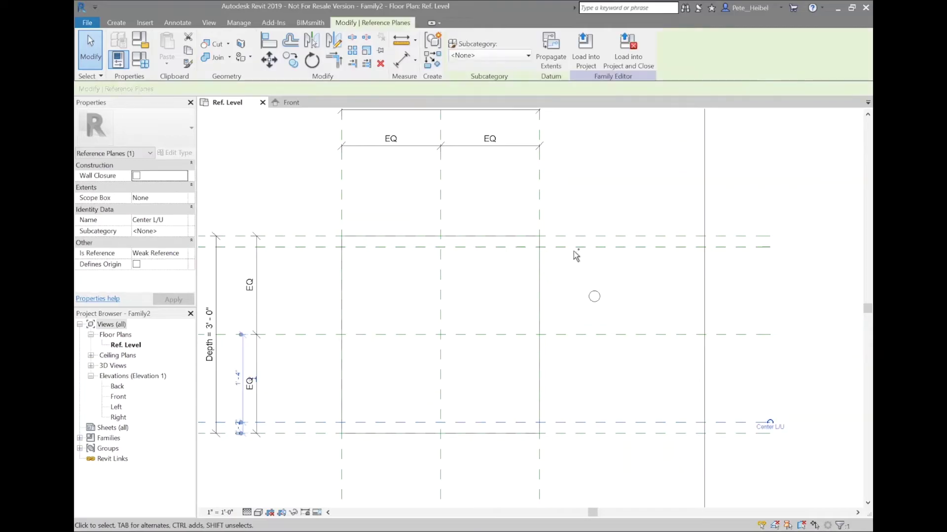
{"action": "key", "text": "d"}
{"action": "key", "text": "m"}
{"action": "left_click", "coordinate": [441, 335]}
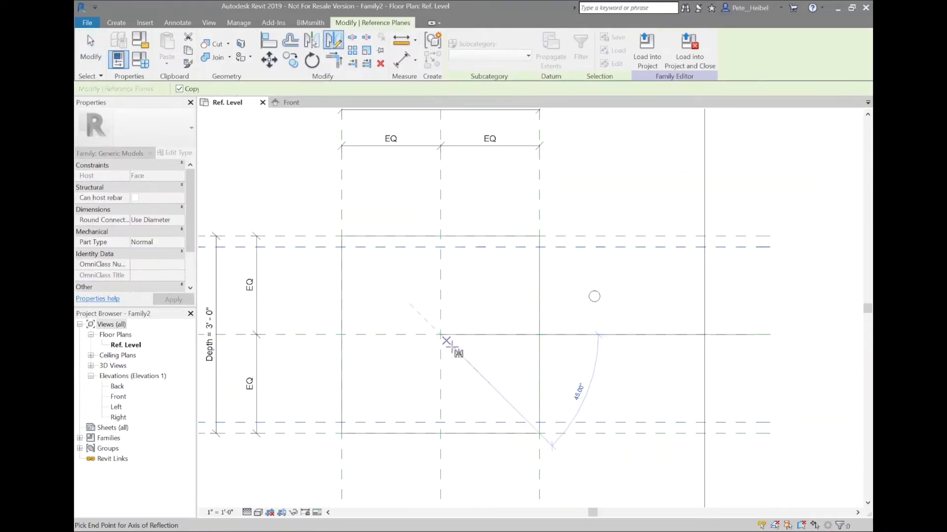
{"action": "left_click", "coordinate": [454, 349]}
{"action": "key", "text": "Escape"}
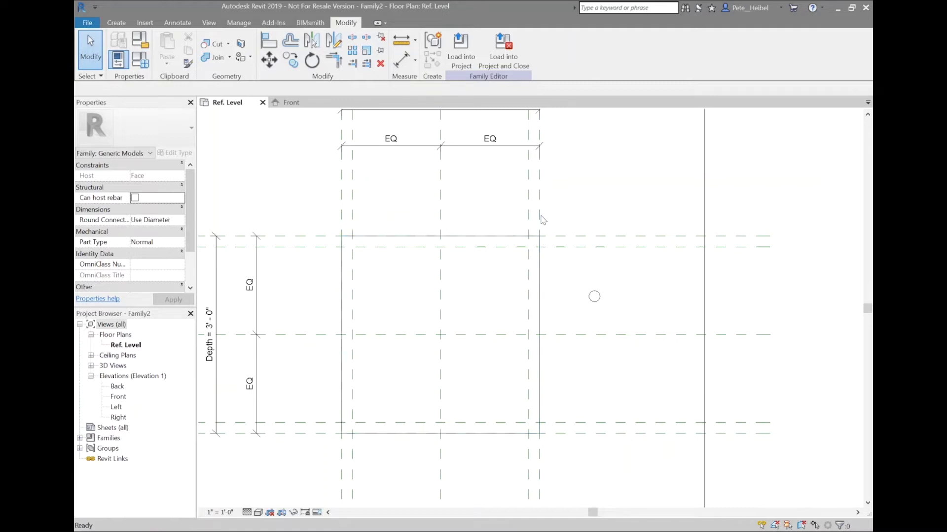
Dimension the offsets between the slab's left and right edge planes and their neighboring inset planes
{"action": "key", "text": "d"}
{"action": "key", "text": "i"}
{"action": "left_click", "coordinate": [530, 217]}
{"action": "left_click", "coordinate": [532, 176]}
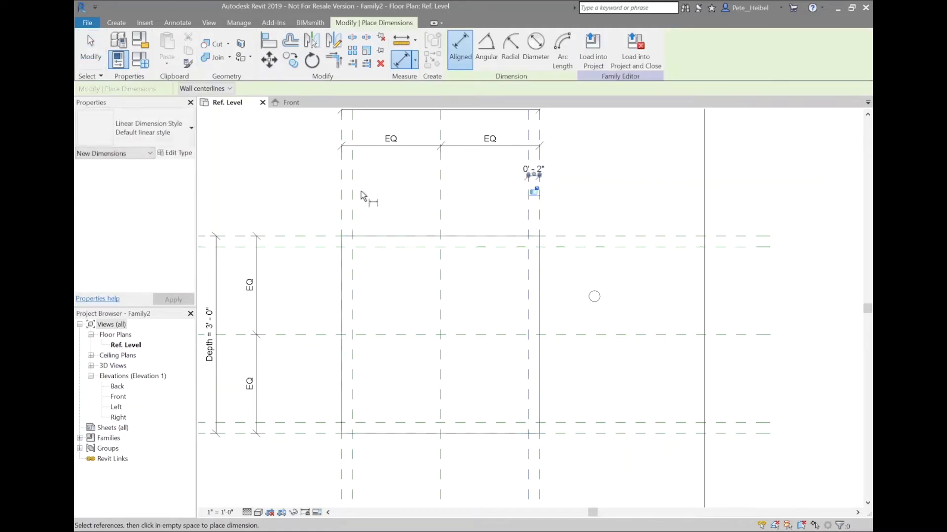
{"action": "left_click", "coordinate": [353, 195]}
{"action": "left_click", "coordinate": [342, 195]}
{"action": "left_click", "coordinate": [345, 182]}
Dimension the offsets between the slab's back and front edge planes and their neighboring inset planes
{"action": "left_click", "coordinate": [327, 237]}
{"action": "left_click", "coordinate": [310, 247]}
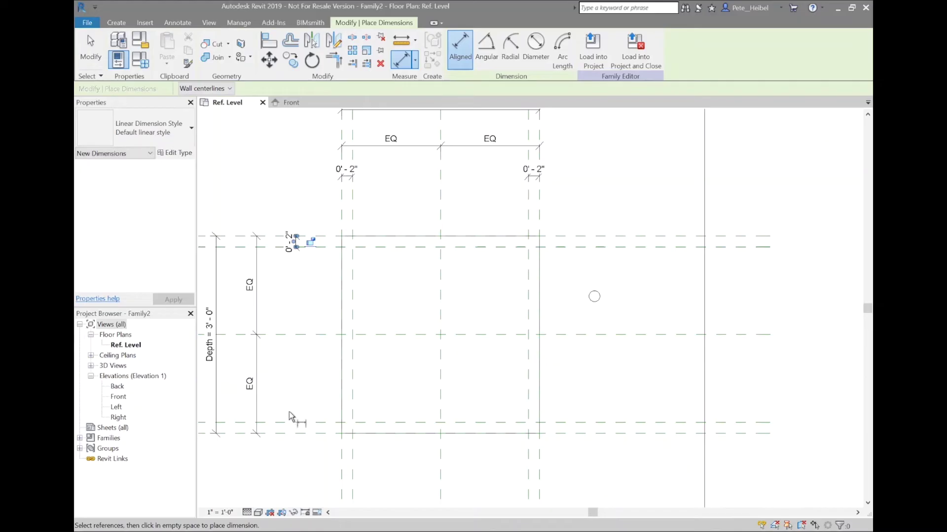
{"action": "left_click", "coordinate": [296, 242]}
{"action": "left_click", "coordinate": [289, 423]}
{"action": "left_click", "coordinate": [291, 433]}
{"action": "left_click", "coordinate": [296, 428]}
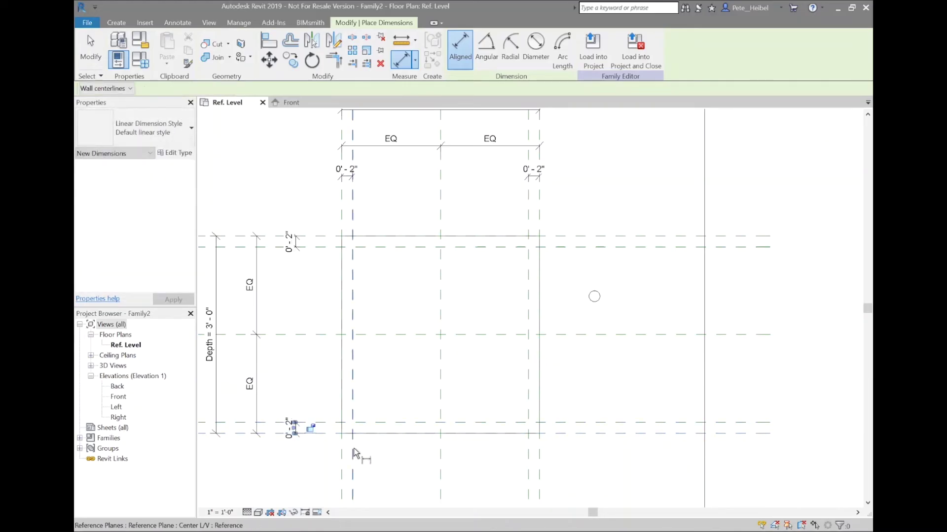
{"action": "key", "text": "Escape"}
{"action": "key", "text": "Escape"}
Label all four inset dimensions with a new type-based family parameter named Leg Offset
{"action": "left_click", "coordinate": [297, 425]}
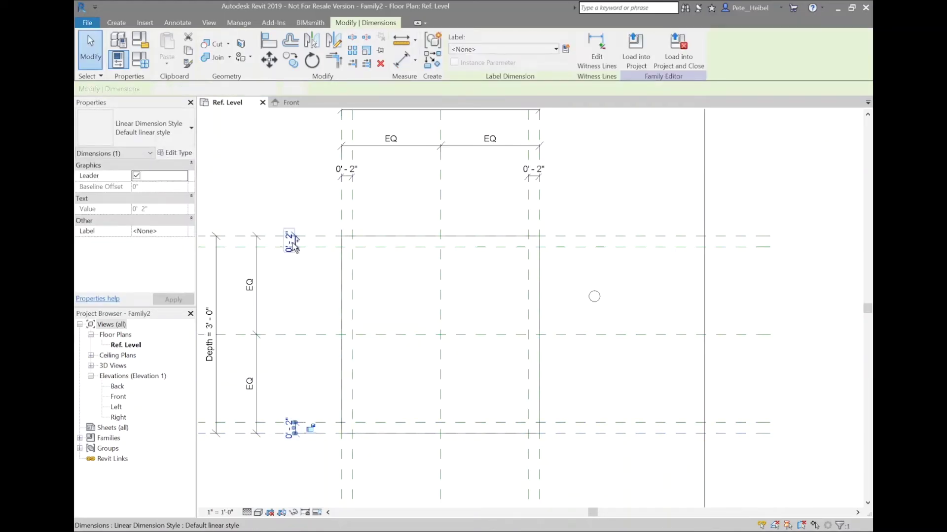
{"action": "left_click", "coordinate": [291, 244], "text": "ctrl"}
{"action": "left_click", "coordinate": [345, 169], "text": "ctrl"}
{"action": "left_click", "coordinate": [519, 172], "text": "ctrl"}
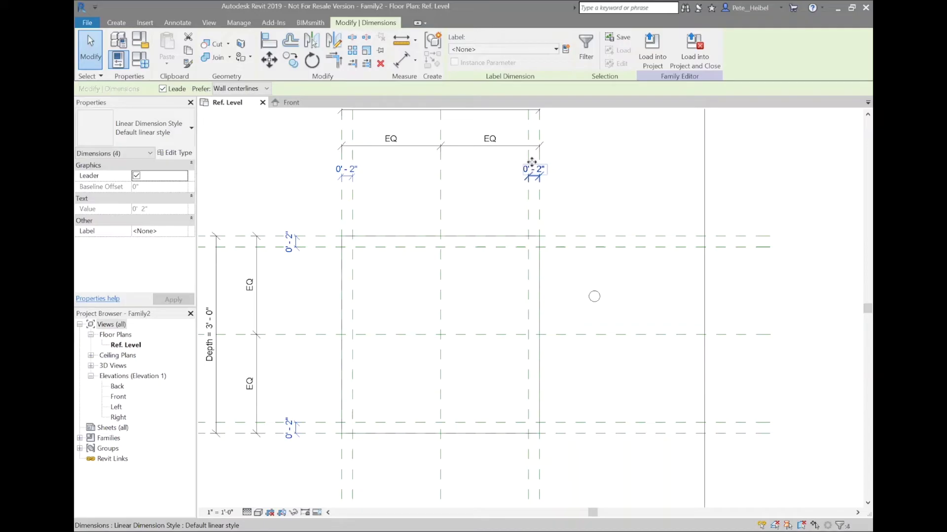
{"action": "left_click", "coordinate": [566, 50]}
{"action": "type", "text": "Leg Offset"}
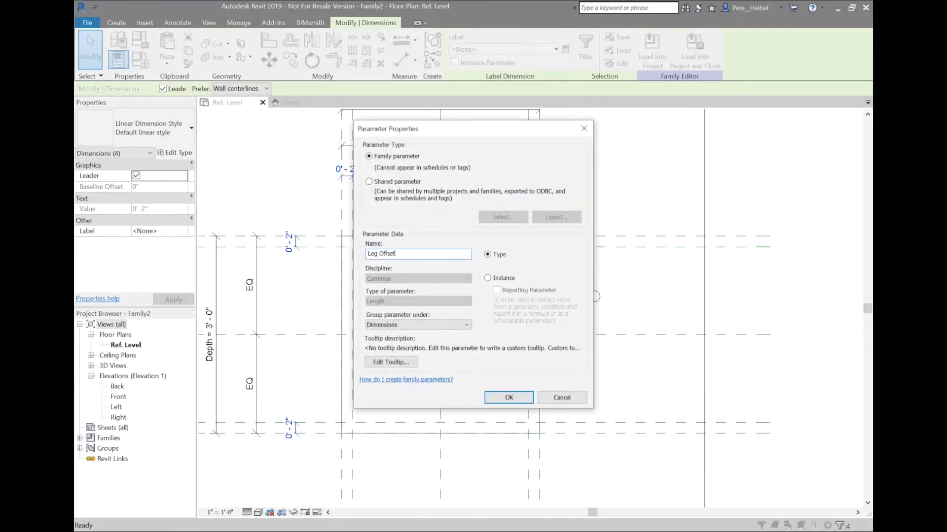
{"action": "left_click", "coordinate": [508, 397]}
{"action": "key", "text": "Escape"}
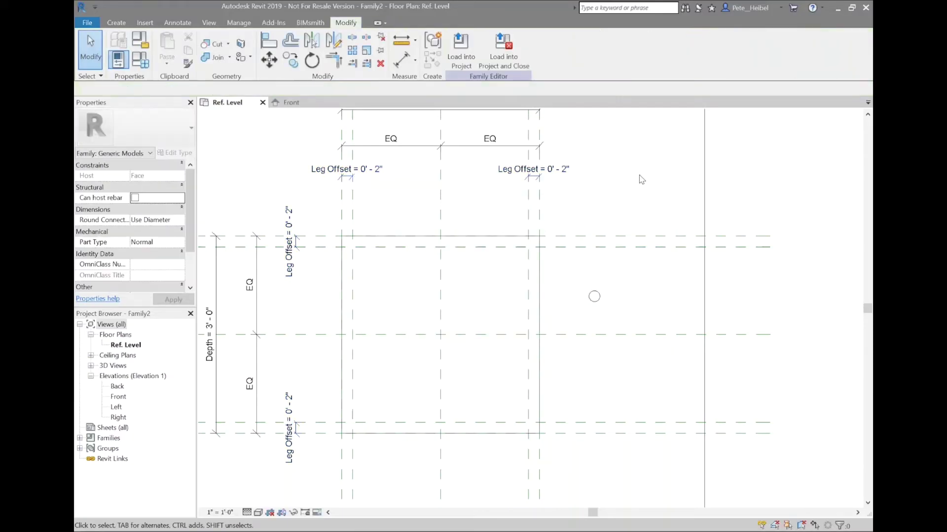
Set the Is Reference property of all four inset reference planes to Not a Reference
{"action": "left_click", "coordinate": [598, 247]}
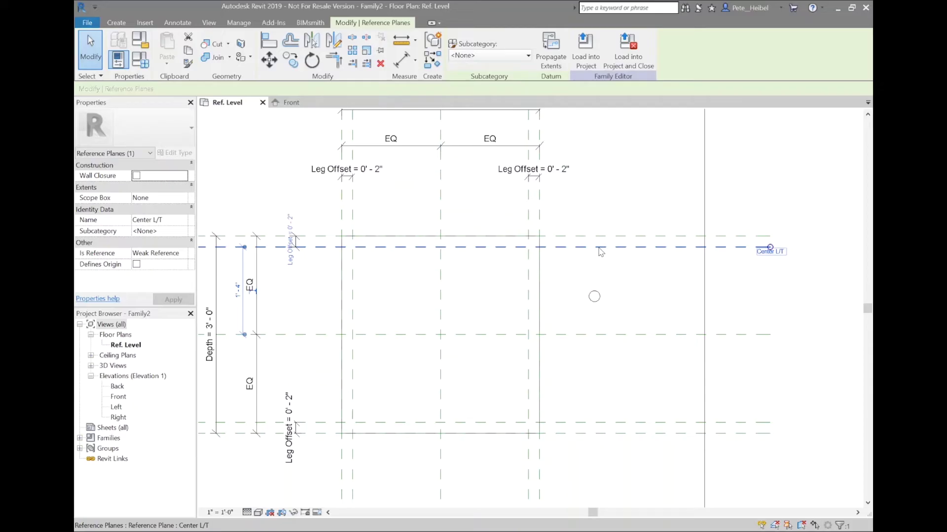
{"action": "left_click", "coordinate": [344, 261], "text": "ctrl"}
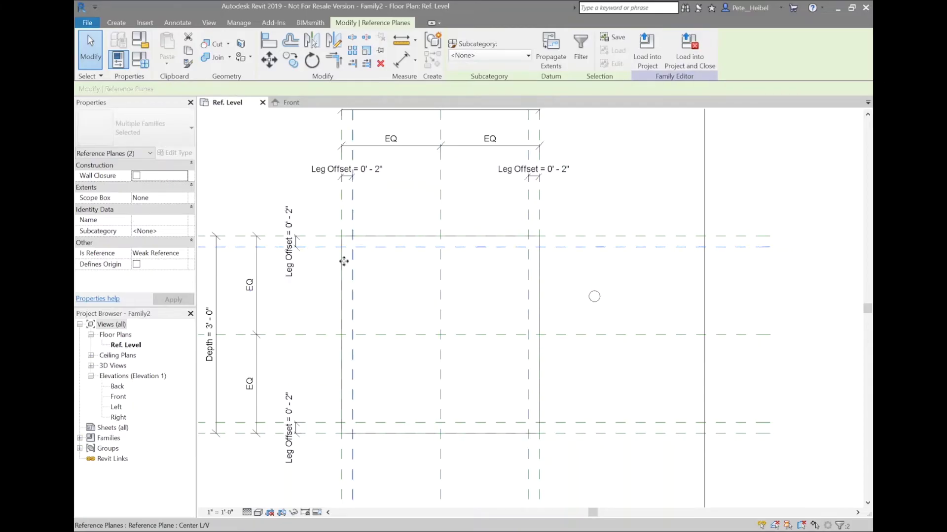
{"action": "left_click", "coordinate": [343, 261], "text": "ctrl"}
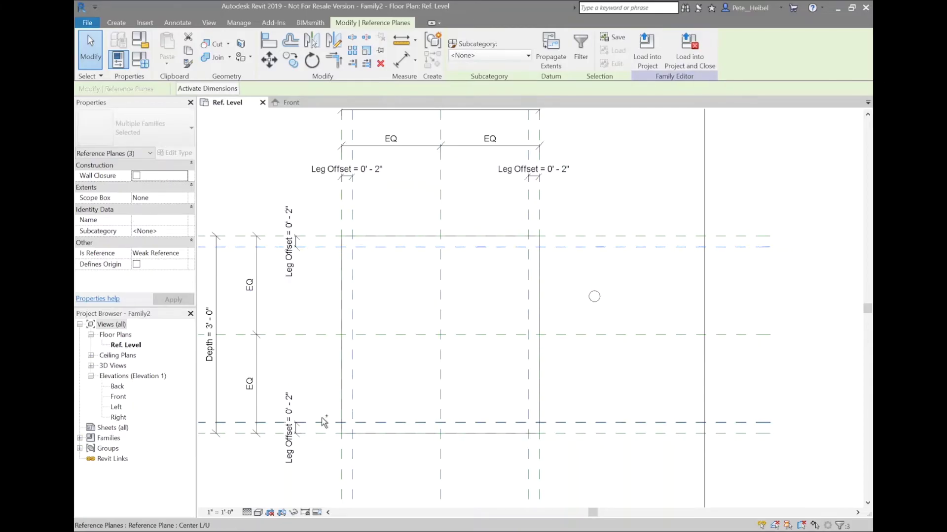
{"action": "left_click", "coordinate": [183, 252]}
{"action": "scroll", "coordinate": [160, 277], "scroll_direction": "up", "scroll_amount": 1}
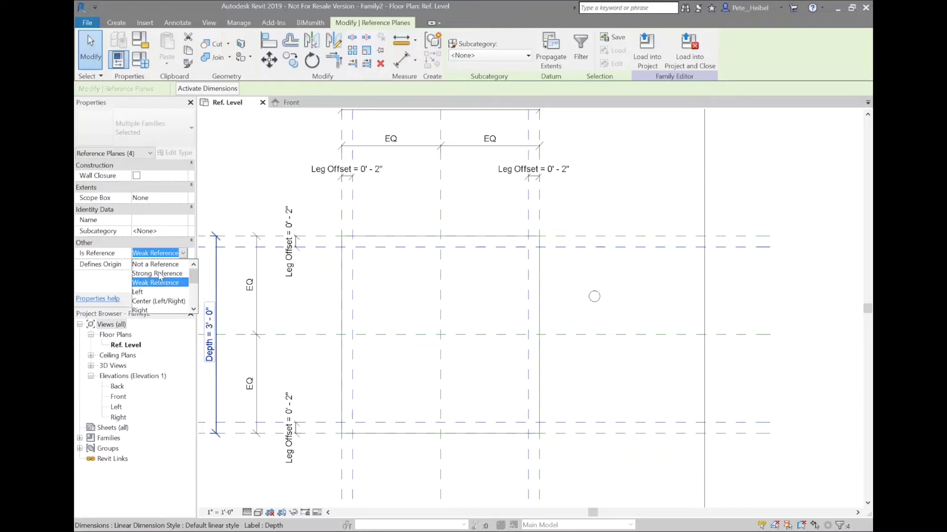
{"action": "left_click", "coordinate": [156, 265]}
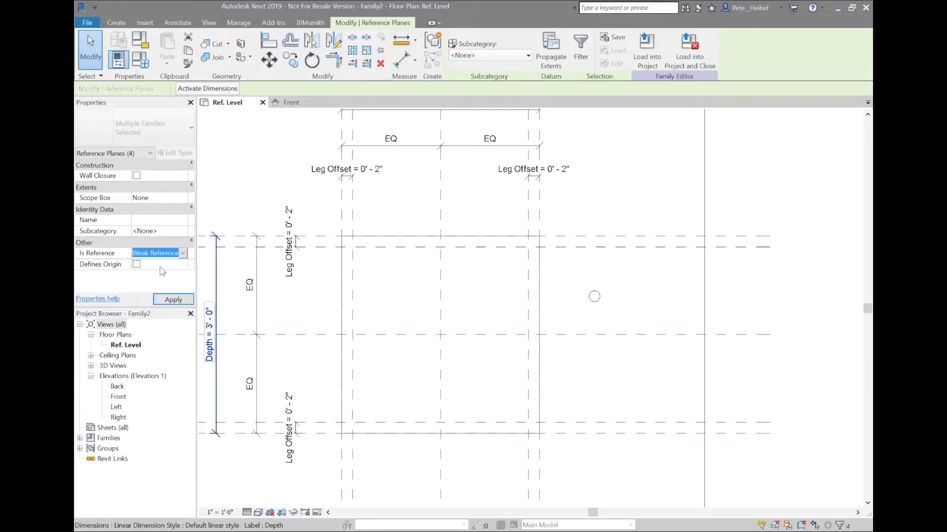
{"action": "left_click", "coordinate": [646, 223]}
In the 3D view, open the nested leg's type properties and the family parameter association for its Height
{"action": "left_click", "coordinate": [594, 296]}
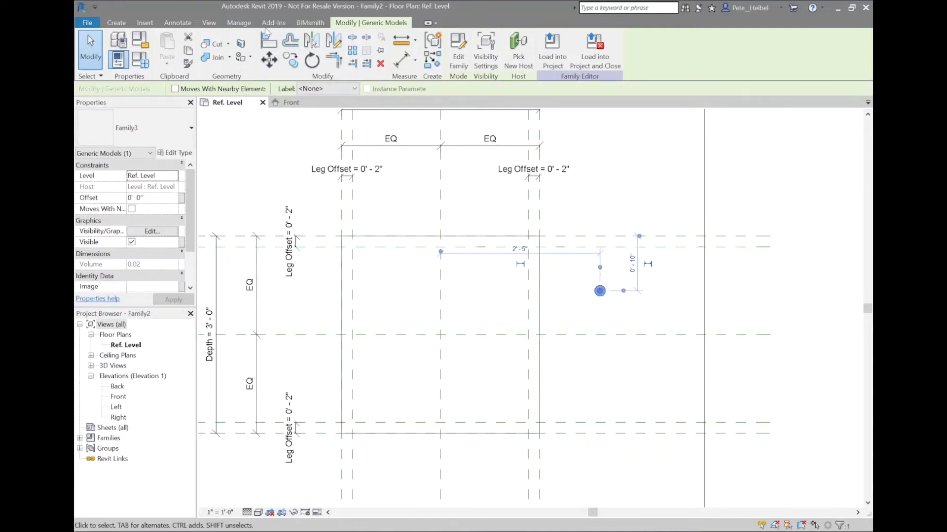
{"action": "key", "text": "3"}
{"action": "key", "text": "d"}
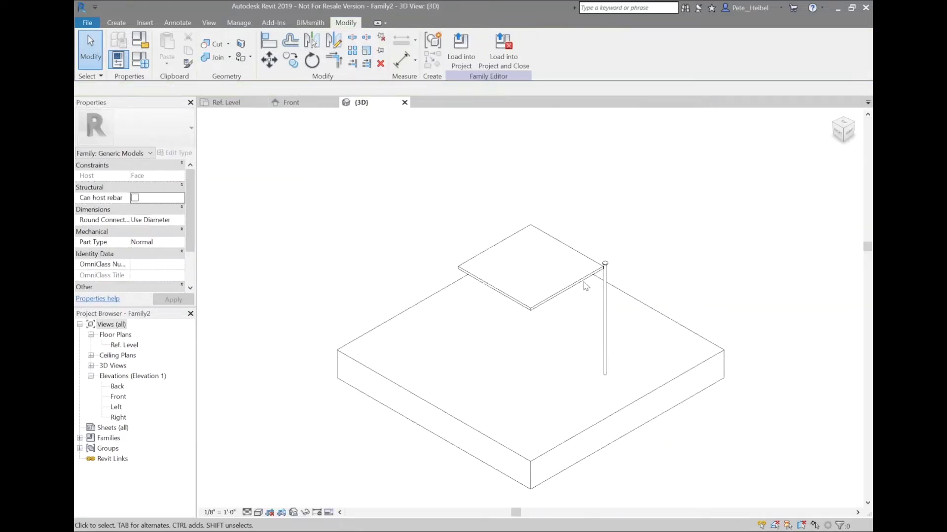
{"action": "middle_click_drag", "start_coordinate": [717, 178], "coordinate": [721, 187], "text": "shift"}
{"action": "left_click", "coordinate": [615, 234]}
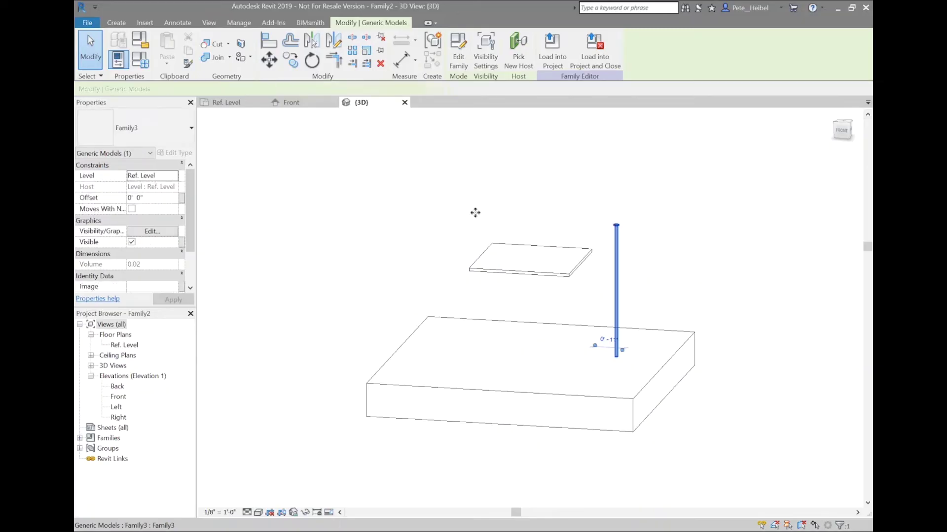
{"action": "left_click", "coordinate": [174, 153]}
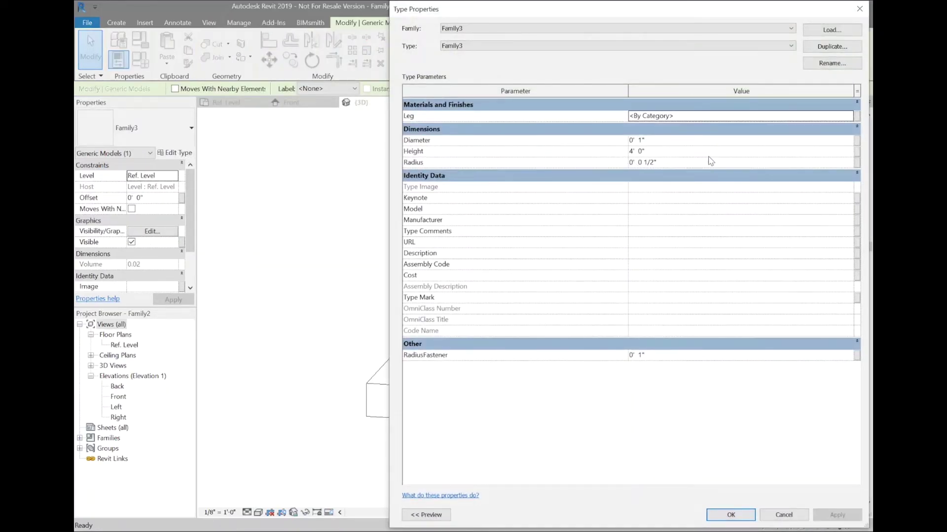
{"action": "left_click", "coordinate": [856, 151]}
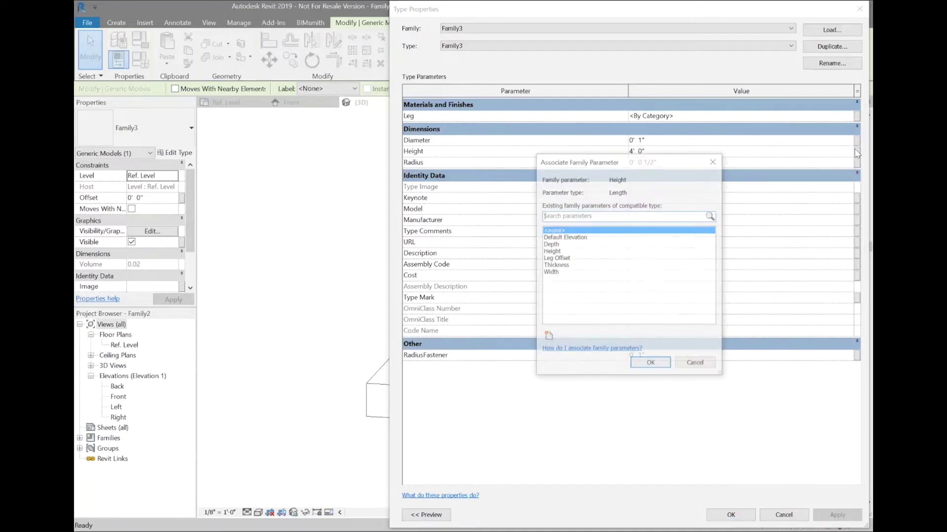
Create a type parameter named Leg Height grouped under Other and associate it with the nested leg's Height
{"action": "left_click", "coordinate": [555, 252]}
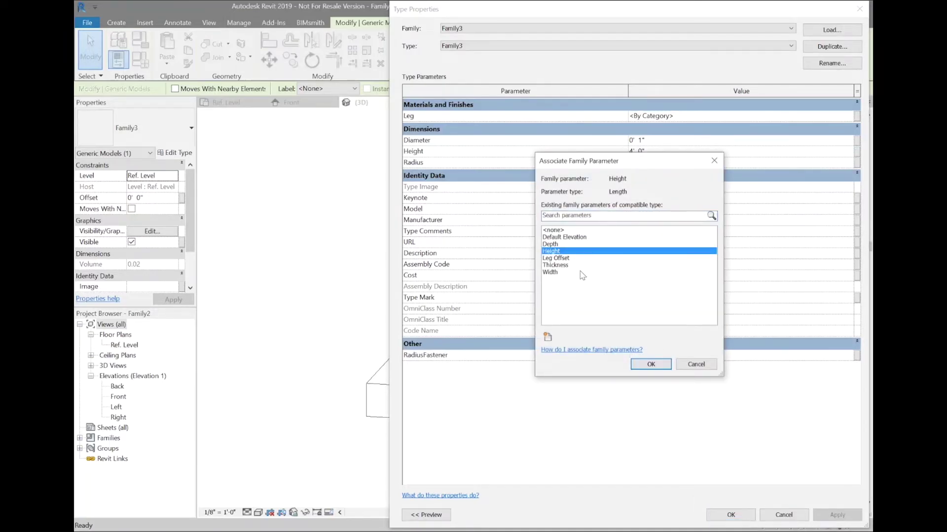
{"action": "left_click", "coordinate": [547, 337]}
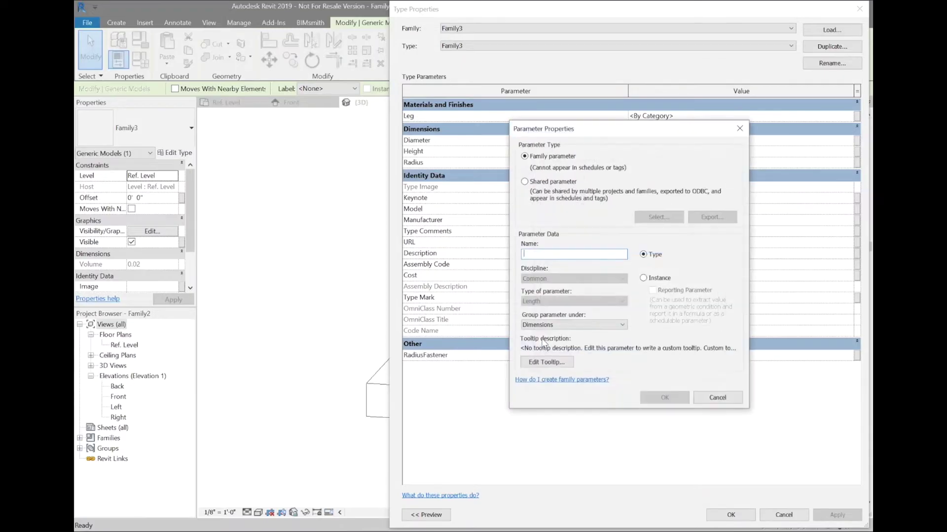
{"action": "type", "text": "Hel"}
{"action": "key", "text": "BackSpace"}
{"action": "key", "text": "BackSpace"}
{"action": "type", "text": "Le"}
{"action": "left_click", "coordinate": [573, 325]}
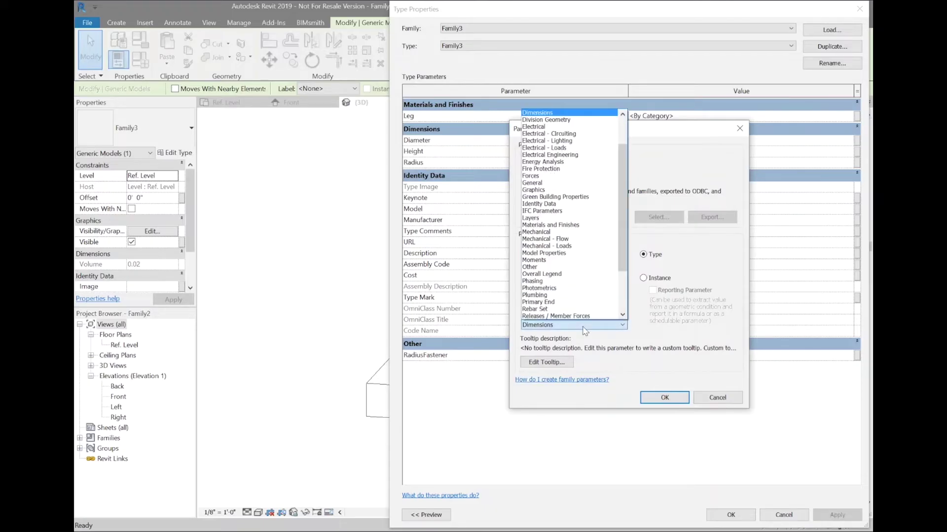
{"action": "left_click", "coordinate": [543, 266]}
{"action": "left_click", "coordinate": [658, 398]}
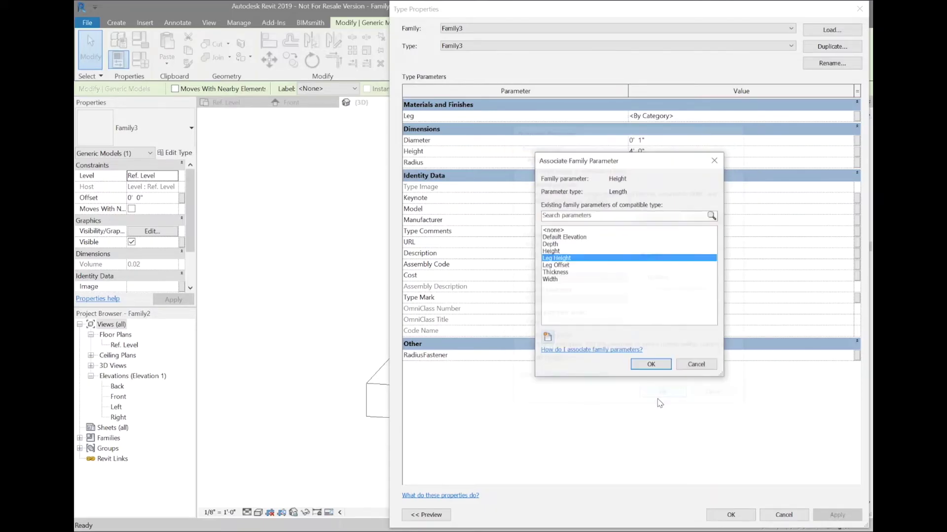
{"action": "left_click", "coordinate": [659, 364]}
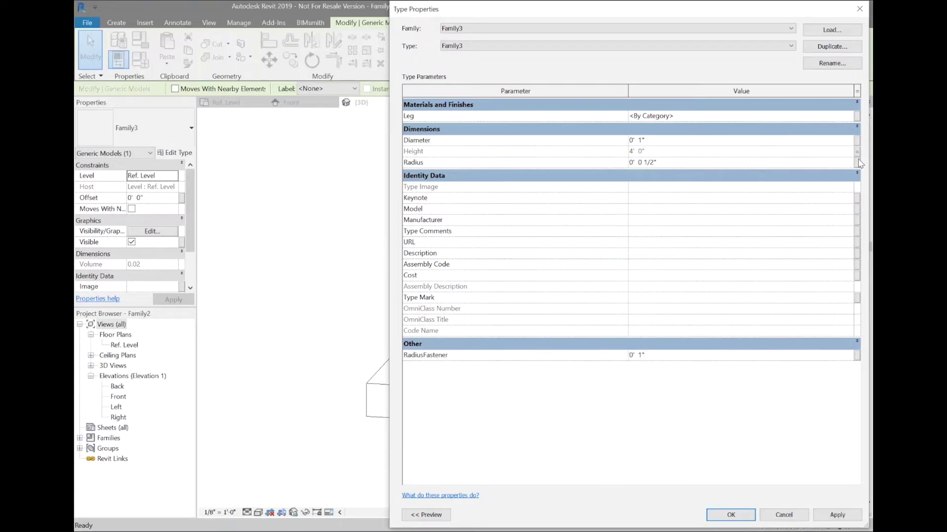
Create a type parameter named Leg Diameter under Dimensions and associate it with the nested leg's Diameter
{"action": "left_click", "coordinate": [857, 141]}
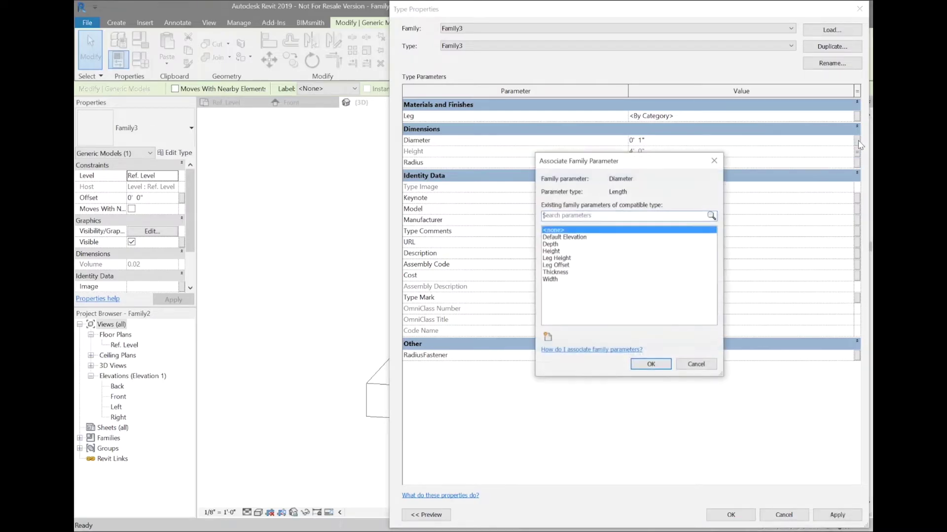
{"action": "left_click", "coordinate": [549, 337]}
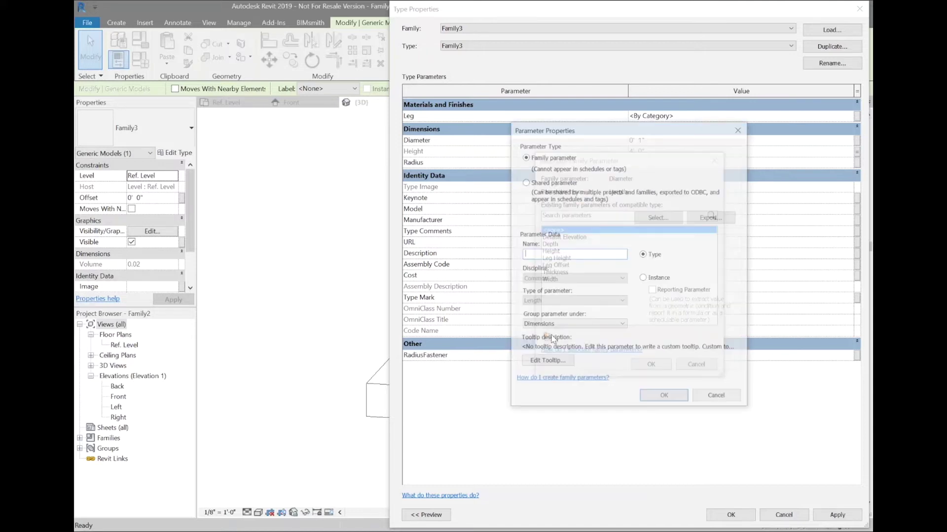
{"action": "type", "text": "Leg Diameter"}
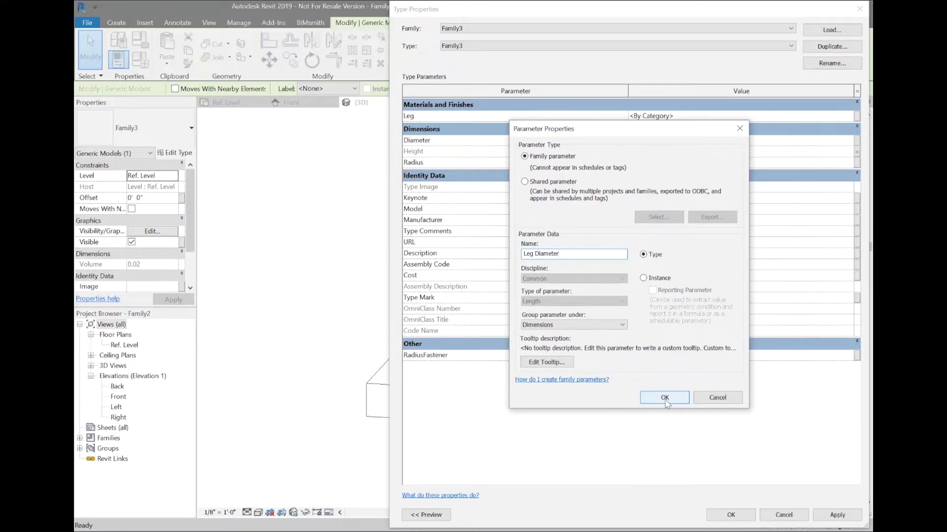
{"action": "left_click", "coordinate": [665, 398]}
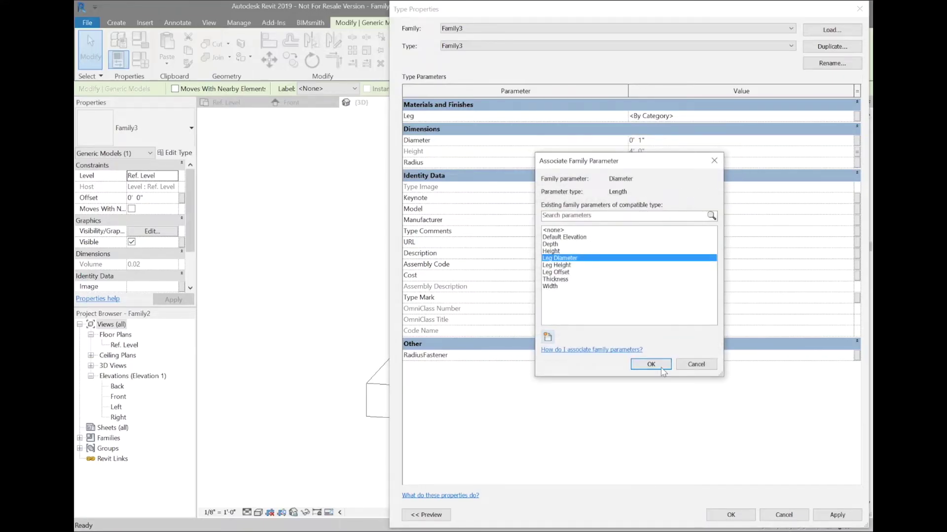
{"action": "left_click", "coordinate": [651, 365]}
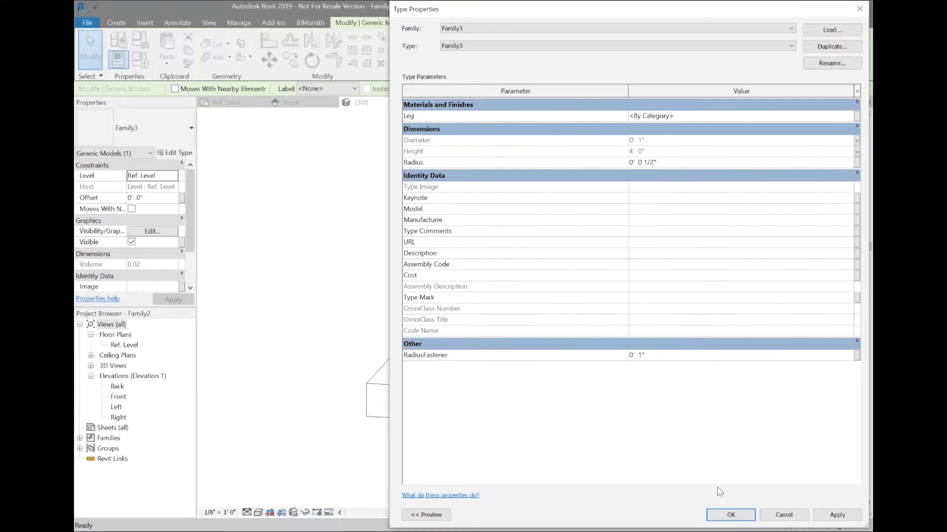
Create a material parameter named Leg, associate it with the nested leg's Leg material, and apply the type properties
{"action": "left_click", "coordinate": [857, 117]}
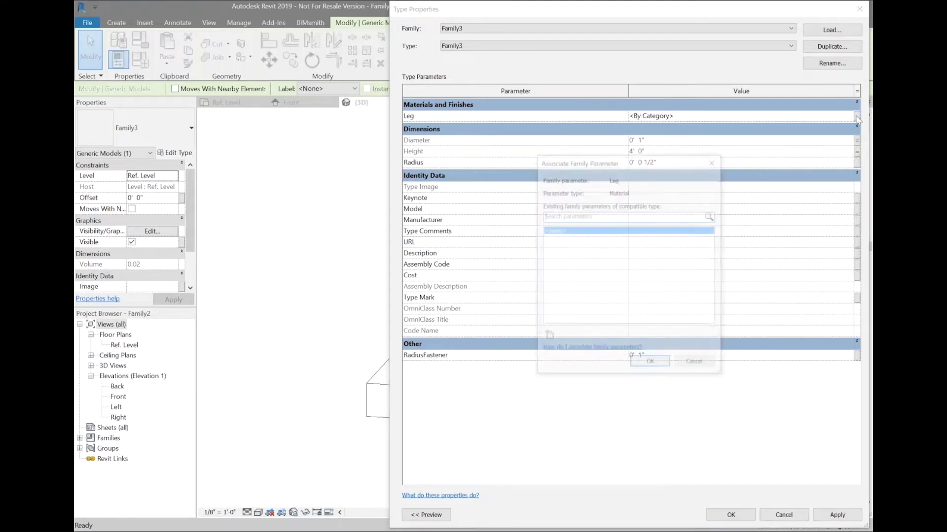
{"action": "left_click", "coordinate": [548, 338]}
{"action": "type", "text": "Leg"}
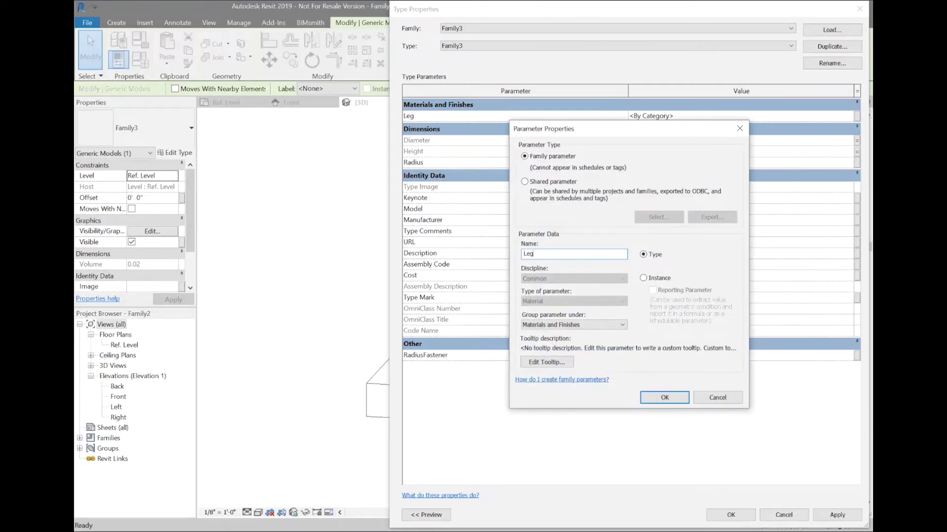
{"action": "key", "text": "Return"}
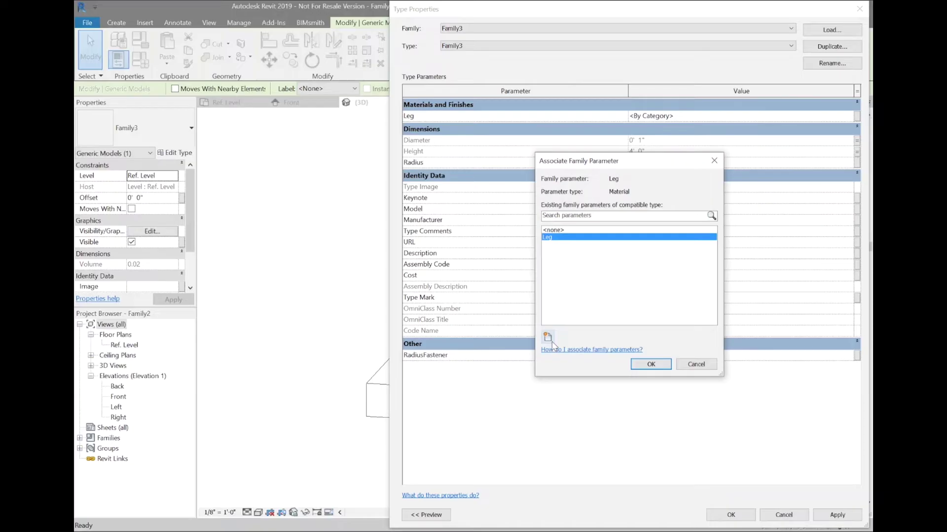
{"action": "left_click", "coordinate": [657, 366]}
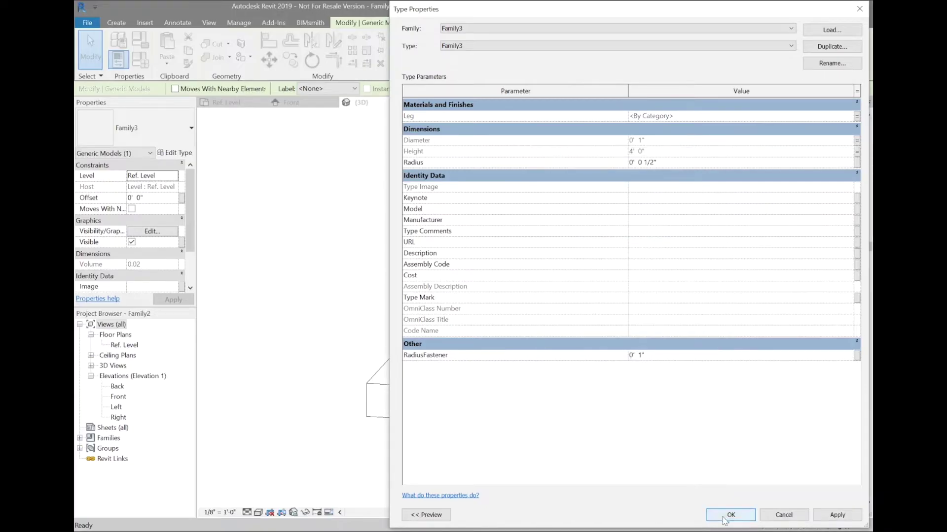
{"action": "left_click", "coordinate": [725, 517]}
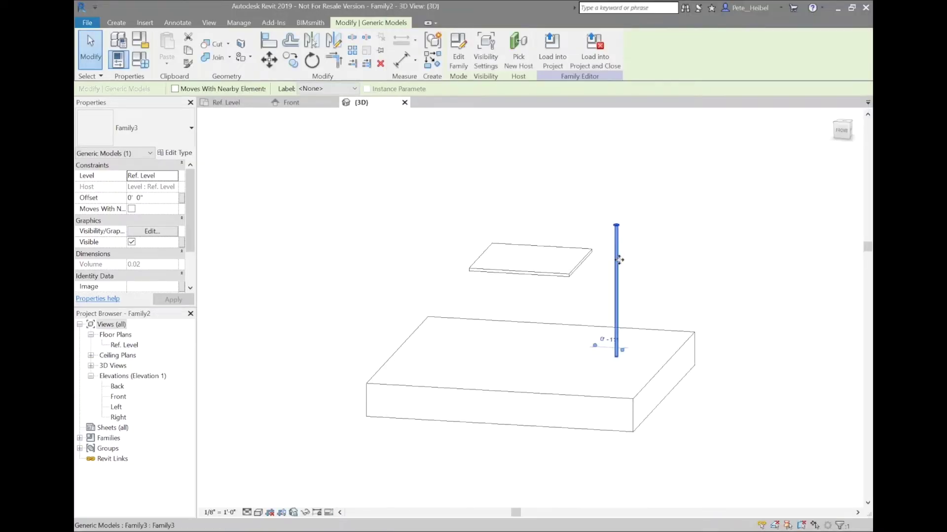
{"action": "key", "text": "Escape"}
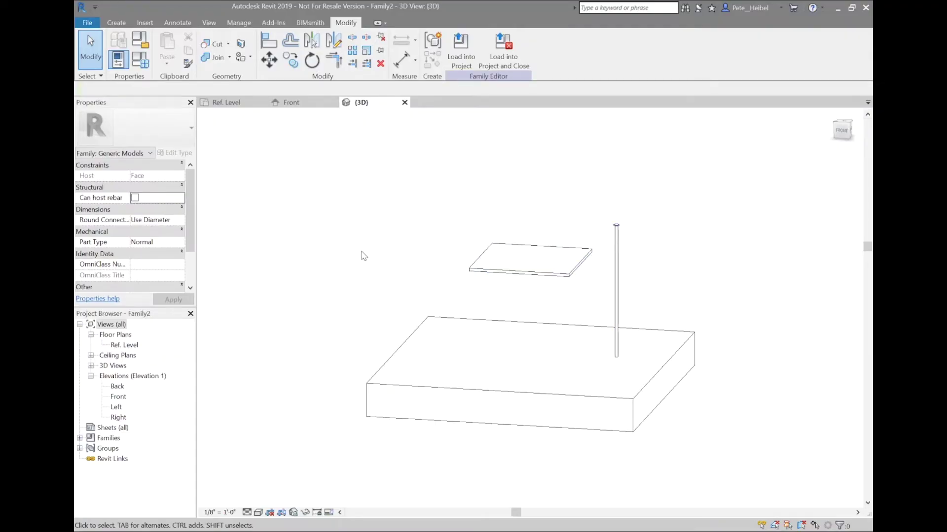
Set the Leg Height parameter's formula to Height - Thickness in the family types and apply it
{"action": "key", "text": "f"}
{"action": "key", "text": "t"}
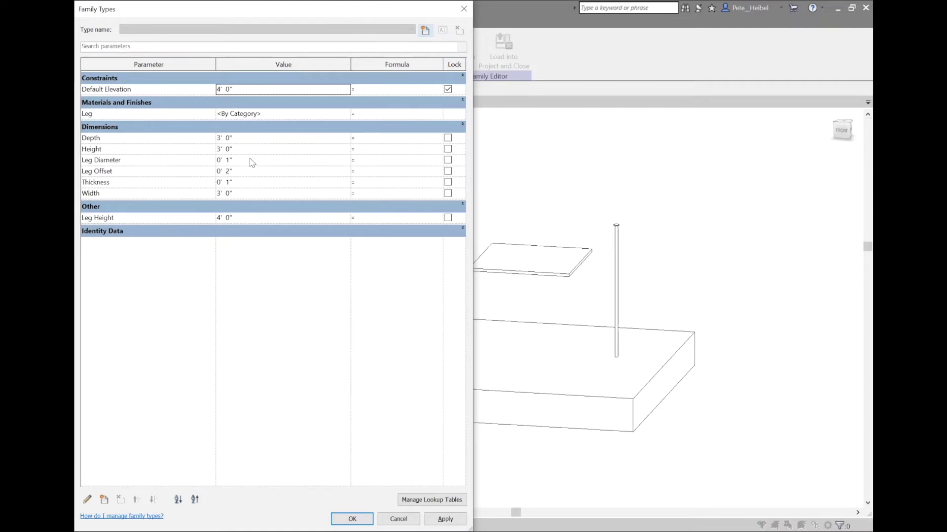
{"action": "left_click", "coordinate": [384, 219]}
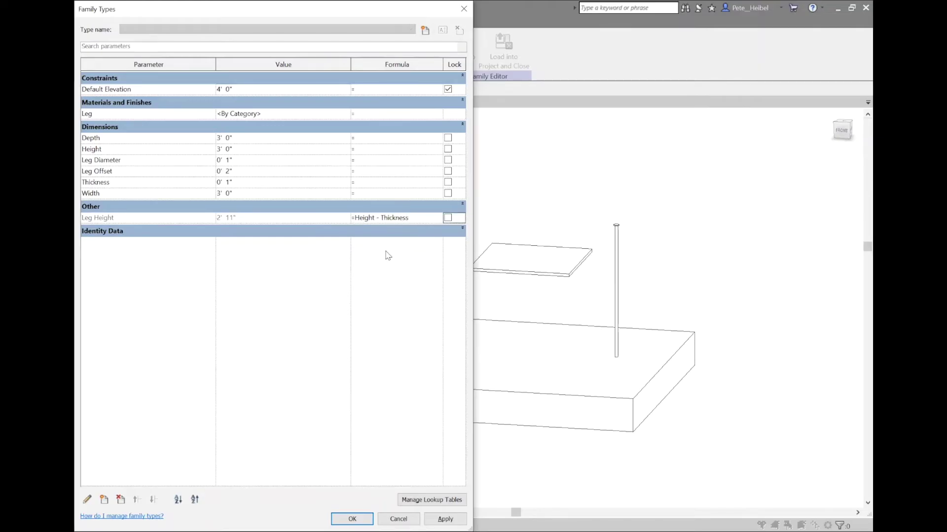
{"action": "left_click", "coordinate": [446, 519]}
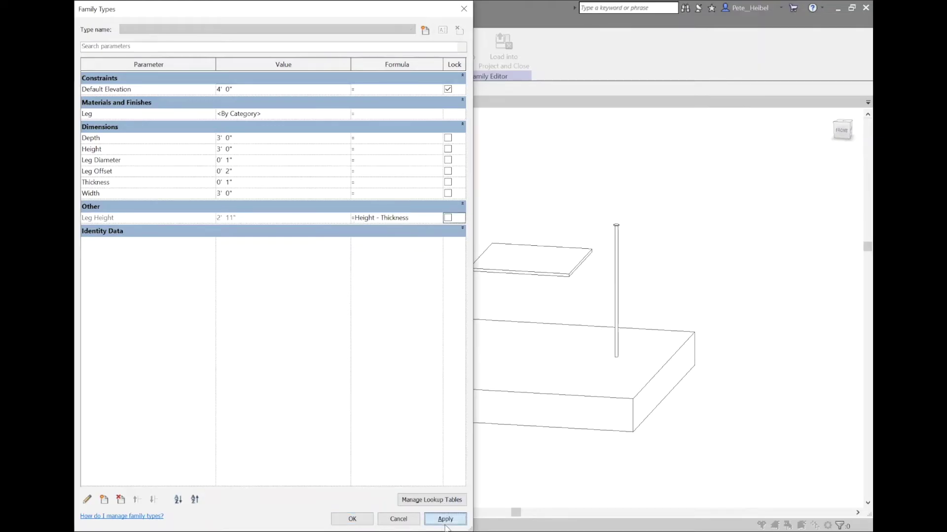
{"action": "left_click", "coordinate": [351, 519]}
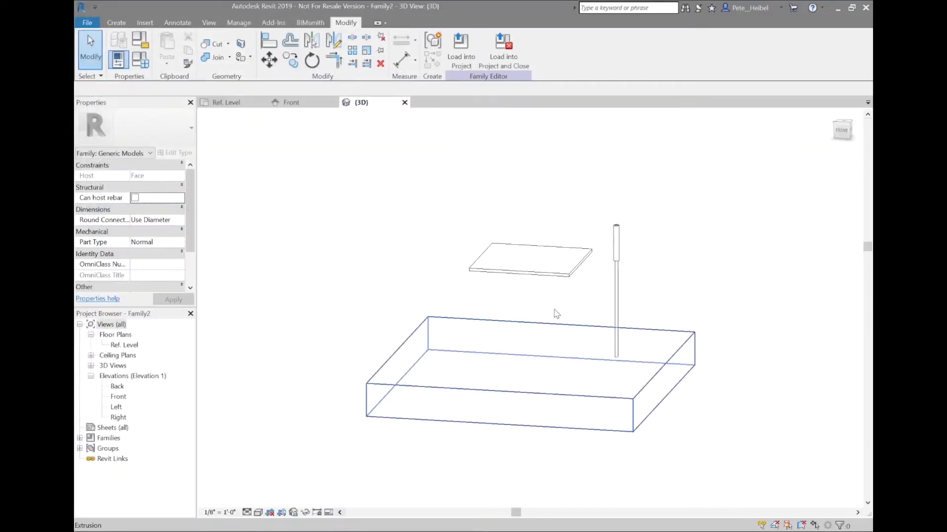
Open the nested leg family for editing and show its Front elevation
{"action": "left_click", "coordinate": [616, 247]}
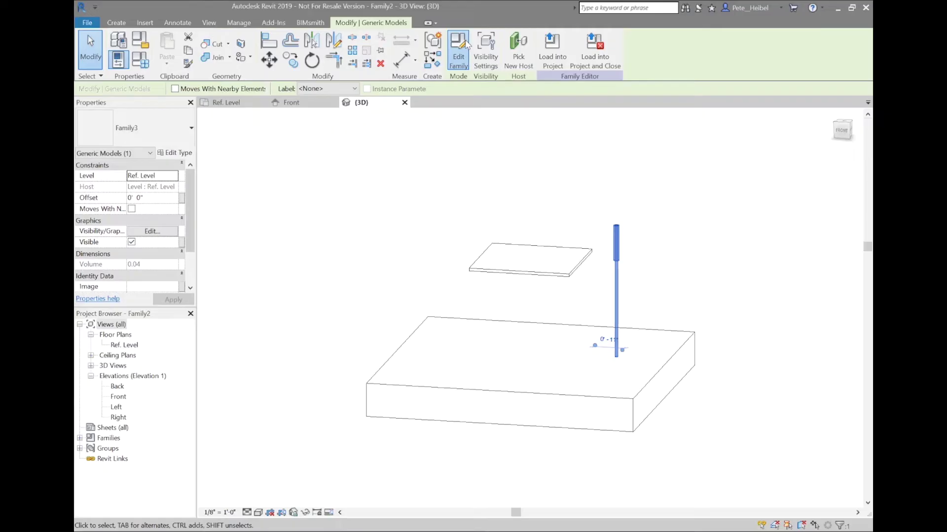
{"action": "left_click", "coordinate": [466, 45]}
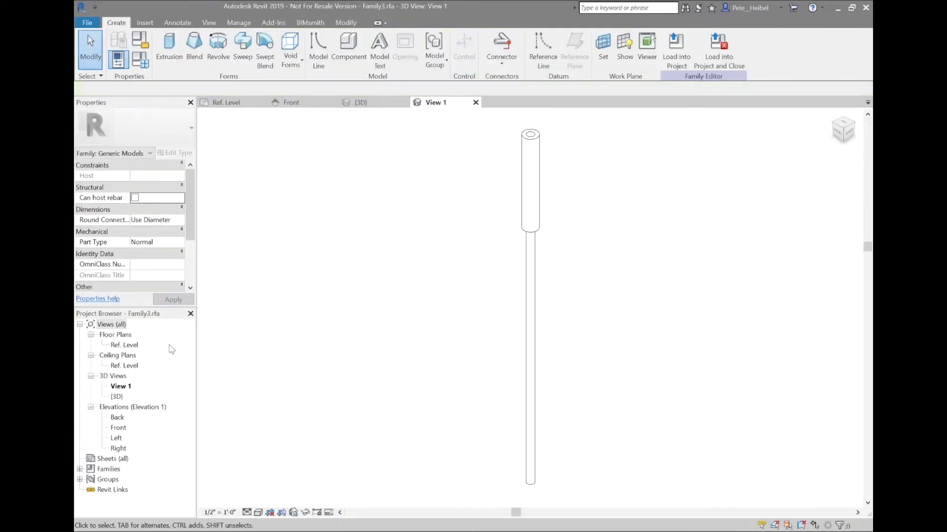
{"action": "double_click", "coordinate": [119, 428]}
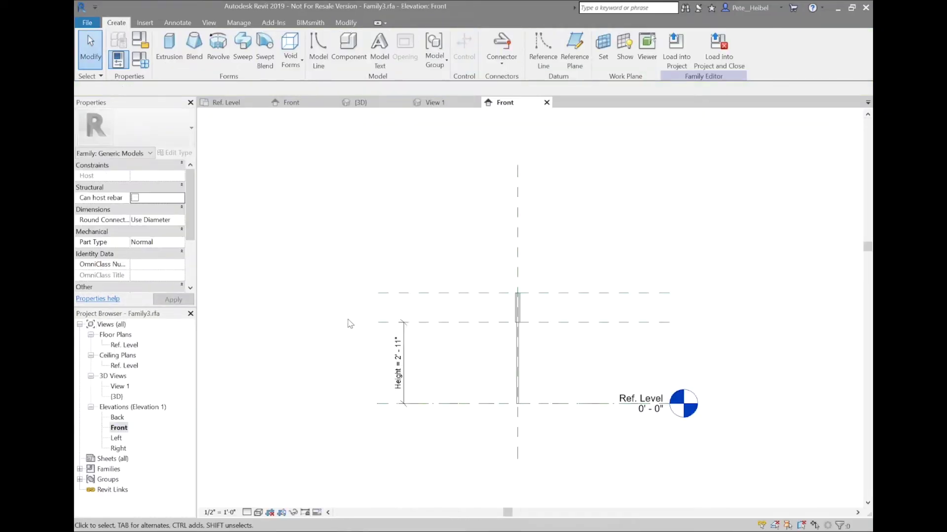
Set the Fastener reference plane's distance above the reference plane at the top of the leg to 1/4"
{"action": "left_click", "coordinate": [425, 293]}
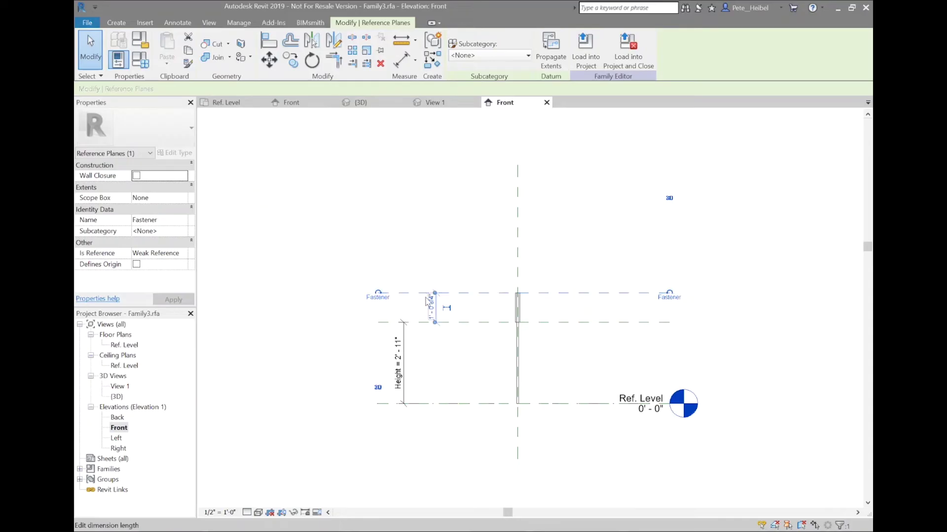
{"action": "left_click", "coordinate": [426, 305]}
{"action": "type", "text": "1'"}
{"action": "key", "text": "Return"}
{"action": "key", "text": "Escape"}
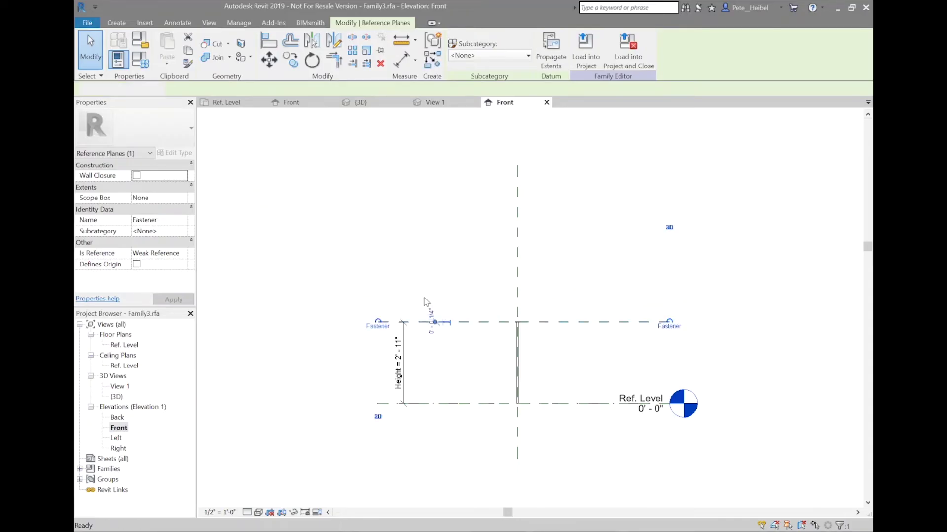
Place an aligned dimension between the Fastener reference plane and the reference plane just below it
{"action": "scroll", "coordinate": [419, 317], "scroll_direction": "up", "scroll_amount": 5}
{"action": "key", "text": "d"}
{"action": "key", "text": "i"}
{"action": "left_click", "coordinate": [420, 335]}
{"action": "left_click", "coordinate": [427, 334]}
{"action": "left_click", "coordinate": [432, 338]}
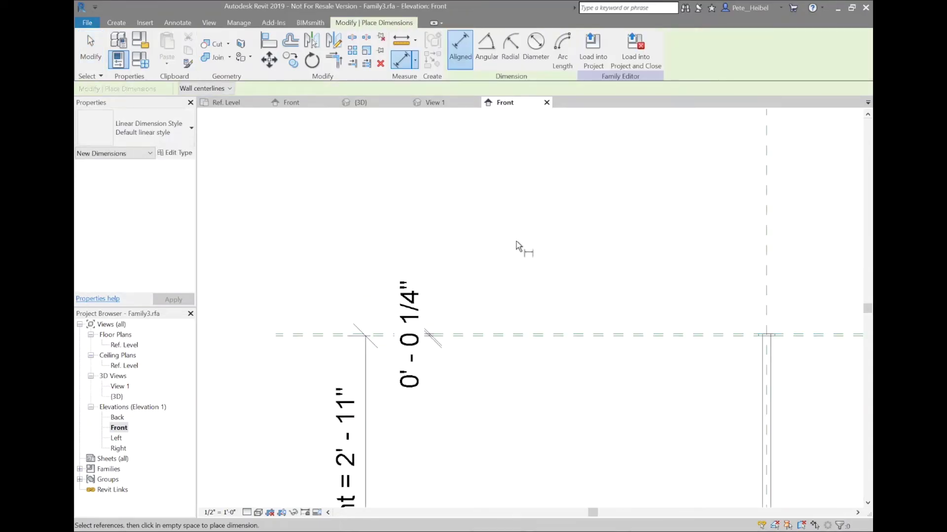
{"action": "key", "text": "Escape"}
{"action": "key", "text": "Escape"}
Load the edited leg family back into the host family, close it, and inspect the leg's top in the Front elevation
{"action": "left_click", "coordinate": [497, 44]}
{"action": "left_click", "coordinate": [513, 273]}
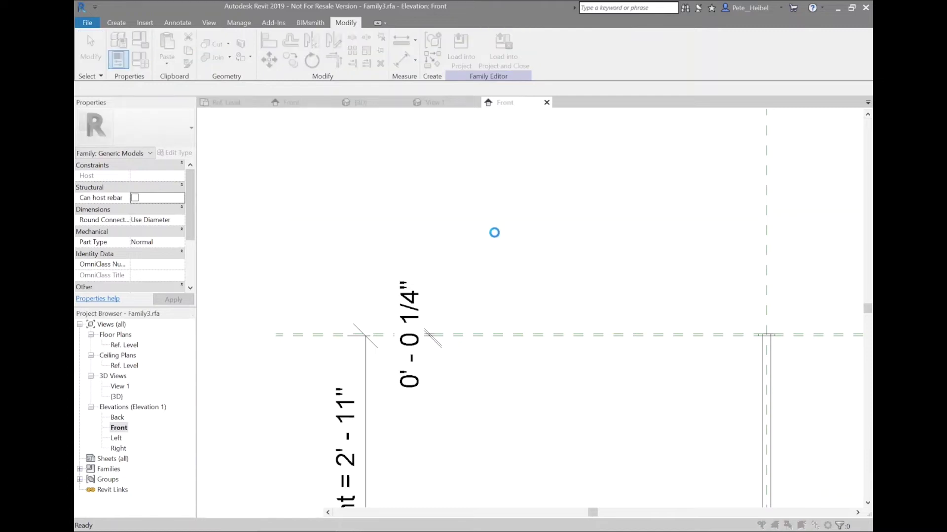
{"action": "left_click", "coordinate": [493, 245]}
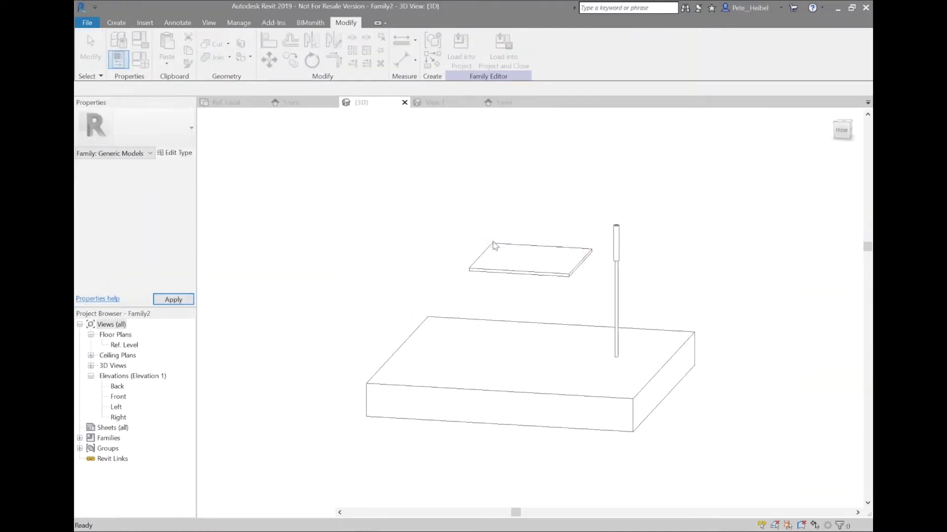
{"action": "double_click", "coordinate": [120, 398]}
{"action": "scroll", "coordinate": [641, 287], "scroll_direction": "up", "scroll_amount": 4}
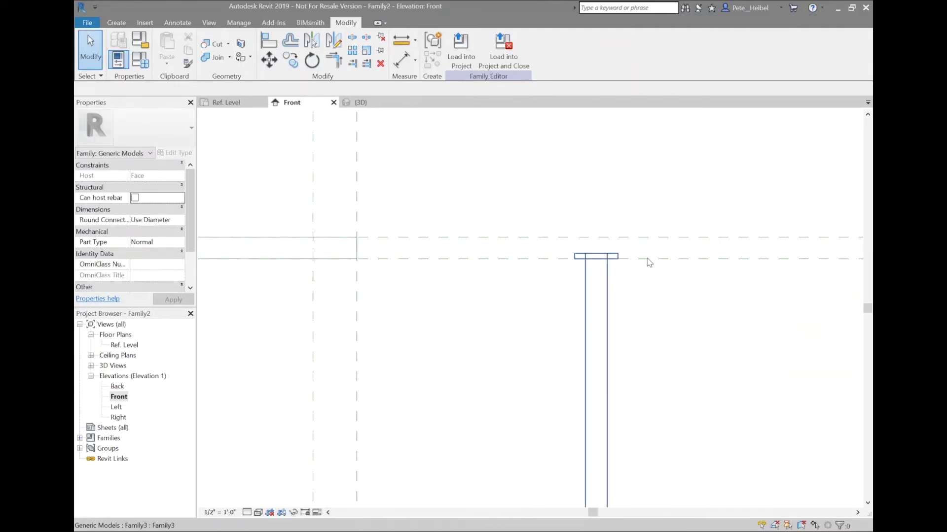
Reopen the leg family from the placed leg and show the top reference planes in its Front elevation
{"action": "left_click", "coordinate": [586, 257]}
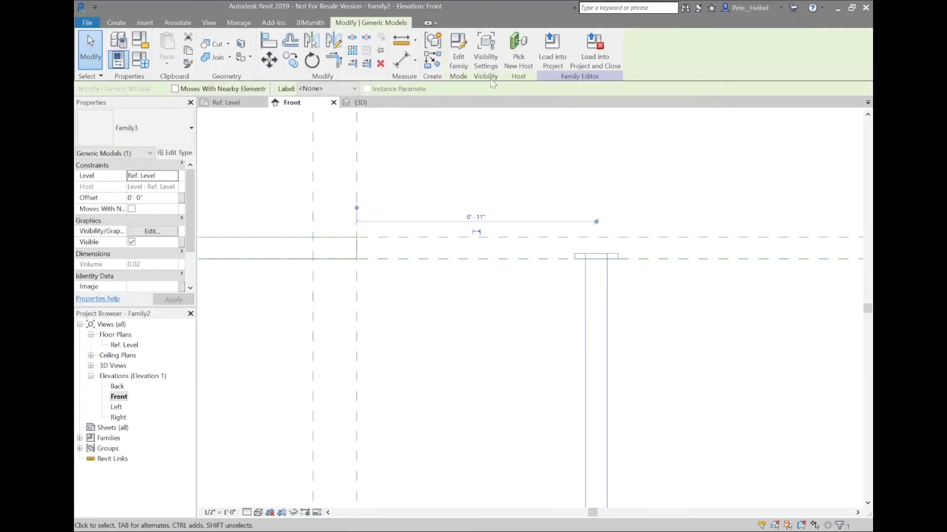
{"action": "left_click", "coordinate": [461, 49]}
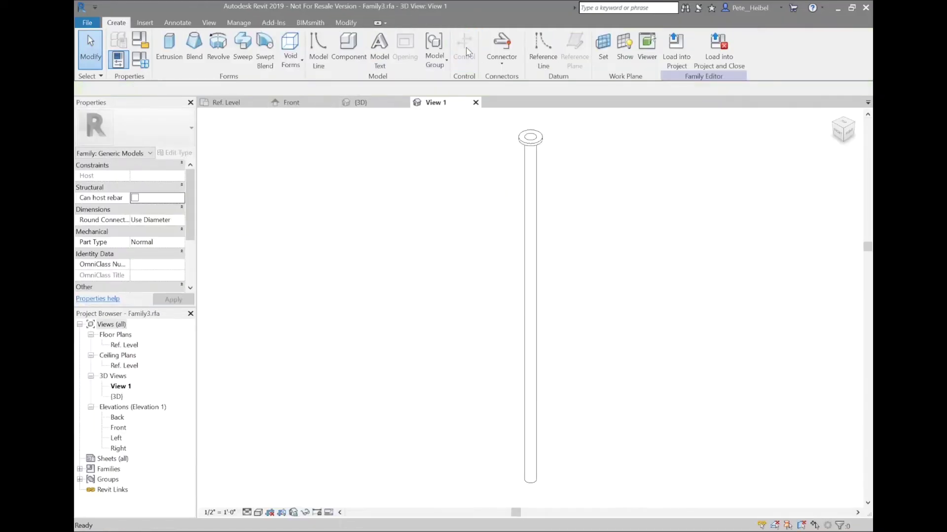
{"action": "double_click", "coordinate": [117, 428]}
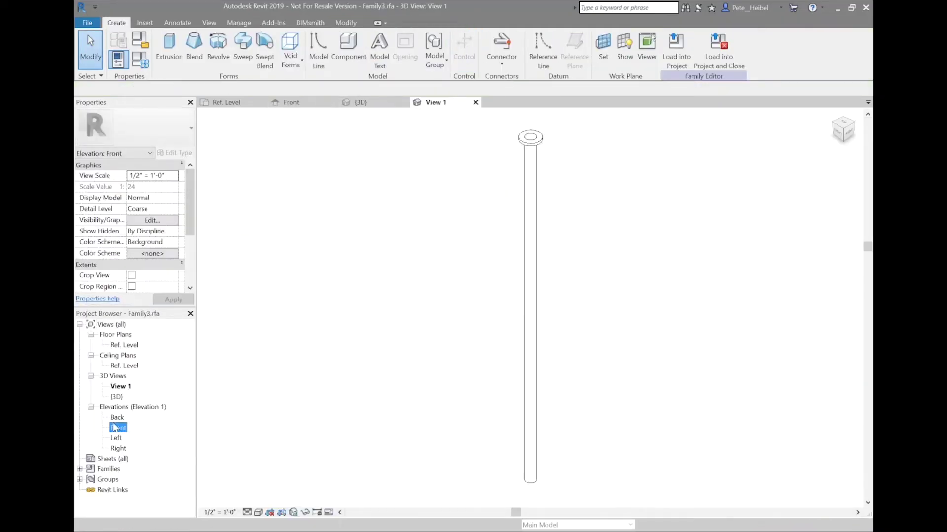
{"action": "scroll", "coordinate": [516, 343], "scroll_direction": "up", "scroll_amount": 5}
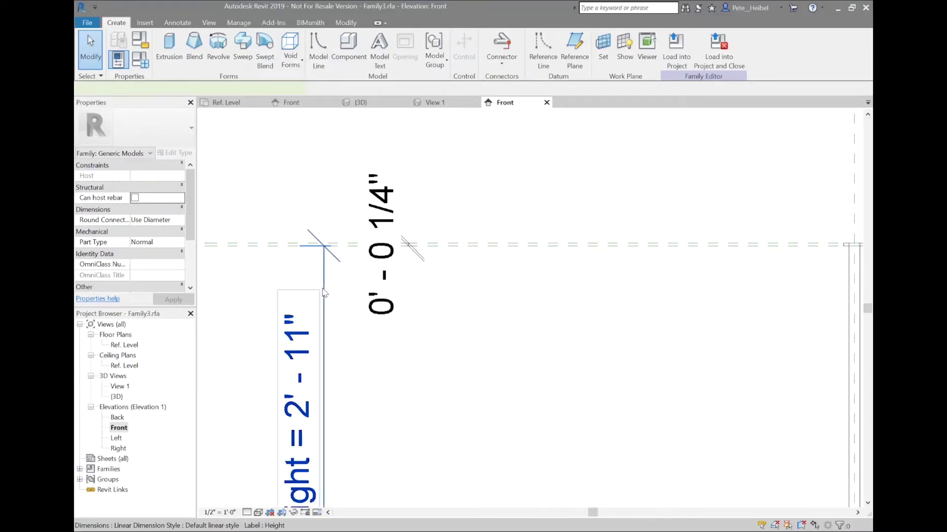
Move the Height dimension's upper witness line to the Fastener reference plane and label the dimension with the Height parameter
{"action": "left_click", "coordinate": [323, 292]}
{"action": "left_click", "coordinate": [598, 48]}
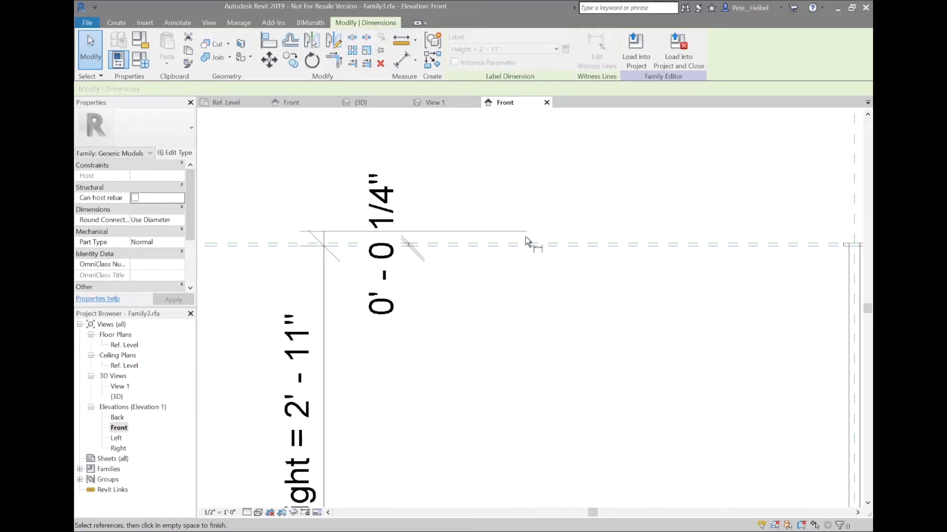
{"action": "left_click", "coordinate": [527, 241]}
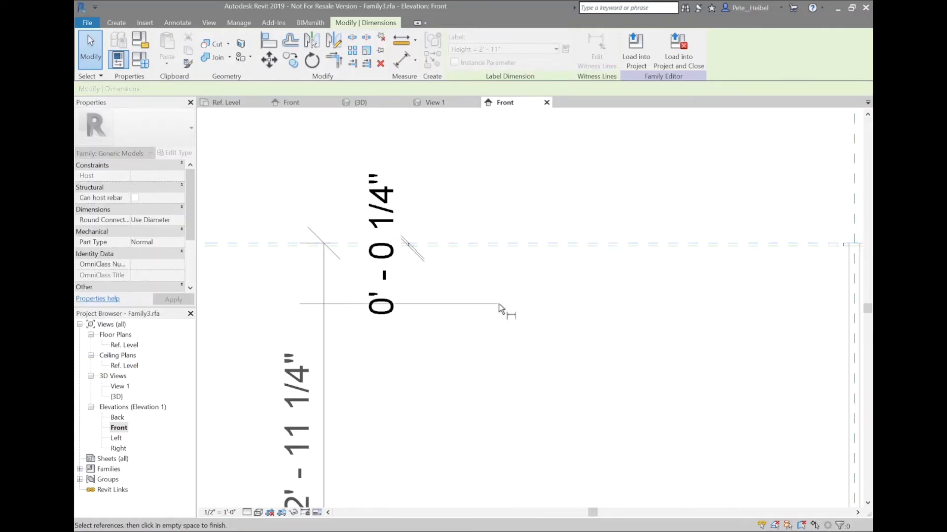
{"action": "left_click", "coordinate": [446, 302]}
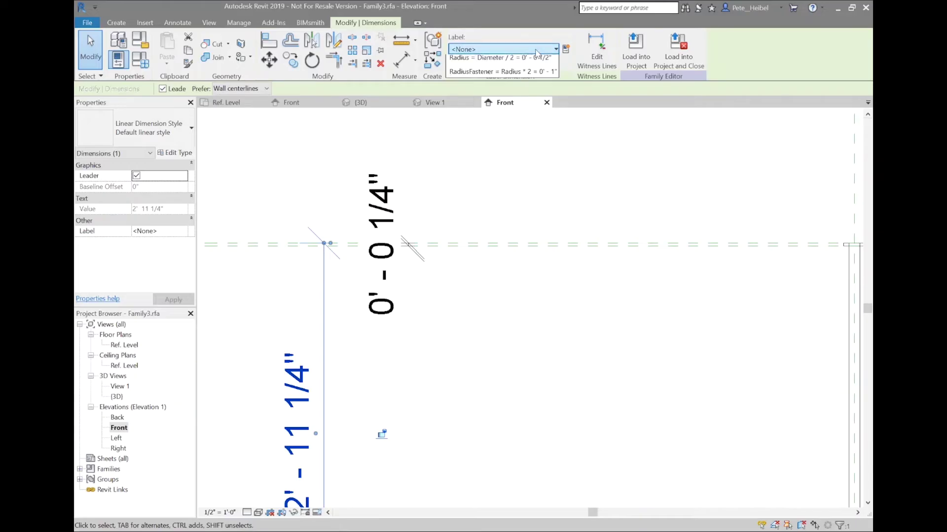
{"action": "left_click", "coordinate": [515, 50]}
{"action": "left_click", "coordinate": [476, 105]}
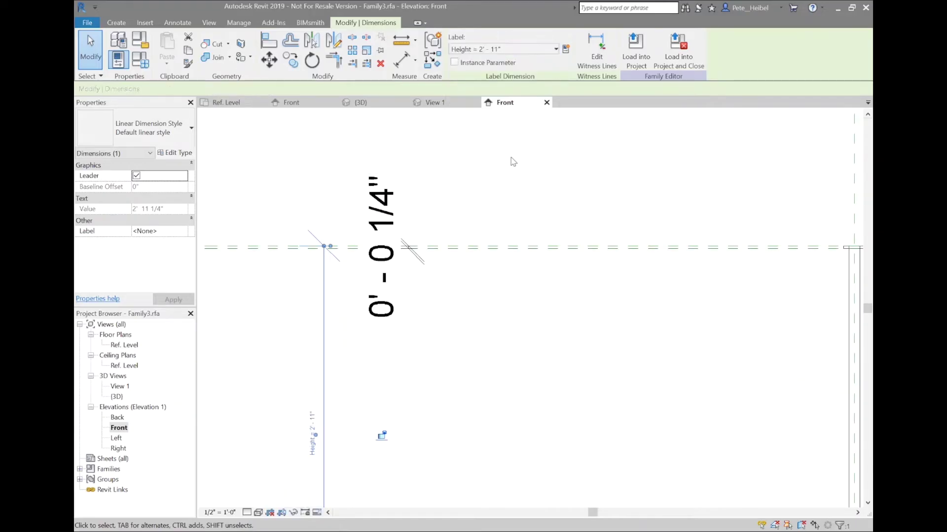
{"action": "left_click", "coordinate": [524, 161]}
Load the edited leg family into the host family, closing it without saving and overwriting the existing version
{"action": "left_click", "coordinate": [510, 45]}
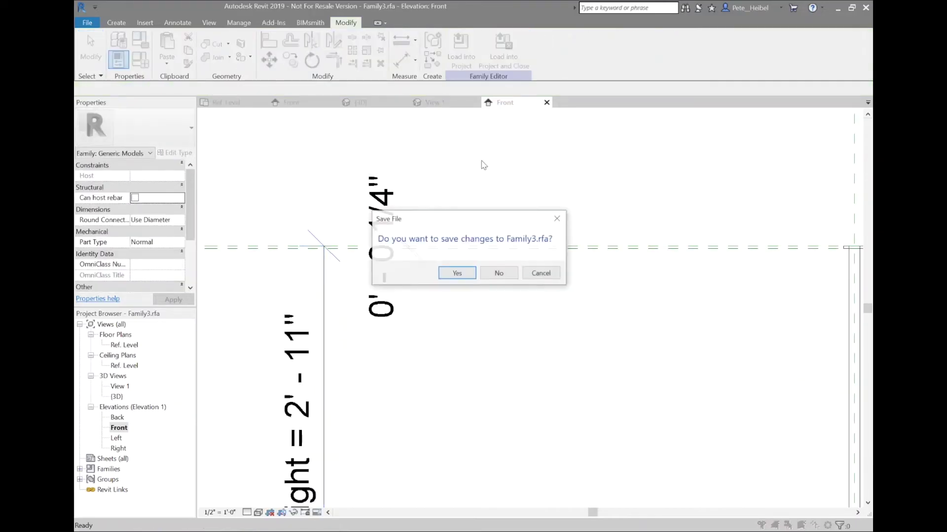
{"action": "left_click", "coordinate": [493, 276]}
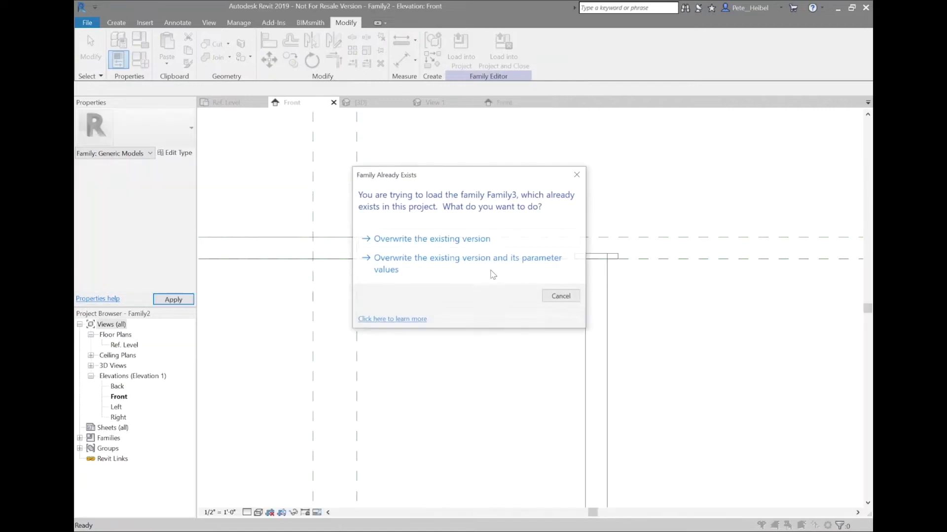
{"action": "left_click", "coordinate": [493, 248]}
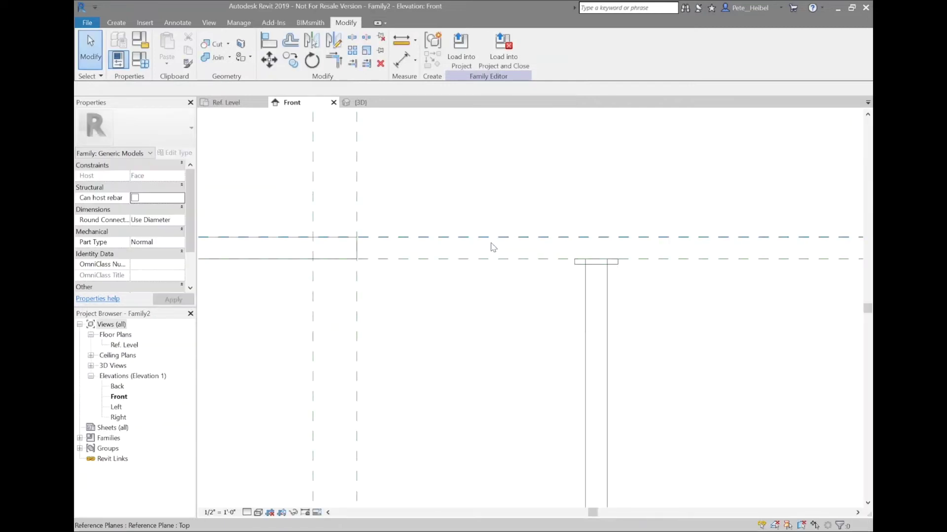
{"action": "scroll", "coordinate": [542, 207], "scroll_direction": "down", "scroll_amount": 3}
{"action": "scroll", "coordinate": [559, 166], "scroll_direction": "down", "scroll_amount": 3}
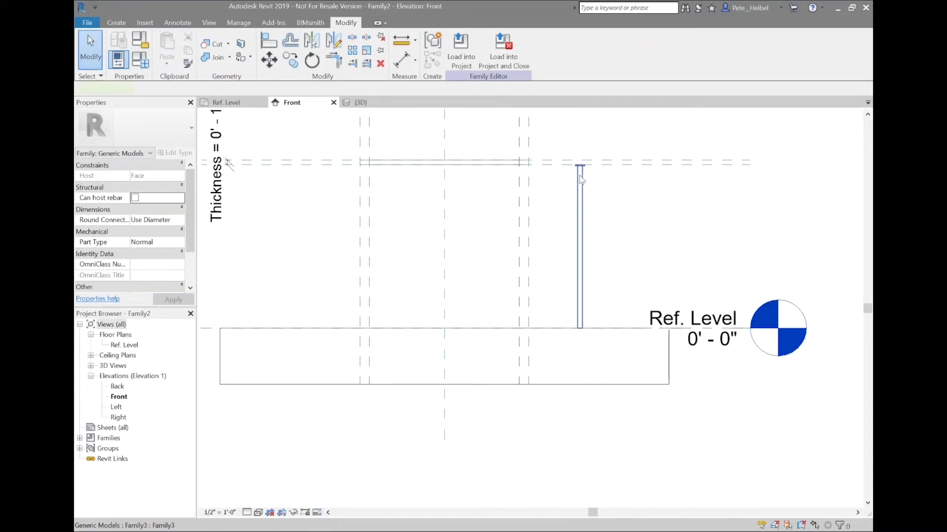
In the Ref. Level floor plan, align and lock the leg's centre to the Leg Offset reference planes at the tabletop's back-right corner
{"action": "left_click", "coordinate": [580, 171]}
{"action": "double_click", "coordinate": [124, 345]}
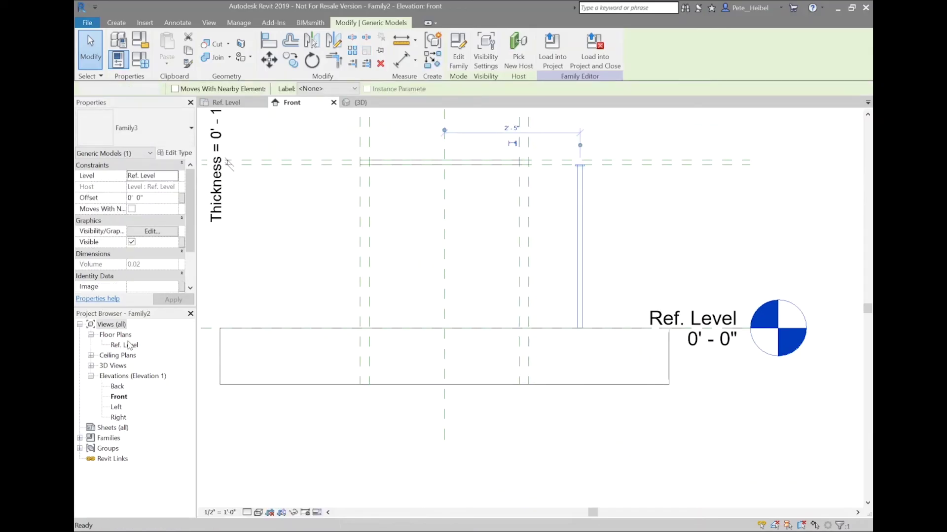
{"action": "key", "text": "Escape"}
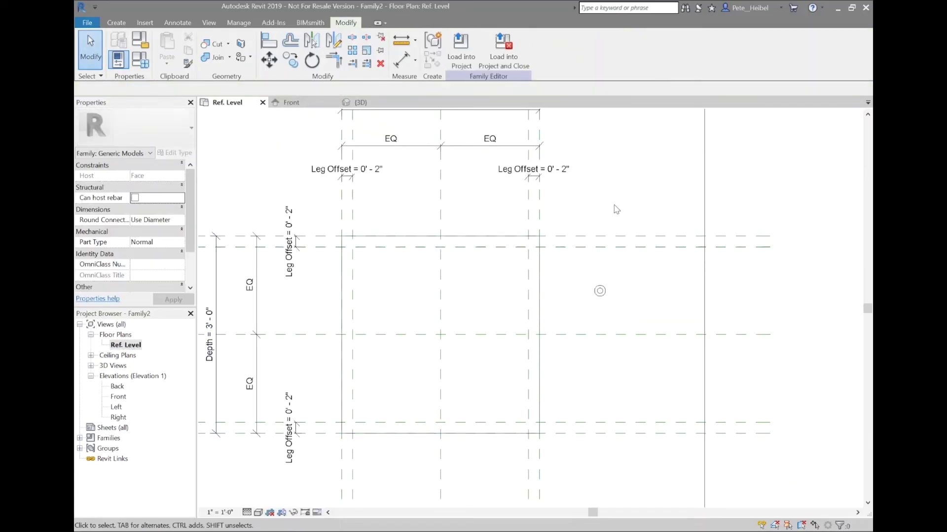
{"action": "scroll", "coordinate": [616, 210], "scroll_direction": "up", "scroll_amount": 2}
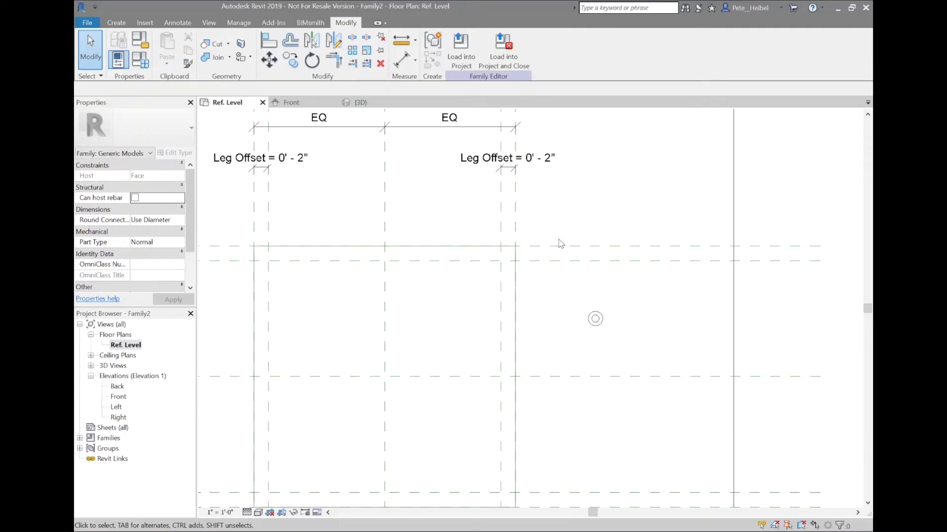
{"action": "key", "text": "a"}
{"action": "key", "text": "l"}
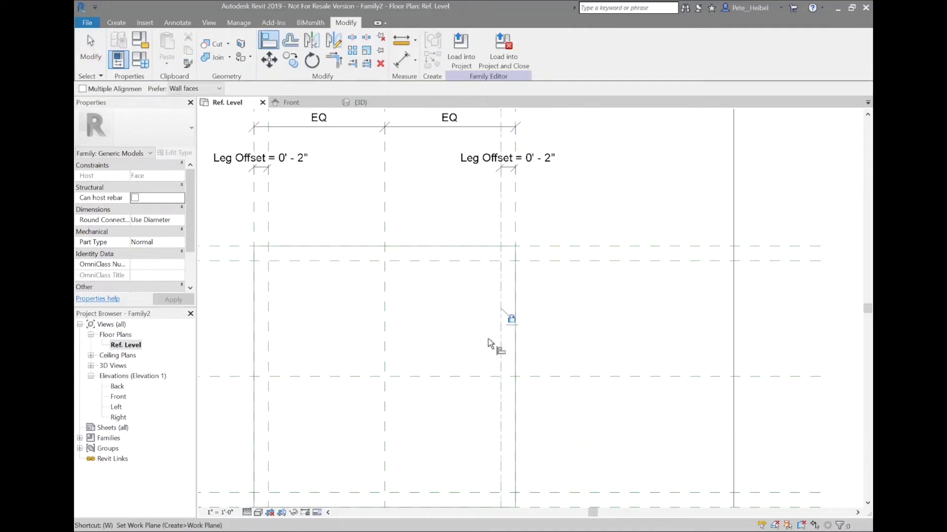
{"action": "left_click", "coordinate": [501, 326]}
{"action": "left_click", "coordinate": [542, 262]}
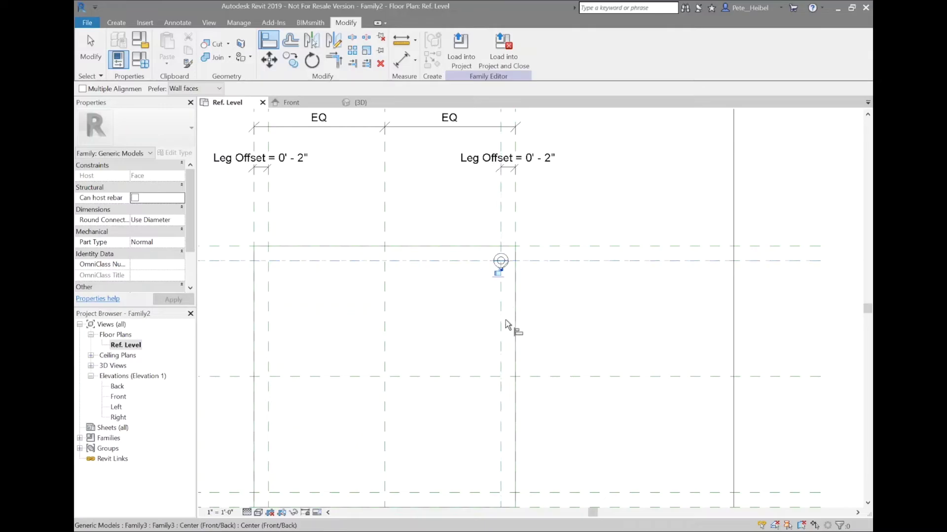
{"action": "middle_click_drag", "start_coordinate": [498, 261], "coordinate": [602, 255]}
Copy the leg toward the back-left corner and align and lock the copy to the Leg Offset reference planes there
{"action": "left_click", "coordinate": [601, 256]}
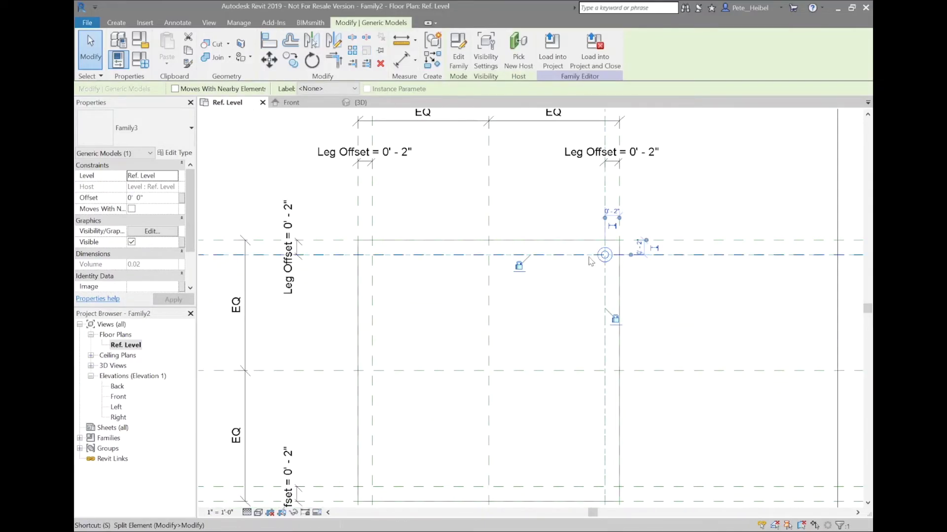
{"action": "key", "text": "a"}
{"action": "key", "text": "l"}
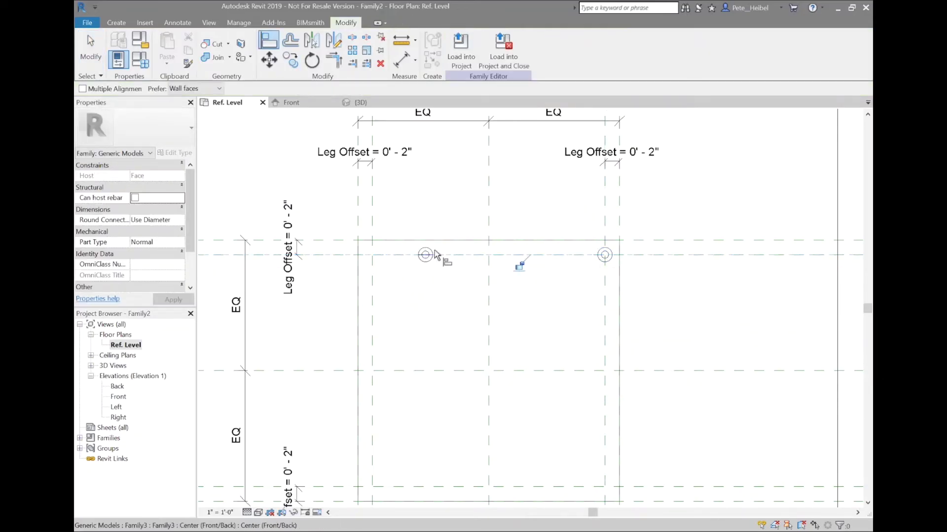
{"action": "middle_click_drag", "start_coordinate": [387, 317], "coordinate": [443, 260]}
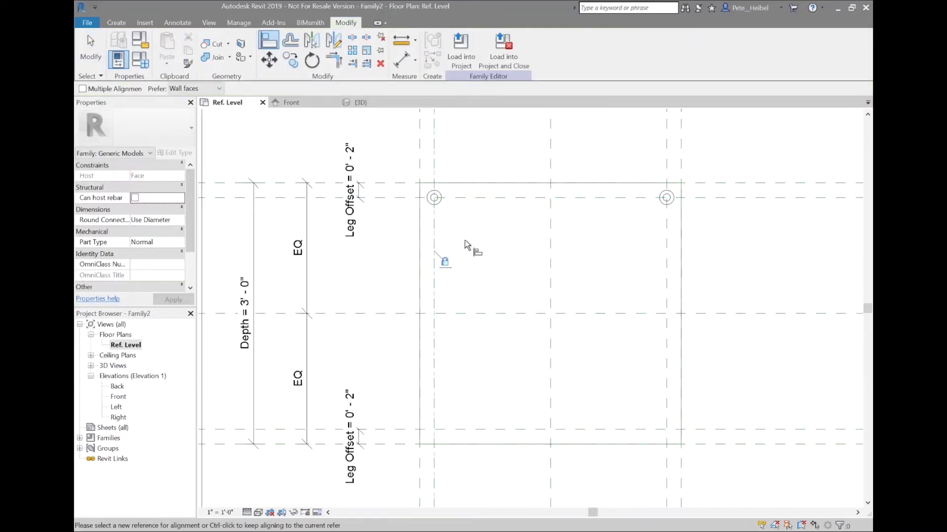
{"action": "key", "text": "Escape"}
Copy the back-left leg toward the front and align and lock it to the front-left Leg Offset reference planes
{"action": "left_click_drag", "start_coordinate": [435, 197], "coordinate": [474, 366], "text": "ctrl"}
{"action": "key", "text": "a"}
{"action": "key", "text": "l"}
{"action": "left_click", "coordinate": [476, 429]}
{"action": "left_click", "coordinate": [475, 373]}
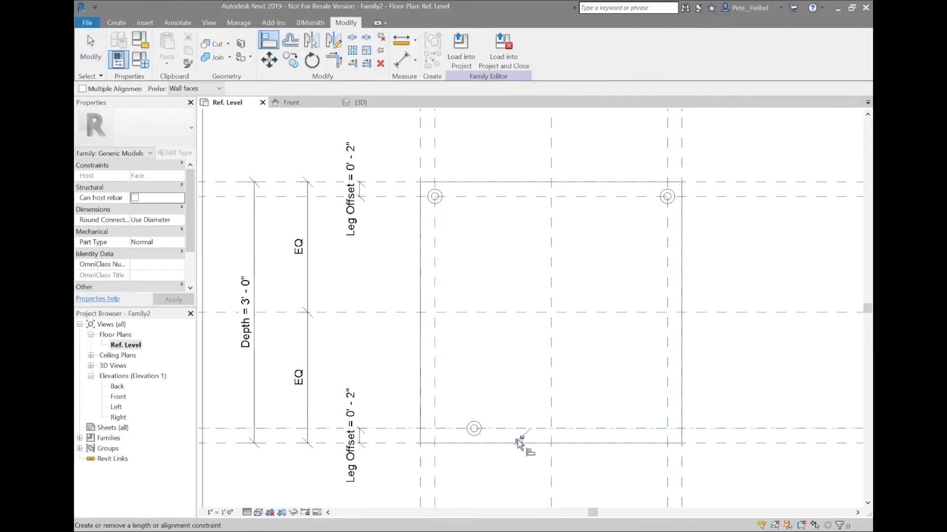
{"action": "left_click", "coordinate": [436, 408]}
{"action": "left_click", "coordinate": [474, 428]}
{"action": "key", "text": "Escape"}
Copy the front-left leg across the table and align it to the front-right Leg Offset reference planes
{"action": "left_click_drag", "start_coordinate": [435, 428], "coordinate": [586, 407], "text": "ctrl"}
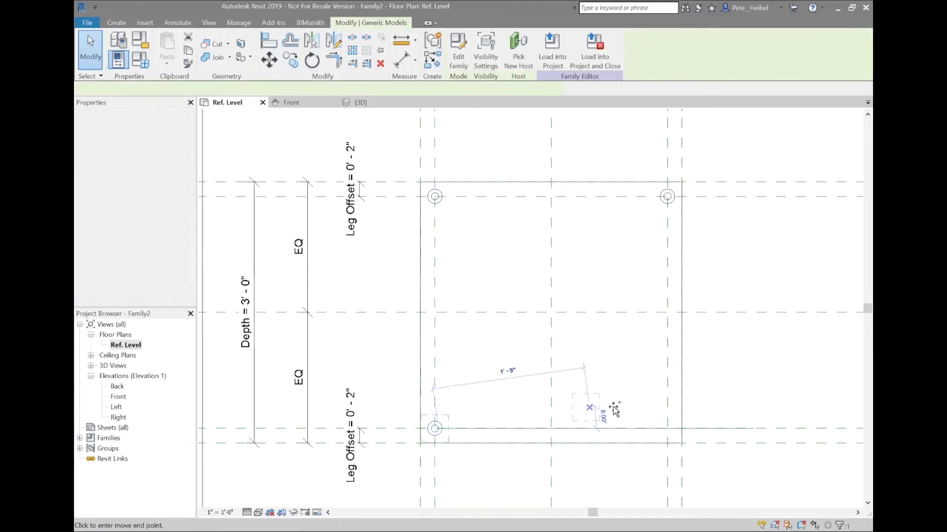
{"action": "key", "text": "a"}
{"action": "key", "text": "l"}
{"action": "left_click", "coordinate": [667, 316]}
{"action": "left_click", "coordinate": [586, 416]}
{"action": "left_click", "coordinate": [663, 428]}
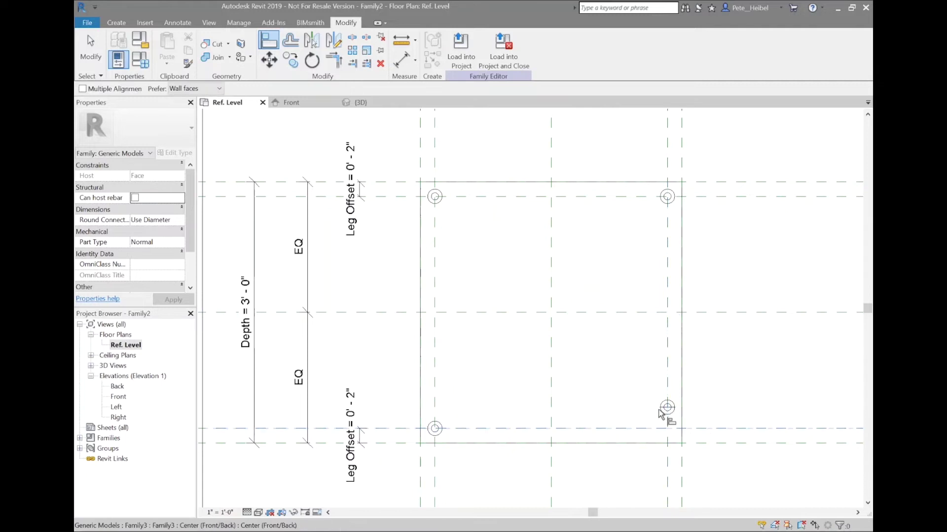
{"action": "left_click", "coordinate": [669, 416]}
{"action": "key", "text": "Escape"}
{"action": "key", "text": "Escape"}
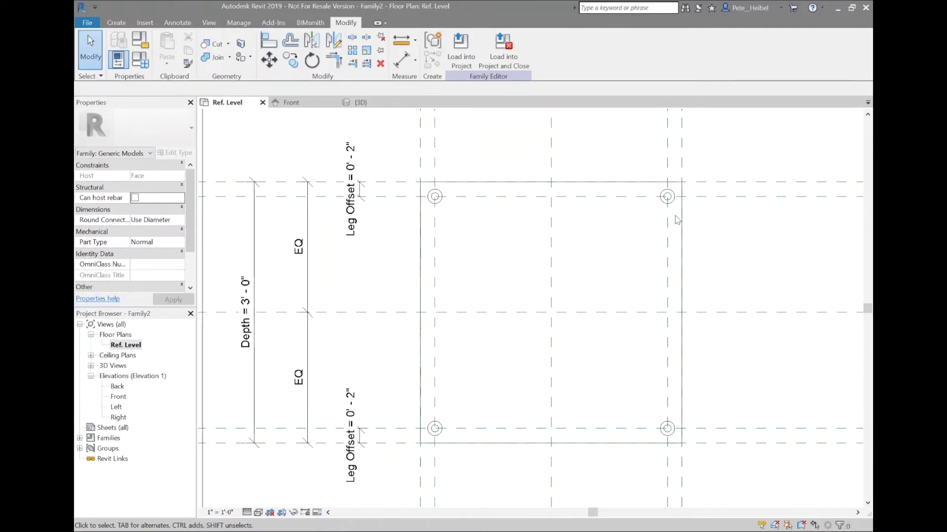
Label all four legs with a new family type parameter named LegType, choosing a different parameter group from the default
{"action": "left_click", "coordinate": [423, 188]}
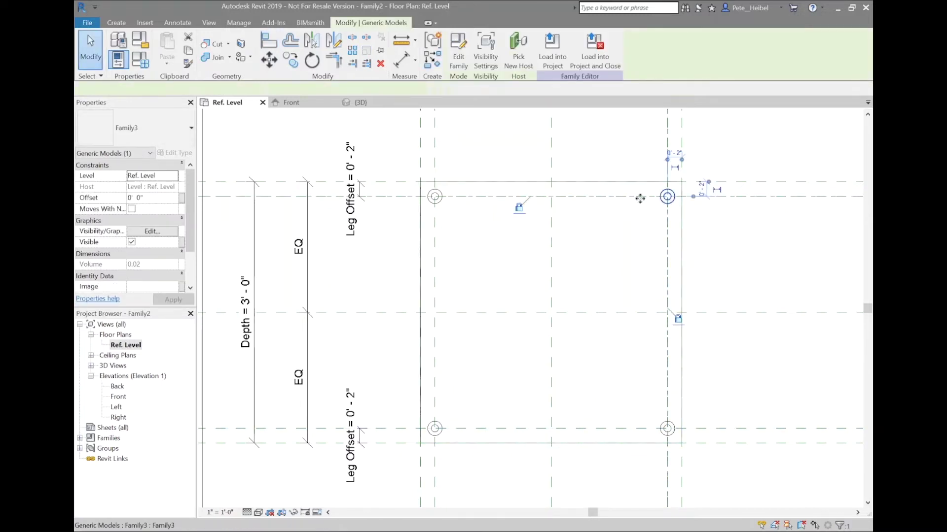
{"action": "left_click", "coordinate": [434, 197], "text": "ctrl"}
{"action": "left_click", "coordinate": [435, 429], "text": "ctrl"}
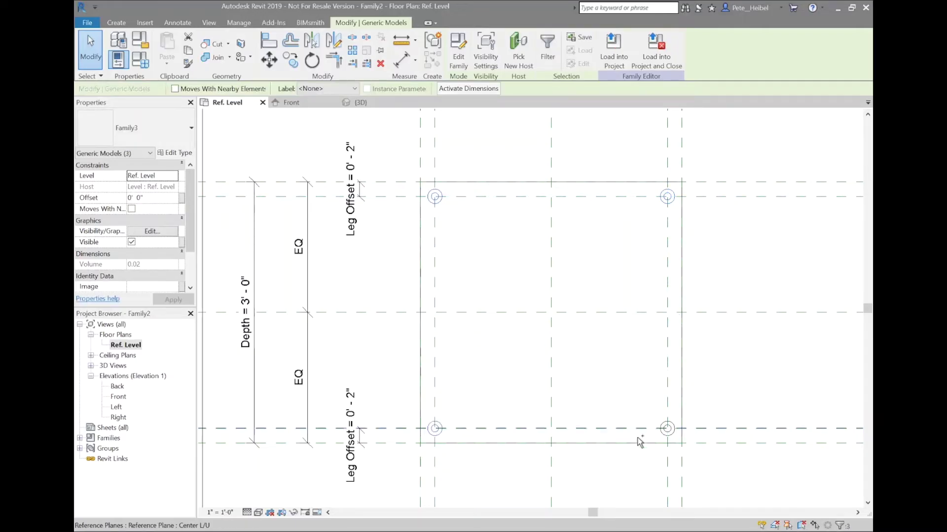
{"action": "left_click", "coordinate": [673, 428], "text": "ctrl"}
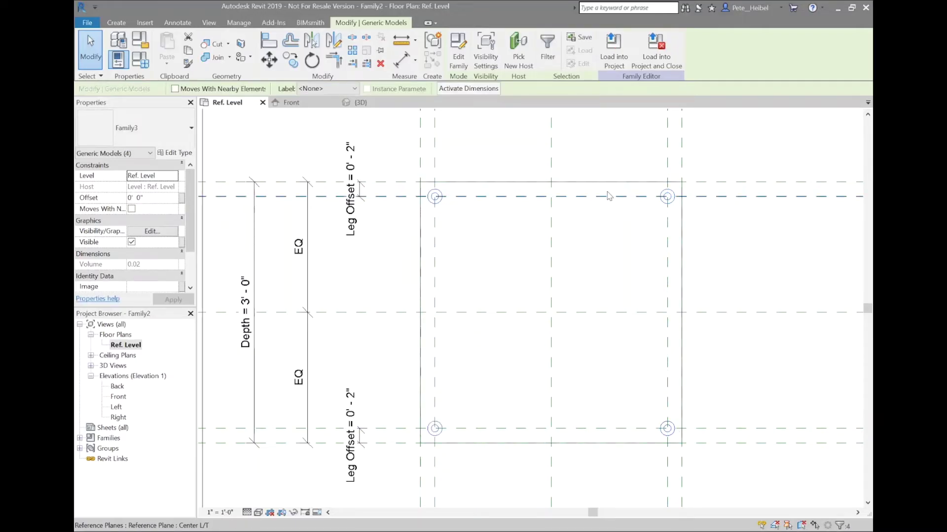
{"action": "left_click", "coordinate": [334, 89]}
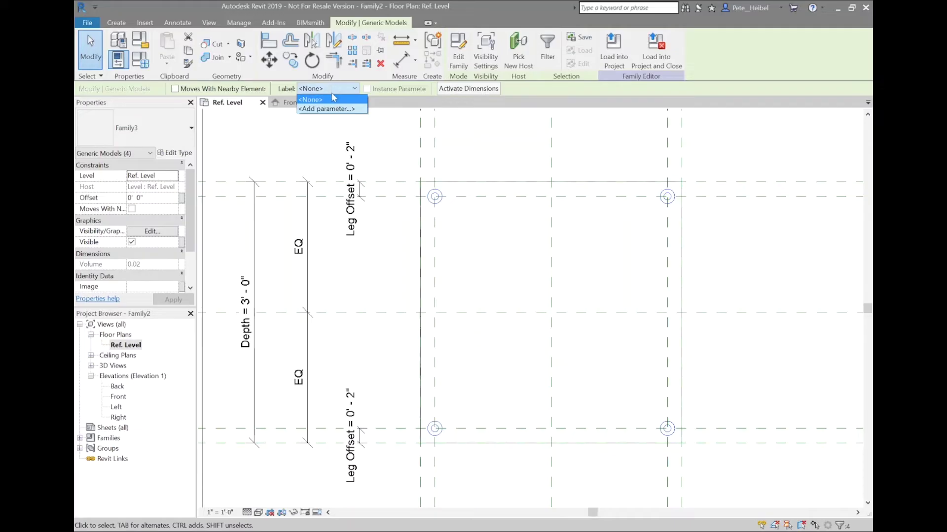
{"action": "left_click", "coordinate": [331, 109]}
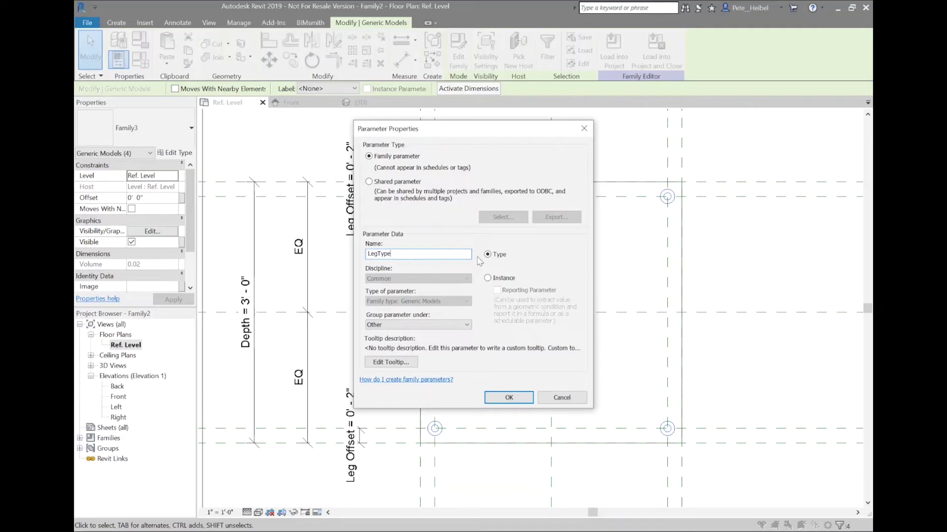
{"action": "left_click", "coordinate": [431, 326]}
{"action": "scroll", "coordinate": [425, 197], "scroll_direction": "up", "scroll_amount": 1}
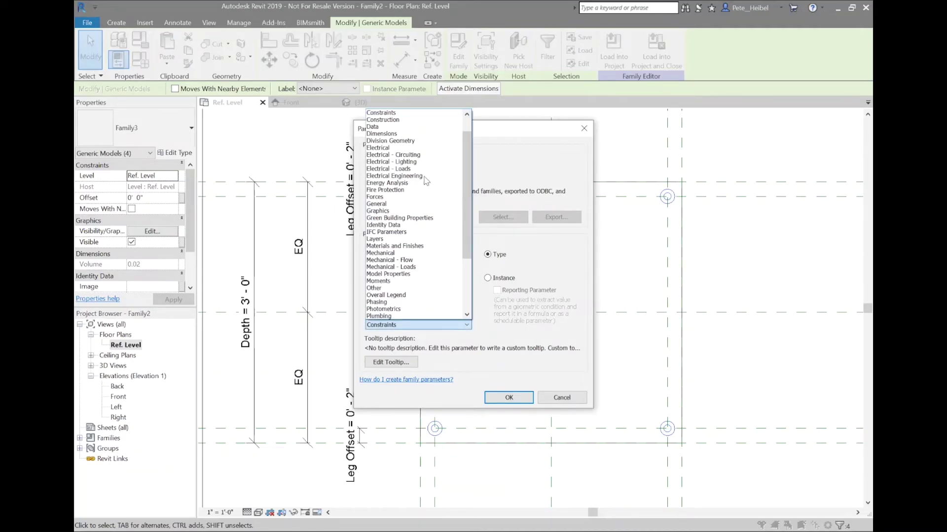
{"action": "left_click", "coordinate": [434, 127]}
{"action": "left_click", "coordinate": [509, 398]}
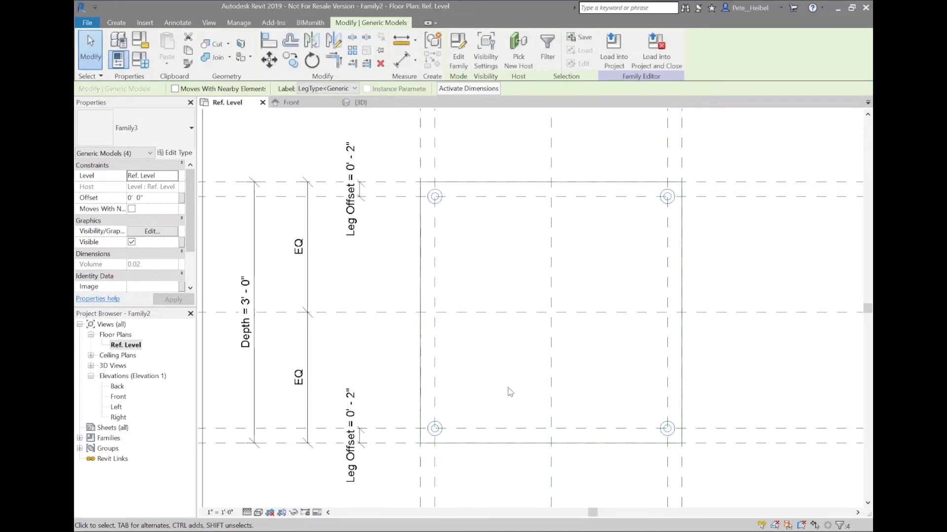
{"action": "left_click", "coordinate": [755, 246]}
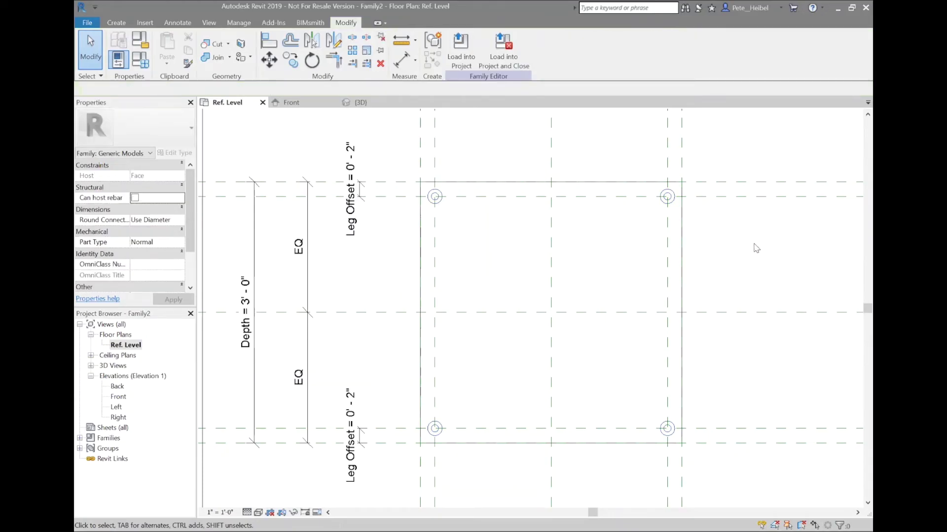
Open the leg family for editing from a placed leg in the 3D view and delete its tall cylindrical extrusion
{"action": "key", "text": "ctrl+Tab"}
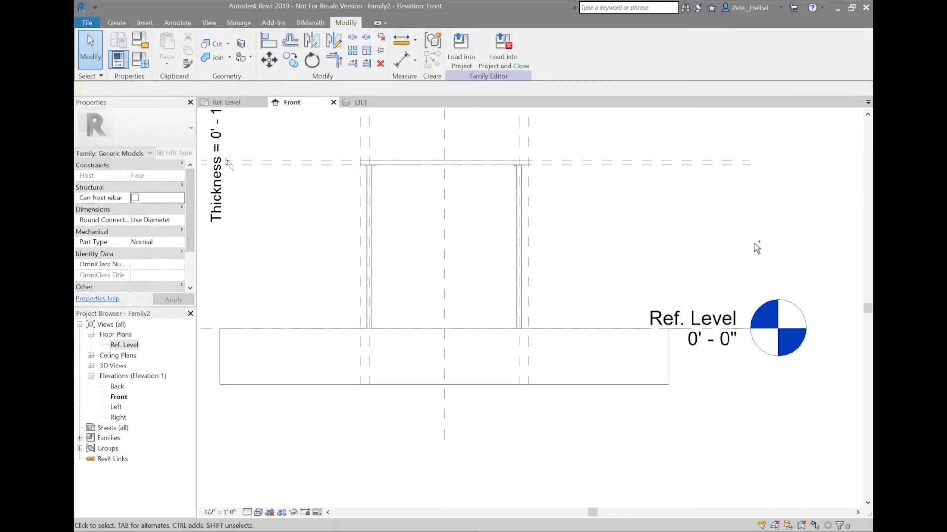
{"action": "key", "text": "ctrl+Tab"}
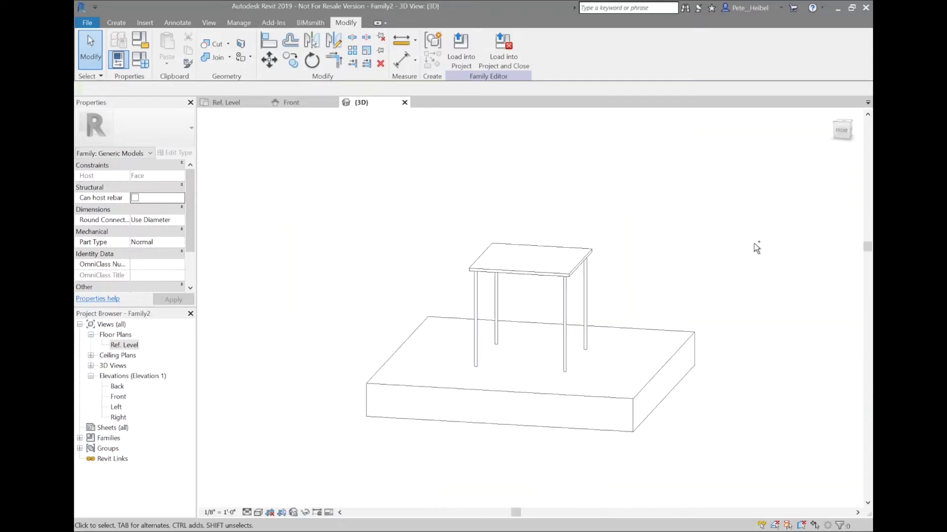
{"action": "key", "text": "ctrl+Tab"}
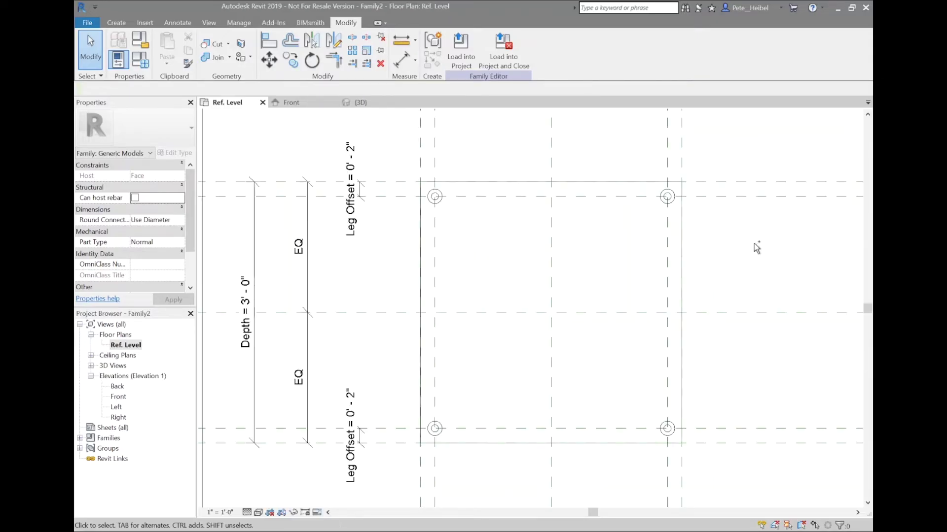
{"action": "key", "text": "ctrl+shift+Tab"}
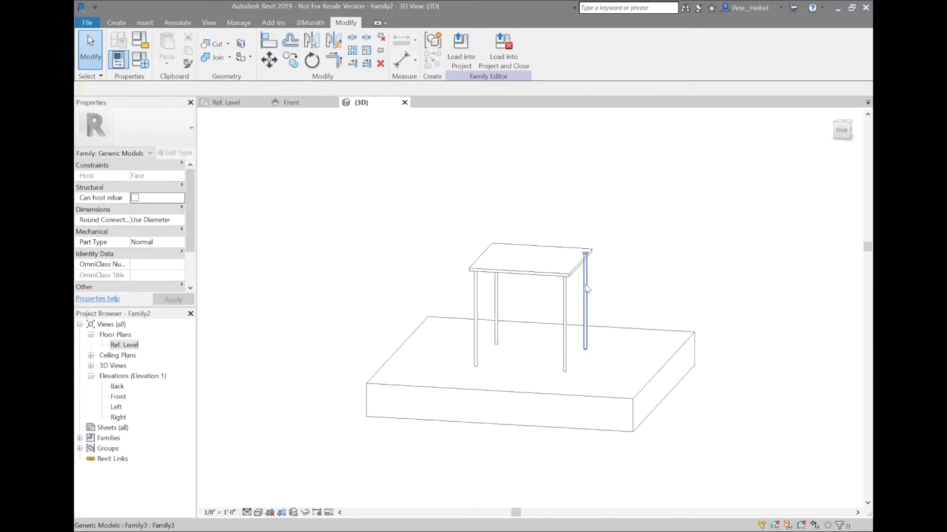
{"action": "left_click", "coordinate": [586, 306]}
{"action": "left_click", "coordinate": [461, 49]}
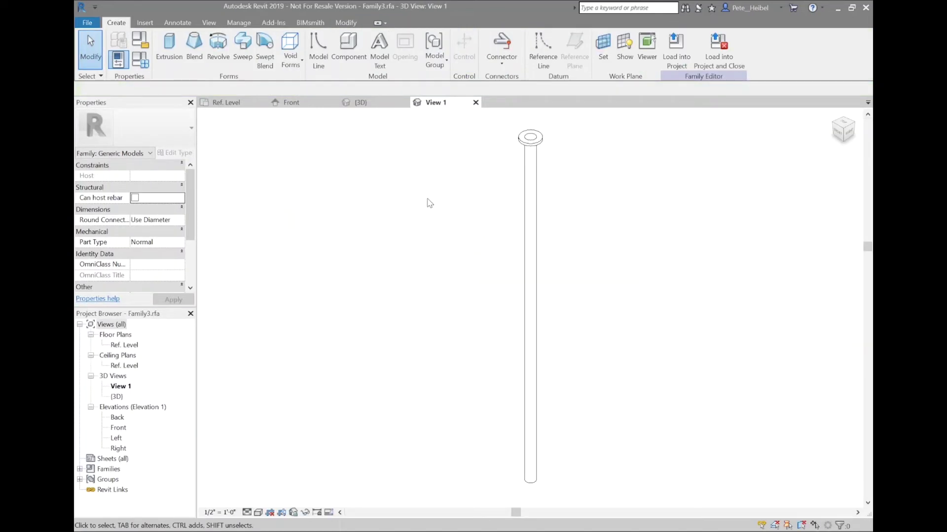
{"action": "left_click", "coordinate": [541, 185]}
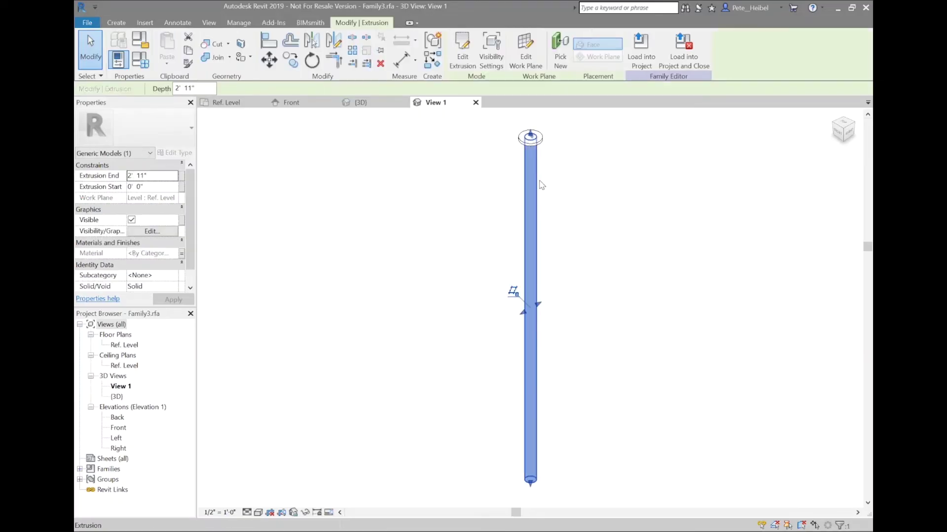
{"action": "key", "text": "Delete"}
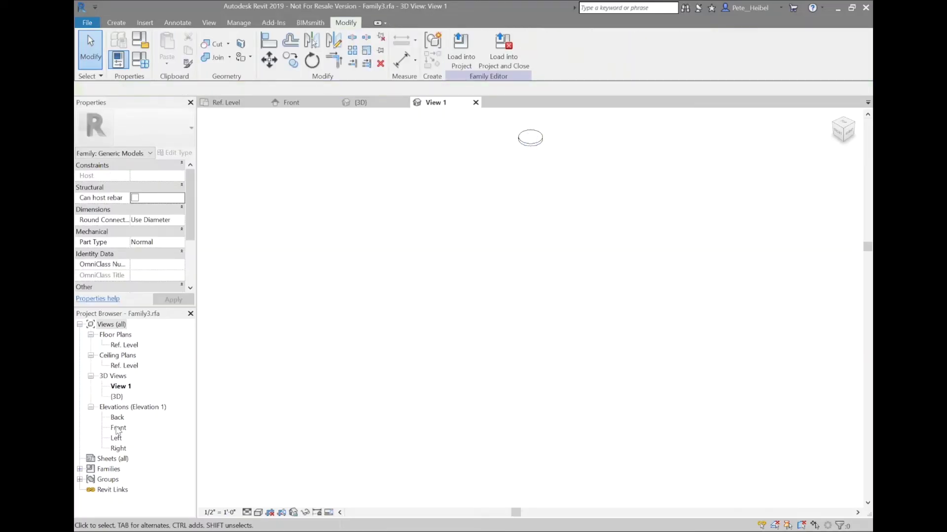
Start a Revolve in the Front elevation and pick the Center (Left/Right) reference plane as its axis line
{"action": "double_click", "coordinate": [117, 428]}
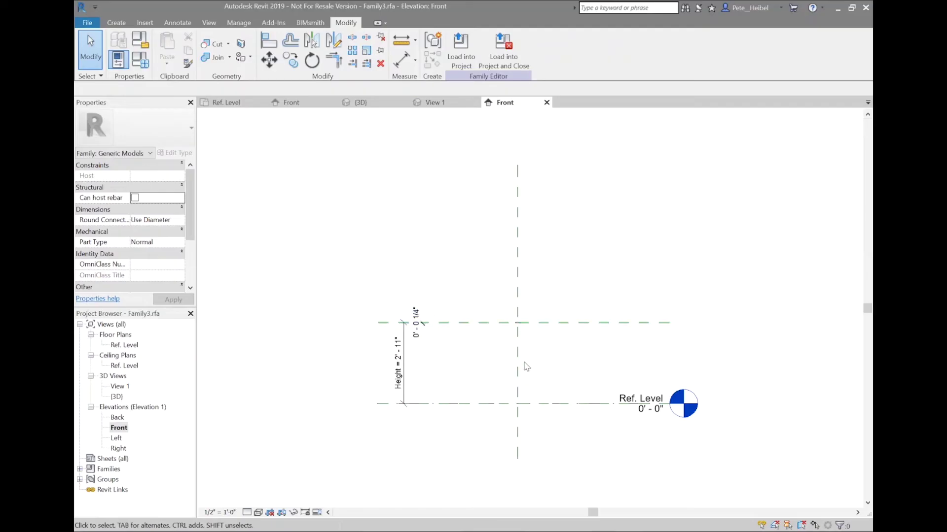
{"action": "scroll", "coordinate": [526, 367], "scroll_direction": "up", "scroll_amount": 5}
{"action": "middle_click_drag", "start_coordinate": [524, 363], "coordinate": [626, 294]}
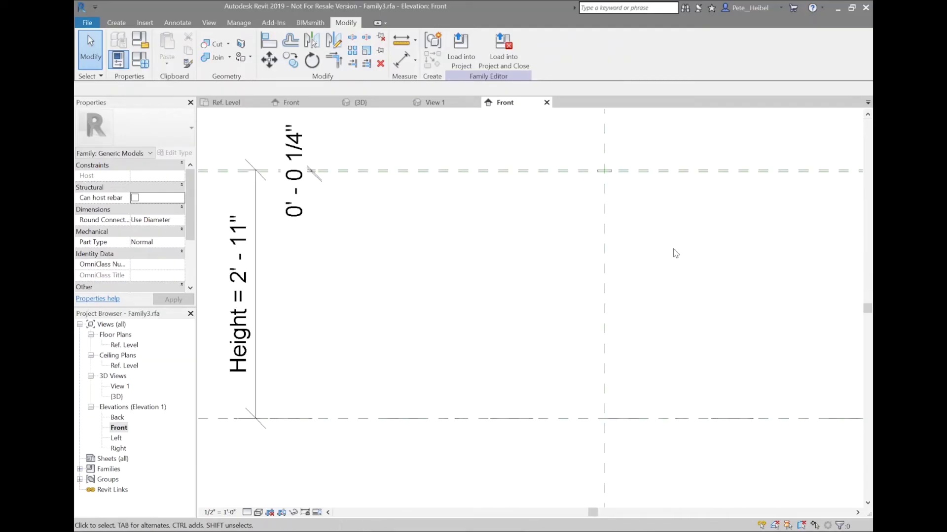
{"action": "left_click", "coordinate": [116, 24]}
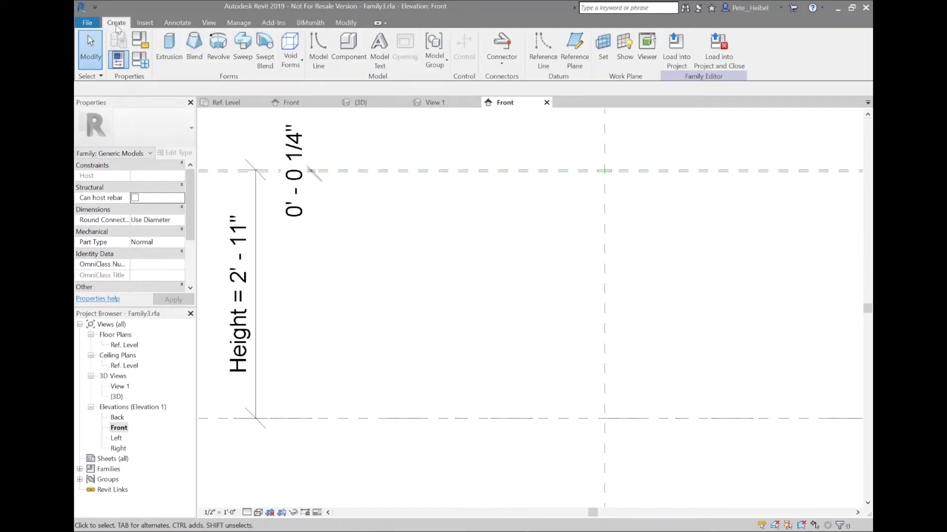
{"action": "left_click", "coordinate": [219, 52]}
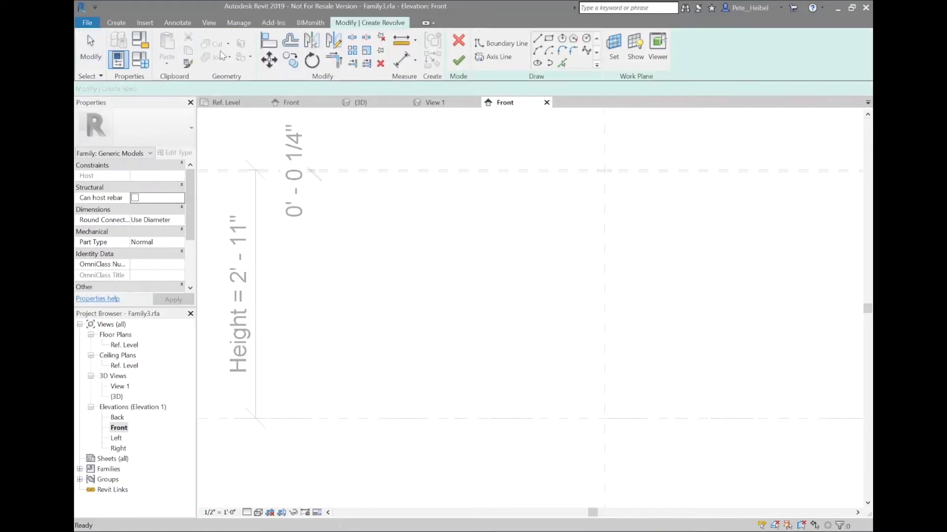
{"action": "left_click", "coordinate": [502, 57]}
{"action": "left_click", "coordinate": [549, 38]}
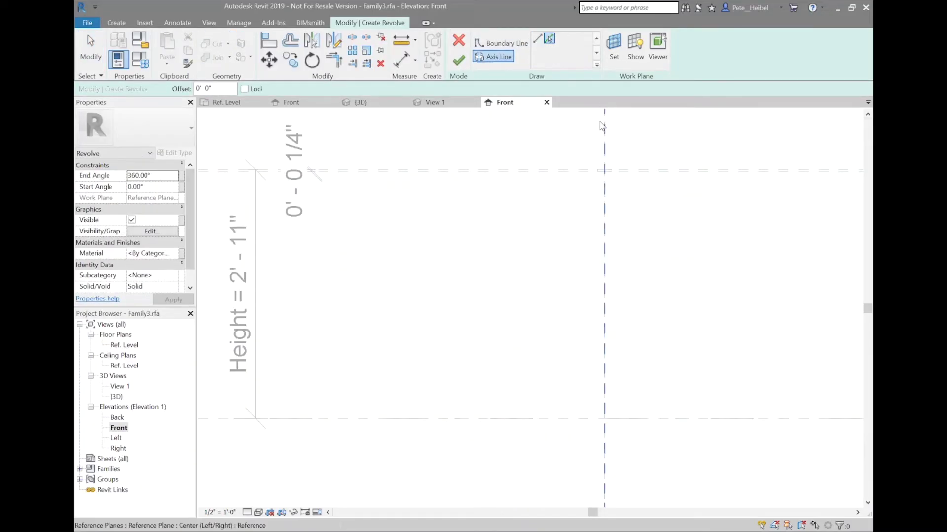
{"action": "left_click", "coordinate": [602, 128]}
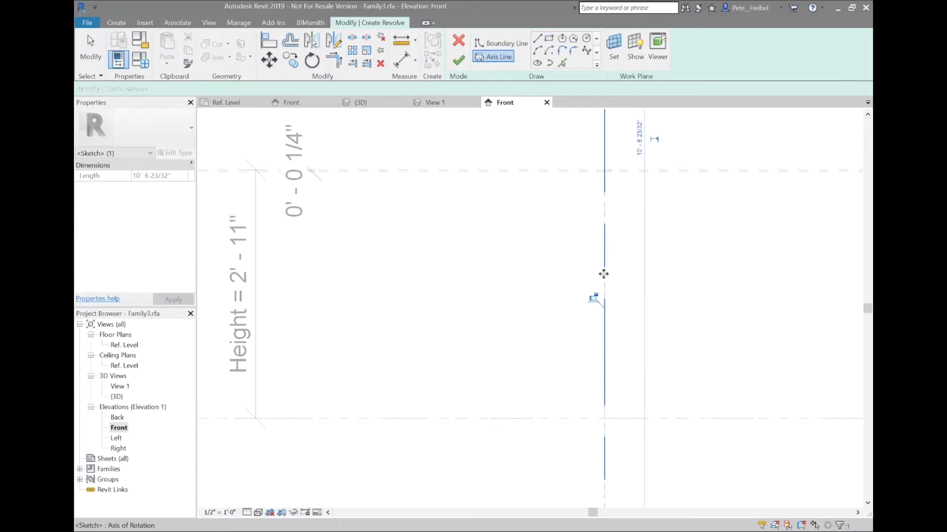
Sketch the top of the leg's revolve boundary with short horizontal and vertical lines from the axis, followed by an outward-bulging semicircular arc
{"action": "left_click", "coordinate": [505, 44]}
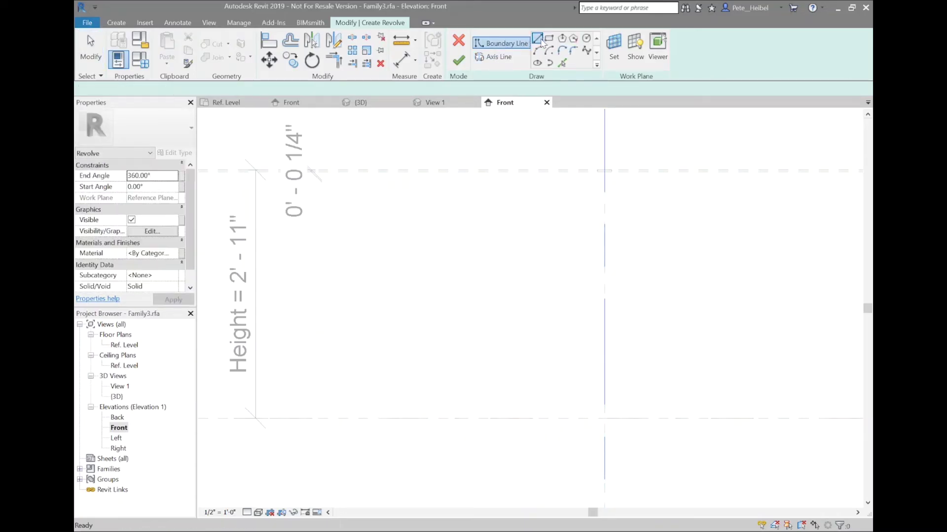
{"action": "scroll", "coordinate": [646, 190], "scroll_direction": "up", "scroll_amount": 5}
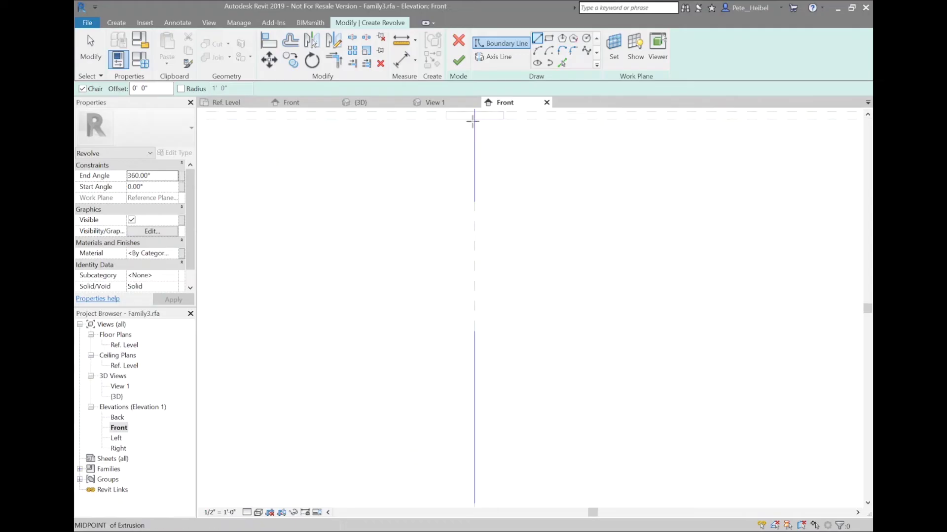
{"action": "left_click", "coordinate": [453, 119]}
{"action": "left_click", "coordinate": [453, 132]}
{"action": "key", "text": "Escape"}
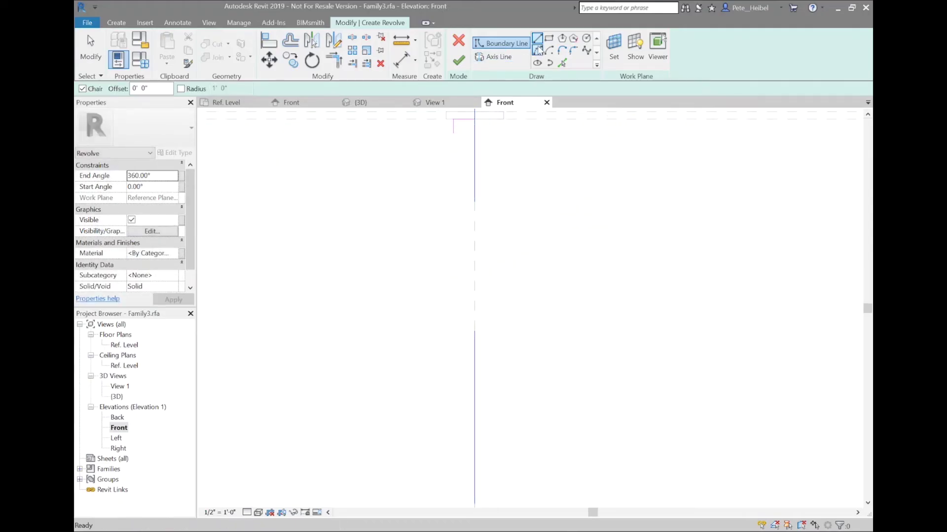
{"action": "left_click", "coordinate": [537, 50]}
{"action": "left_click", "coordinate": [453, 132]}
{"action": "left_click", "coordinate": [450, 147]}
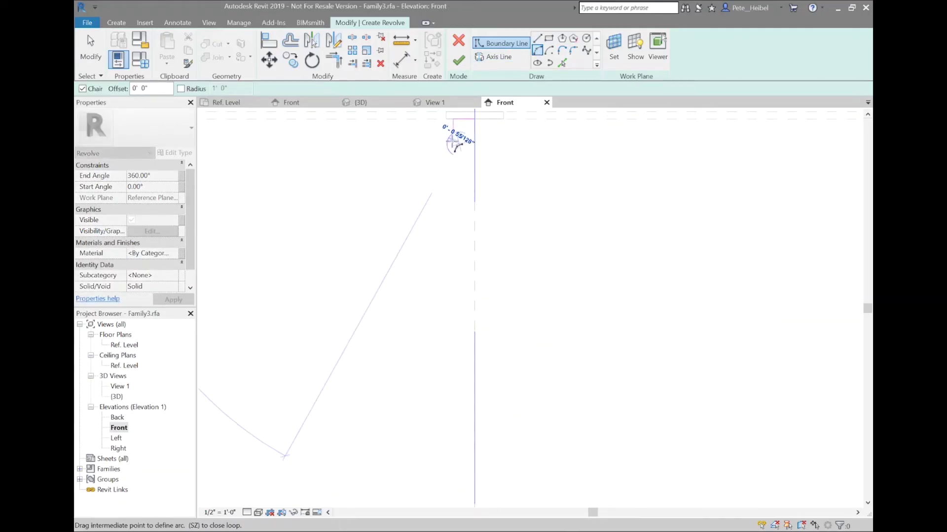
{"action": "left_click", "coordinate": [444, 144]}
Continue the boundary below the arc with an outward-flaring line, a short line back inward and a long vertical shaft line
{"action": "left_click", "coordinate": [537, 38]}
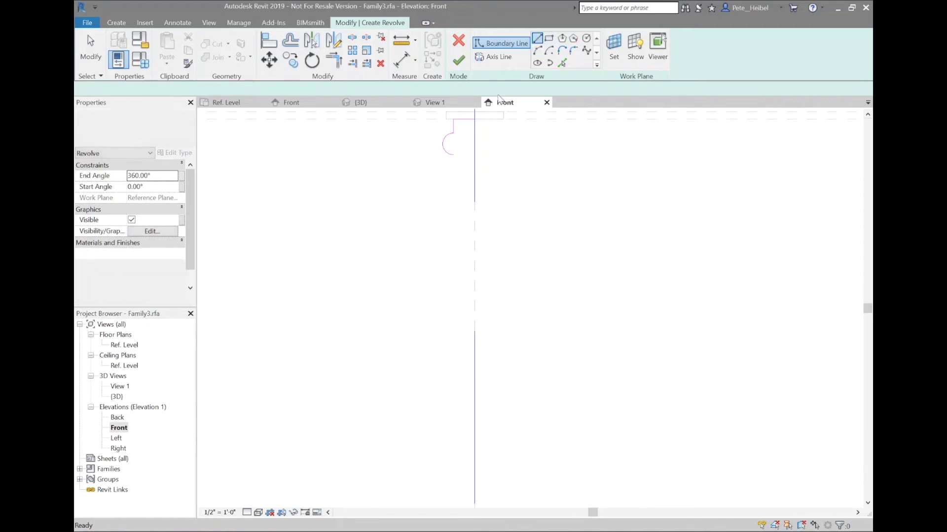
{"action": "left_click", "coordinate": [444, 189]}
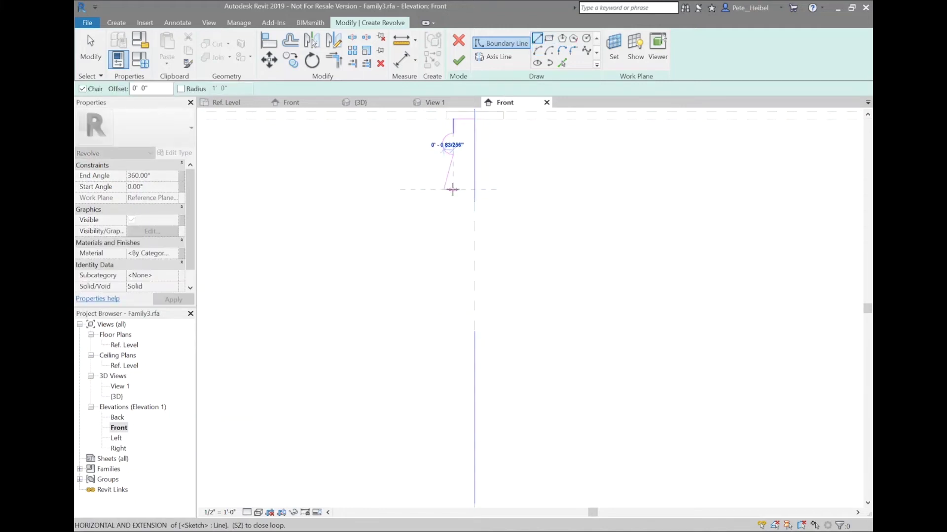
{"action": "mouse_move", "coordinate": [458, 439]}
{"action": "middle_mouse_down"}
{"action": "mouse_move", "coordinate": [502, 43]}
{"action": "mouse_move", "coordinate": [486, 338]}
{"action": "middle_mouse_up"}
Sketch two stacked outward-bulging arcs below the shaft line, making the lower arc larger
{"action": "left_click", "coordinate": [538, 50]}
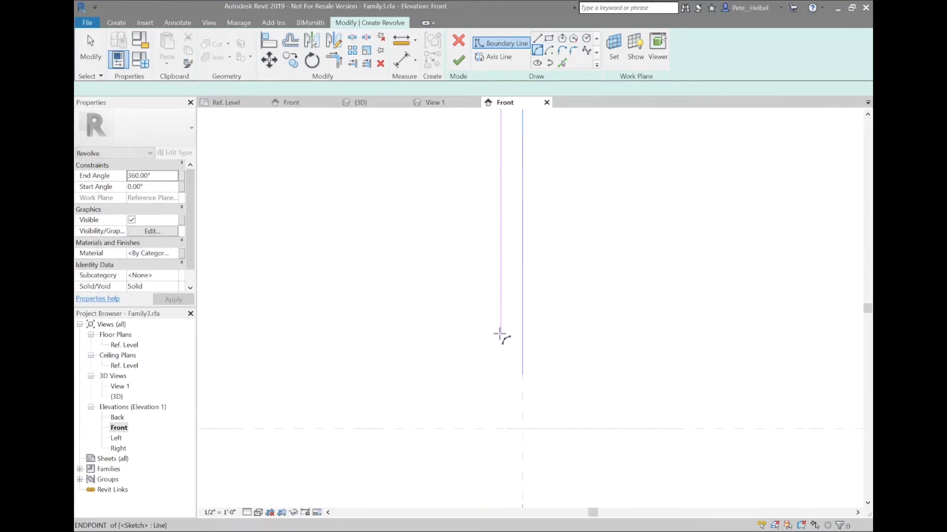
{"action": "left_click", "coordinate": [501, 334]}
{"action": "left_click", "coordinate": [500, 355]}
{"action": "left_click", "coordinate": [491, 345]}
{"action": "left_click", "coordinate": [500, 393]}
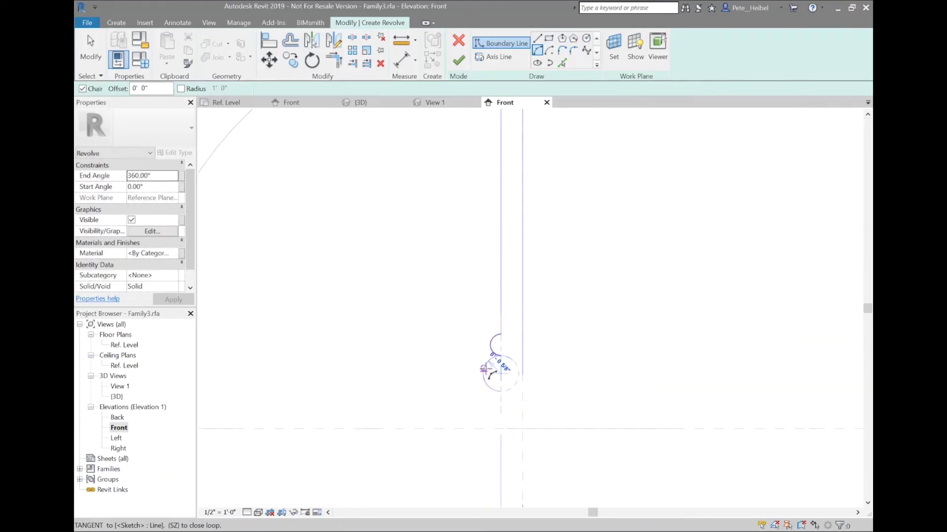
{"action": "left_click", "coordinate": [483, 374]}
{"action": "key", "text": "Escape"}
Sketch the leg's foot with a short vertical line, an outward horizontal line and a rounded arc down to the Ref. Level
{"action": "left_click", "coordinate": [500, 393]}
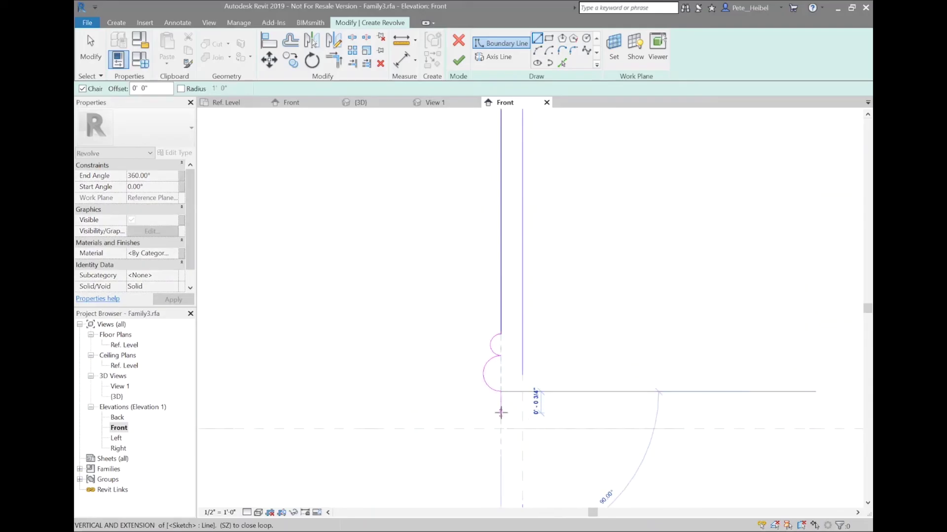
{"action": "left_click", "coordinate": [501, 413]}
{"action": "left_click", "coordinate": [466, 413]}
{"action": "key", "text": "Escape"}
{"action": "left_click", "coordinate": [537, 50]}
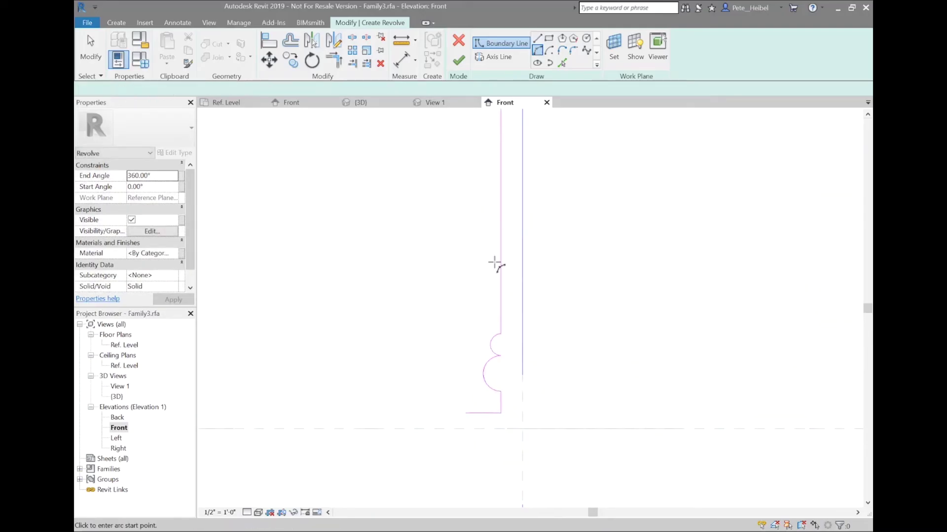
{"action": "left_click", "coordinate": [458, 417]}
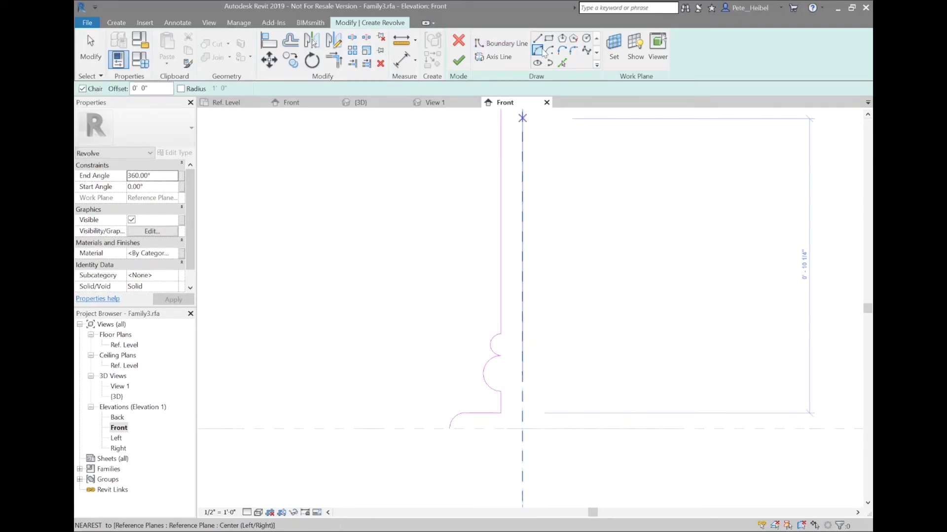
Close the boundary along the Ref. Level and back up the axis to the profile's top, and finish the revolve
{"action": "left_click", "coordinate": [536, 38]}
{"action": "left_click", "coordinate": [450, 428]}
{"action": "left_click", "coordinate": [522, 428]}
{"action": "scroll", "coordinate": [534, 305], "scroll_direction": "down", "scroll_amount": 5}
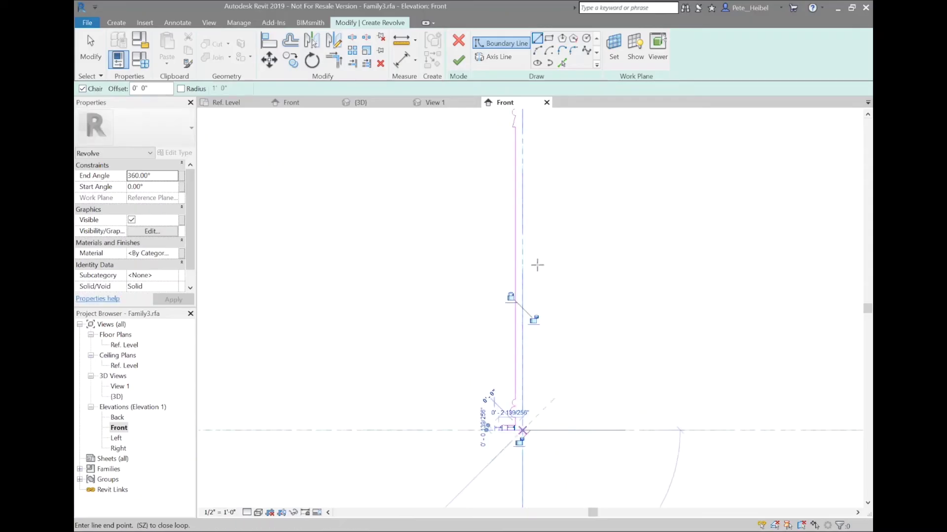
{"action": "key", "text": "Escape"}
{"action": "key", "text": "Escape"}
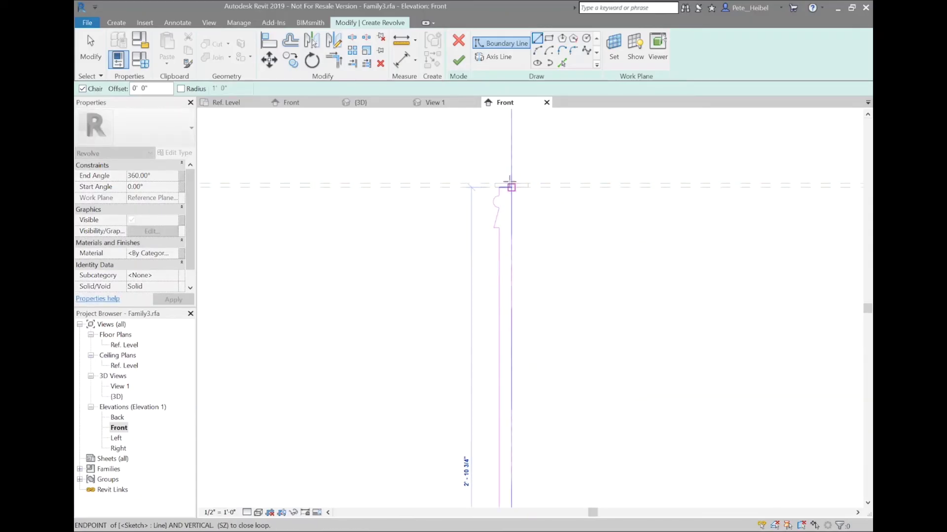
{"action": "left_click", "coordinate": [458, 59]}
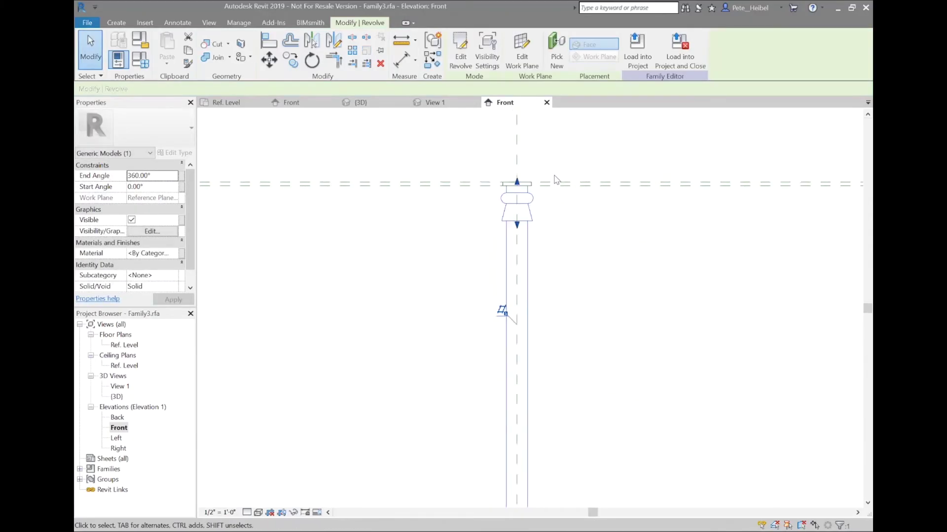
{"action": "scroll", "coordinate": [556, 198], "scroll_direction": "down", "scroll_amount": 3}
{"action": "left_click", "coordinate": [576, 259]}
{"action": "scroll", "coordinate": [576, 259], "scroll_direction": "up", "scroll_amount": 3}
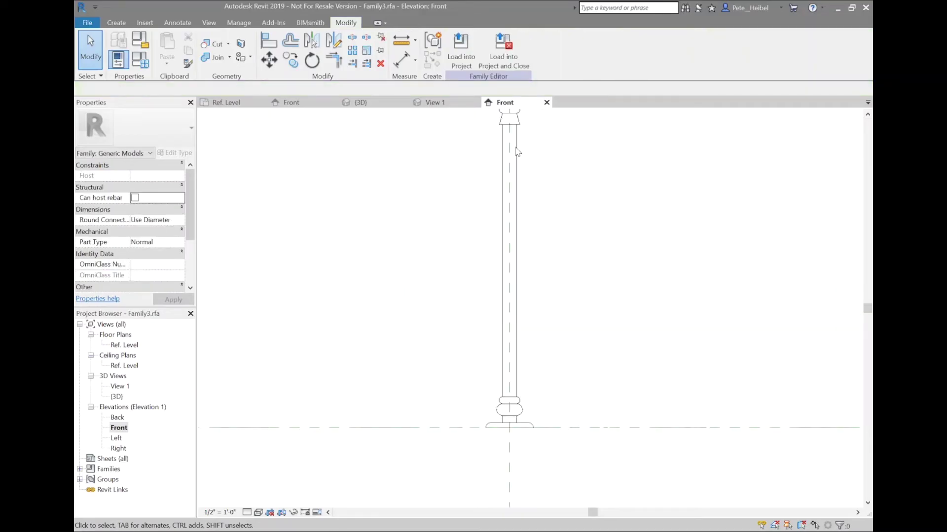
Save the modified leg as a separate family file named Family4.rfa
{"action": "left_click", "coordinate": [491, 40]}
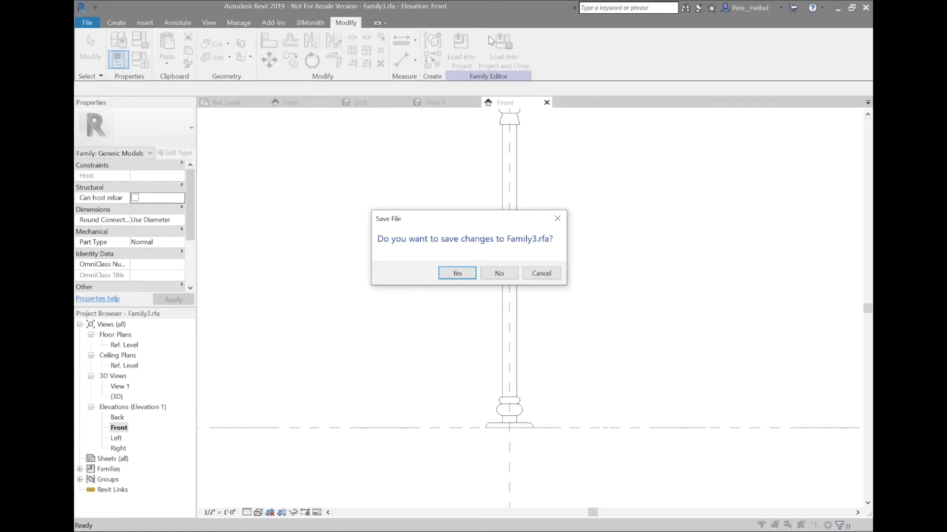
{"action": "key", "text": "Escape"}
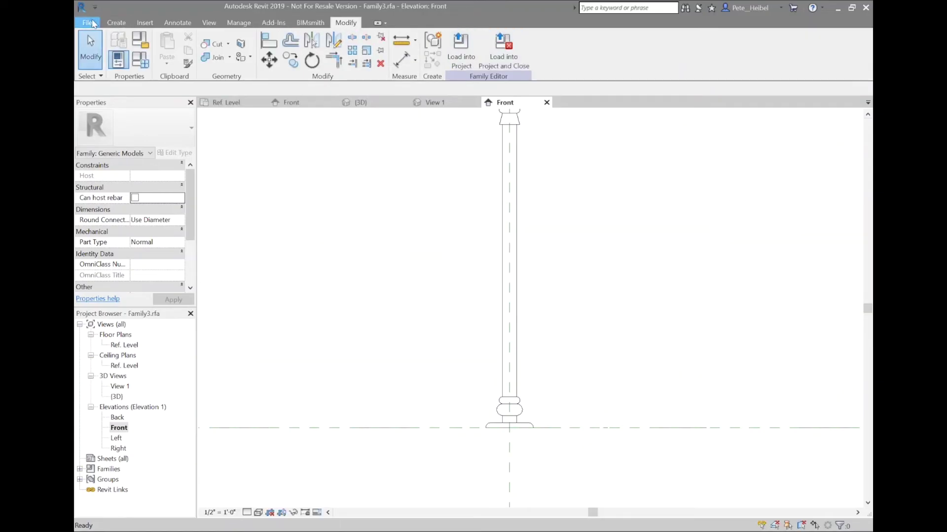
{"action": "left_click", "coordinate": [91, 22]}
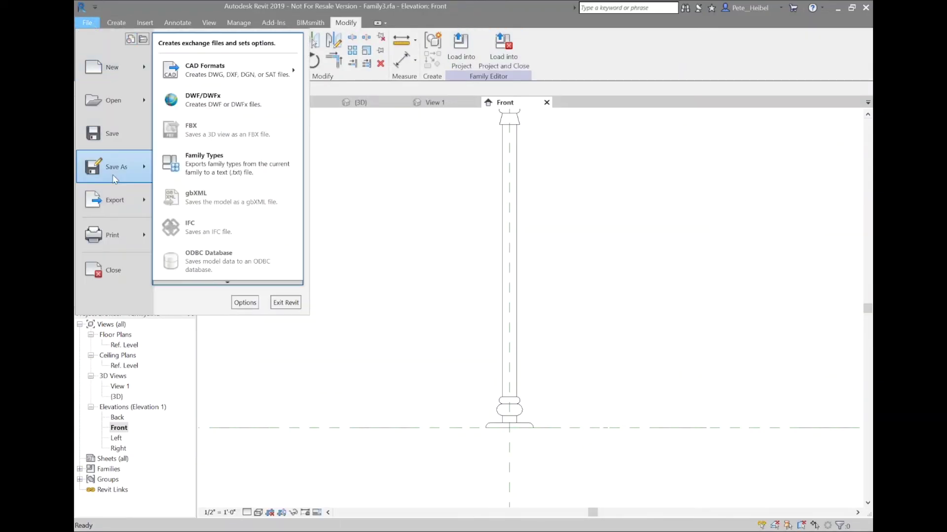
{"action": "mouse_move", "coordinate": [115, 178]}
{"action": "left_click", "coordinate": [187, 118]}
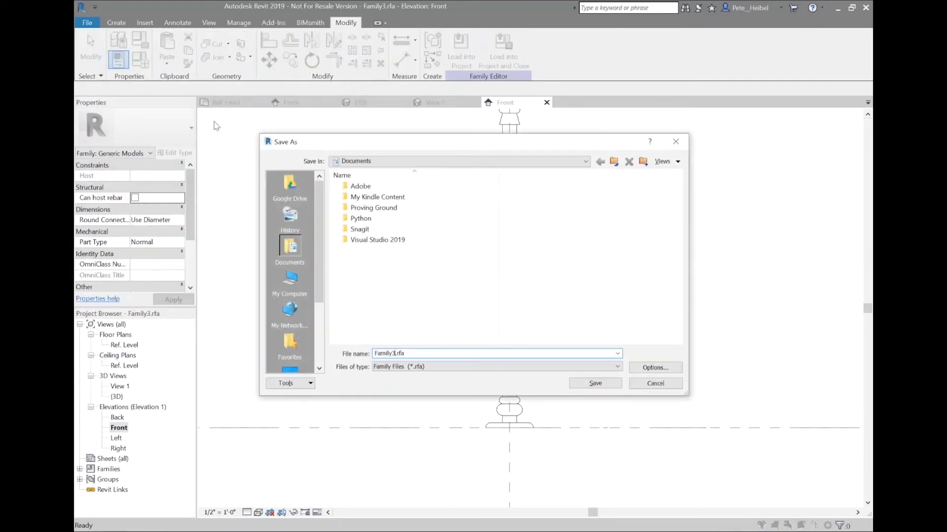
{"action": "key", "text": "BackSpace"}
{"action": "type", "text": "4"}
{"action": "key", "text": "Return"}
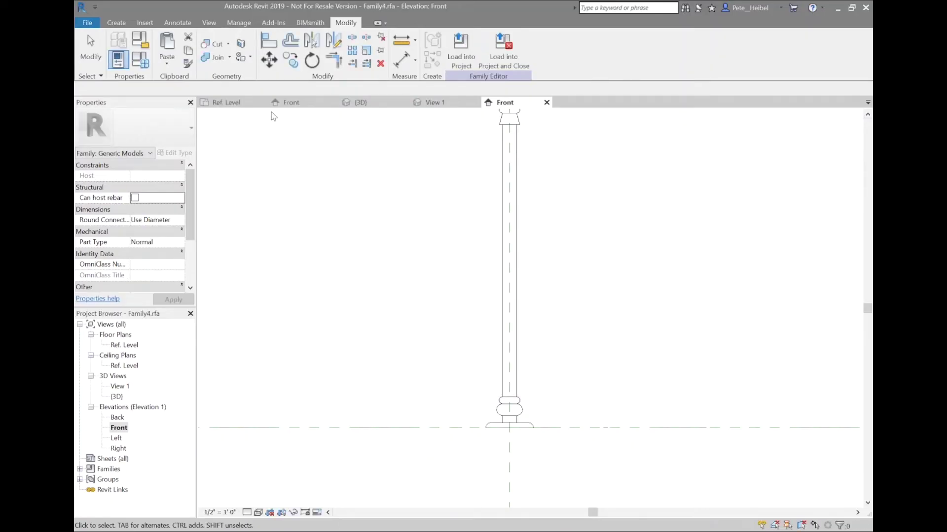
Load Family4 into the table family, place one instance beside the table, and delete that instance
{"action": "left_click", "coordinate": [451, 45]}
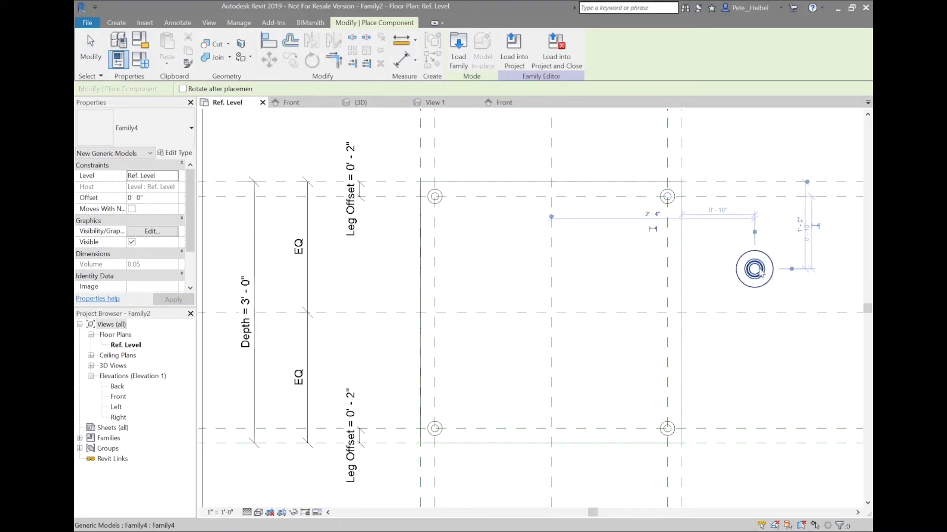
{"action": "left_click", "coordinate": [760, 273]}
{"action": "key", "text": "Escape"}
{"action": "left_click", "coordinate": [755, 270]}
{"action": "key", "text": "Delete"}
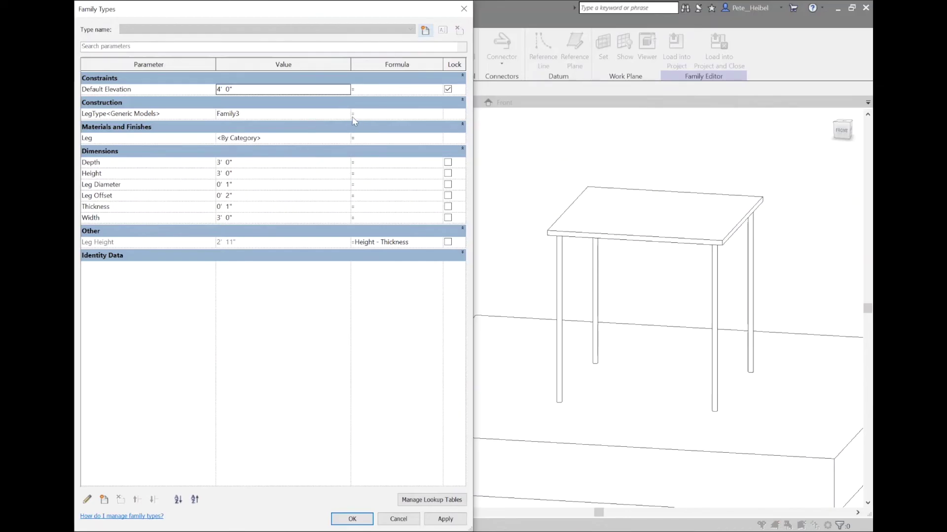
Set the table's LegType parameter to Family4 and apply the change
{"action": "left_click", "coordinate": [348, 116]}
{"action": "left_click", "coordinate": [347, 116]}
{"action": "left_click", "coordinate": [277, 134]}
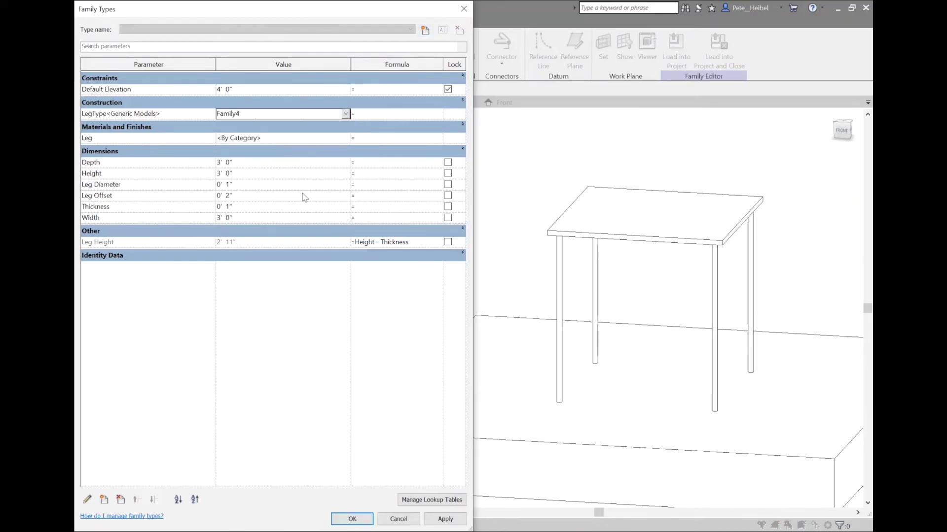
{"action": "left_click", "coordinate": [444, 519]}
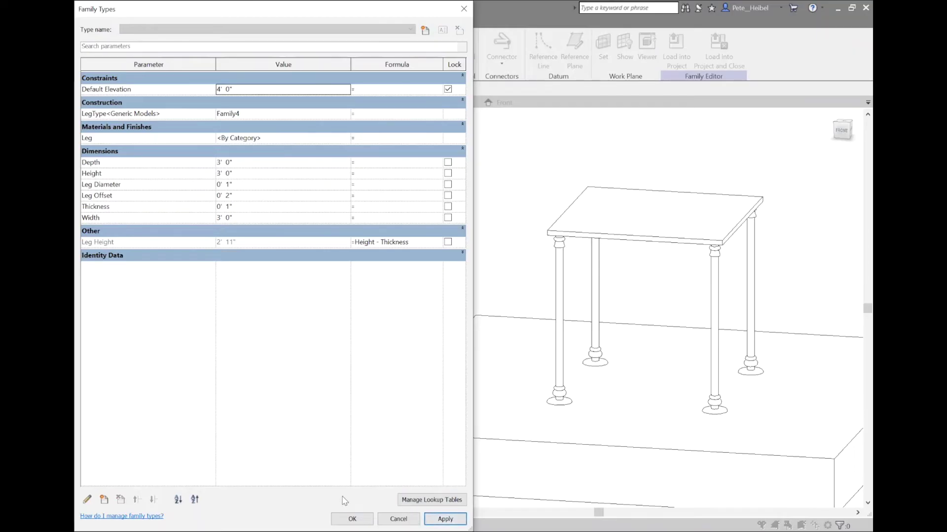
Switch the LegType parameter back to Family3 and apply the change to the table
{"action": "left_click", "coordinate": [345, 114]}
{"action": "left_click", "coordinate": [344, 114]}
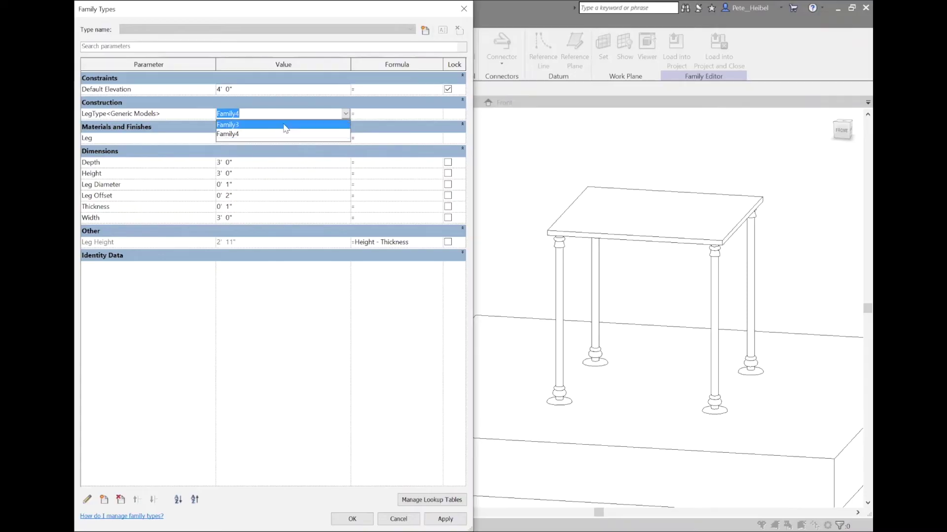
{"action": "left_click", "coordinate": [296, 123]}
{"action": "left_click", "coordinate": [446, 519]}
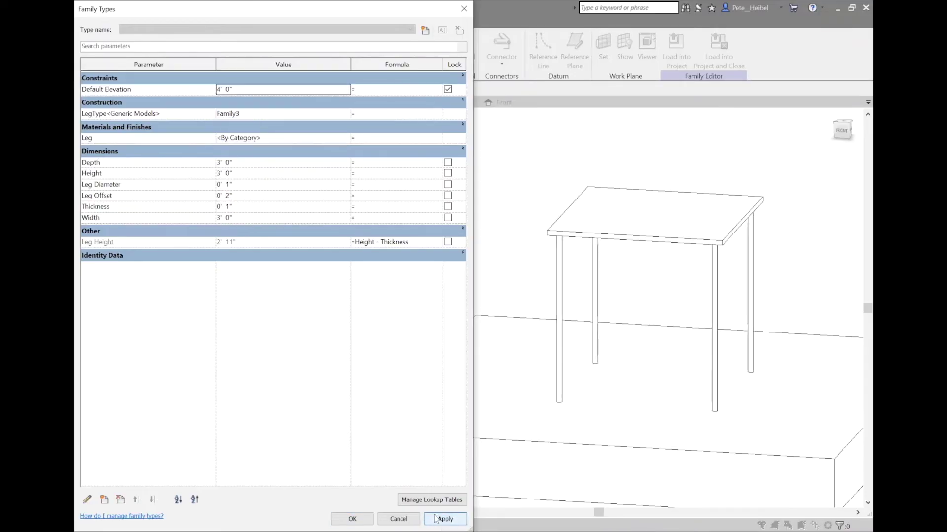
{"action": "left_click", "coordinate": [352, 519]}
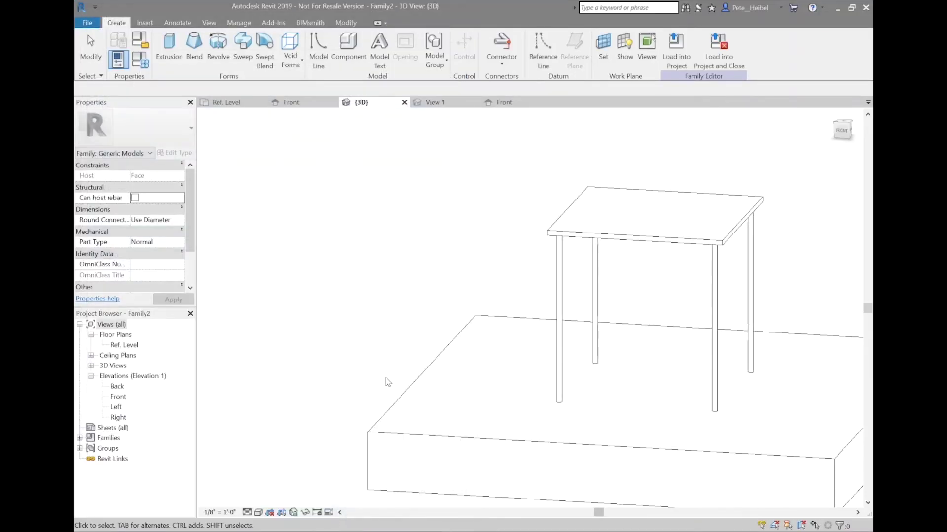
Open the Ref. Level floor plan and add a length type parameter named Depth Constraint, grouped under Other
{"action": "scroll", "coordinate": [473, 226], "scroll_direction": "up", "scroll_amount": 1}
{"action": "scroll", "coordinate": [474, 226], "scroll_direction": "down", "scroll_amount": 1}
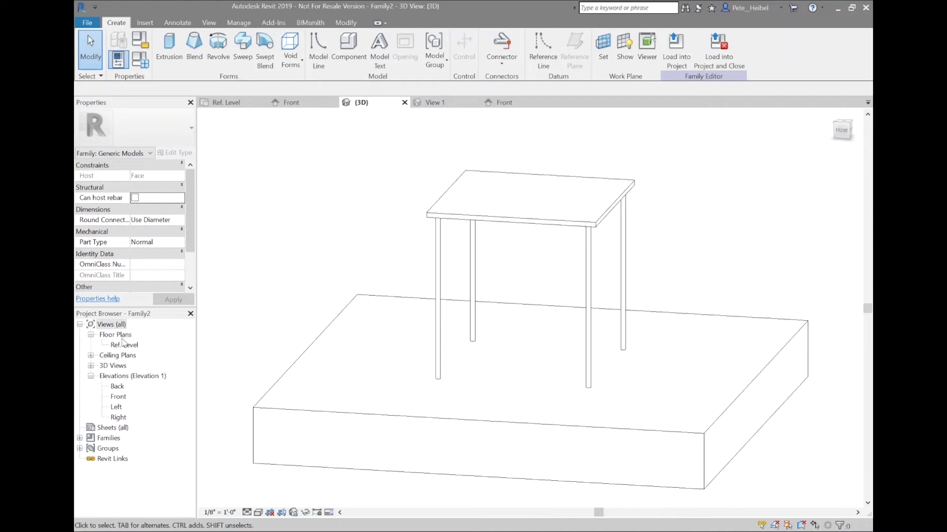
{"action": "double_click", "coordinate": [119, 347]}
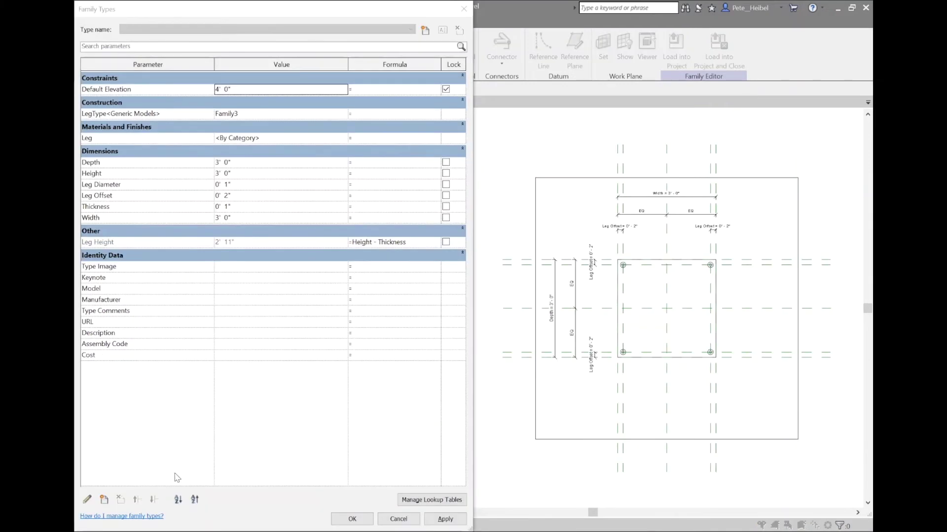
{"action": "left_click", "coordinate": [101, 501]}
{"action": "type", "text": "Depth Constraint"}
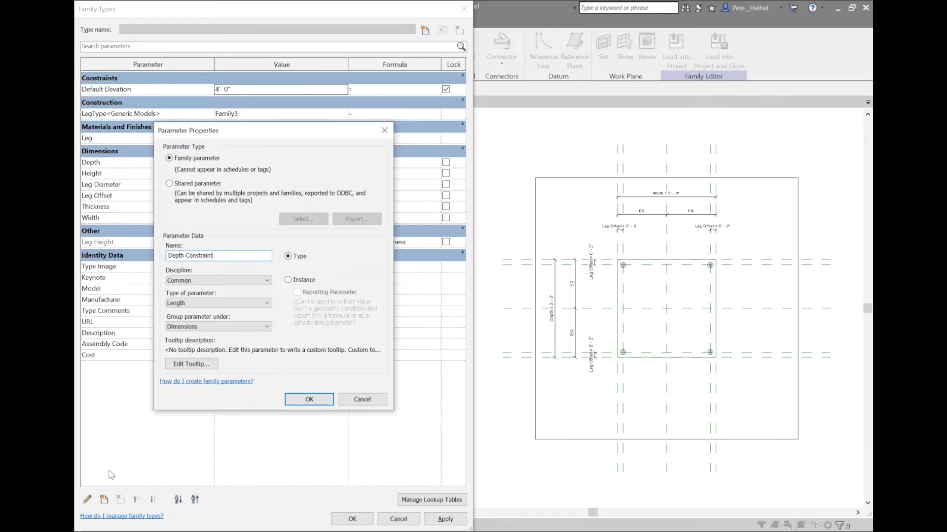
{"action": "left_click", "coordinate": [220, 326]}
{"action": "left_click", "coordinate": [207, 268]}
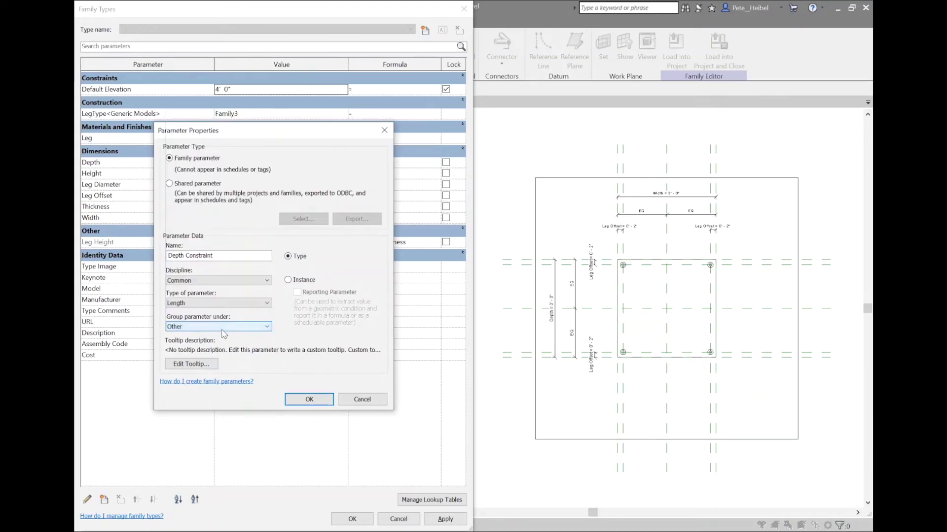
{"action": "left_click", "coordinate": [309, 399]}
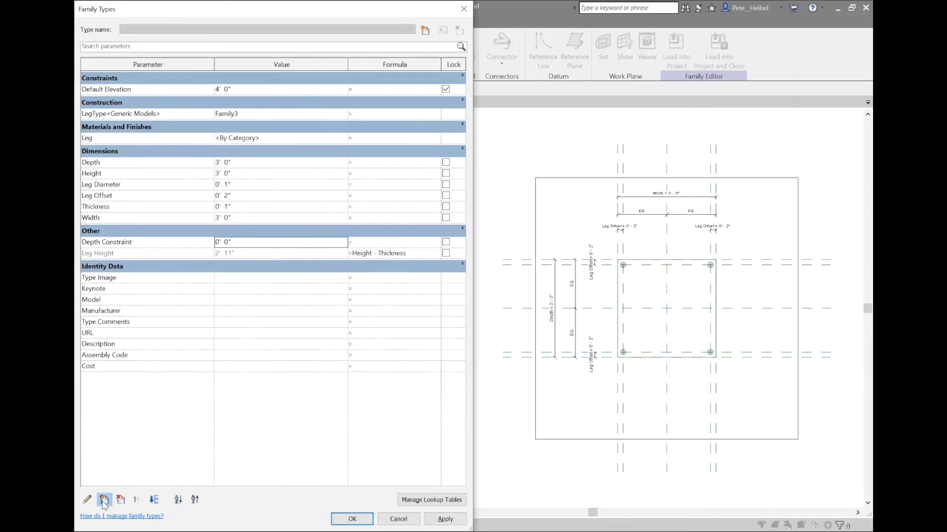
Add a length type parameter named Width Constraint to the family, grouped under Other
{"action": "left_click", "coordinate": [104, 501]}
{"action": "type", "text": "Width C"}
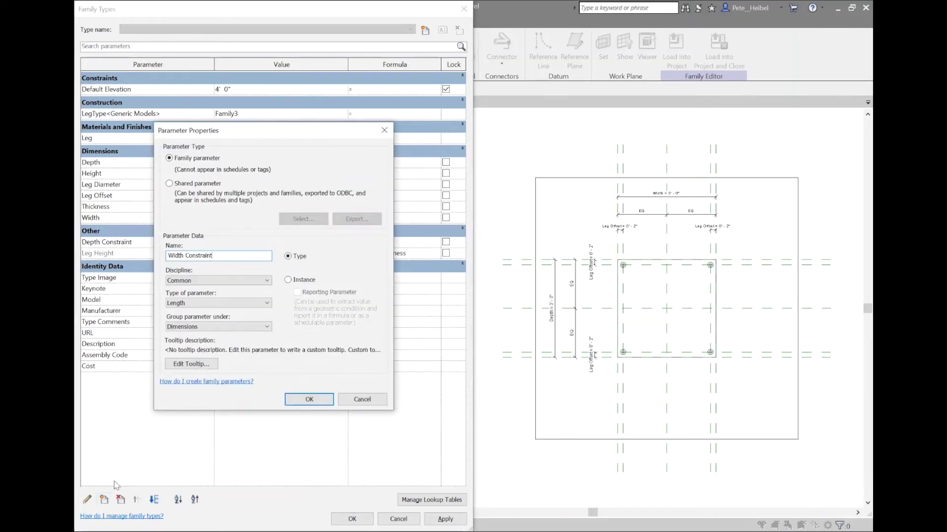
{"action": "type", "text": "onstraint"}
{"action": "left_click", "coordinate": [229, 328]}
{"action": "left_click", "coordinate": [212, 268]}
{"action": "left_click", "coordinate": [306, 400]}
Add a length type parameter named Leg Diameter Constraint to the family, grouped under Other
{"action": "left_click", "coordinate": [104, 500]}
{"action": "type", "text": "Le"}
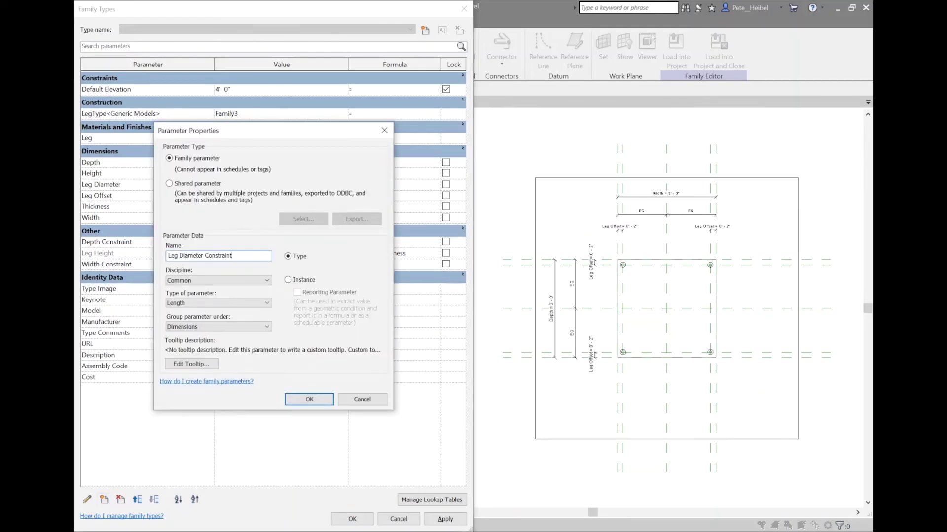
{"action": "left_click", "coordinate": [218, 326]}
{"action": "left_click", "coordinate": [212, 269]}
{"action": "left_click", "coordinate": [302, 399]}
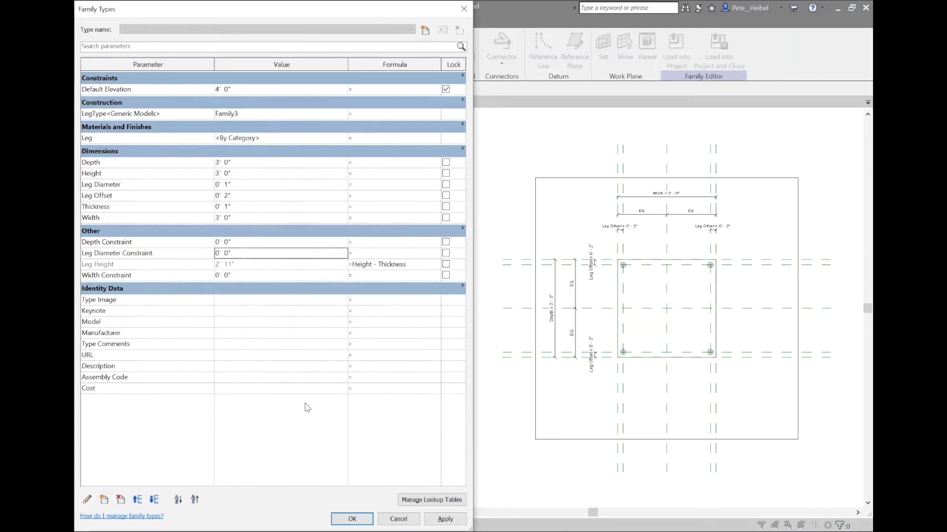
Add a length type parameter named Height Constraint to the family, grouped under Other
{"action": "left_click", "coordinate": [104, 500]}
{"action": "type", "text": "Height Constraint"}
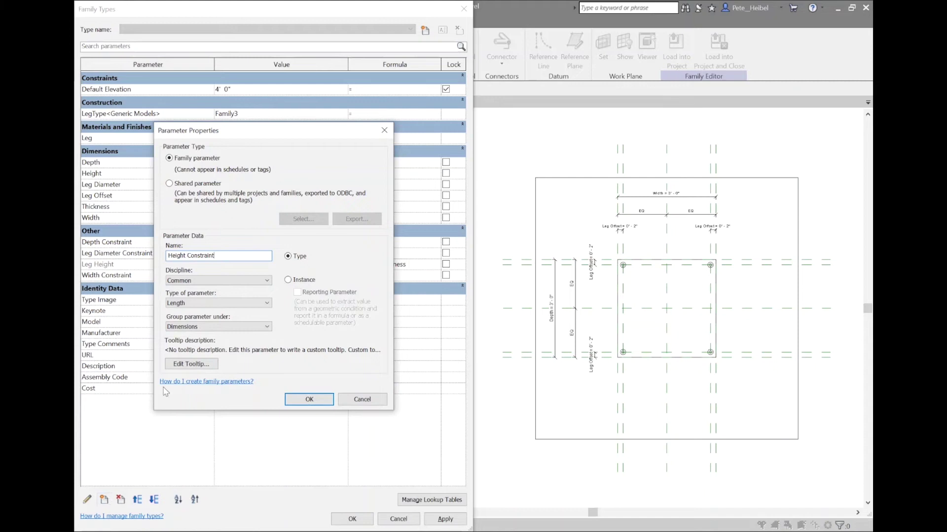
{"action": "left_click", "coordinate": [217, 327]}
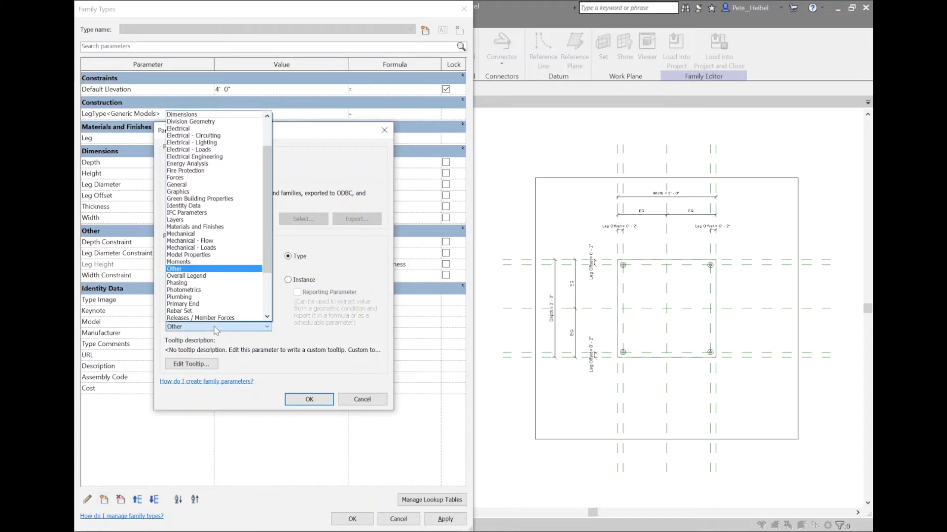
{"action": "left_click", "coordinate": [216, 264]}
{"action": "left_click", "coordinate": [307, 399]}
Set Depth Constraint's formula to if(Depth < 1', 1', Depth) and Height Constraint's to if(Height < 2', 2', if(Height > 3' 6", 3' 6", Height))
{"action": "left_click", "coordinate": [360, 243]}
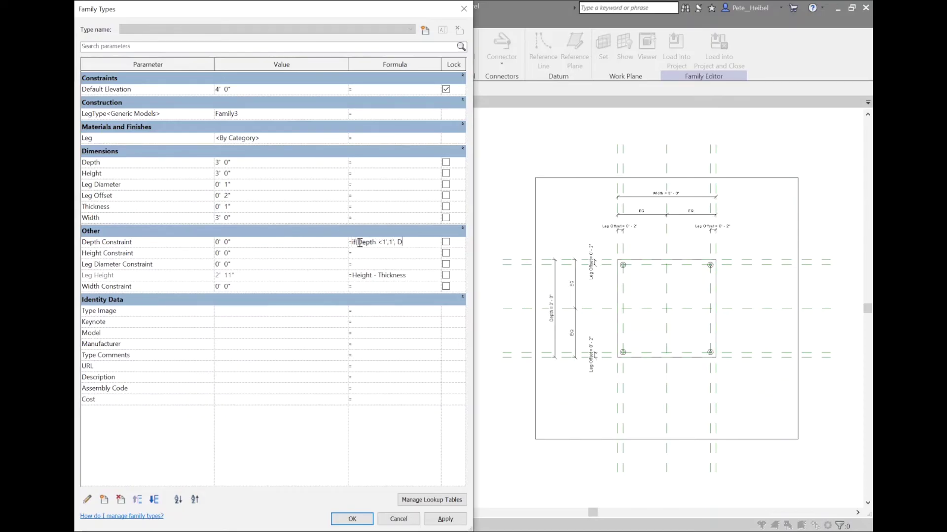
{"action": "key", "text": "Tab"}
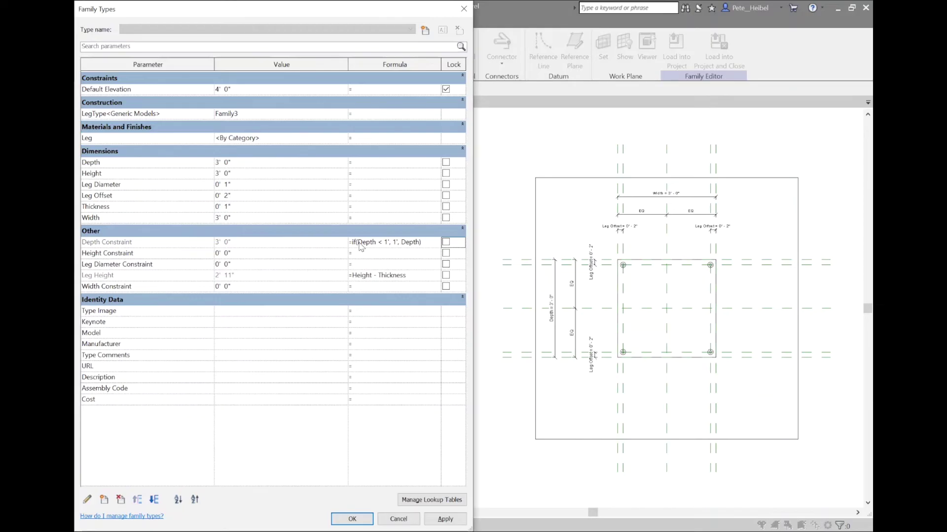
{"action": "left_click", "coordinate": [369, 254]}
{"action": "type", "text": "if(Height < 2',2',if(Height >3"}
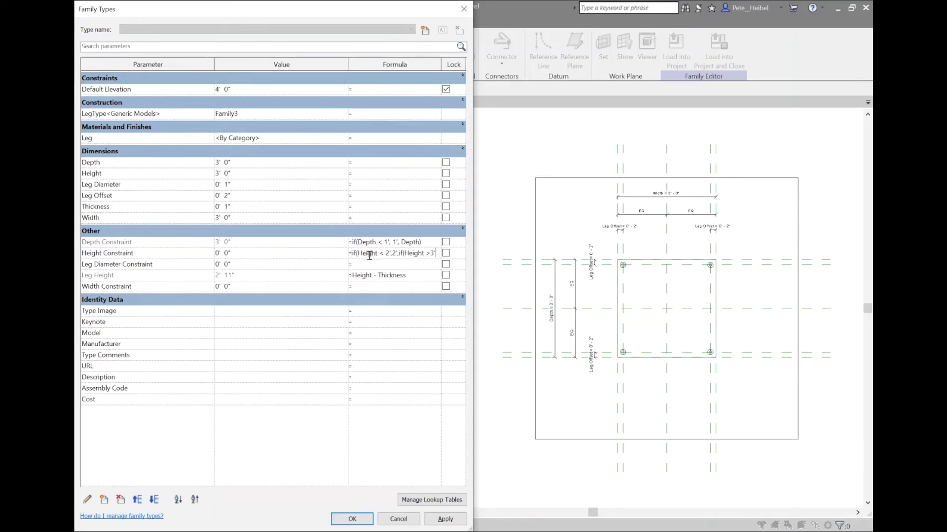
{"action": "type", "text": "\",3'6\",Height))"}
{"action": "key", "text": "Tab"}
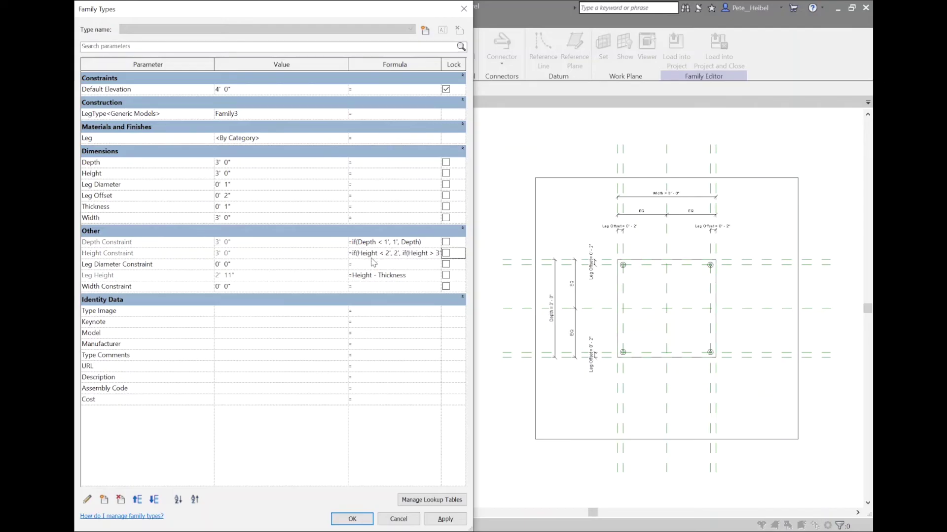
Set Leg Diameter Constraint's formula to if(Leg Diameter < 1/2", 1/2", if(Leg Diameter > 3", 3", Leg Diameter))
{"action": "left_click", "coordinate": [379, 264]}
{"action": "type", "text": "if(Leg Diameter < 1/2\",1/2\",if"}
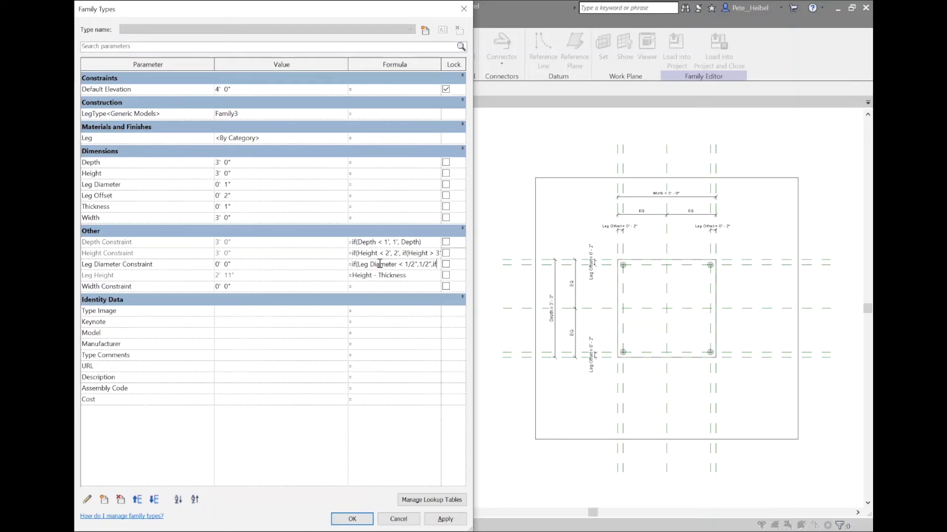
{"action": "type", "text": "(Leg Diameter >2"}
{"action": "type", "text": "\",3\",Le"}
{"action": "type", "text": "g Diameter))"}
{"action": "key", "text": "Tab"}
Set Width Constraint's formula to if(Width < 1', 1', Width)
{"action": "left_click", "coordinate": [389, 288]}
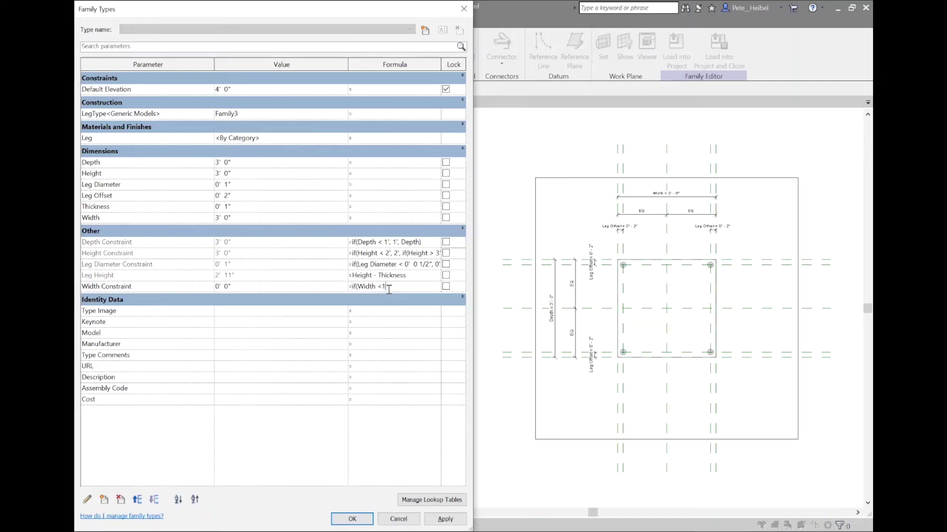
{"action": "type", "text": "if(Width < 1', 1', Width)"}
{"action": "key", "text": "Tab"}
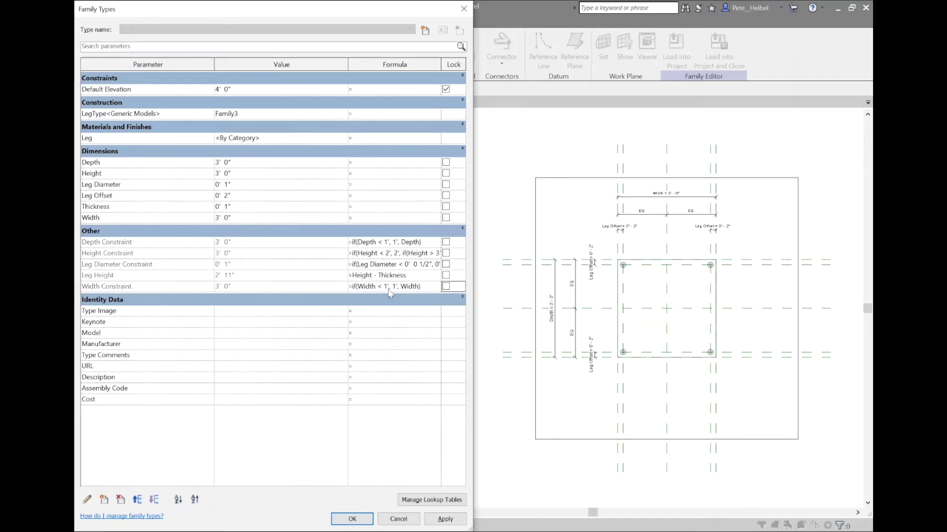
Set the table's Depth to 0 to test the Depth Constraint formula
{"action": "left_click", "coordinate": [281, 164]}
{"action": "type", "text": "0"}
{"action": "key", "text": "Tab"}
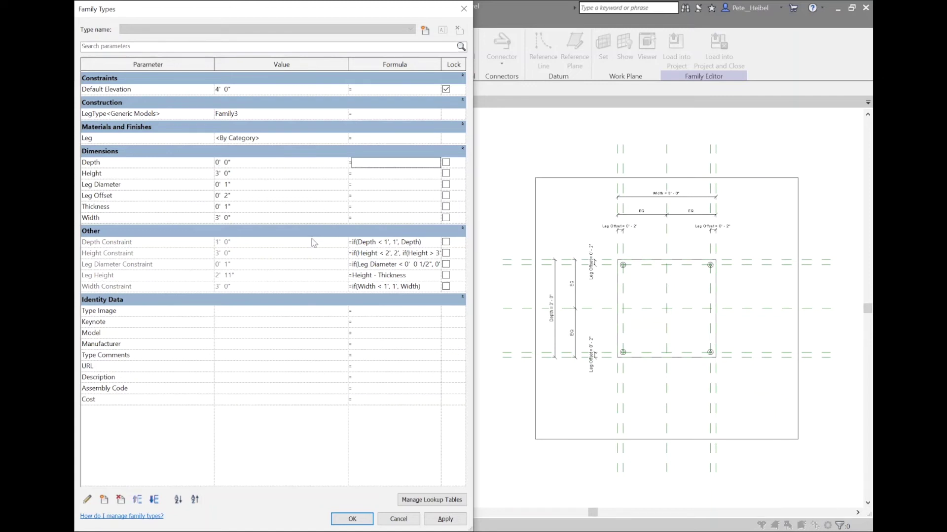
Set the table's Depth back to 3' and accept the family parameter changes
{"action": "left_click", "coordinate": [265, 163]}
{"action": "type", "text": "3'"}
{"action": "key", "text": "Tab"}
{"action": "left_click", "coordinate": [352, 518]}
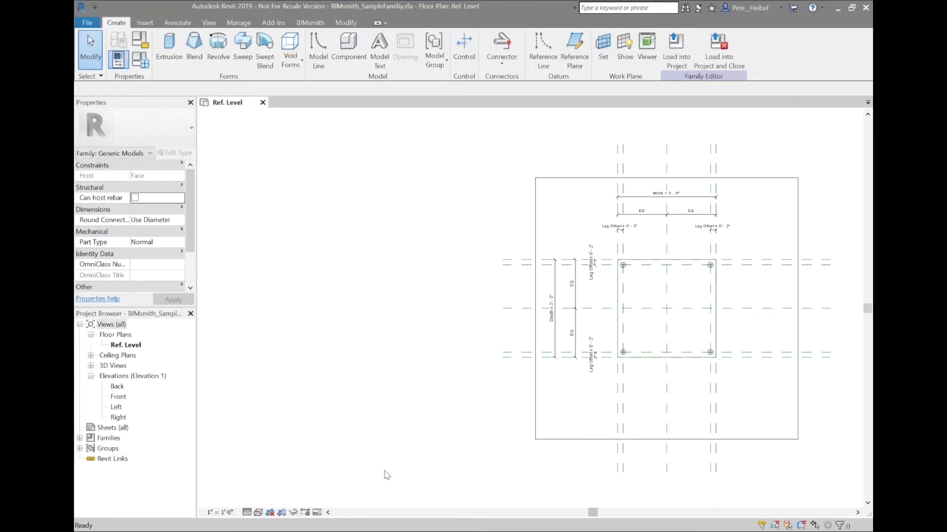
Relabel the plan's overall depth dimension with Depth Constraint and its overall width dimension with Width Constraint
{"action": "left_click", "coordinate": [555, 271]}
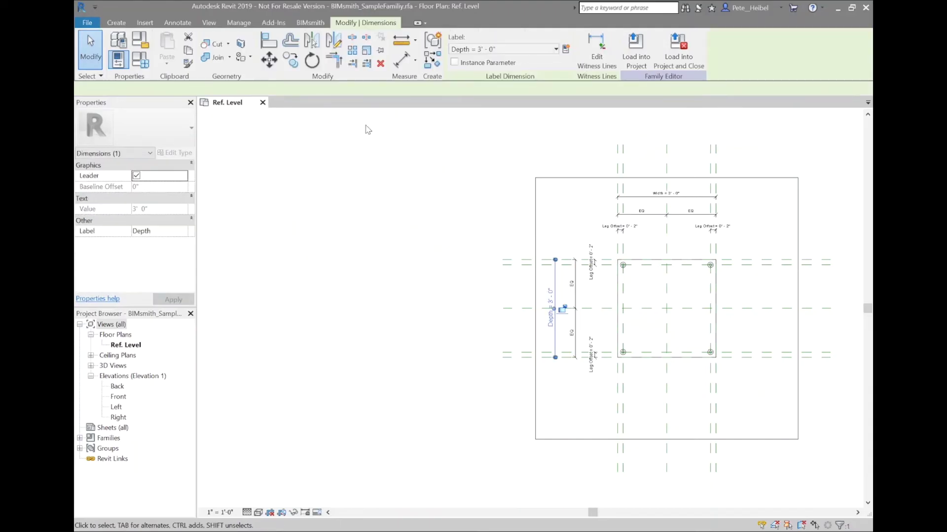
{"action": "left_click", "coordinate": [459, 51]}
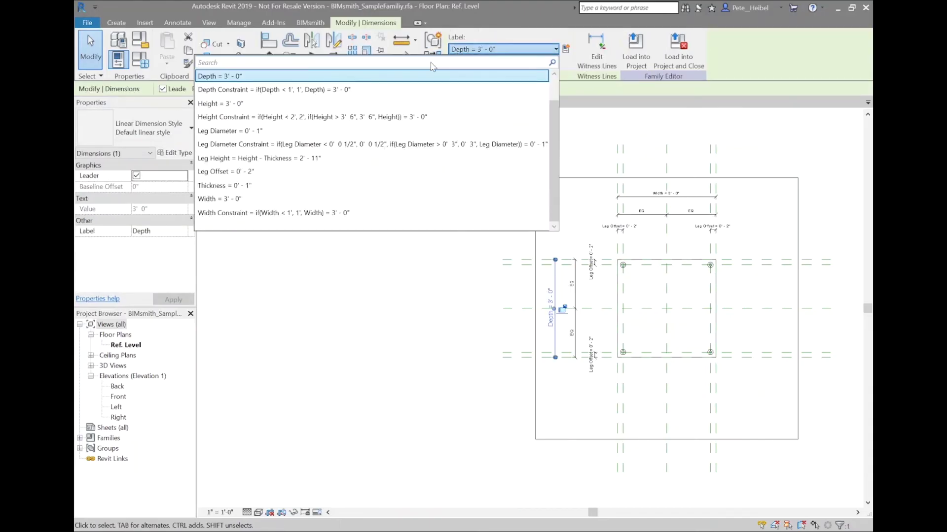
{"action": "left_click", "coordinate": [411, 90]}
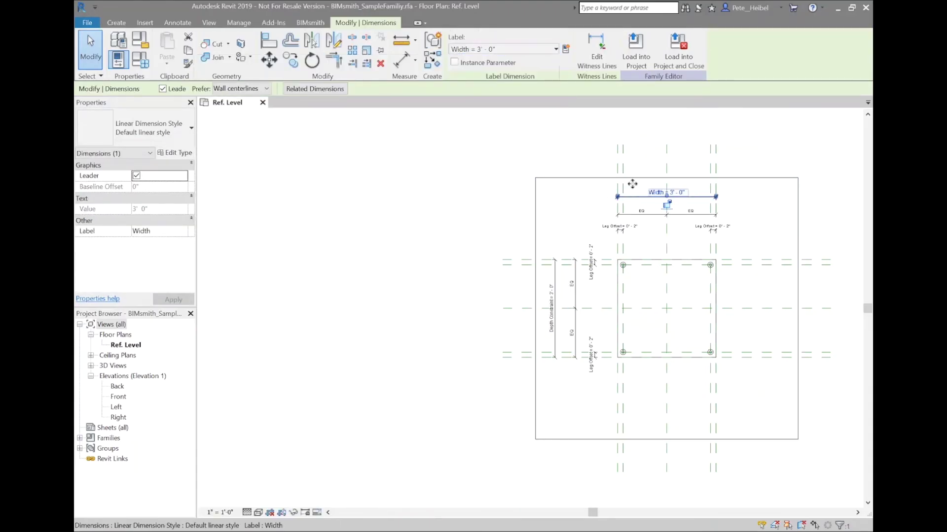
{"action": "left_click", "coordinate": [640, 197]}
{"action": "left_click", "coordinate": [525, 49]}
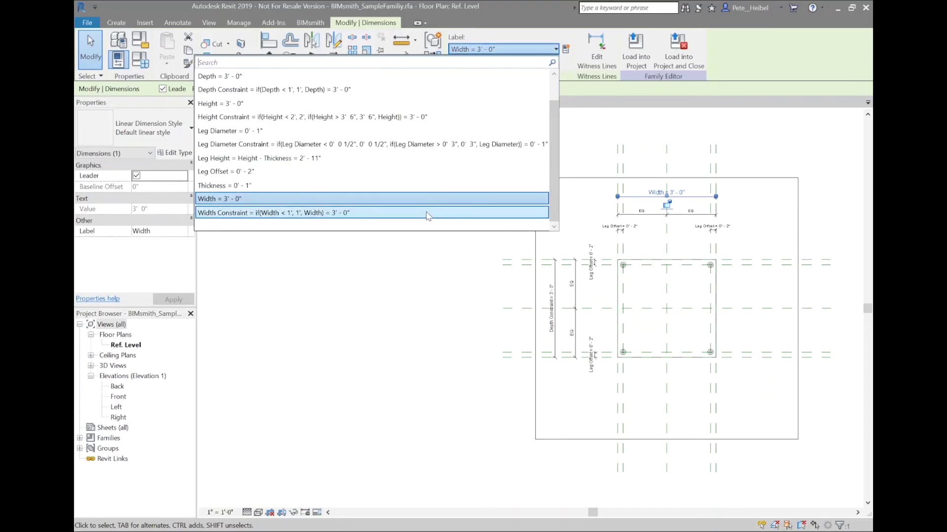
{"action": "left_click", "coordinate": [424, 212]}
{"action": "key", "text": "Escape"}
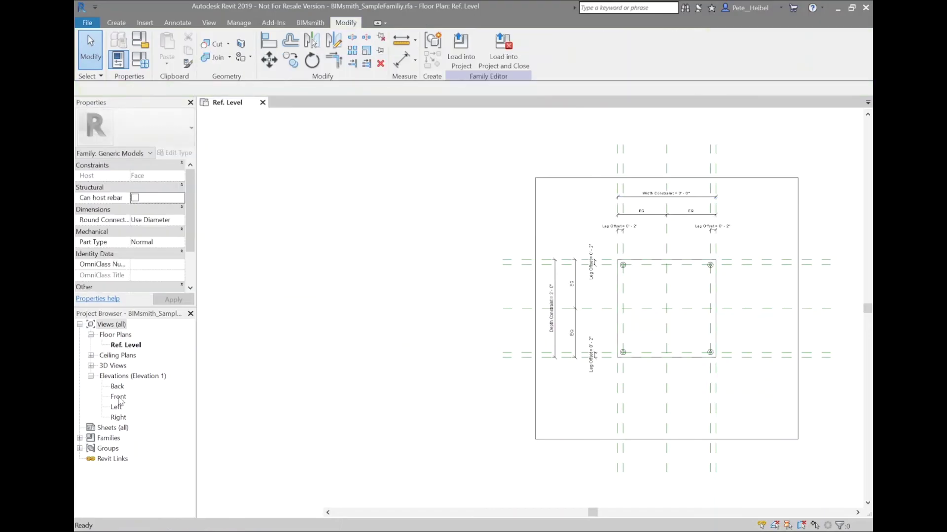
In the Front elevation, relabel the table's overall height dimension with Height Constraint
{"action": "double_click", "coordinate": [119, 396]}
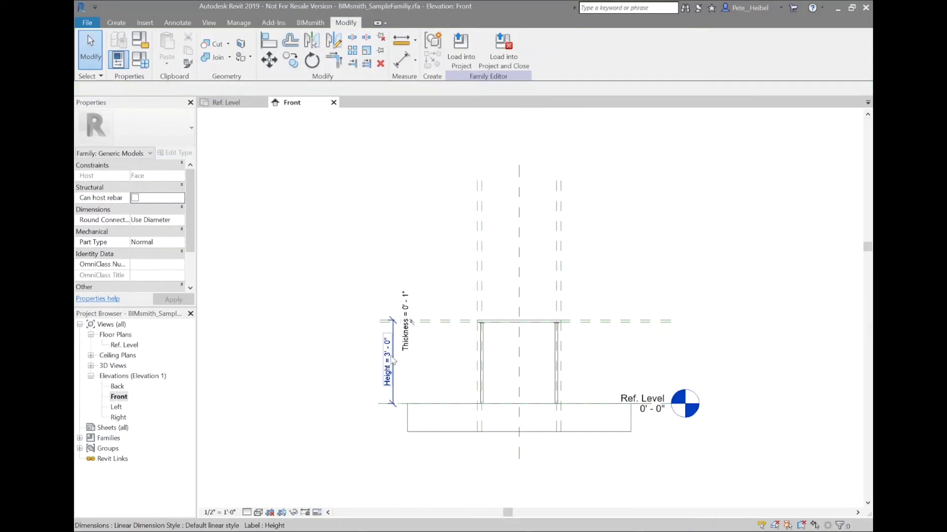
{"action": "left_click", "coordinate": [392, 361]}
{"action": "left_click", "coordinate": [503, 50]}
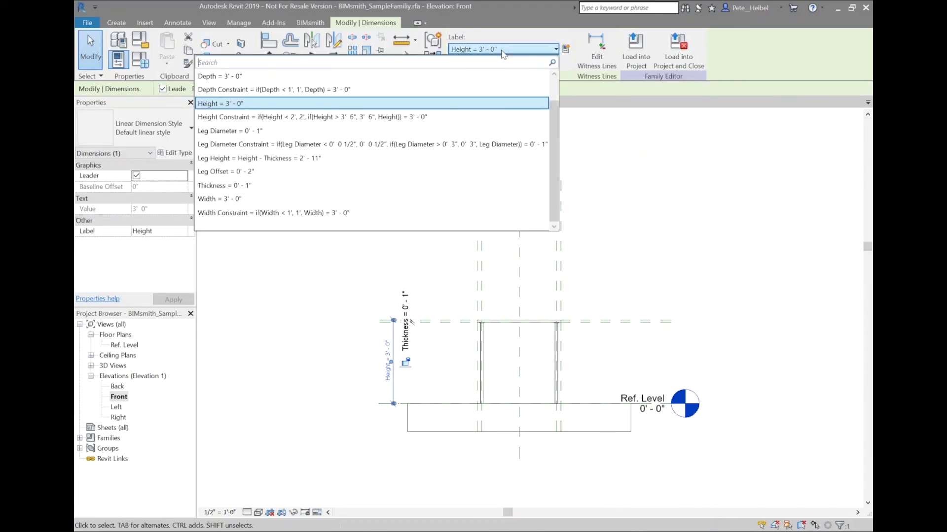
{"action": "left_click", "coordinate": [457, 118]}
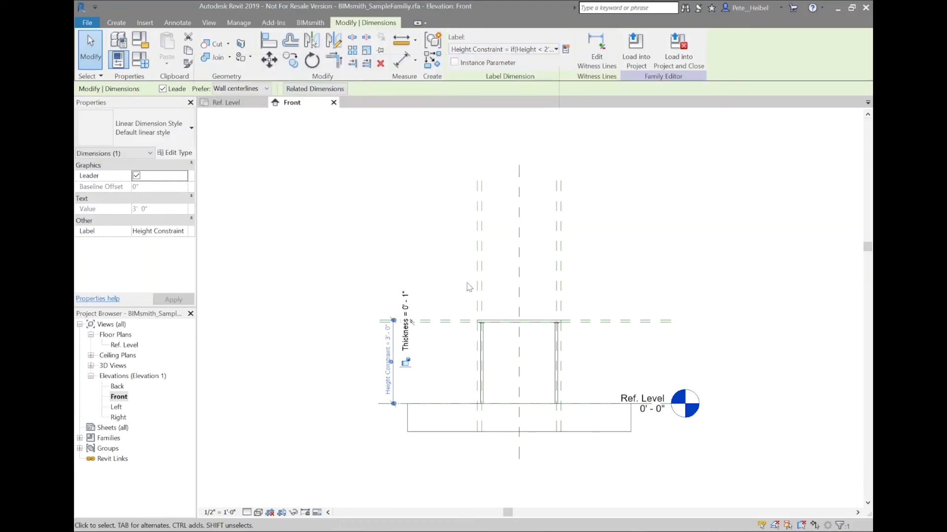
Associate the Family3 leg's Diameter type parameter with Leg Diameter Constraint, keep its Height associated with Leg Height, and accept the type properties
{"action": "left_click", "coordinate": [481, 362]}
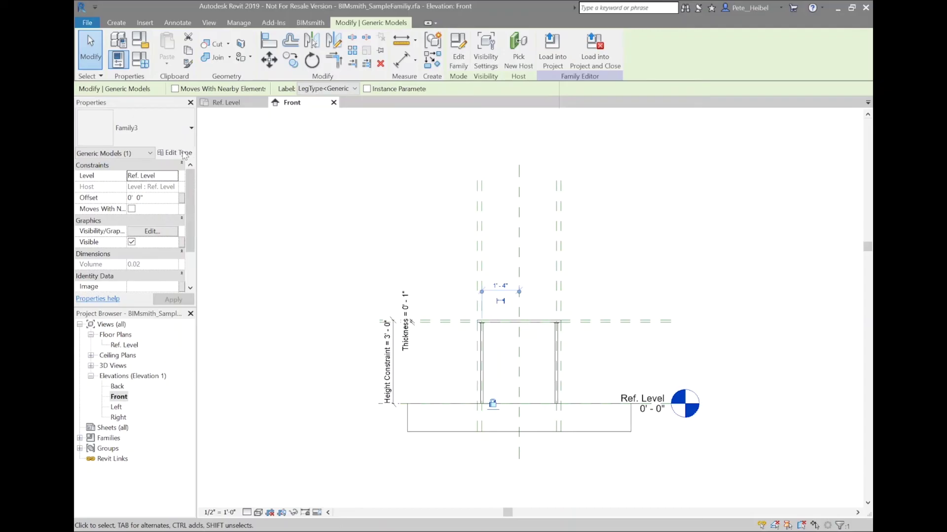
{"action": "left_click", "coordinate": [184, 153]}
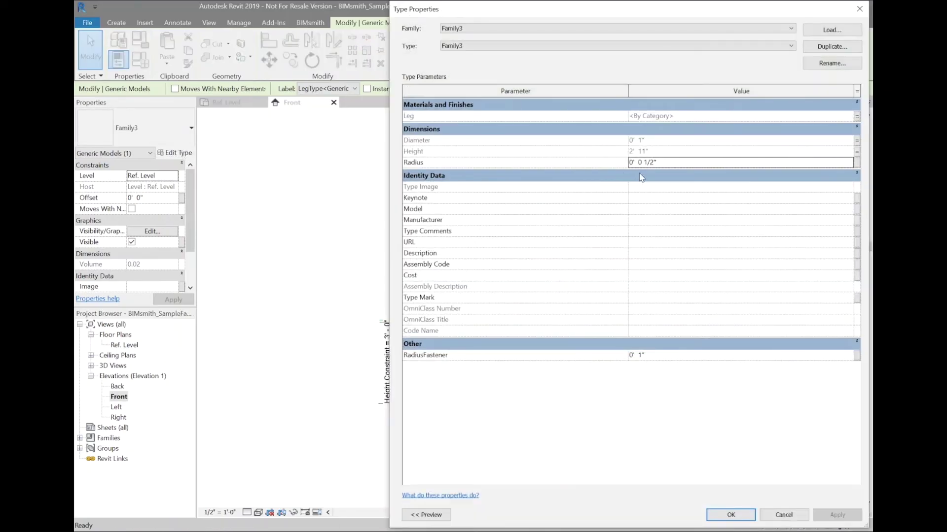
{"action": "left_click", "coordinate": [857, 141]}
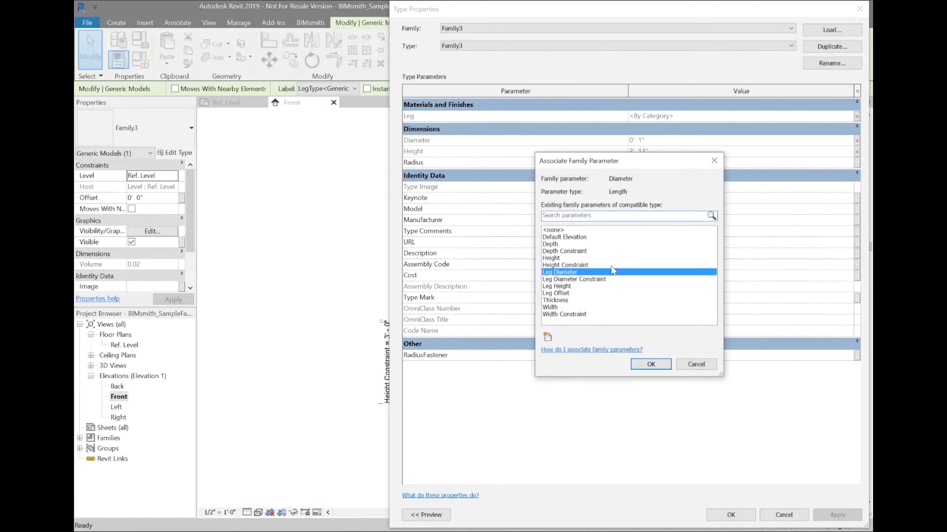
{"action": "left_click", "coordinate": [593, 279]}
{"action": "left_click", "coordinate": [651, 364]}
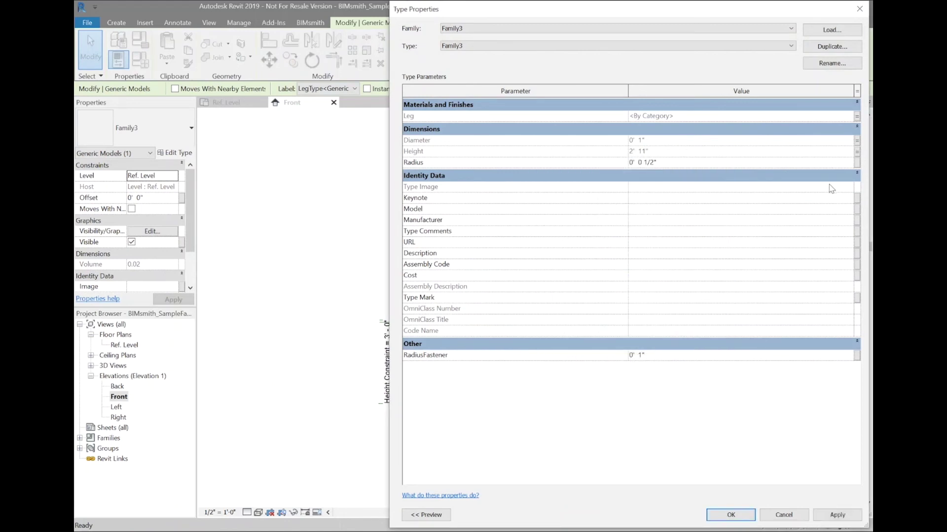
{"action": "left_click", "coordinate": [857, 152]}
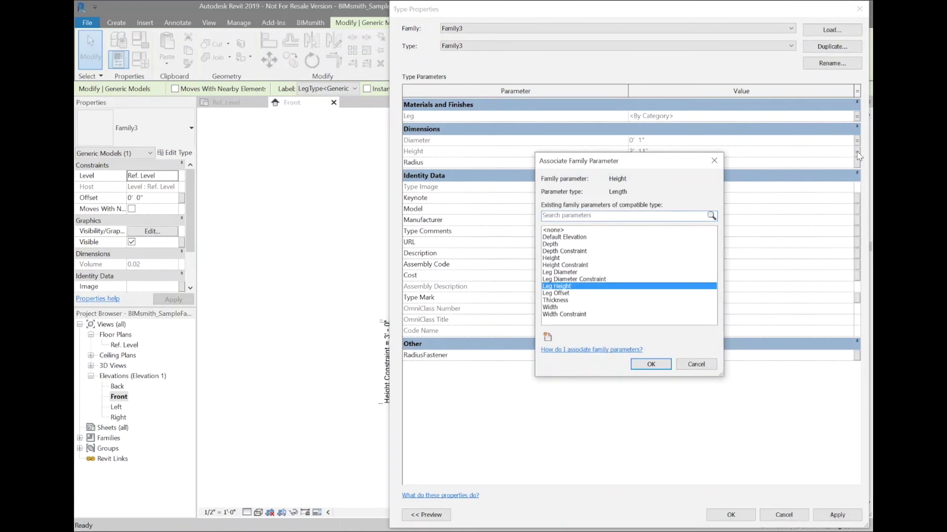
{"action": "key", "text": "Return"}
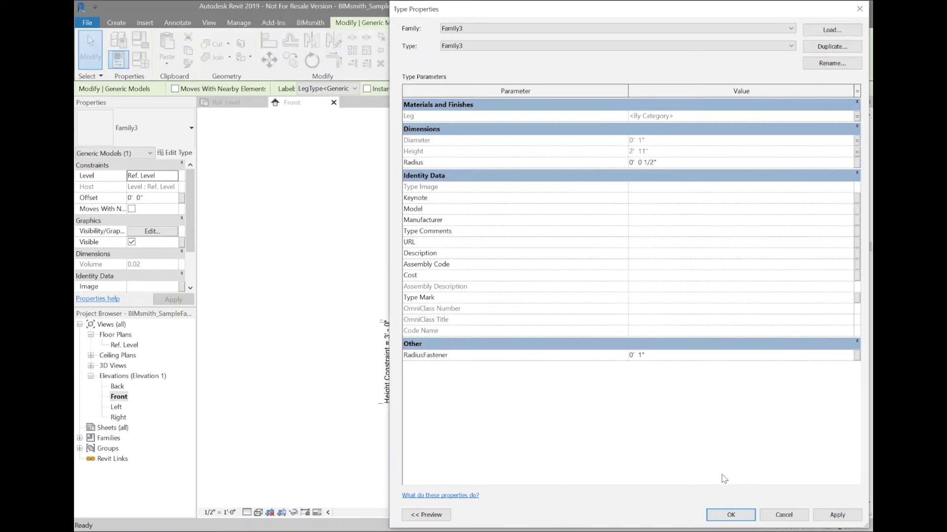
{"action": "left_click", "coordinate": [729, 514]}
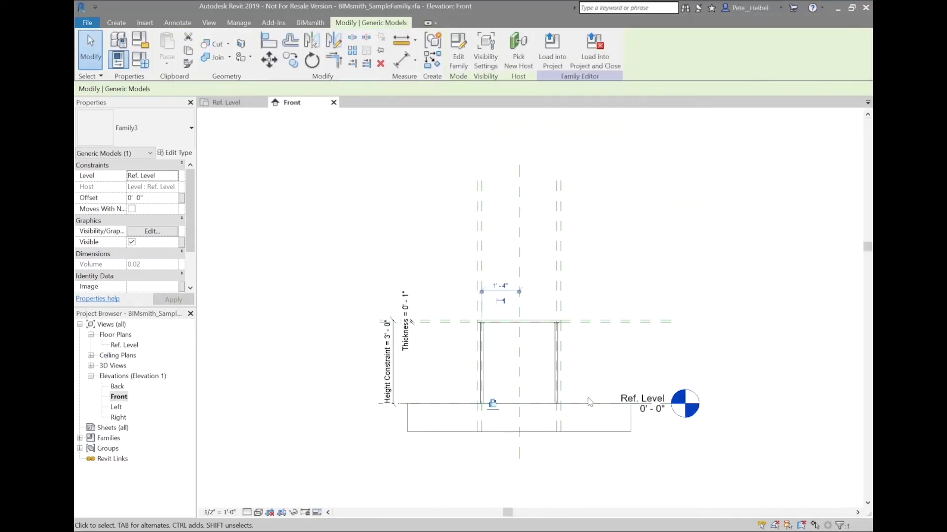
In the Ref. Level plan, change the Leg Height formula to Height Constraint - Thickness and apply it
{"action": "double_click", "coordinate": [124, 346]}
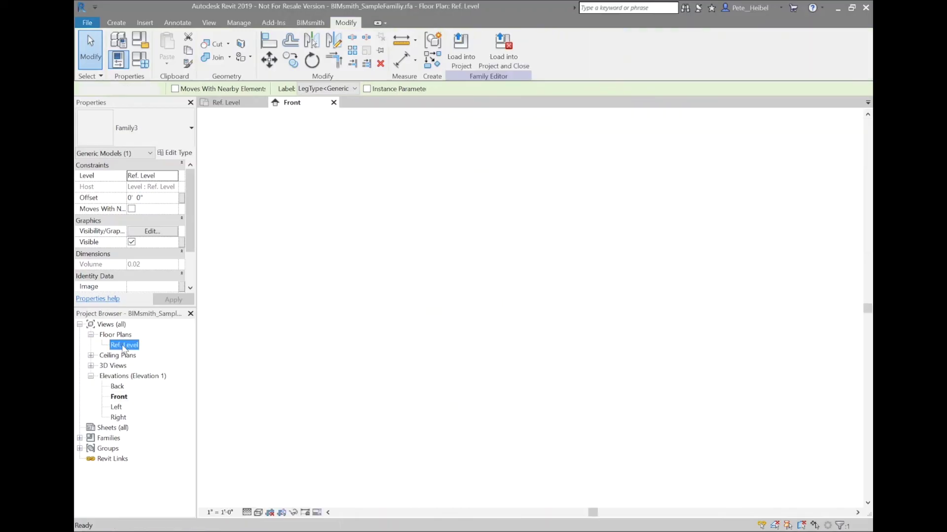
{"action": "left_click", "coordinate": [284, 202]}
{"action": "key", "text": "f"}
{"action": "key", "text": "t"}
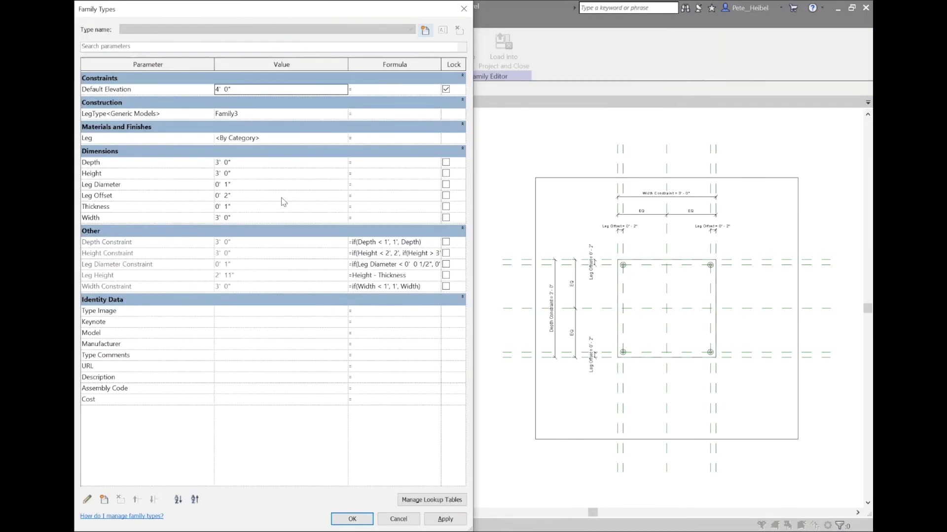
{"action": "left_click", "coordinate": [390, 275]}
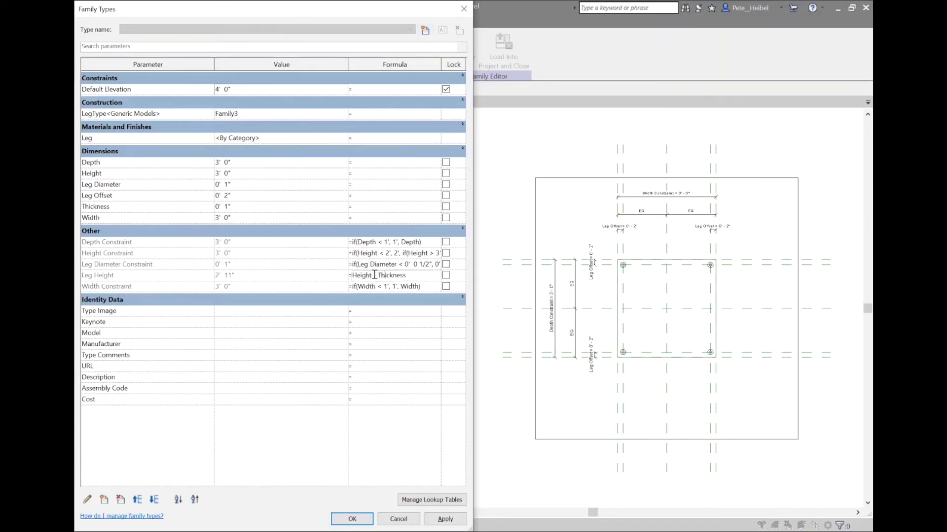
{"action": "type", "text": "Constraint"}
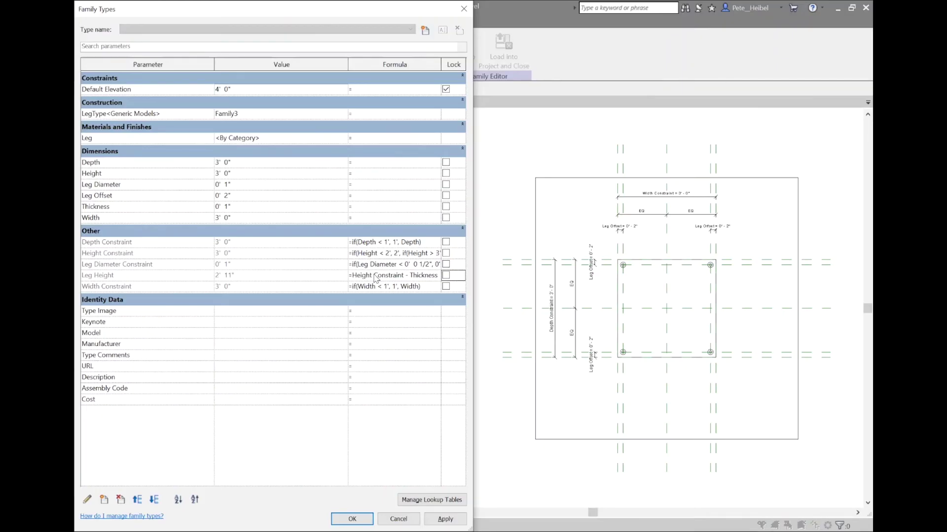
{"action": "left_click", "coordinate": [445, 519]}
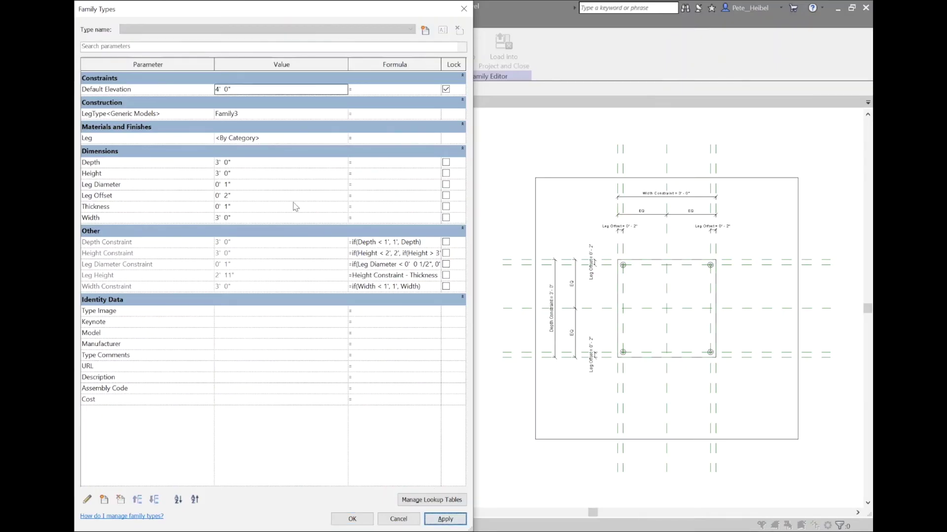
Test the limit formulas with a Depth of 0' and a Height of 123', then check the Front elevation
{"action": "left_click", "coordinate": [281, 163]}
{"action": "type", "text": "0"}
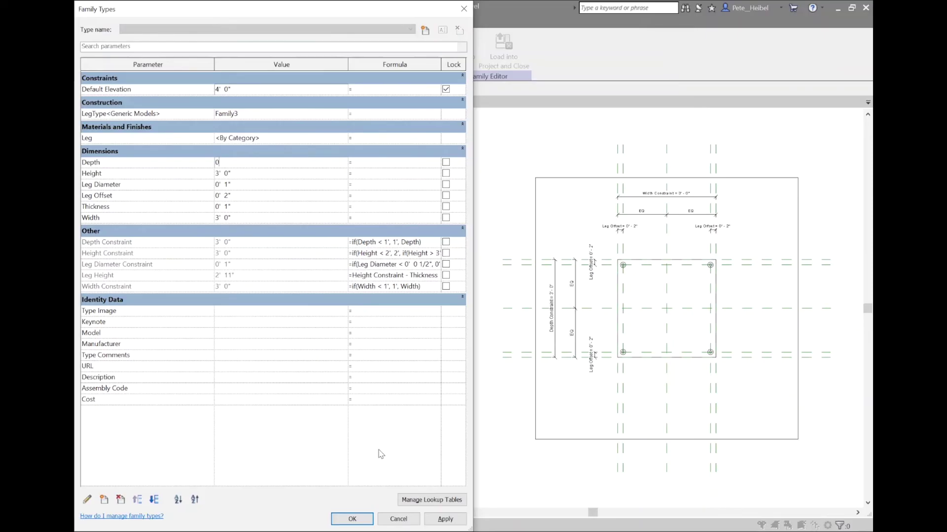
{"action": "left_click", "coordinate": [445, 519]}
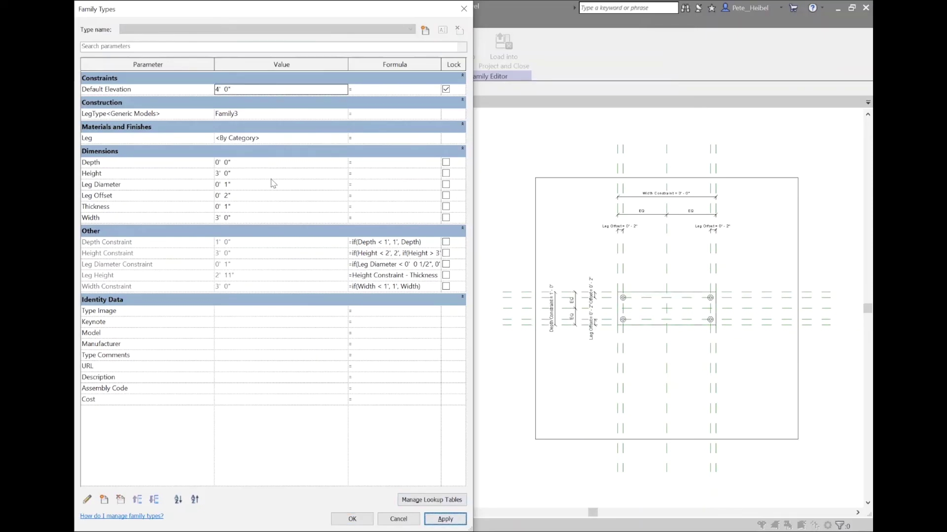
{"action": "left_click", "coordinate": [257, 174]}
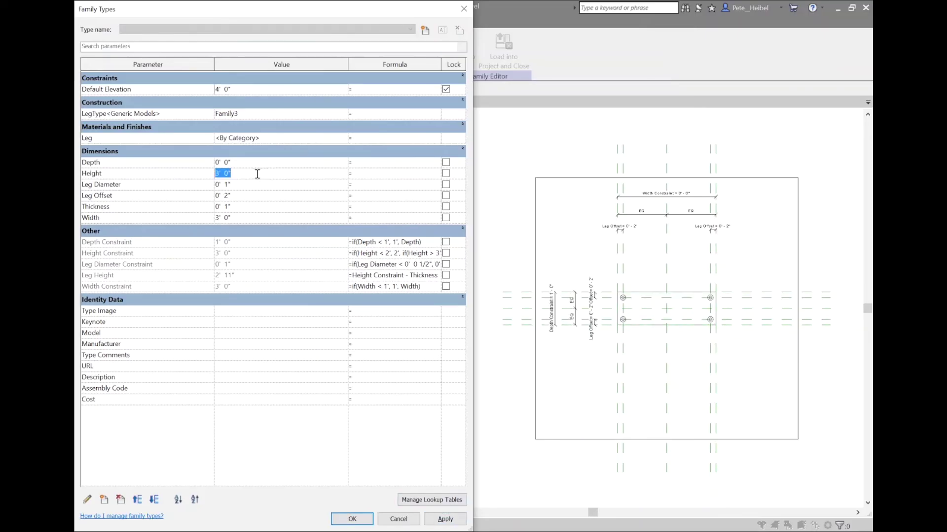
{"action": "type", "text": "123"}
{"action": "left_click", "coordinate": [446, 520]}
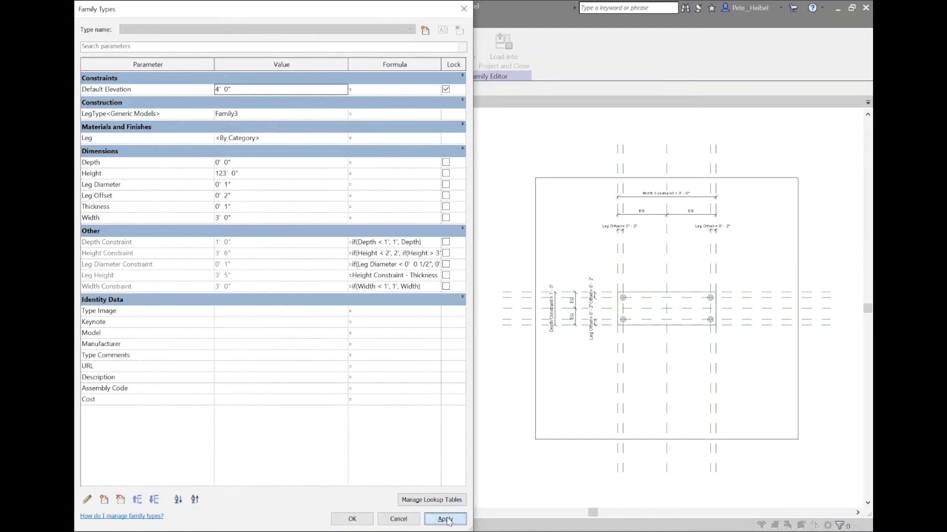
{"action": "left_click", "coordinate": [353, 522]}
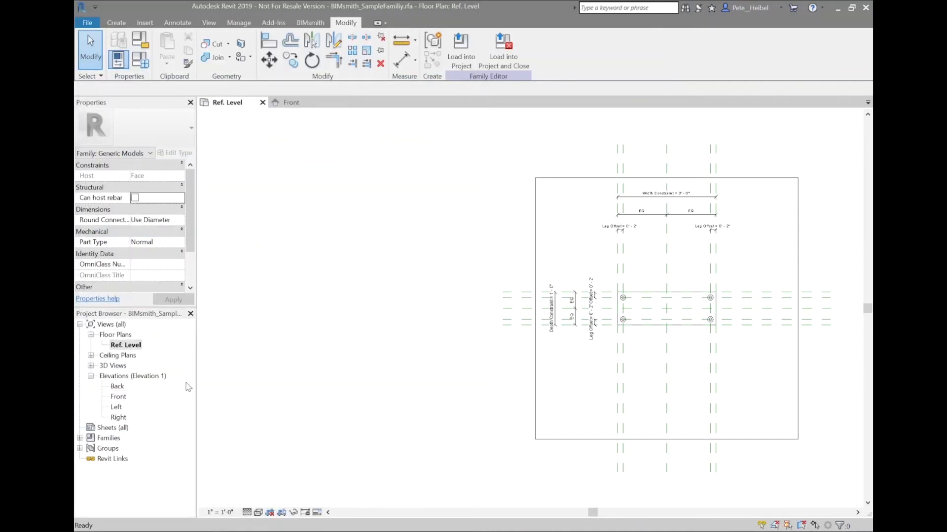
{"action": "double_click", "coordinate": [118, 397]}
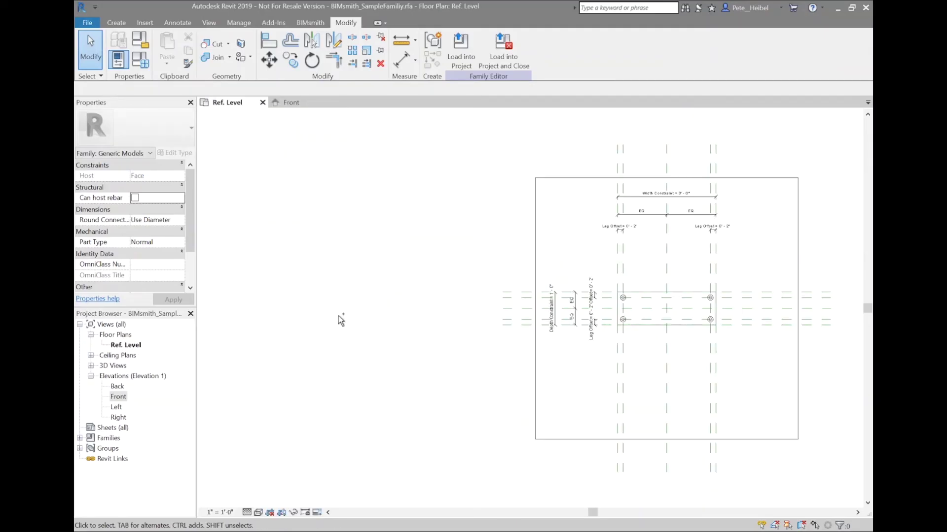
Try a table Width of 12' in the family types and apply it
{"action": "key", "text": "f"}
{"action": "key", "text": "t"}
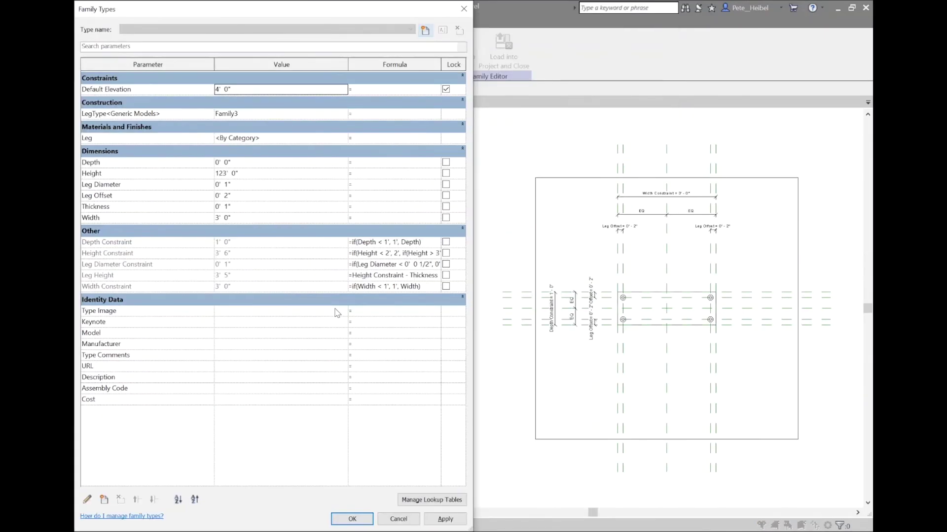
{"action": "left_click", "coordinate": [255, 217]}
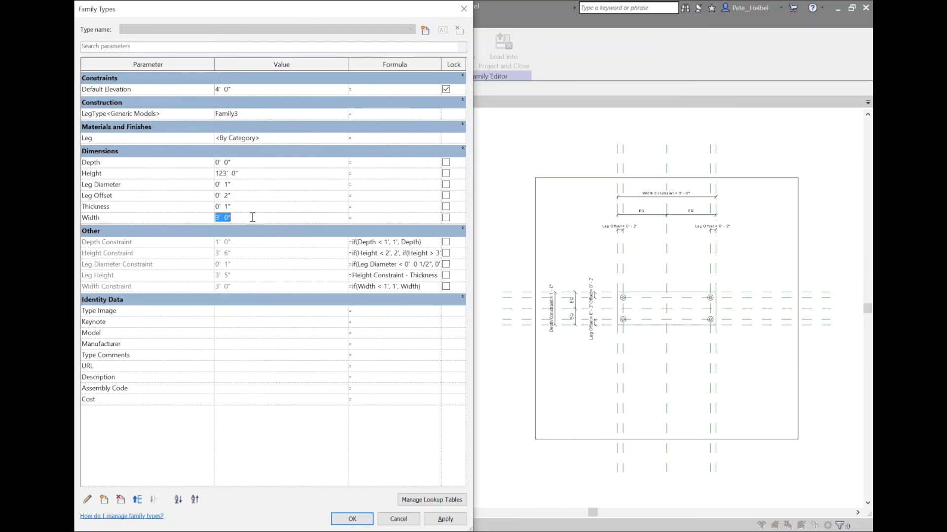
{"action": "type", "text": "12"}
{"action": "left_click", "coordinate": [442, 520]}
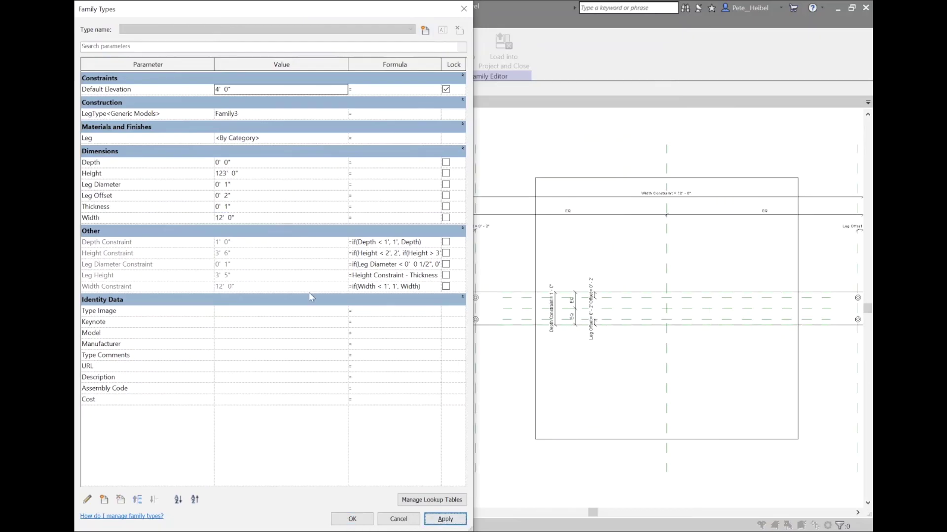
Set the table's Width to 3', Depth to 2' and Height to 2' 6"
{"action": "left_click", "coordinate": [256, 217]}
{"action": "type", "text": "4"}
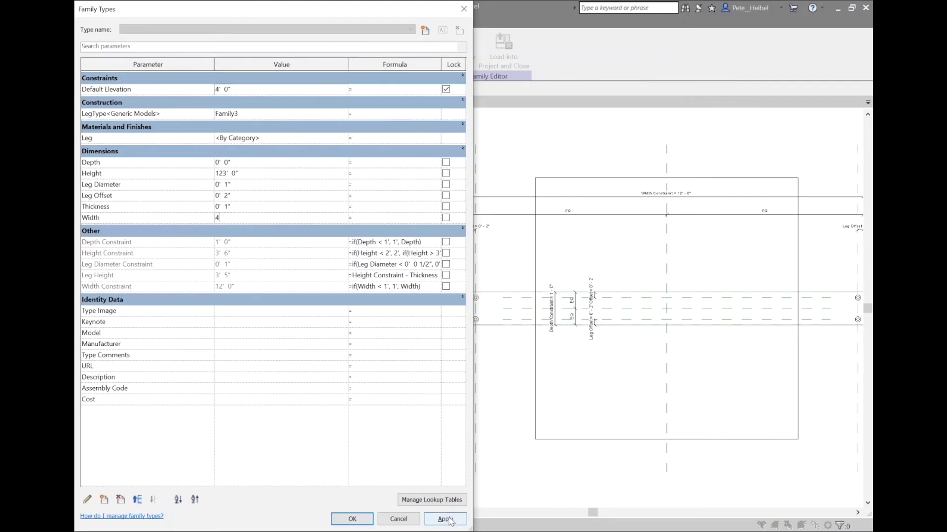
{"action": "left_click", "coordinate": [443, 519]}
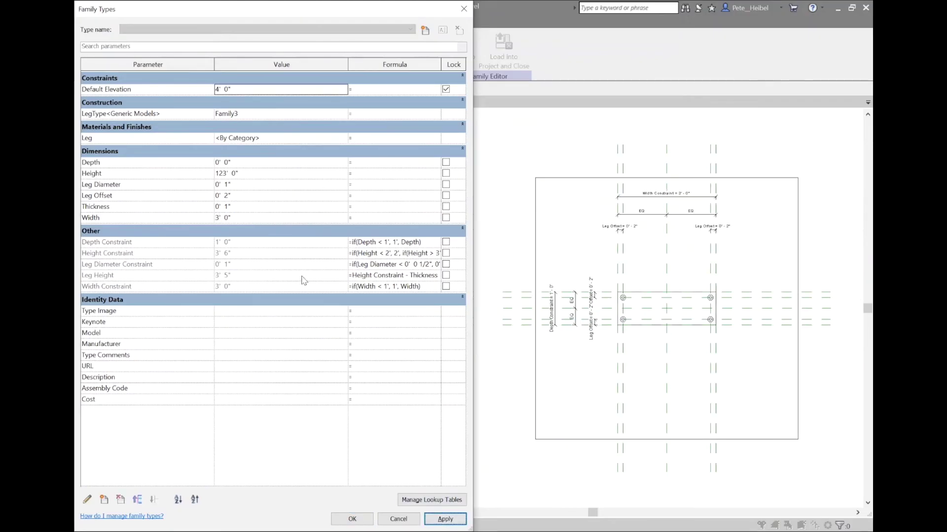
{"action": "left_click", "coordinate": [259, 163]}
{"action": "type", "text": "2"}
{"action": "left_click", "coordinate": [443, 519]}
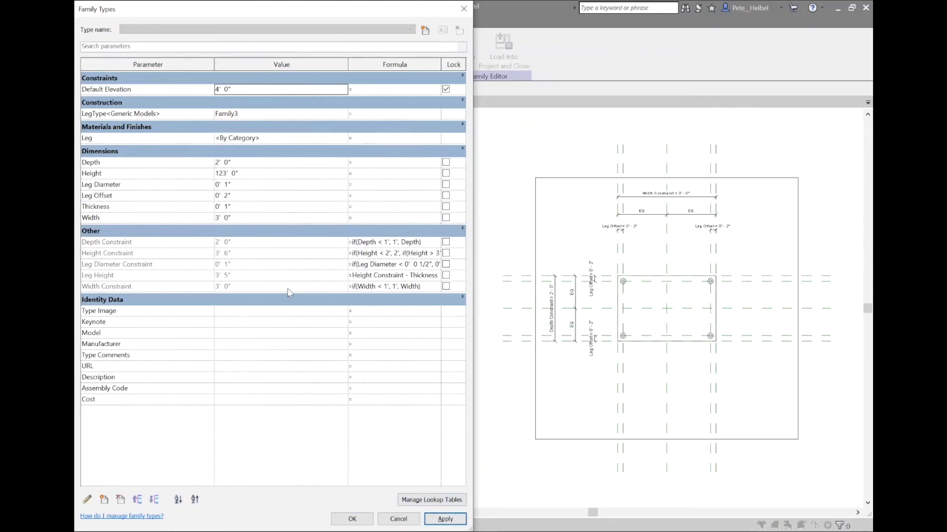
{"action": "left_click", "coordinate": [261, 176]}
{"action": "type", "text": "2 6"}
{"action": "key", "text": "Tab"}
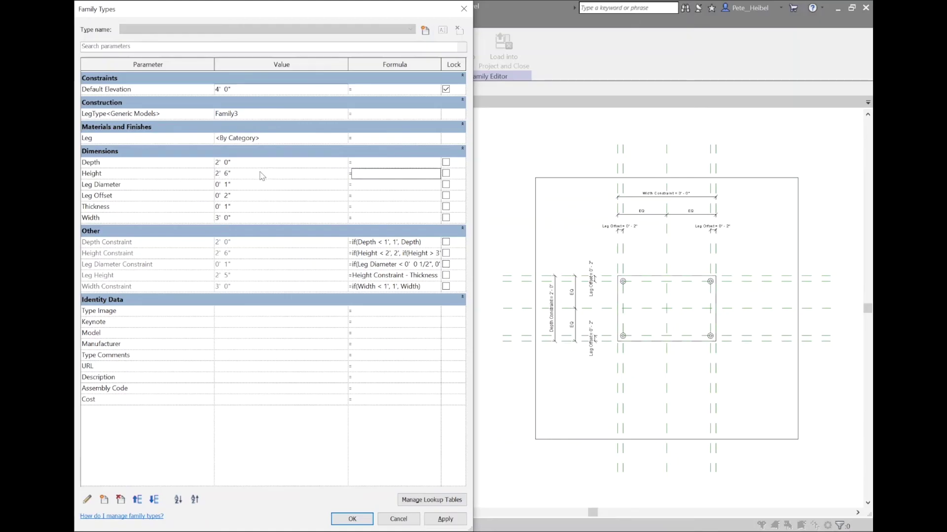
Create a family type named 2' x 3' from the current table dimensions
{"action": "left_click", "coordinate": [424, 31]}
{"action": "type", "text": "2"}
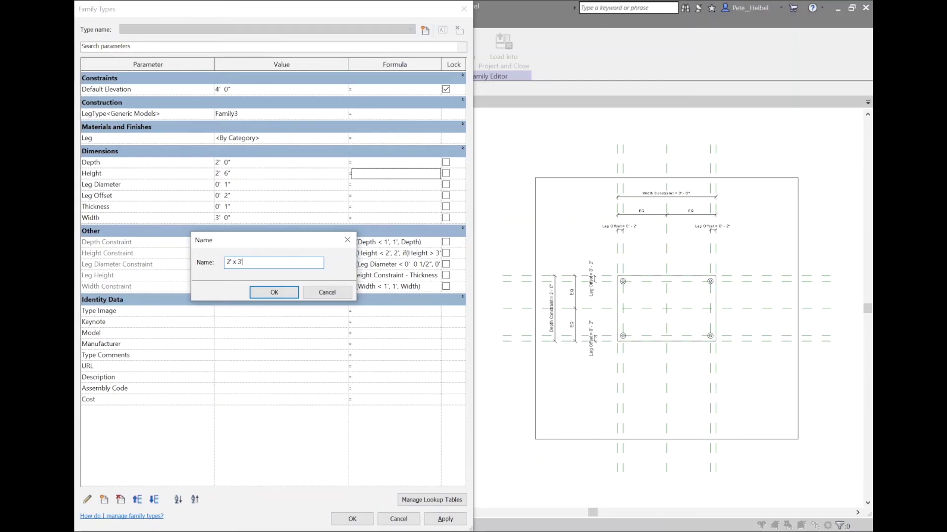
{"action": "type", "text": "' x 3'"}
{"action": "key", "text": "Return"}
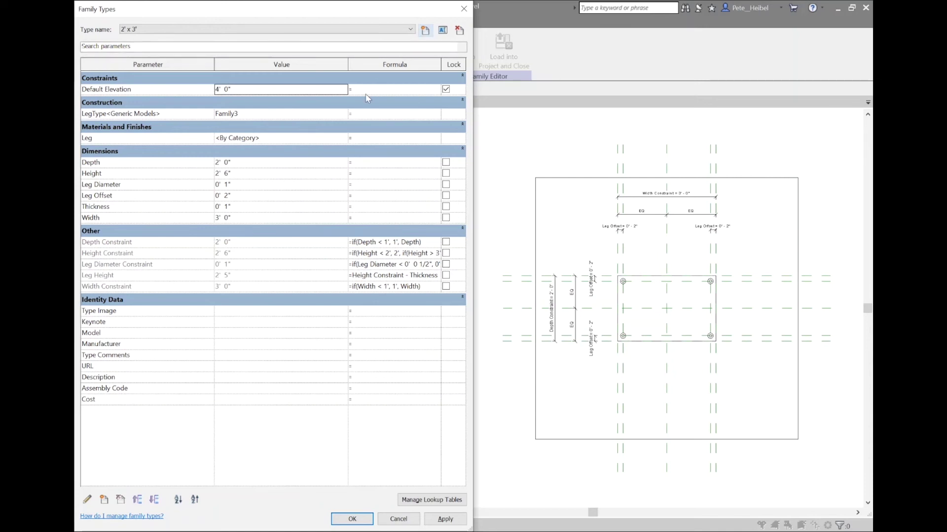
Create a second family type named 3' x 3' and set its Depth to 3'
{"action": "left_click", "coordinate": [425, 30]}
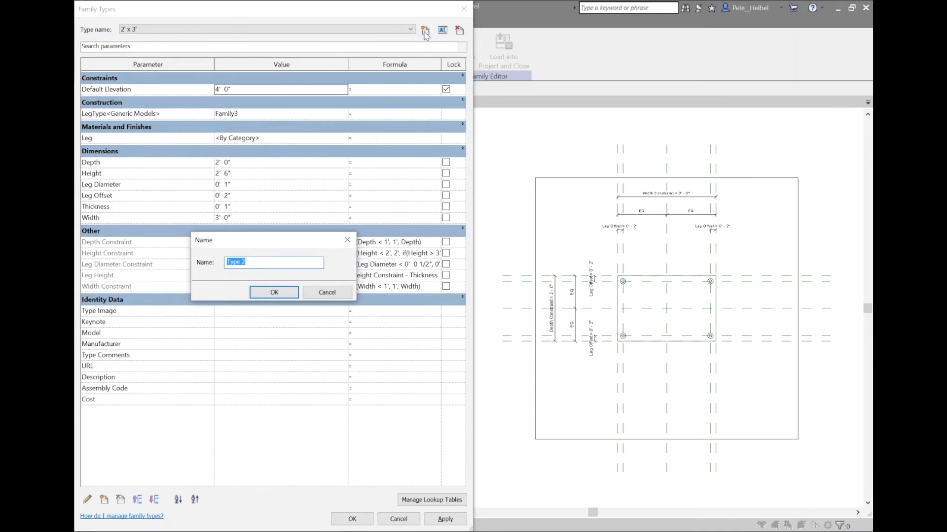
{"action": "type", "text": "3' x 3'"}
{"action": "key", "text": "Return"}
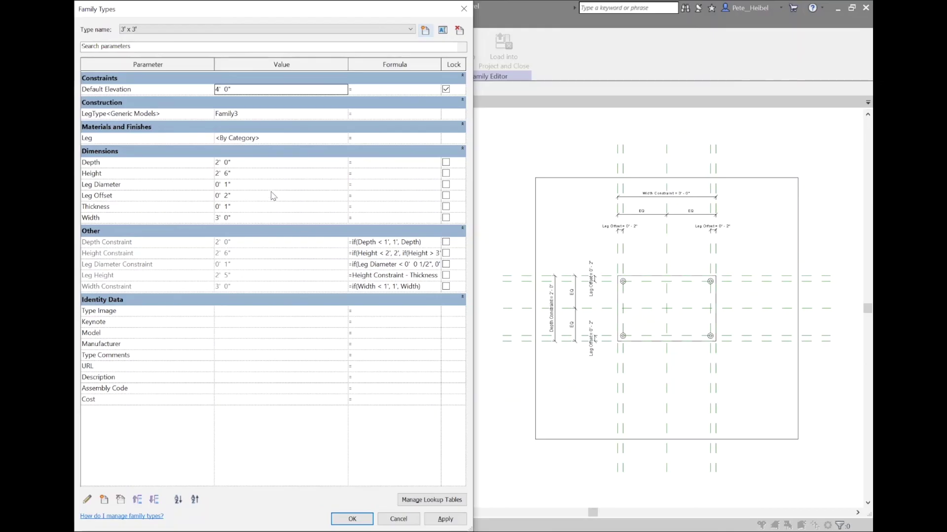
{"action": "left_click", "coordinate": [272, 164]}
{"action": "type", "text": "3"}
{"action": "left_click", "coordinate": [445, 519]}
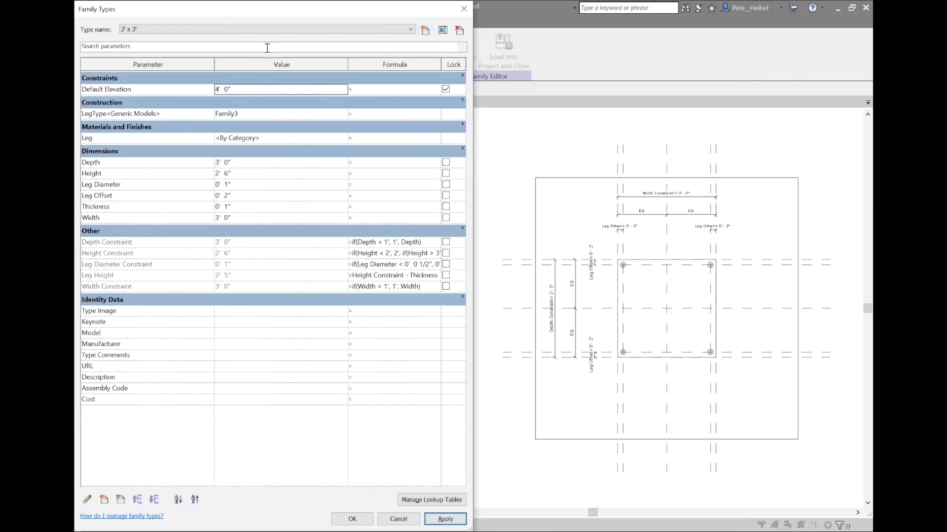
Make 2' x 3' the current family type again and apply it
{"action": "left_click", "coordinate": [267, 29]}
{"action": "left_click", "coordinate": [197, 36]}
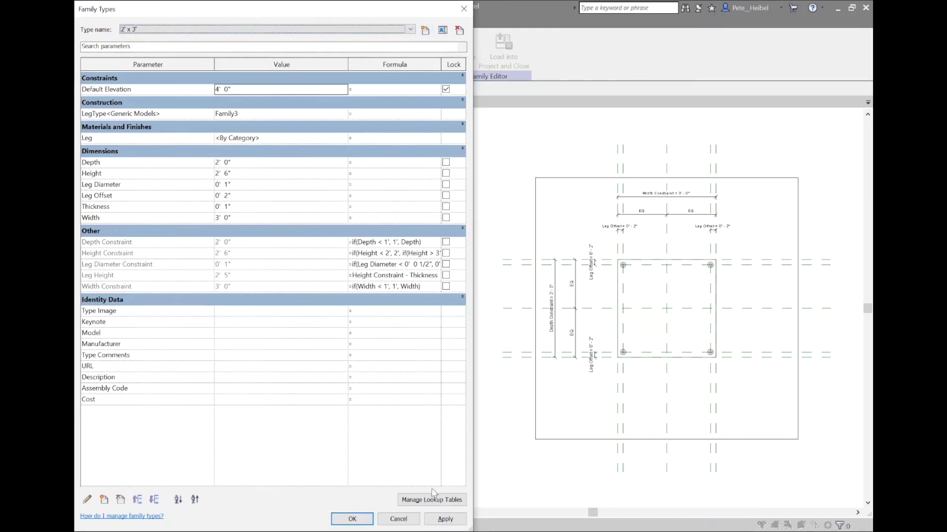
{"action": "left_click", "coordinate": [443, 520]}
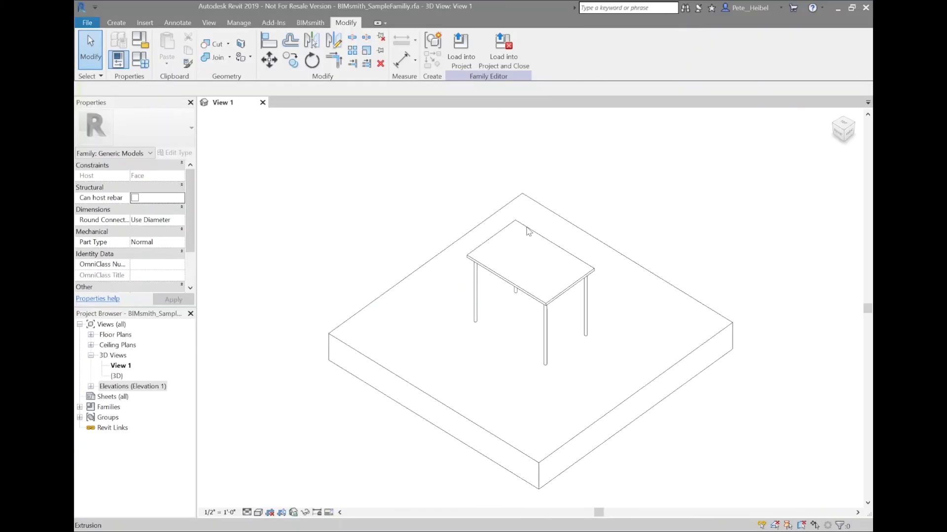
Associate the tabletop extrusion's Material with a new type parameter named Tabletop, grouped under Materials and Finishes
{"action": "left_click", "coordinate": [532, 229]}
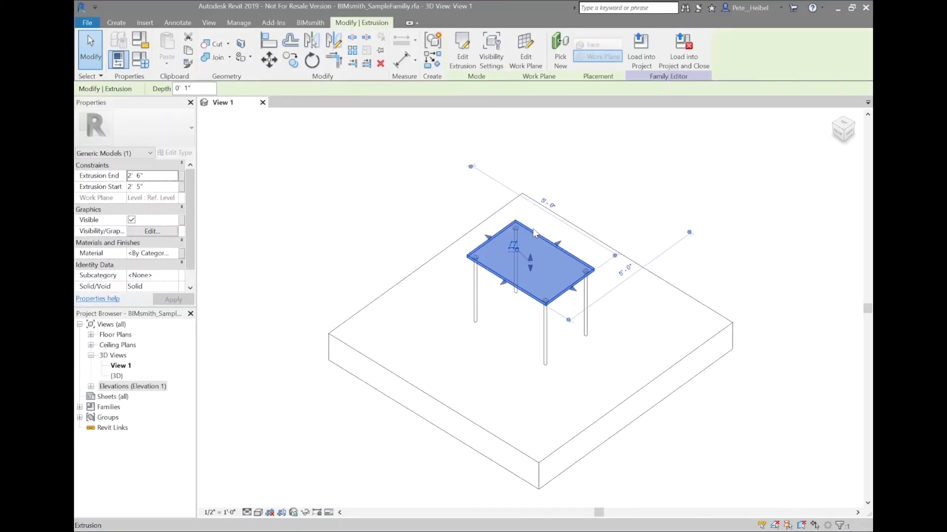
{"action": "left_click", "coordinate": [182, 253]}
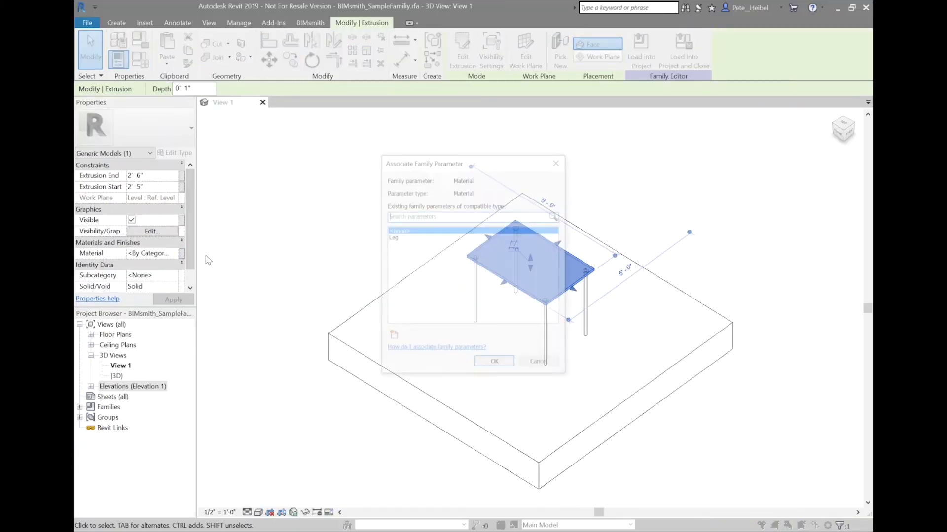
{"action": "left_click", "coordinate": [390, 337]}
{"action": "type", "text": "Tabletop"}
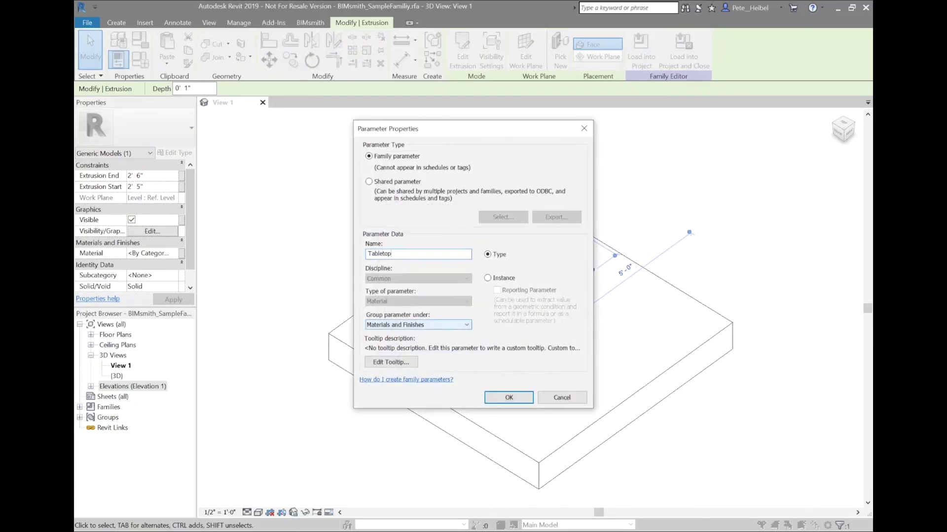
{"action": "key", "text": "Return"}
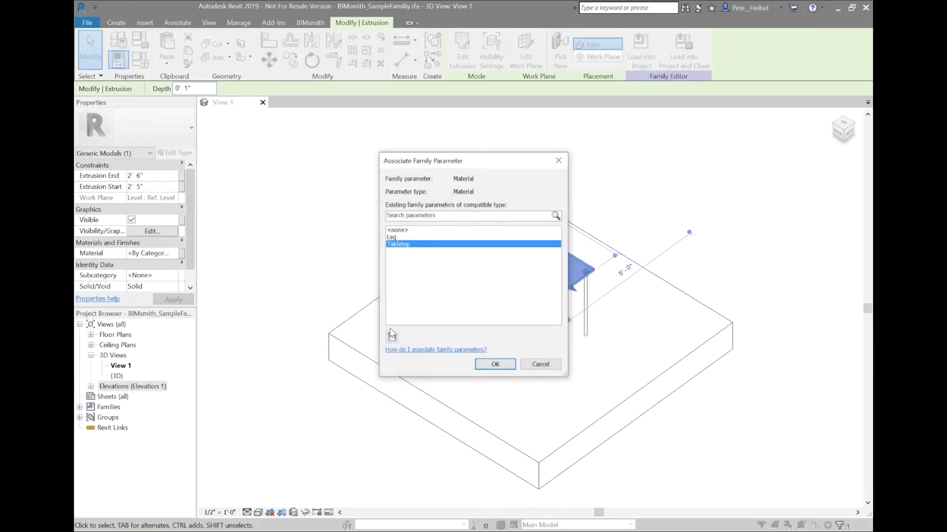
{"action": "left_click", "coordinate": [477, 365]}
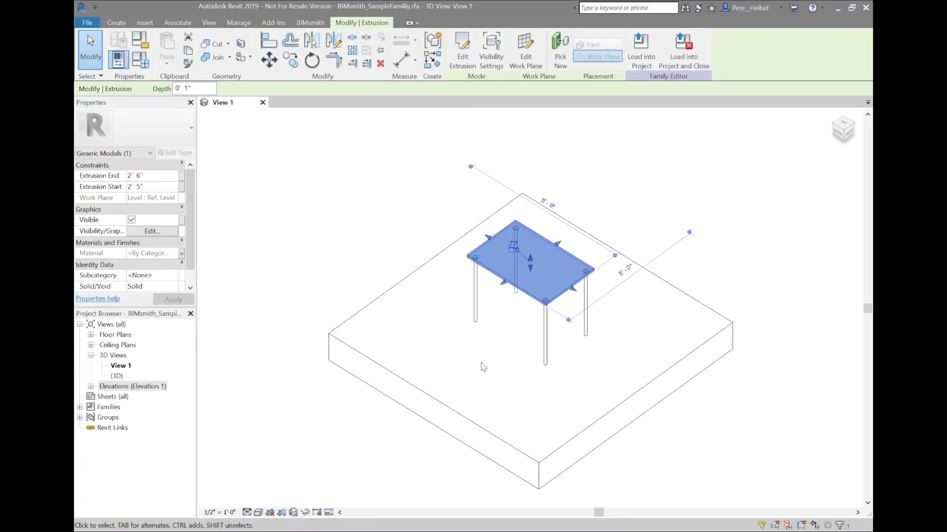
{"action": "left_click", "coordinate": [387, 227]}
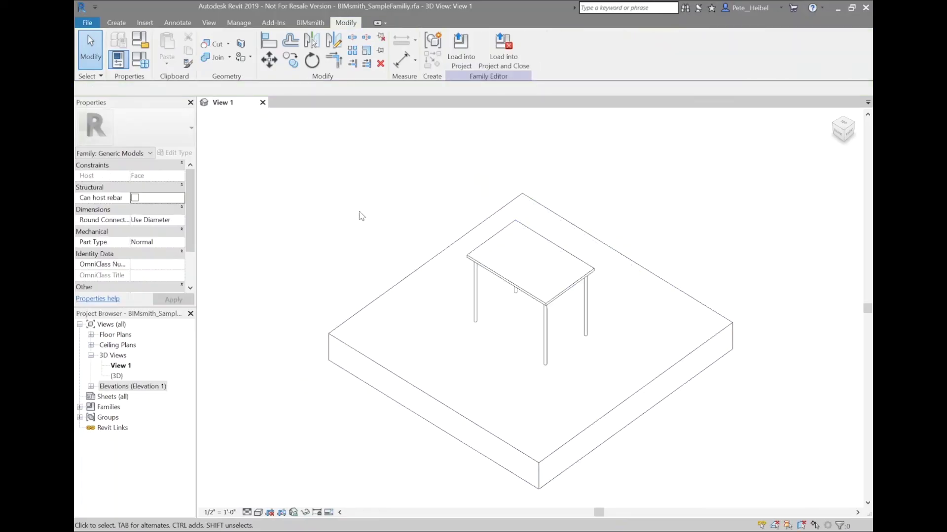
For the 2' x 3' type, search the materials for aluminum and assign the matching library material to the Leg parameter
{"action": "key", "text": "f"}
{"action": "key", "text": "t"}
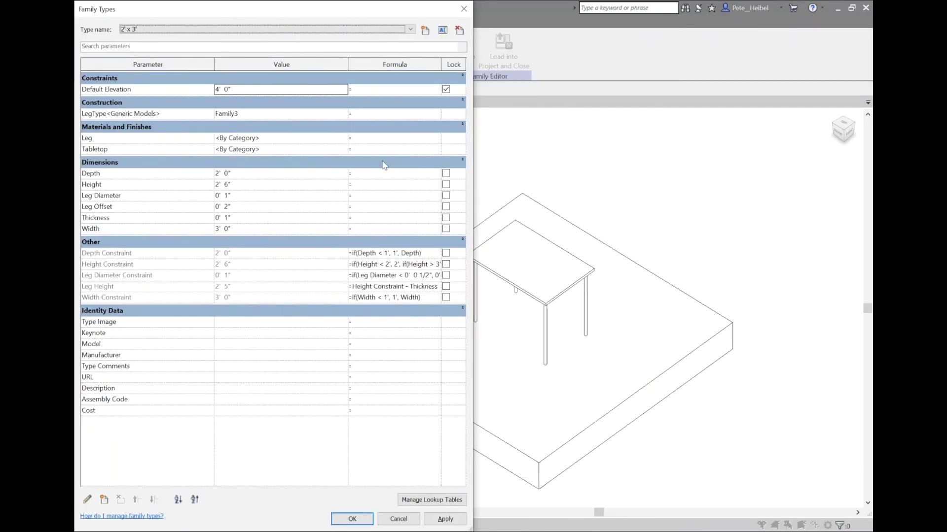
{"action": "left_click", "coordinate": [347, 139]}
{"action": "left_click", "coordinate": [346, 138]}
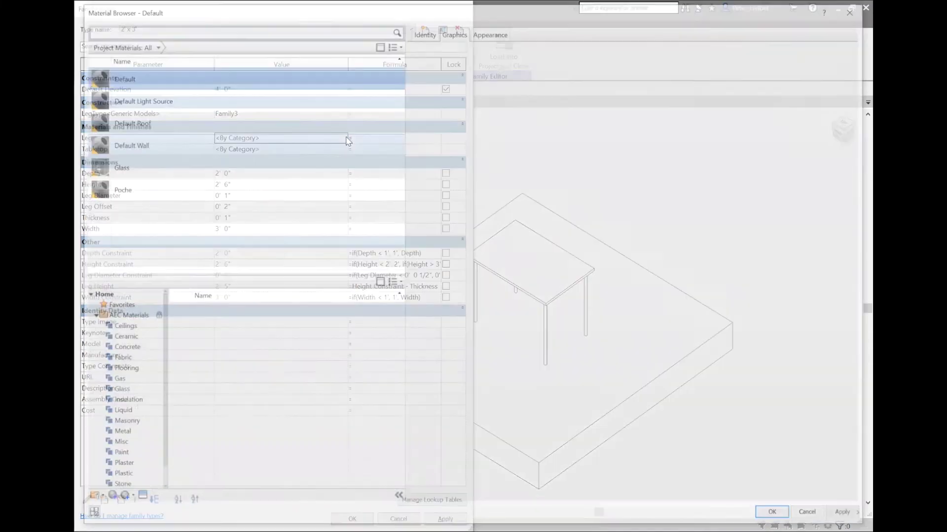
{"action": "left_click", "coordinate": [250, 31]}
{"action": "type", "text": "aluminum"}
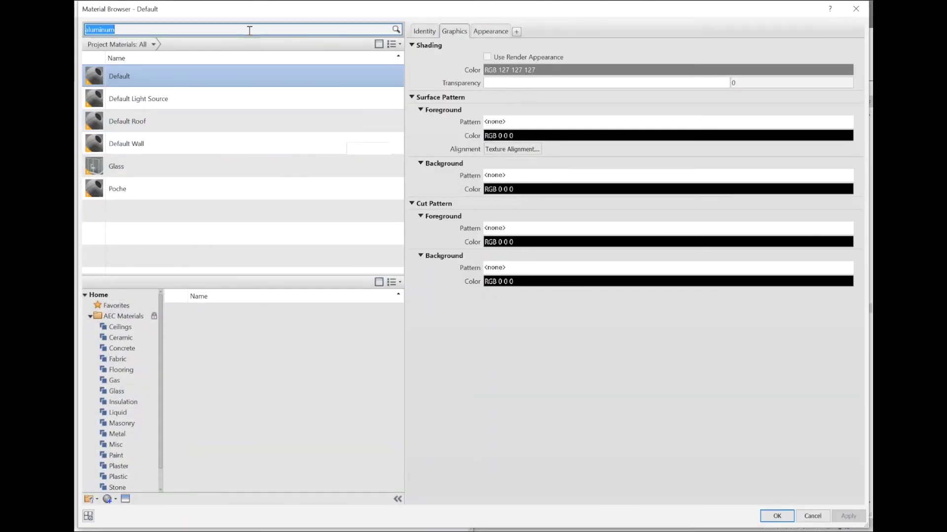
{"action": "double_click", "coordinate": [322, 314]}
{"action": "double_click", "coordinate": [273, 93]}
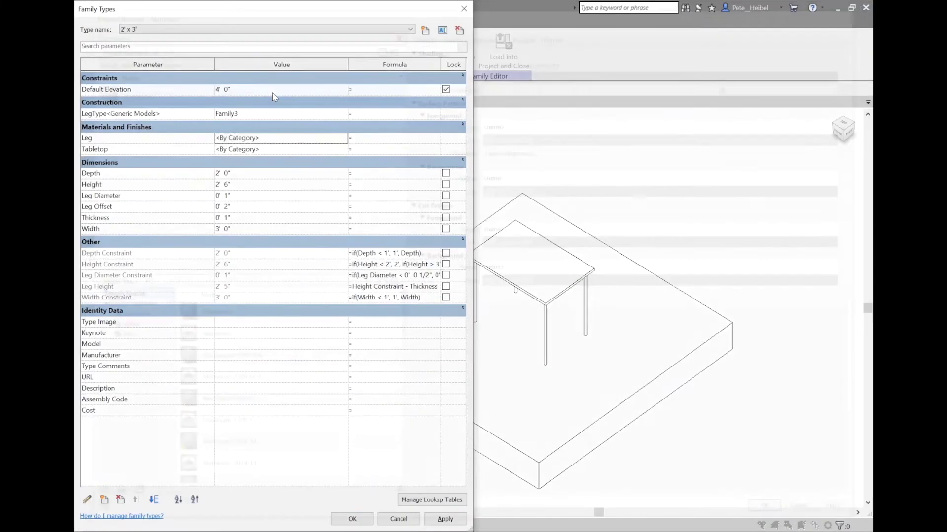
For the 2' x 3' type, search the materials for wood, assign Bamboo to the Tabletop parameter, and accept the family and material settings
{"action": "left_click", "coordinate": [345, 150]}
{"action": "left_click", "coordinate": [345, 150]}
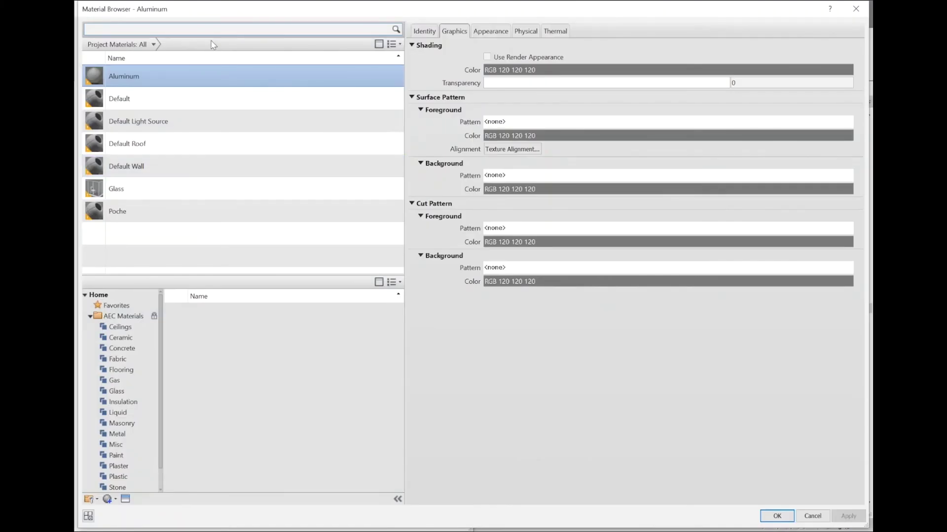
{"action": "left_click", "coordinate": [222, 29]}
{"action": "type", "text": "wood"}
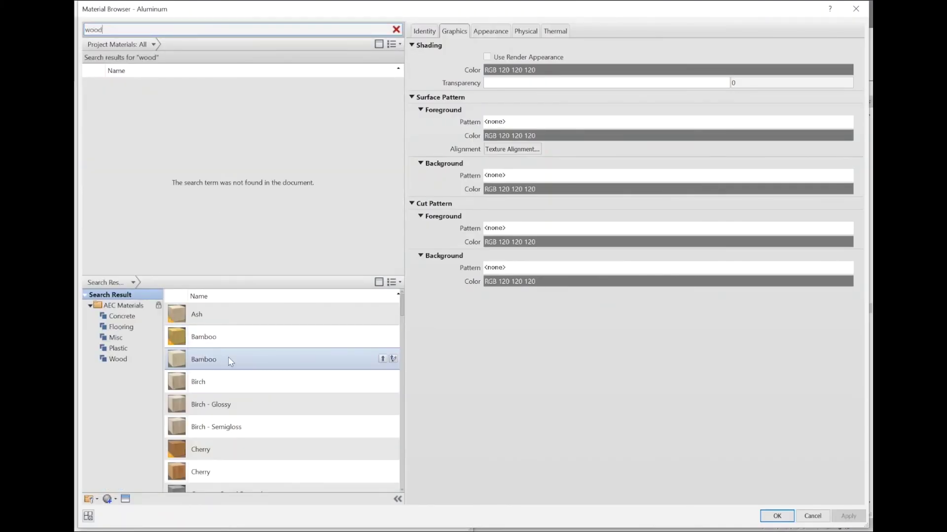
{"action": "double_click", "coordinate": [227, 341]}
{"action": "double_click", "coordinate": [220, 99]}
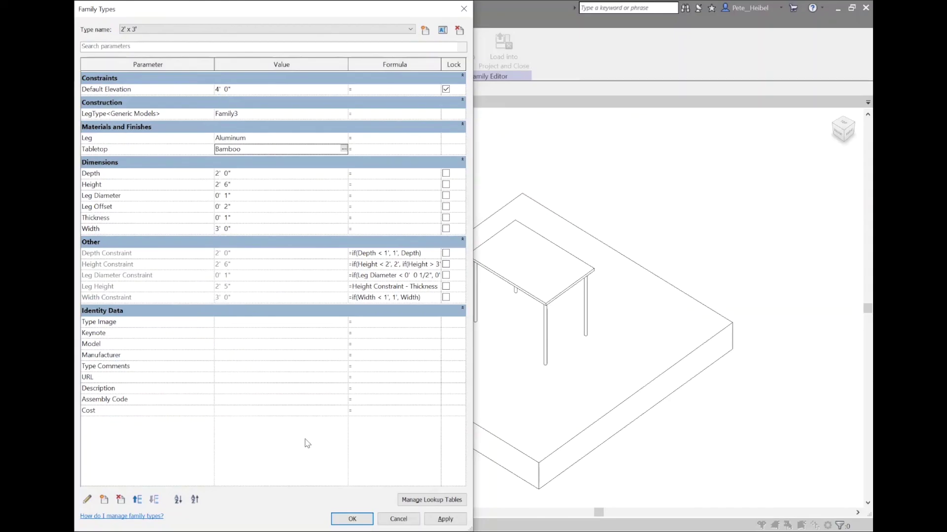
{"action": "left_click", "coordinate": [351, 518]}
{"action": "scroll", "coordinate": [563, 253], "scroll_direction": "up", "scroll_amount": 5}
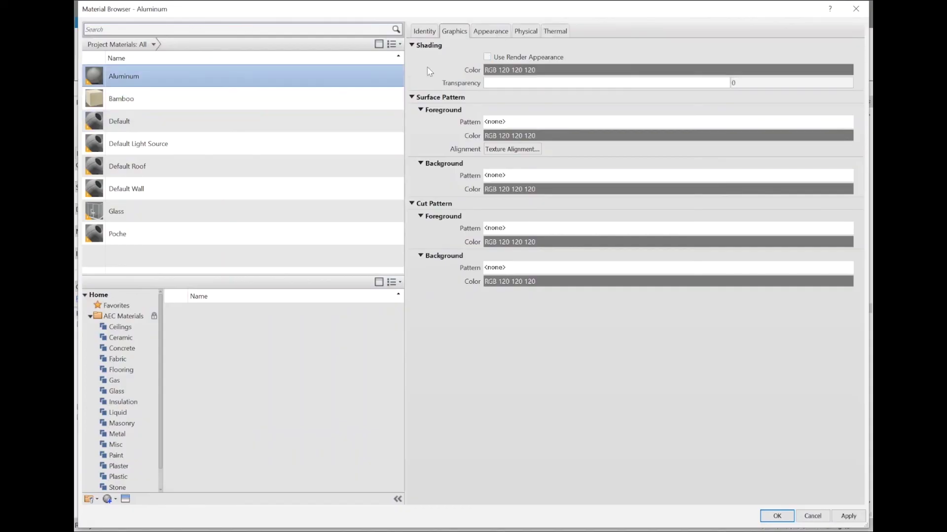
{"action": "left_click", "coordinate": [769, 516]}
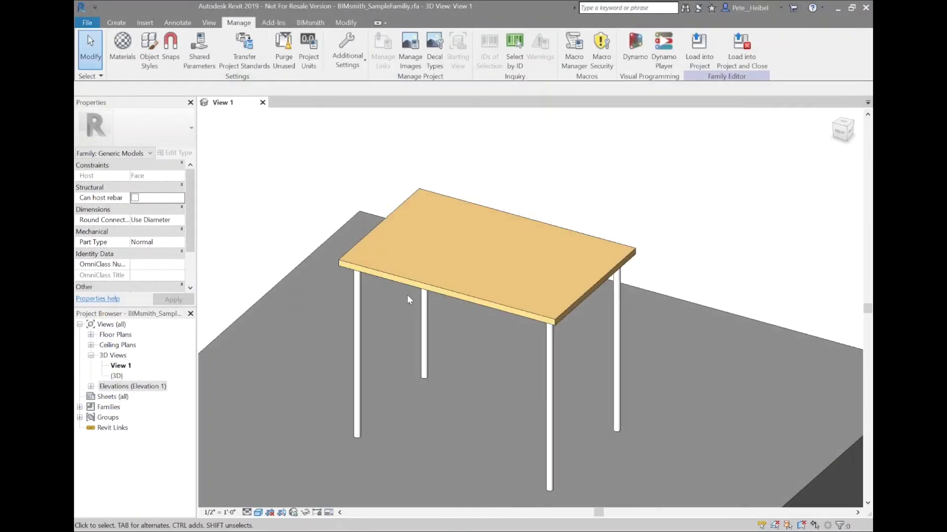
Change the family's category from Generic Models to Furniture
{"action": "middle_click_drag", "start_coordinate": [442, 184], "coordinate": [532, 160]}
{"action": "scroll", "coordinate": [403, 209], "scroll_direction": "down", "scroll_amount": 3}
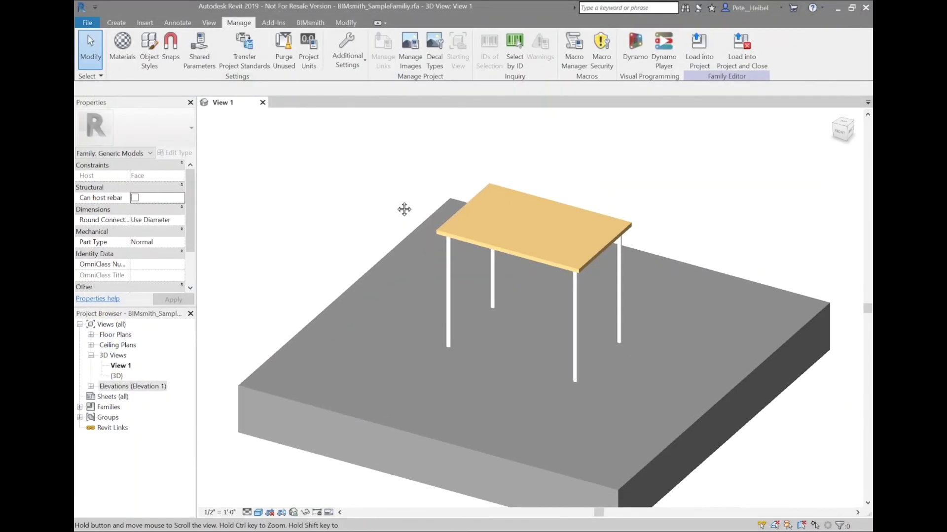
{"action": "key", "text": "f"}
{"action": "key", "text": "c"}
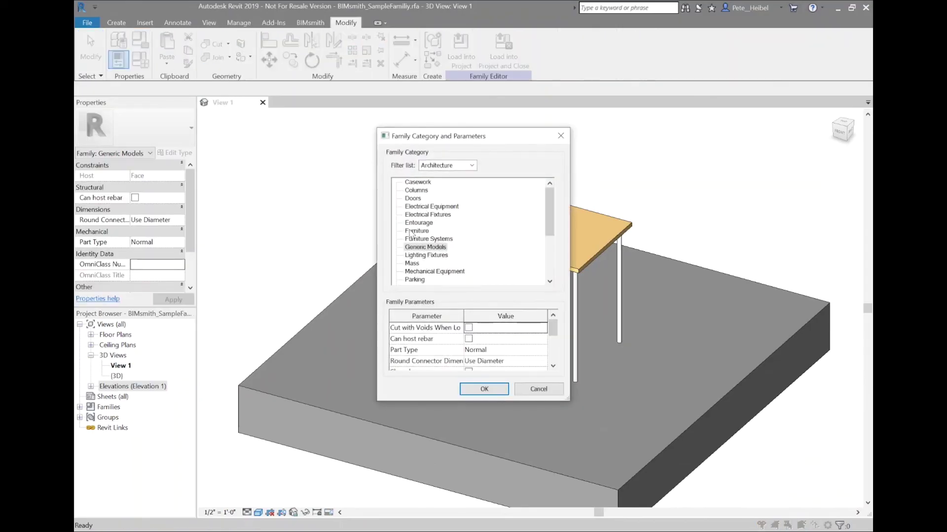
{"action": "left_click", "coordinate": [411, 232]}
{"action": "left_click", "coordinate": [484, 389]}
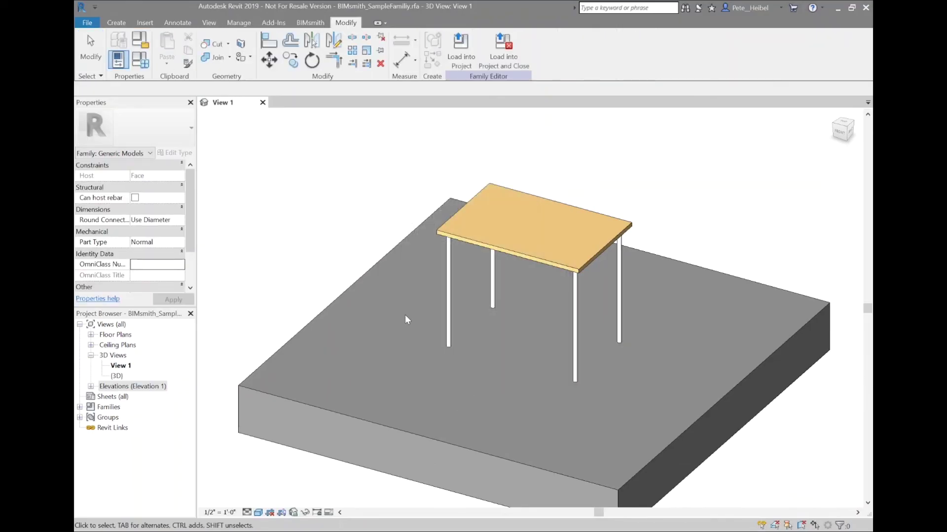
Assign the host slab extrusion beneath the table to the Hidden Lines subcategory
{"action": "left_click", "coordinate": [345, 283]}
{"action": "left_click", "coordinate": [173, 276]}
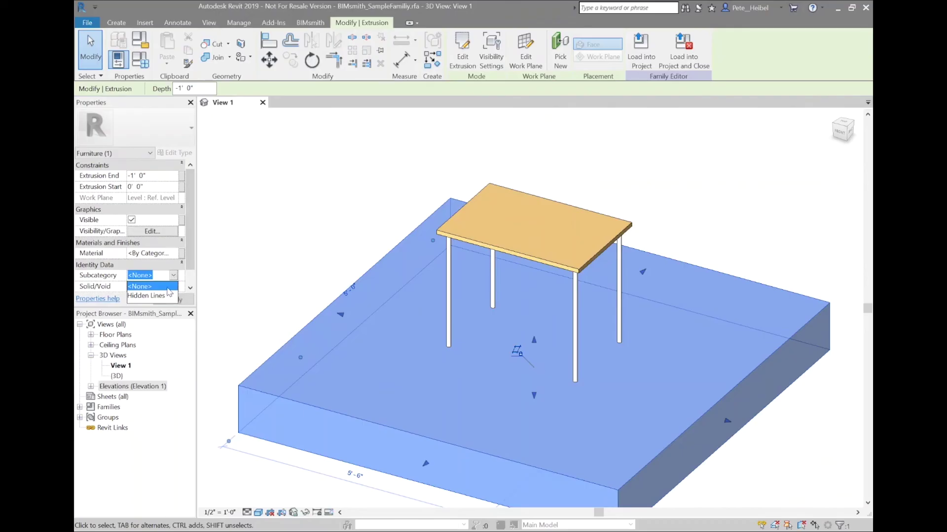
{"action": "left_click", "coordinate": [146, 296]}
{"action": "left_click", "coordinate": [321, 235]}
Turn off the visibility of Furniture's Hidden Lines subcategory in the 3D view View 1
{"action": "key", "text": "v"}
{"action": "key", "text": "g"}
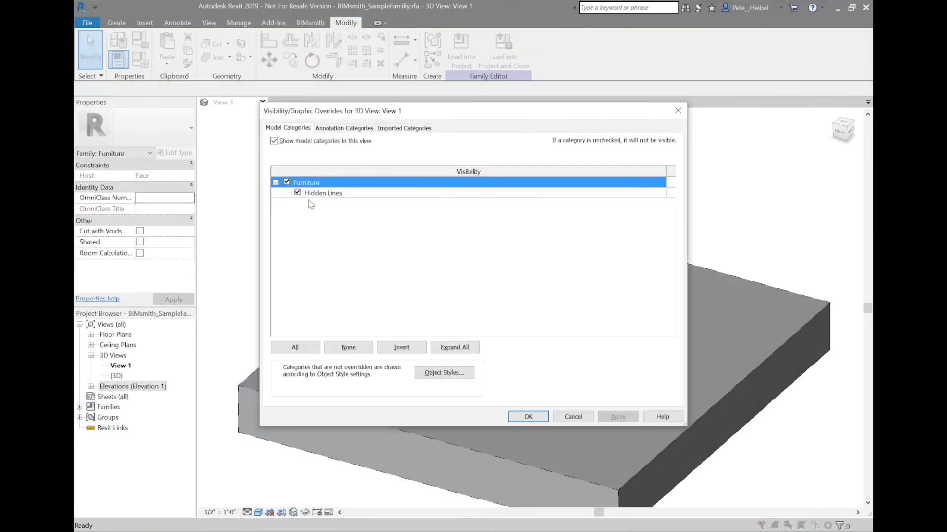
{"action": "left_click", "coordinate": [297, 193]}
{"action": "left_click", "coordinate": [525, 416]}
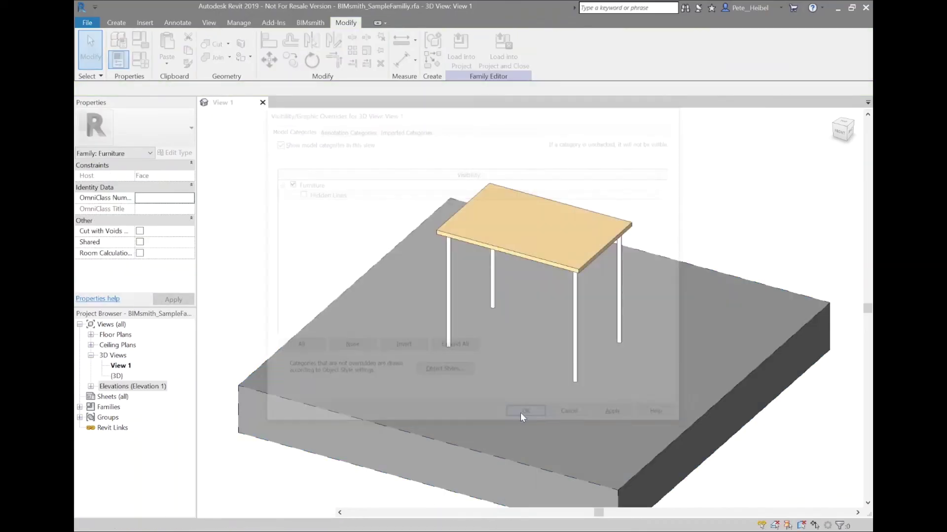
Orient View 1 to an isometric angle and set its scale to 1 1/2" = 1'-0" with the Shaded visual style
{"action": "left_click", "coordinate": [845, 132]}
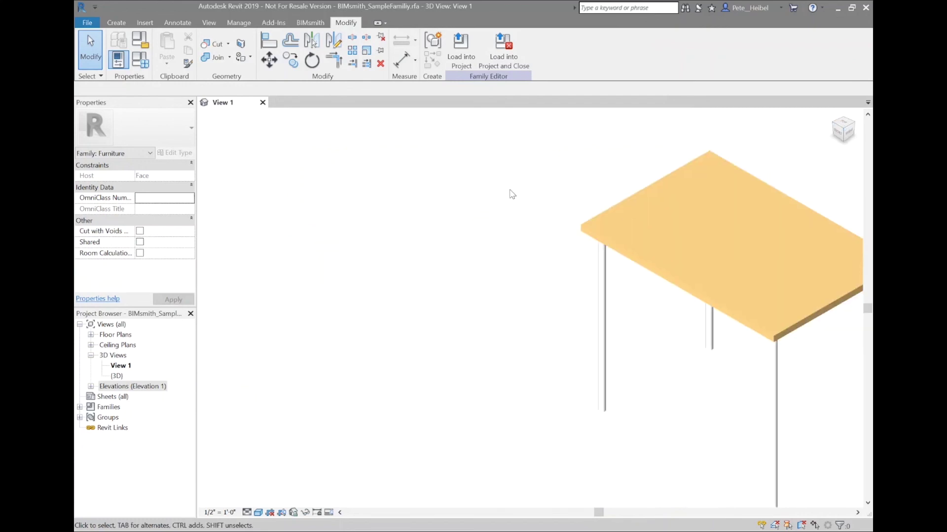
{"action": "left_click", "coordinate": [232, 512]}
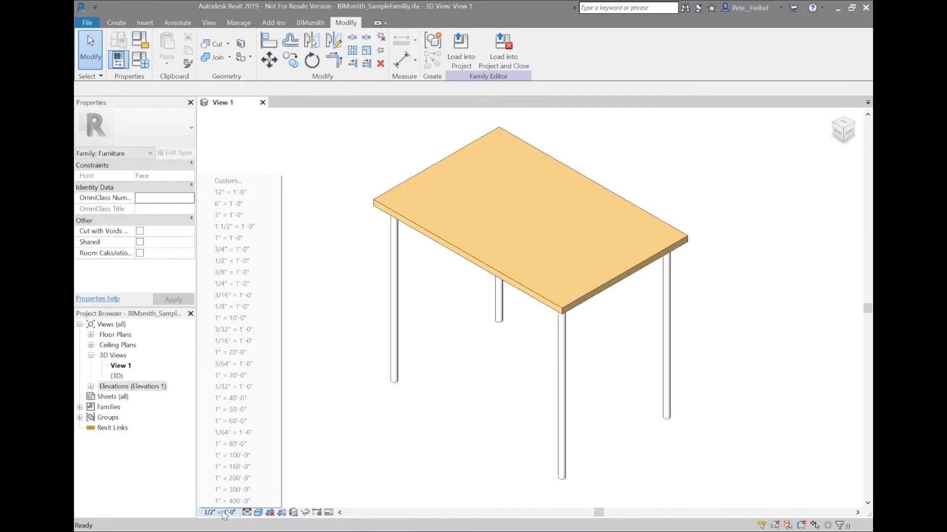
{"action": "left_click", "coordinate": [243, 227]}
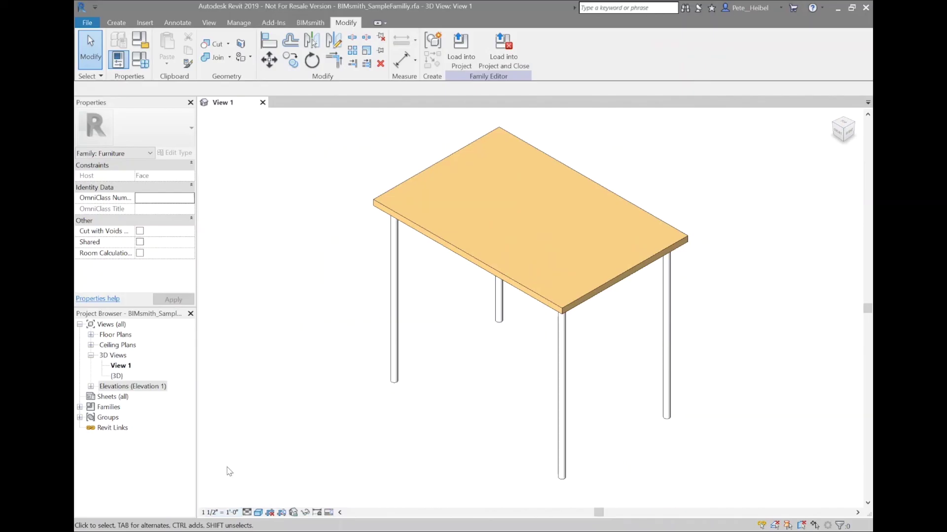
{"action": "left_click", "coordinate": [257, 513]}
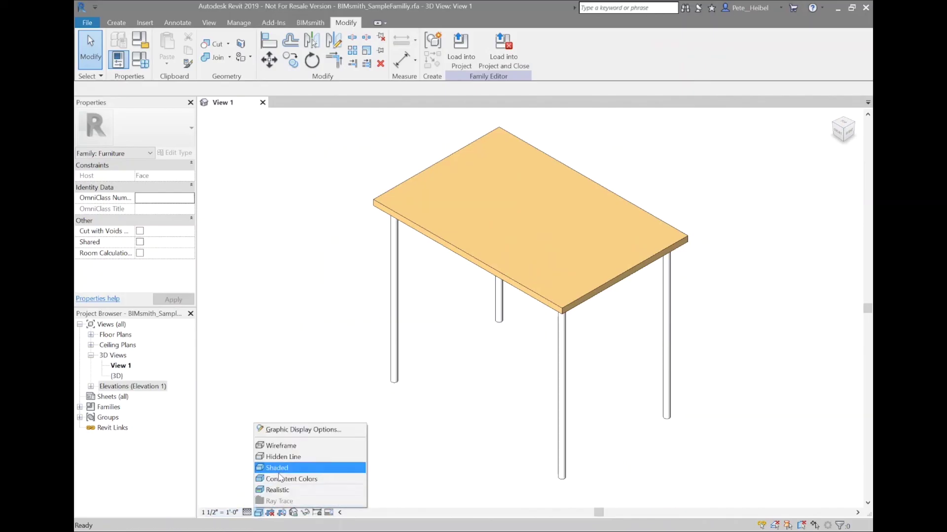
{"action": "left_click", "coordinate": [279, 472]}
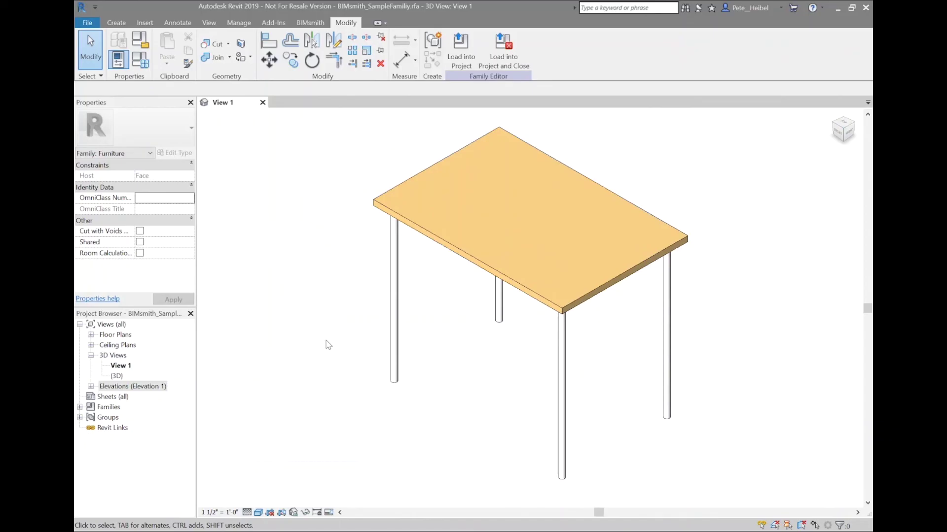
Lock the 3D view's orientation and rename View 1 as Preview
{"action": "left_click", "coordinate": [293, 512]}
{"action": "left_click", "coordinate": [304, 478]}
{"action": "left_click", "coordinate": [134, 367]}
{"action": "right_click", "coordinate": [136, 369]}
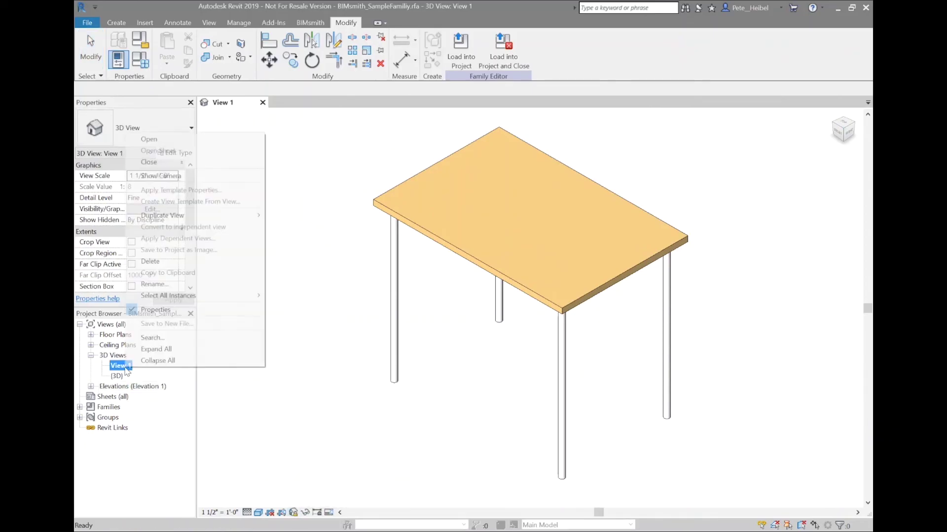
{"action": "left_click", "coordinate": [154, 284]}
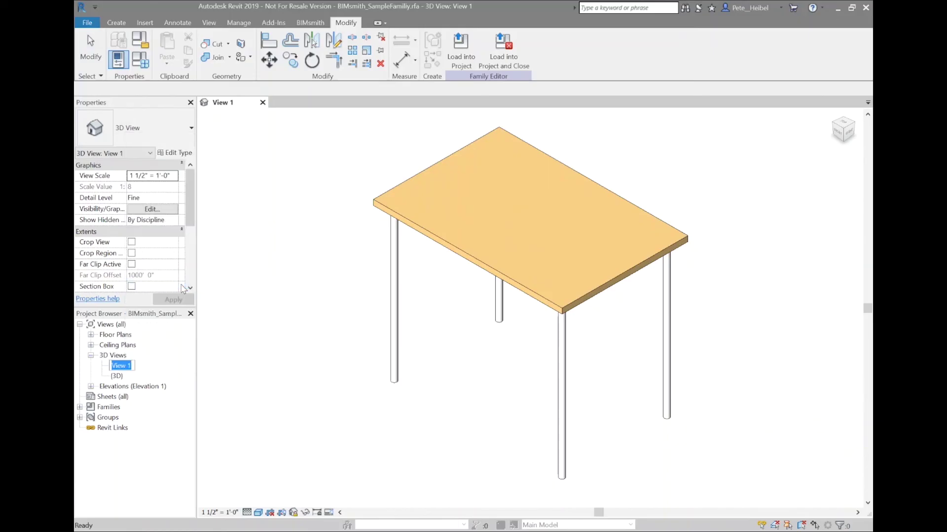
{"action": "type", "text": "Preview"}
{"action": "key", "text": "Return"}
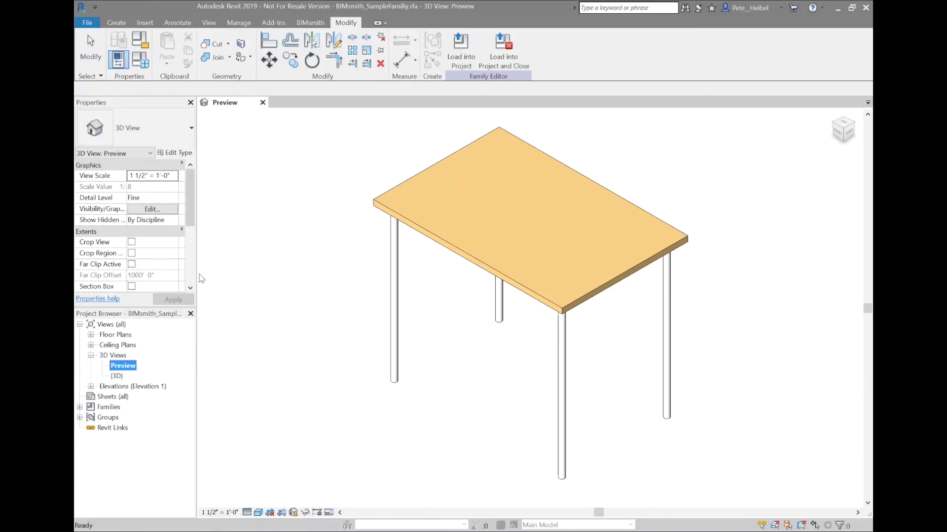
{"action": "left_click", "coordinate": [263, 235]}
Save the family as BIMsmith_SampleFamiliy.rfa, using 3D View: Preview as the thumbnail source and regenerating it if not up-to-date
{"action": "left_click", "coordinate": [92, 25]}
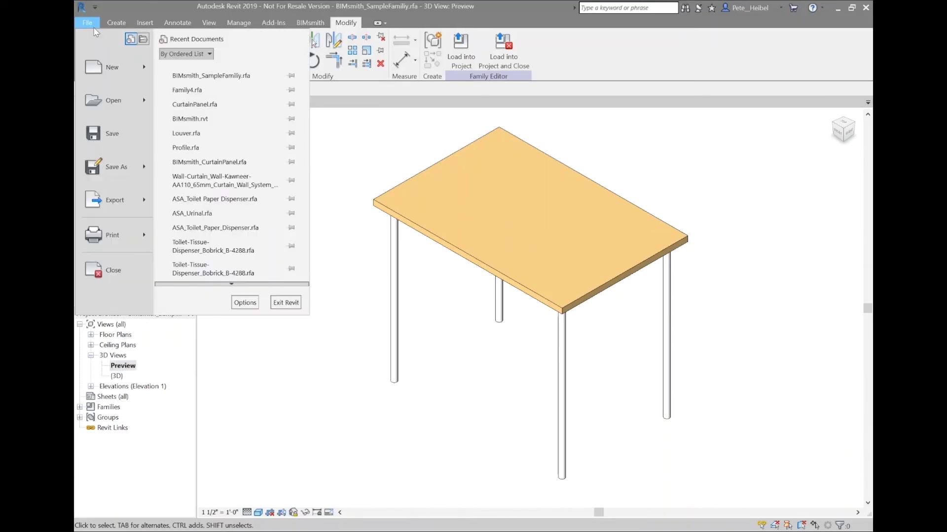
{"action": "mouse_move", "coordinate": [111, 167]}
{"action": "left_click", "coordinate": [190, 166]}
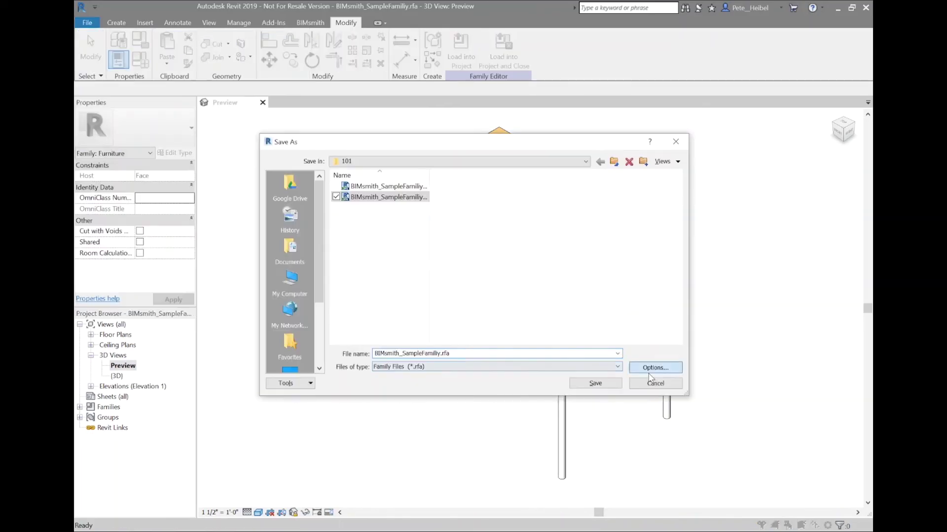
{"action": "left_click", "coordinate": [649, 369]}
{"action": "left_click", "coordinate": [476, 303]}
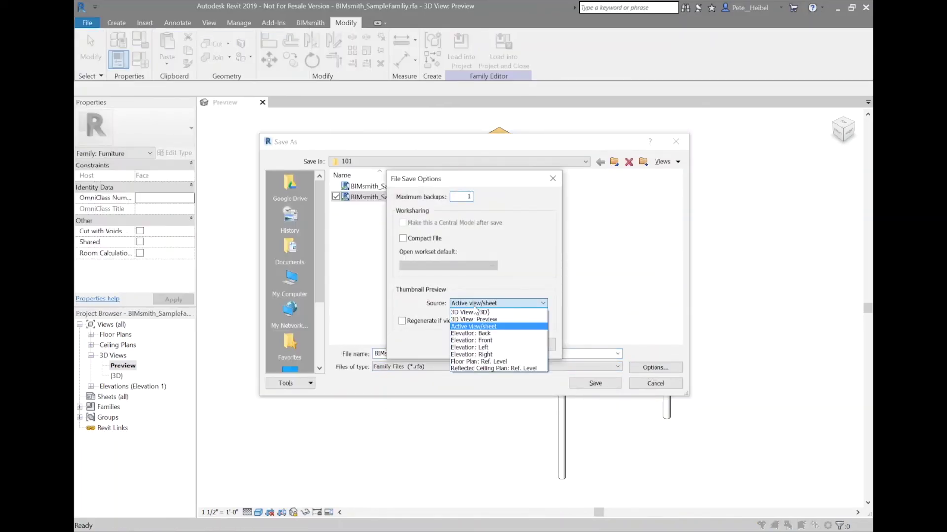
{"action": "left_click", "coordinate": [473, 319]}
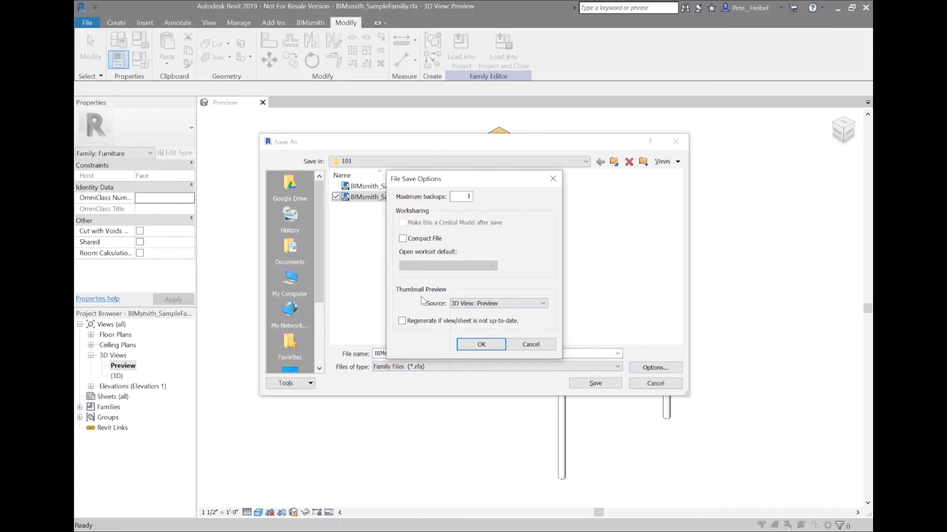
{"action": "left_click", "coordinate": [478, 345]}
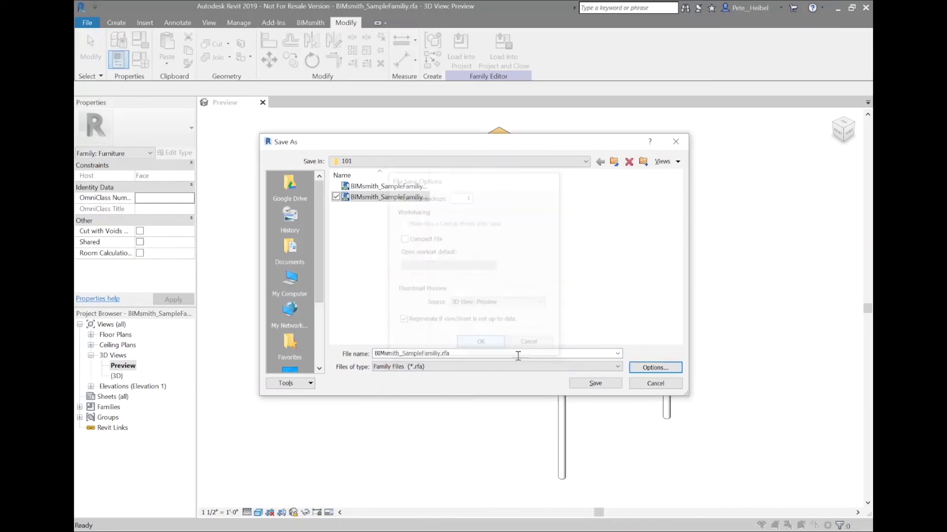
{"action": "left_click", "coordinate": [594, 384]}
Switch to File Explorer and show the 101 folder with extra large icons to examine the saved family's thumbnail
{"action": "mouse_move", "coordinate": [291, 208]}
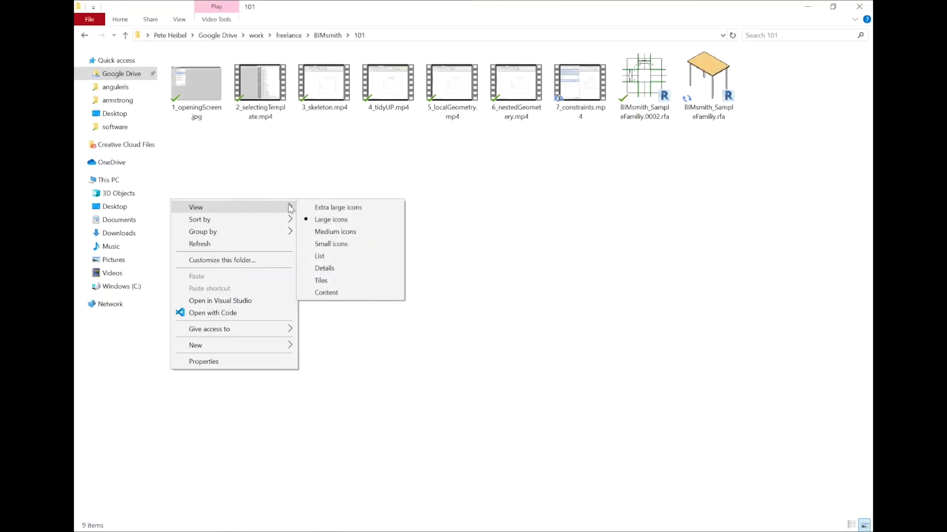
{"action": "left_click", "coordinate": [308, 208]}
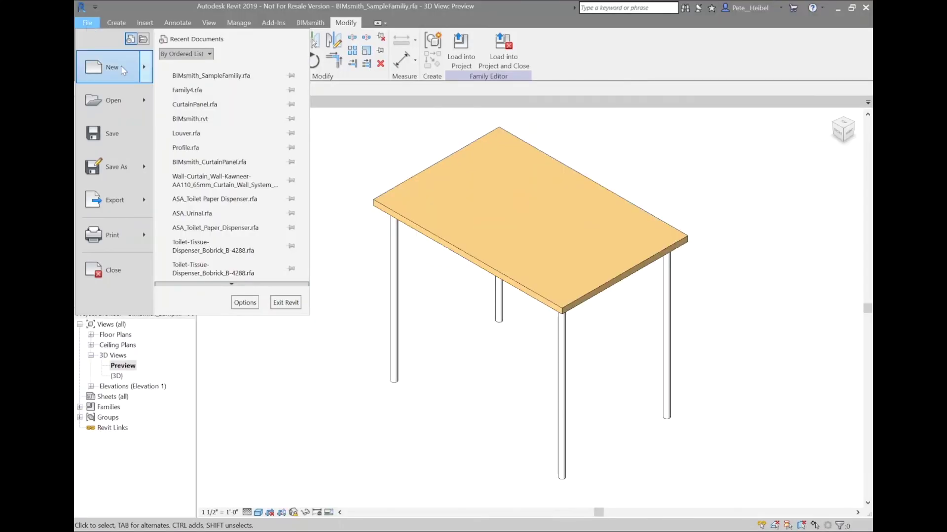
Switch back to Revit and create a new project from the template listed after Construction Template
{"action": "mouse_move", "coordinate": [113, 67]}
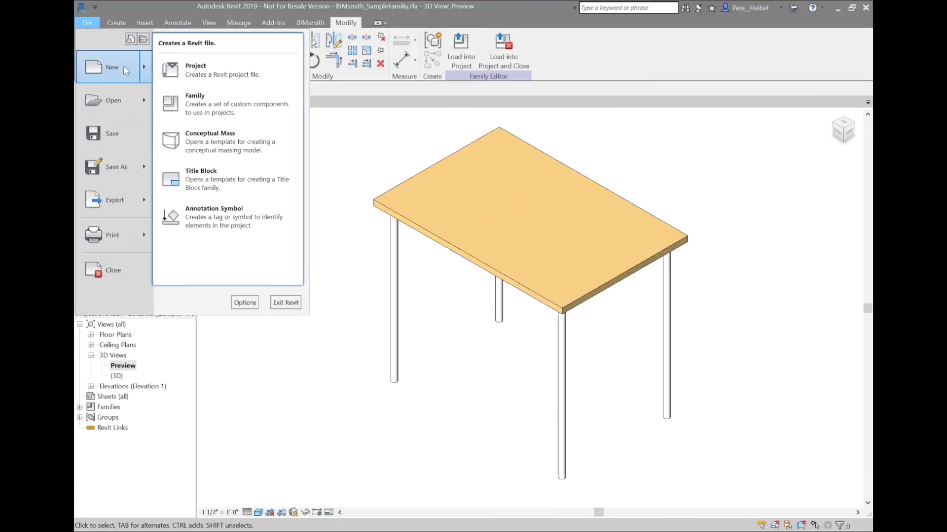
{"action": "left_click", "coordinate": [201, 75]}
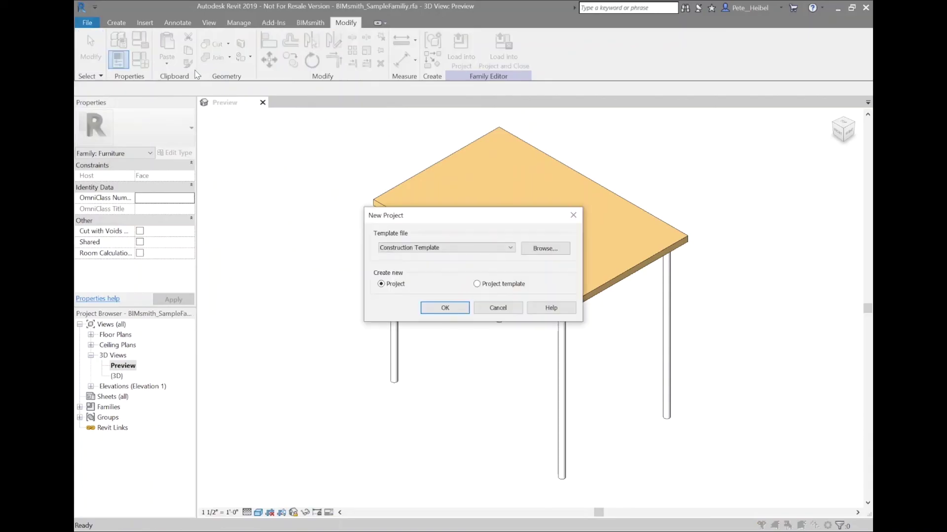
{"action": "key", "text": "Down"}
{"action": "key", "text": "Return"}
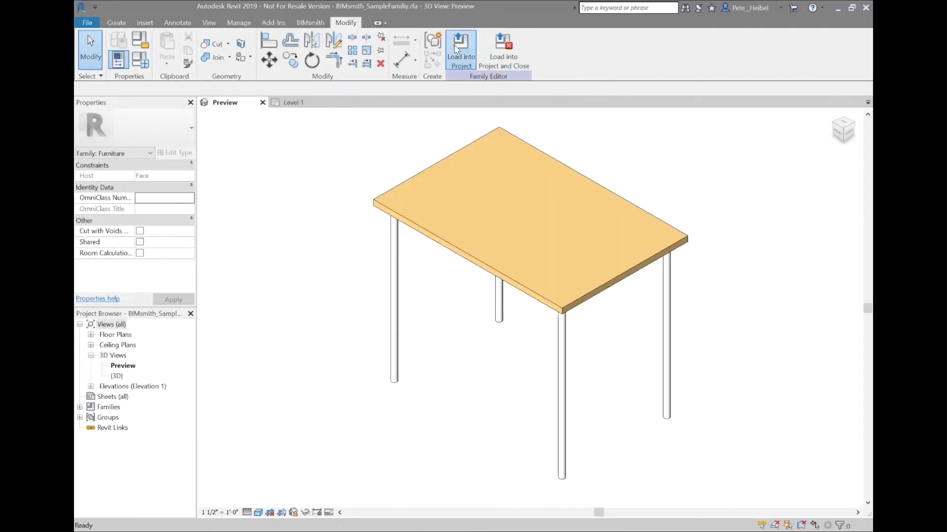
Load the table family into the new project and place a 2' x 3' instance on the Level 1 work plane
{"action": "left_click", "coordinate": [461, 49]}
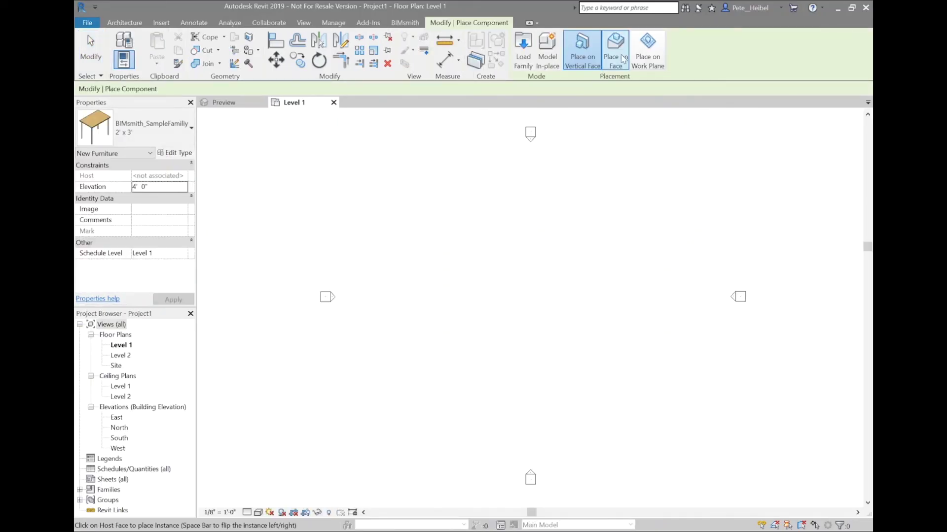
{"action": "left_click", "coordinate": [648, 49]}
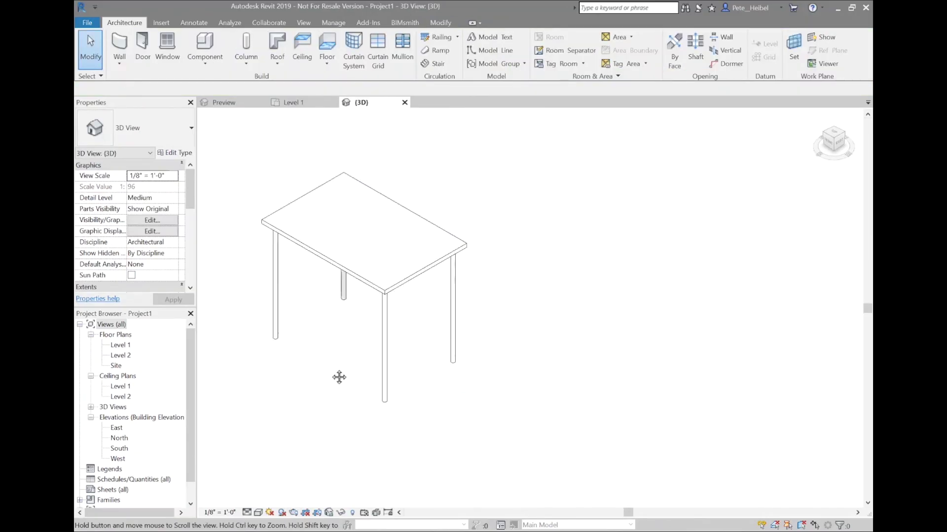
Copy the placed table in the 3D view about 5' sideways so the copy stands beside the original
{"action": "left_click", "coordinate": [350, 338]}
{"action": "left_click", "coordinate": [351, 329]}
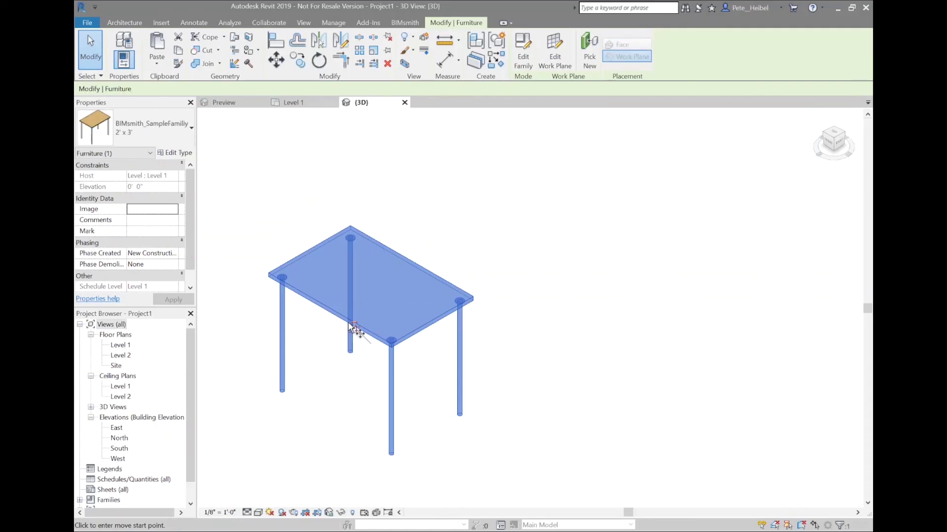
{"action": "key", "text": "c"}
{"action": "key", "text": "o"}
{"action": "left_click", "coordinate": [349, 323]}
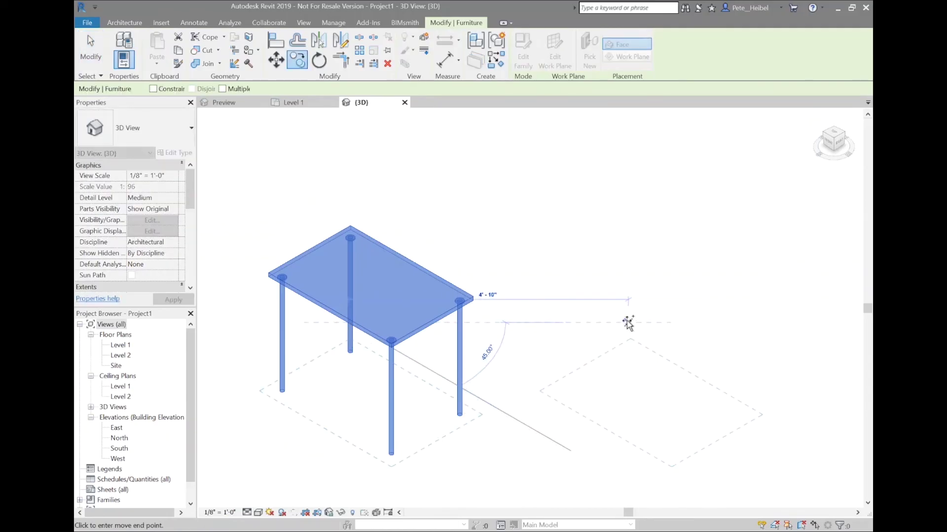
{"action": "left_click", "coordinate": [627, 323]}
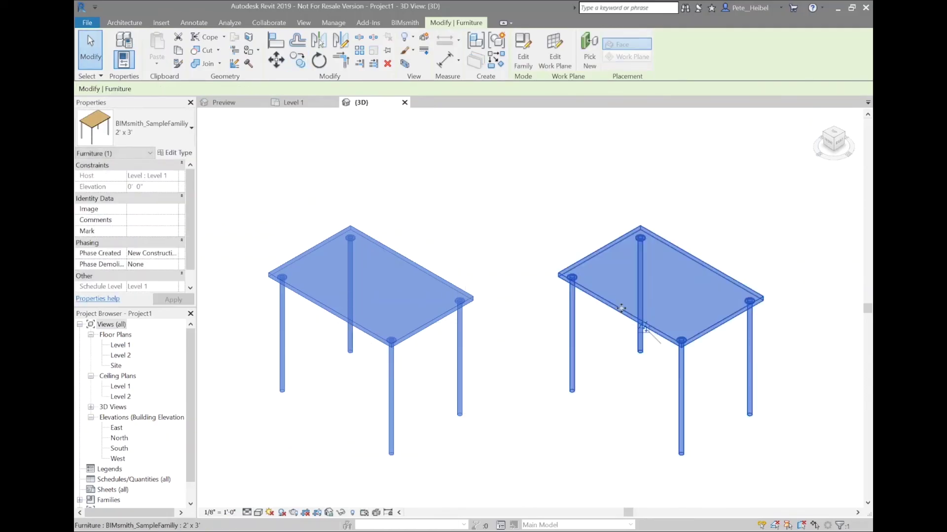
Change the copied table's type to 3' x 3' and deselect it
{"action": "left_click", "coordinate": [167, 129]}
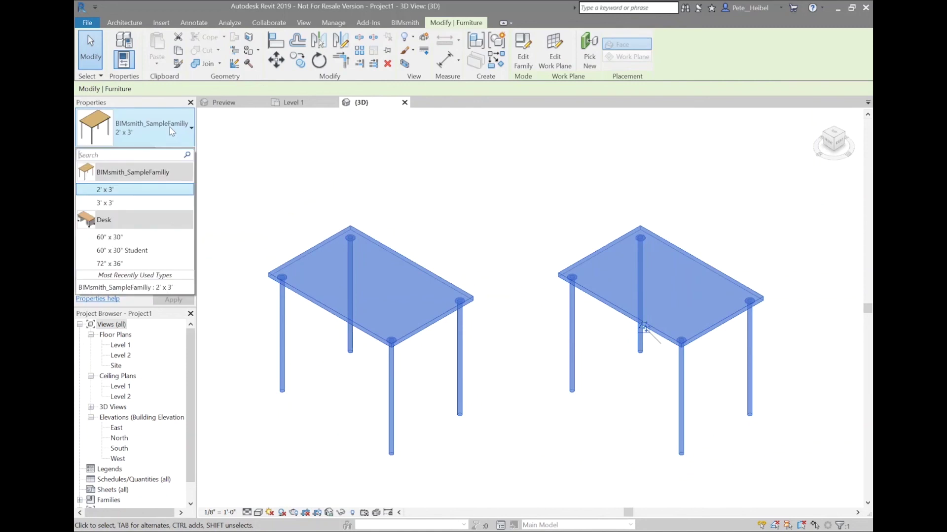
{"action": "left_click", "coordinate": [143, 202]}
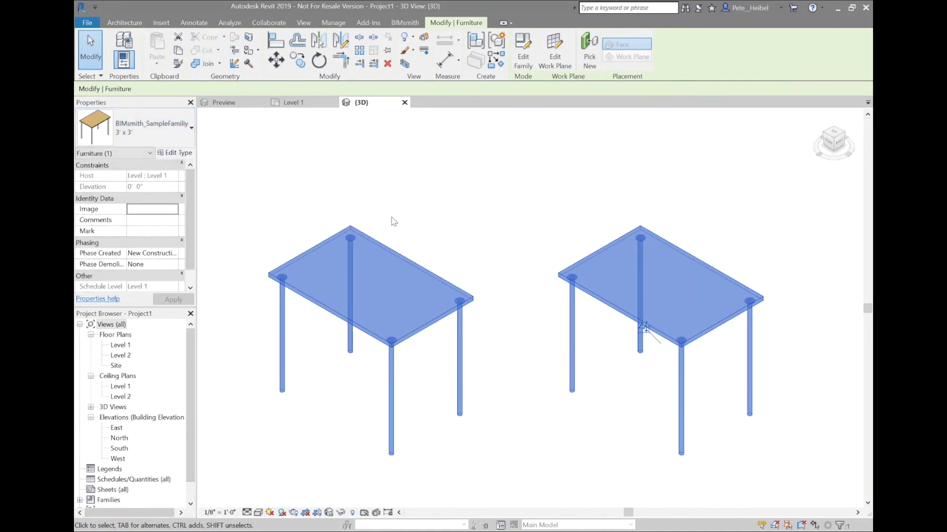
{"action": "left_click", "coordinate": [460, 210]}
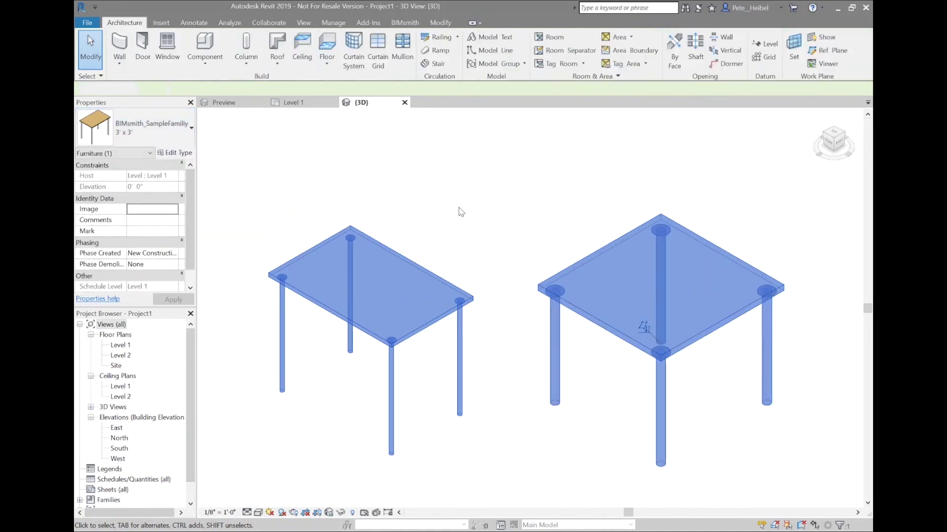
Set the Height type parameter of the 3' x 3' table to 3' 0" and clear the selection
{"action": "left_click", "coordinate": [584, 266]}
{"action": "left_click", "coordinate": [174, 153]}
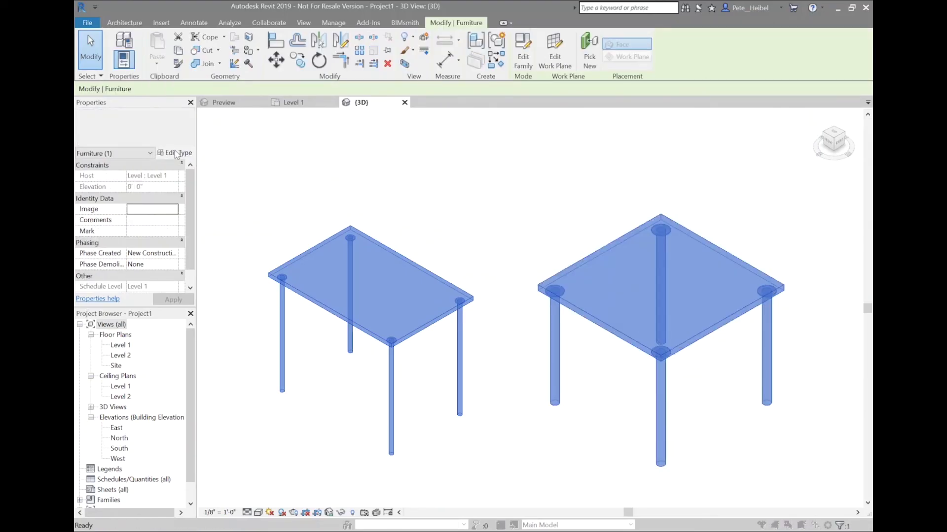
{"action": "left_click", "coordinate": [644, 211]}
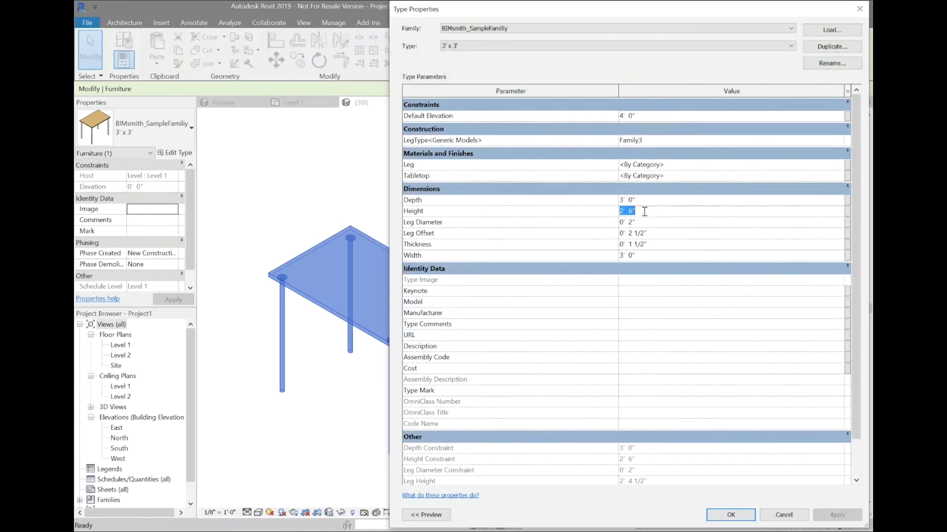
{"action": "type", "text": "3"}
{"action": "key", "text": "Return"}
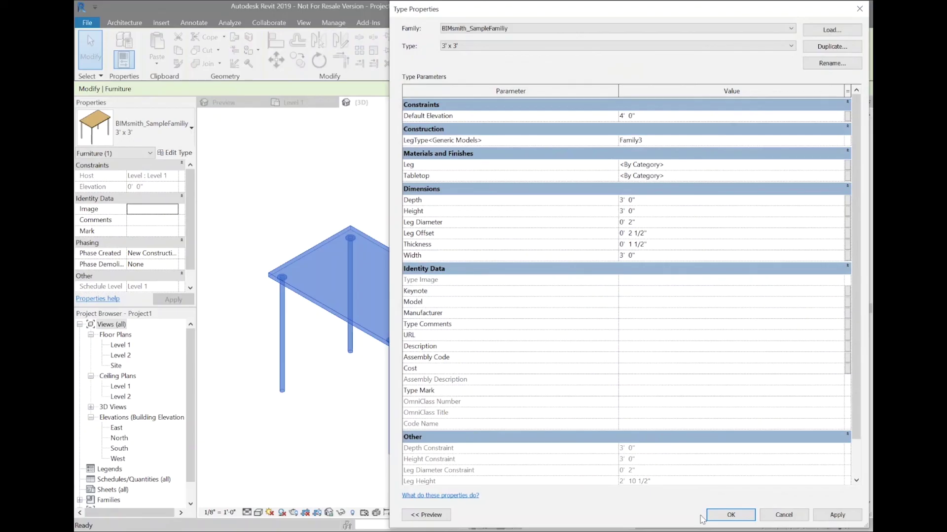
{"action": "left_click", "coordinate": [727, 515]}
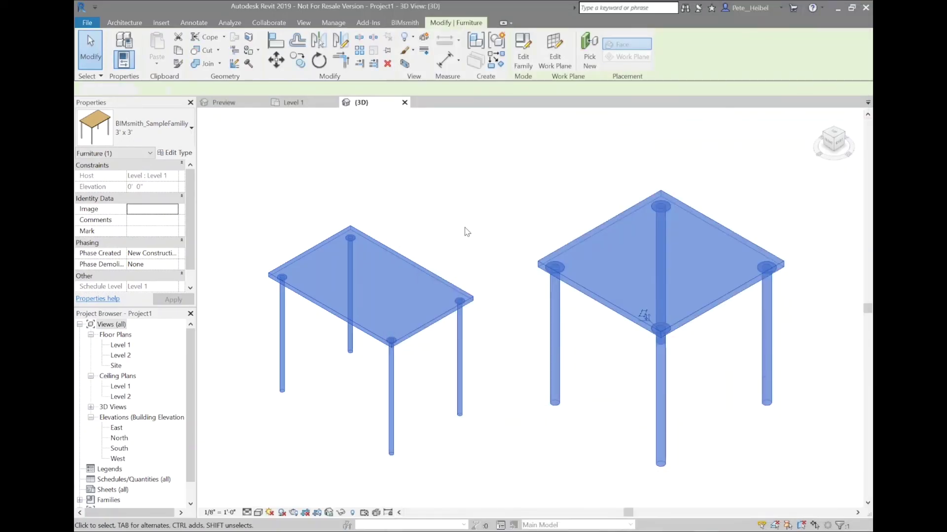
{"action": "left_click", "coordinate": [467, 232]}
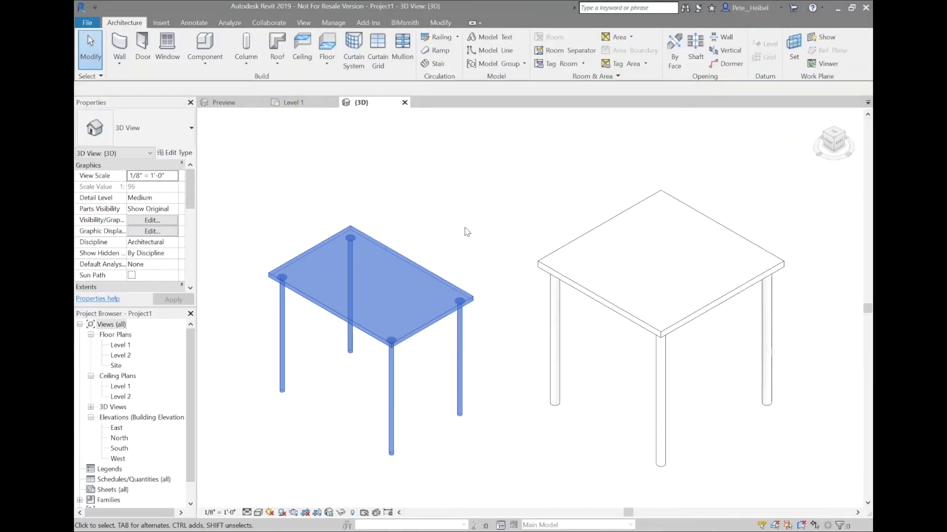
{"action": "scroll", "coordinate": [473, 224], "scroll_direction": "down", "scroll_amount": 1}
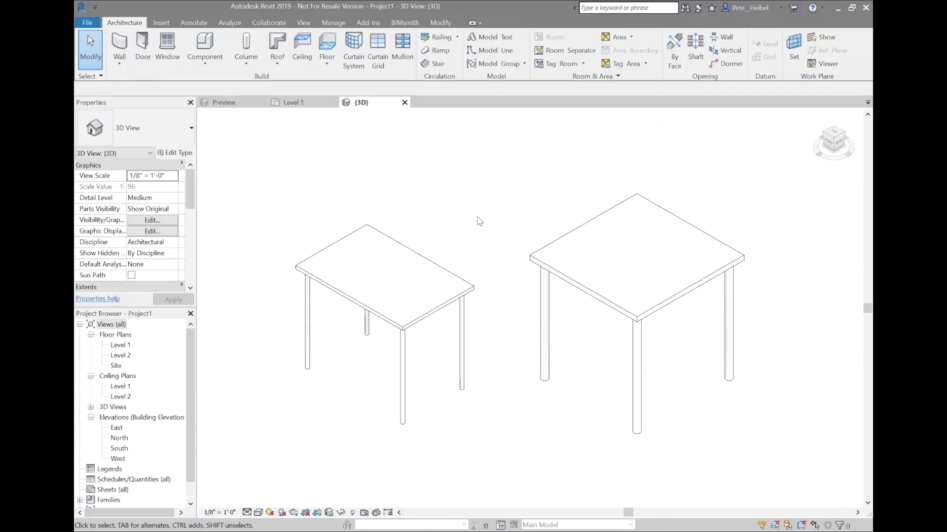